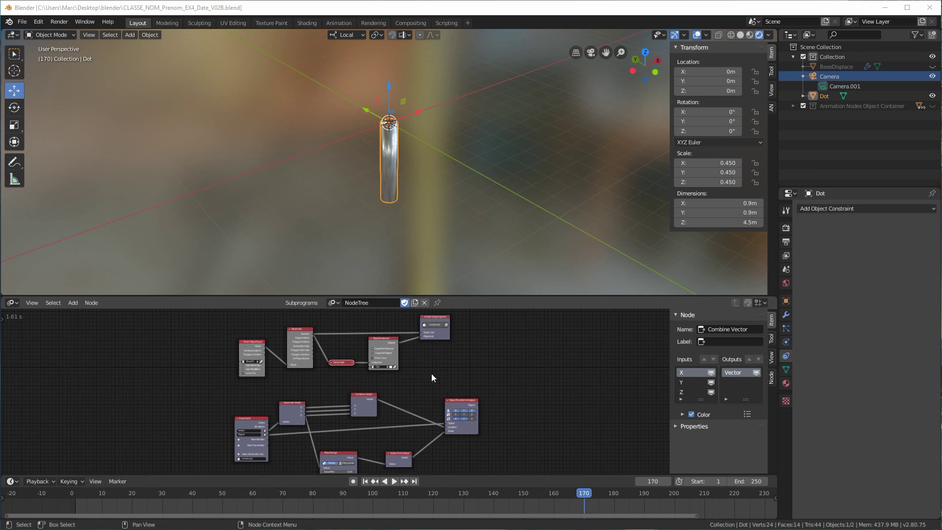
# Step: Examine the node tree and the settings of its Mesh Object Input node
pyautogui.scroll(-1, 430, 372)
pyautogui.moveTo(430, 372); pyautogui.dragTo(443, 357, button='middle')
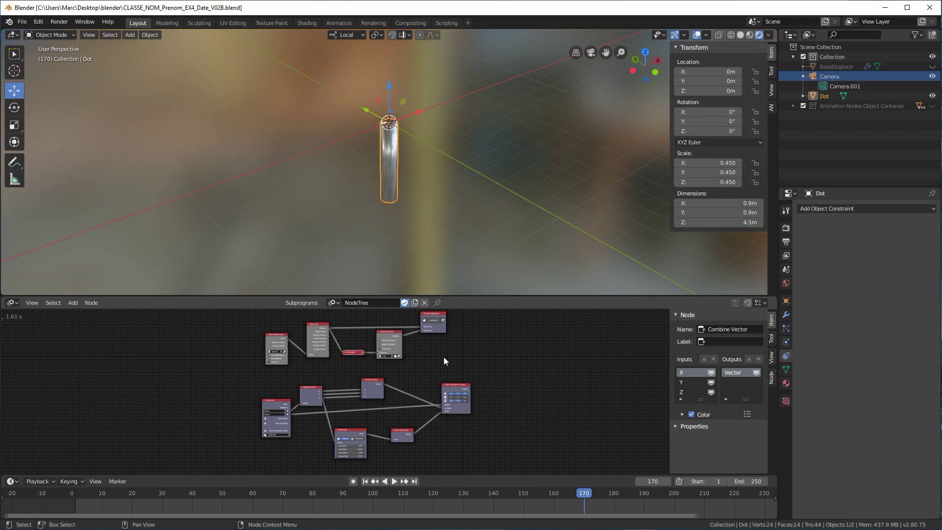
pyautogui.scroll(1, 454, 354)
pyautogui.moveTo(452, 349)
pyautogui.mouseDown(button='middle')
pyautogui.moveTo(441, 377)
pyautogui.moveTo(441, 364)
pyautogui.mouseUp(button='middle')
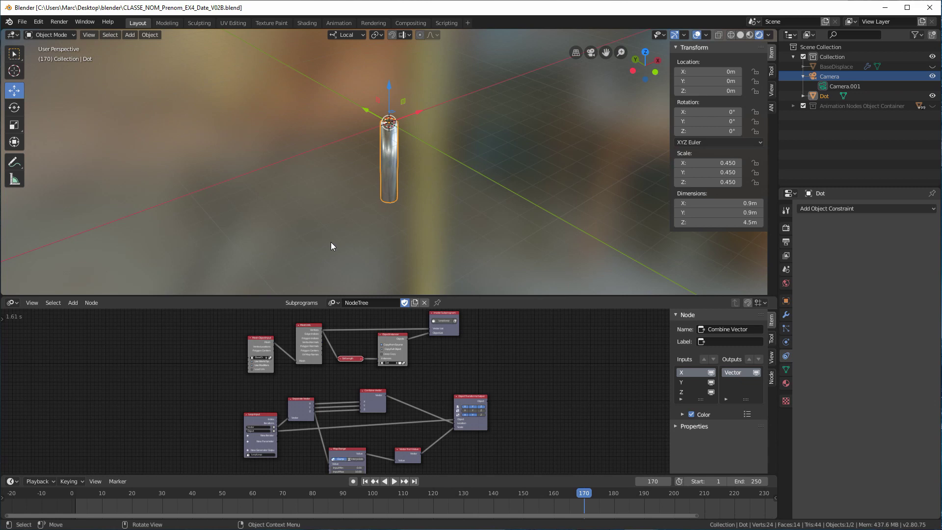
pyautogui.scroll(1, 331, 392)
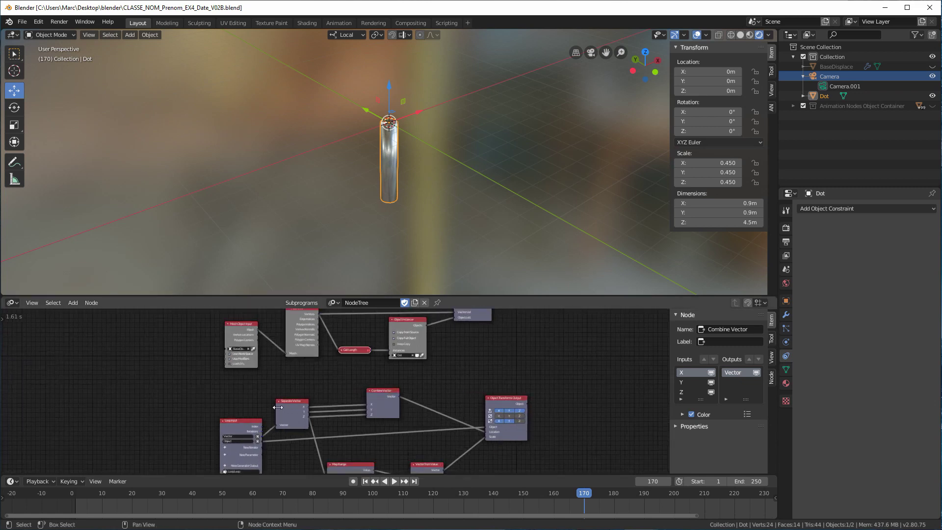
pyautogui.moveTo(316, 374); pyautogui.dragTo(303, 403, button='middle')
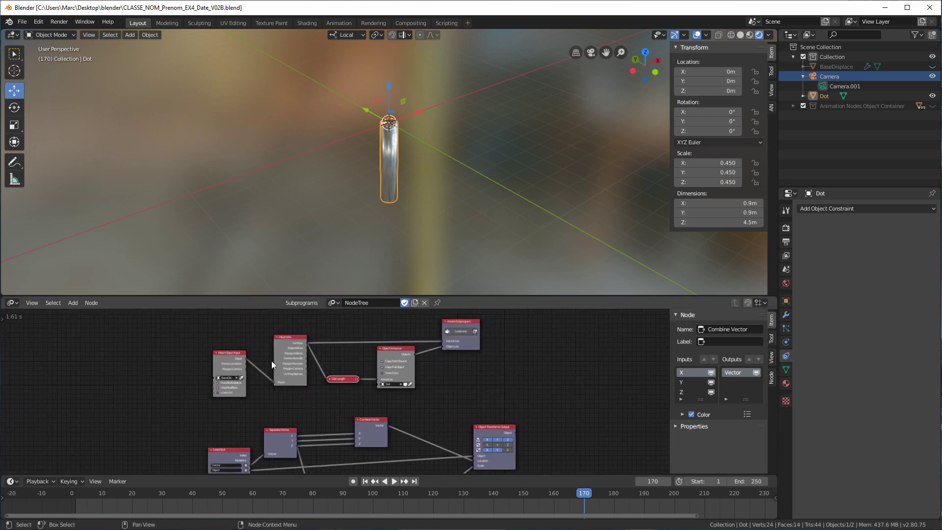
pyautogui.click(236, 359)
pyautogui.scroll(1, 223, 382)
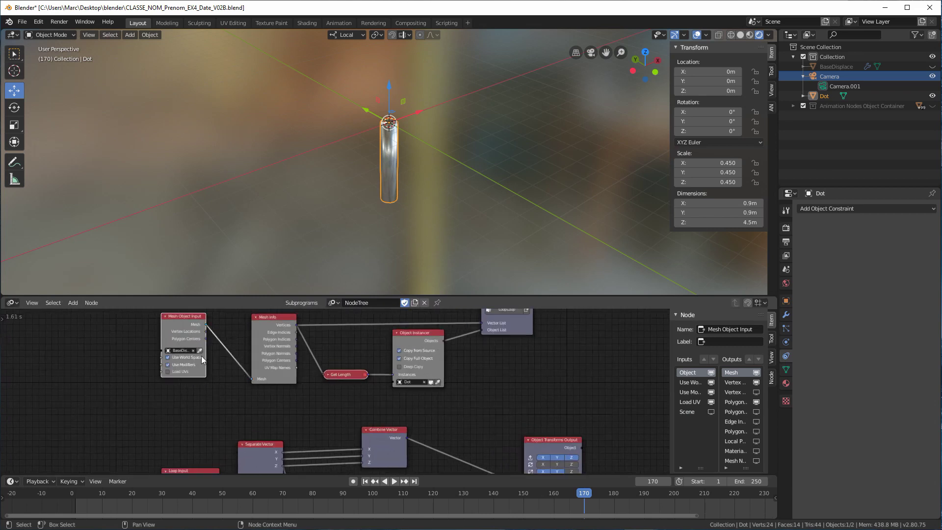
pyautogui.moveTo(202, 355); pyautogui.dragTo(300, 396, button='middle')
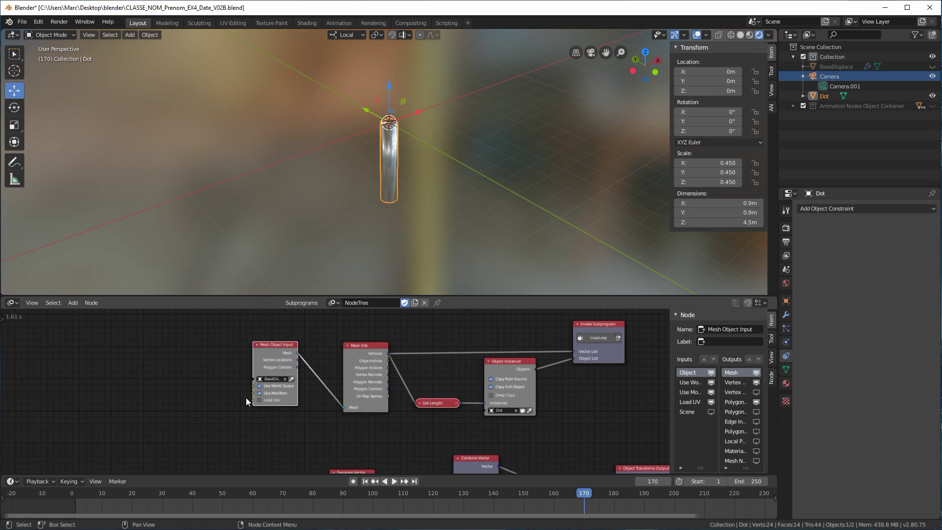
pyautogui.scroll(-3, 390, 425)
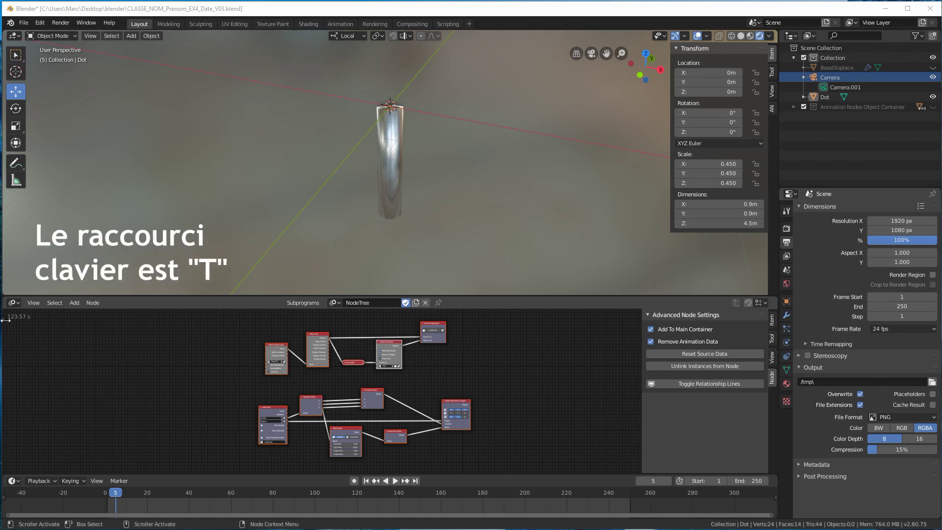
# Step: Show the node editor's tool settings, bringing the node tree overview and its baking and execution options into view
pyautogui.press('t')
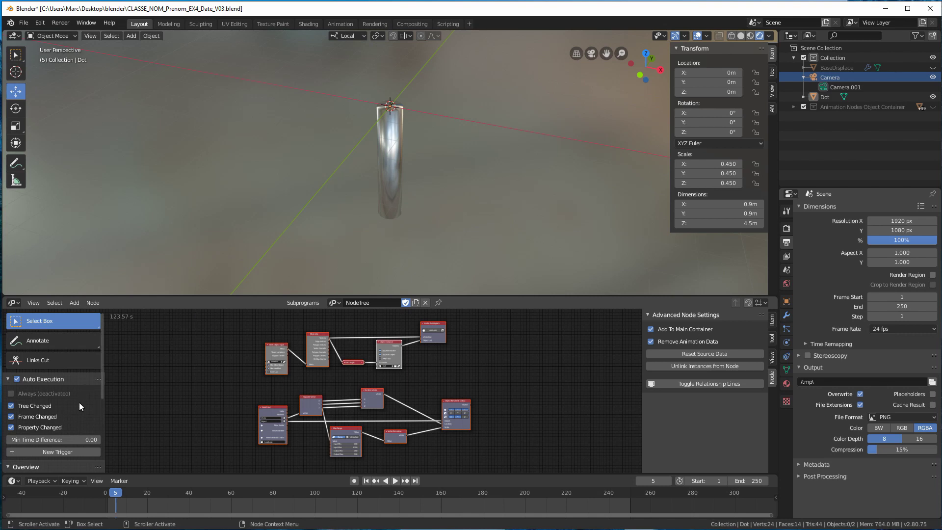
pyautogui.scroll(-2, 56, 434)
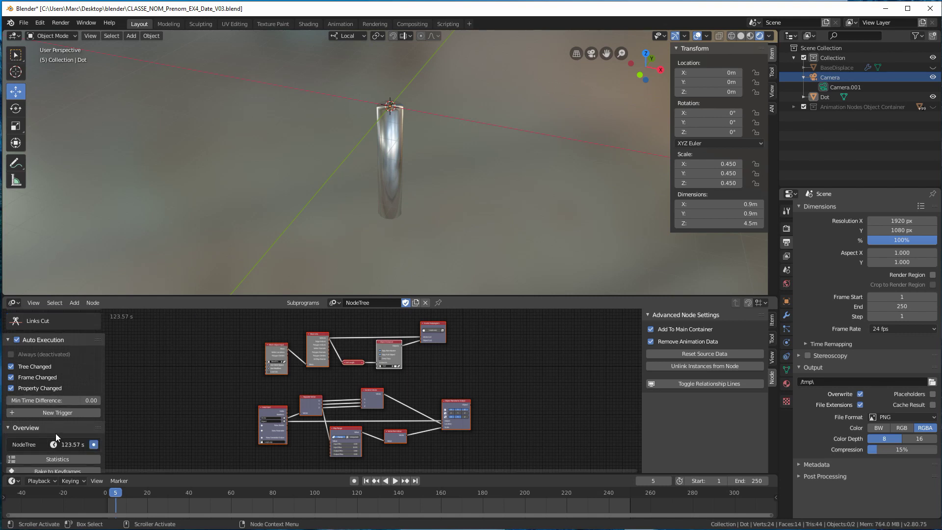
pyautogui.scroll(2, 54, 431)
pyautogui.scroll(-2, 54, 431)
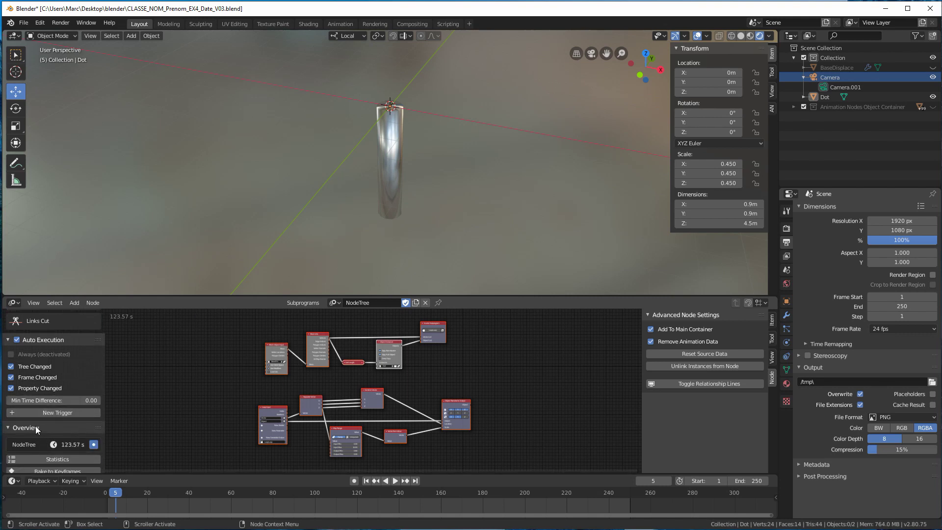
pyautogui.click(41, 428)
pyautogui.click(39, 427)
pyautogui.scroll(-5, 74, 424)
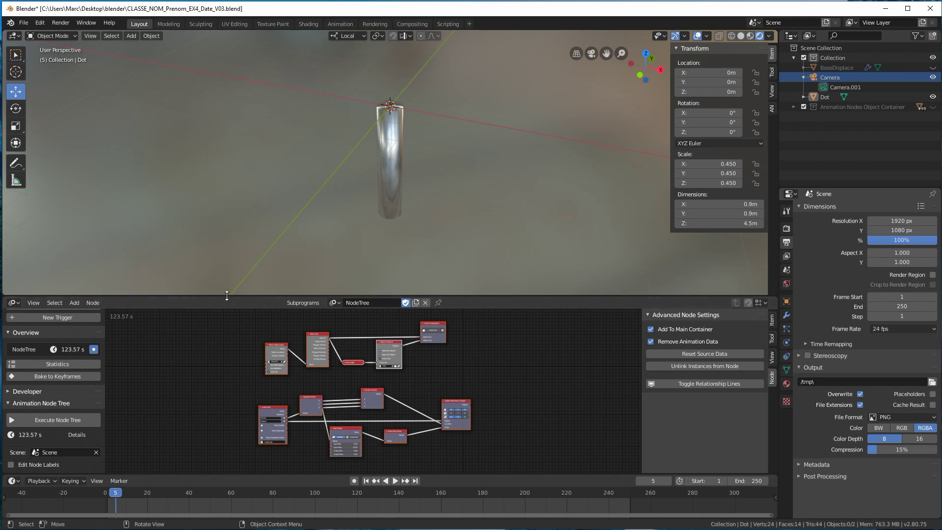
# Step: Nudge the Mesh Object Input node slightly and set the scene's end frame to 1
pyautogui.moveTo(274, 345); pyautogui.dragTo(272, 338)
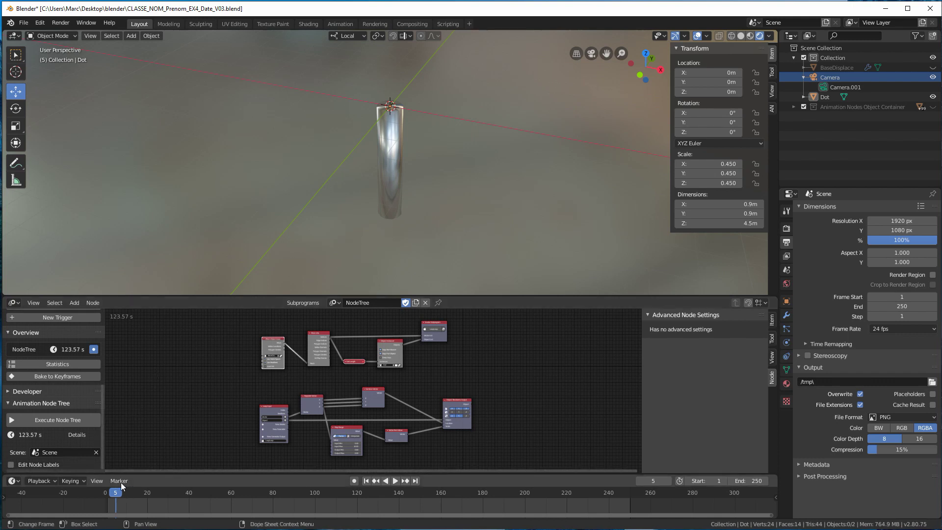
pyautogui.click(888, 307)
pyautogui.write('1')
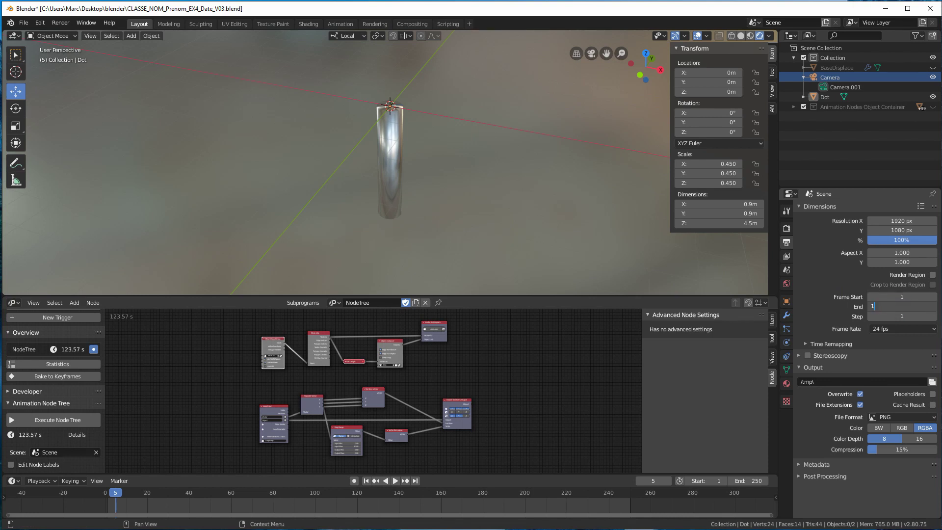
pyautogui.press('Return')
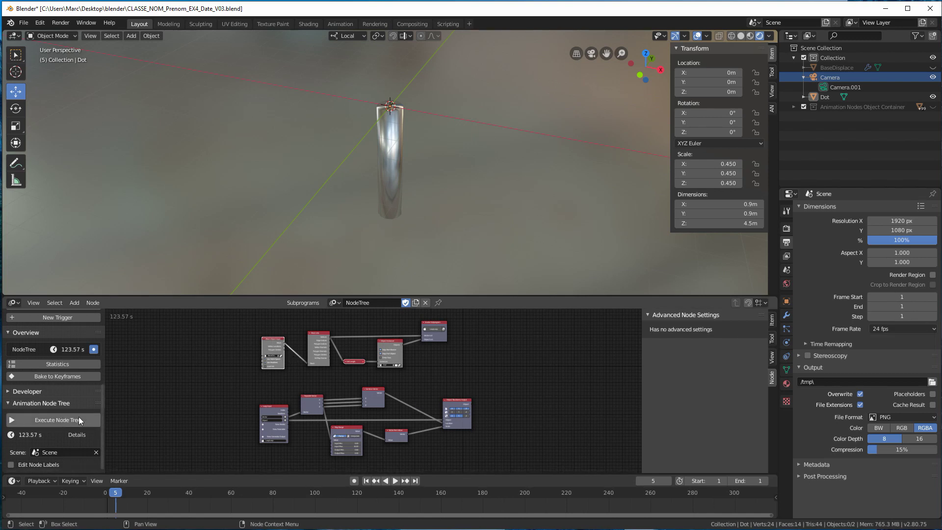
pyautogui.click(98, 481)
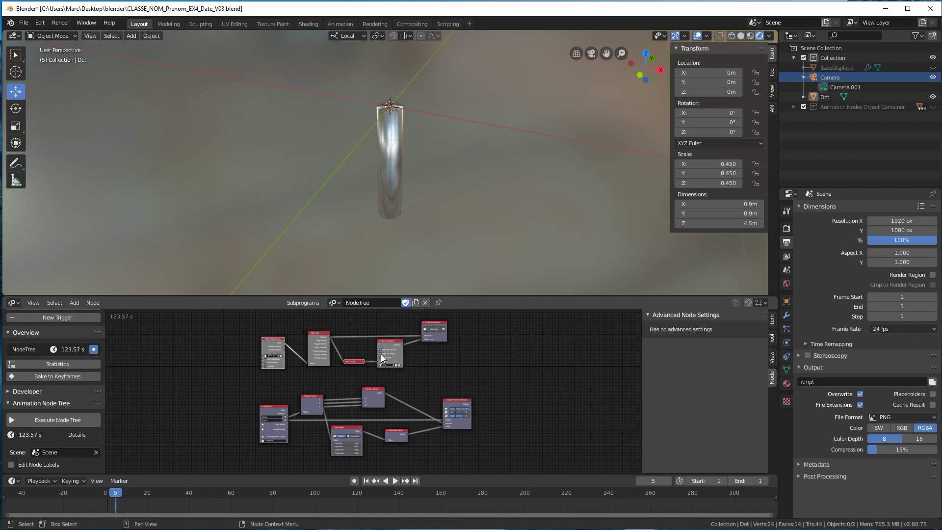
# Step: Bake the animation node tree to keyframes
pyautogui.click(58, 420)
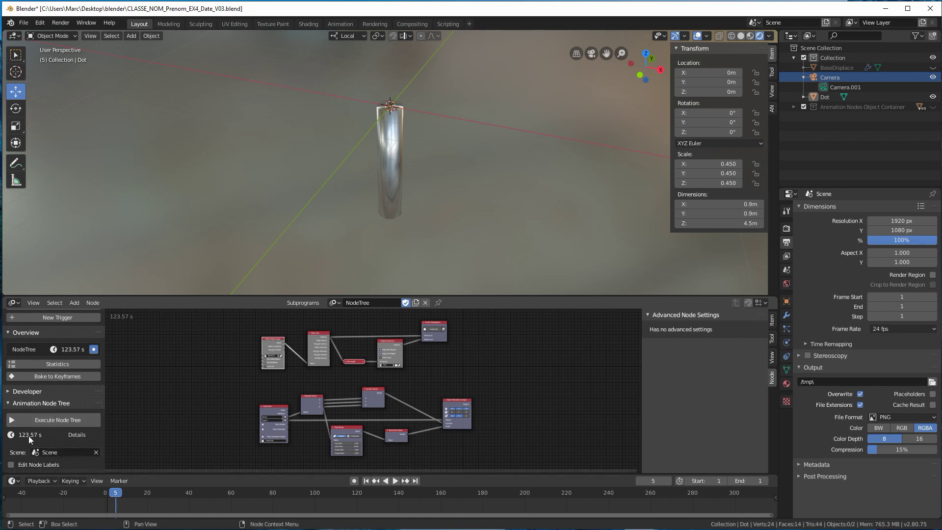
pyautogui.scroll(4, 22, 401)
pyautogui.scroll(-3, 39, 397)
pyautogui.click(43, 397)
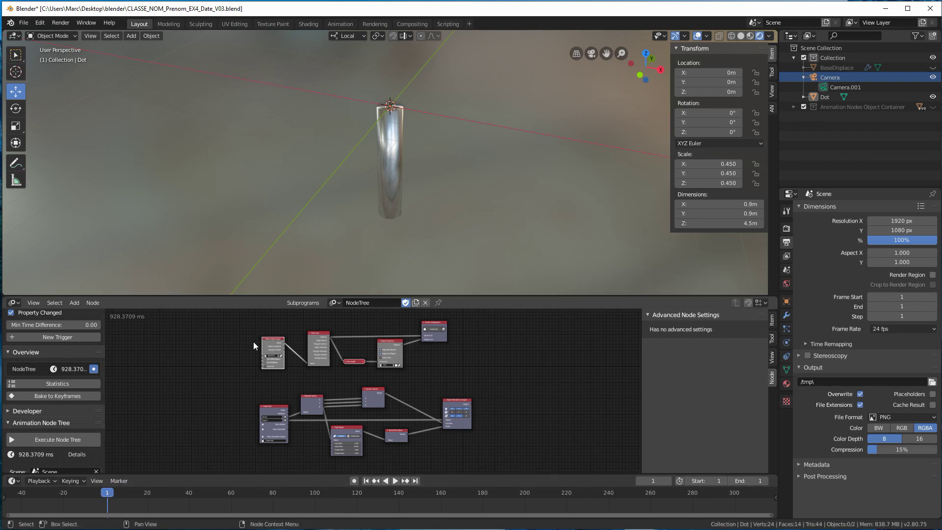
# Step: Unlink the generated instances from the Object Instancer node through its advanced settings
pyautogui.scroll(3, 254, 346)
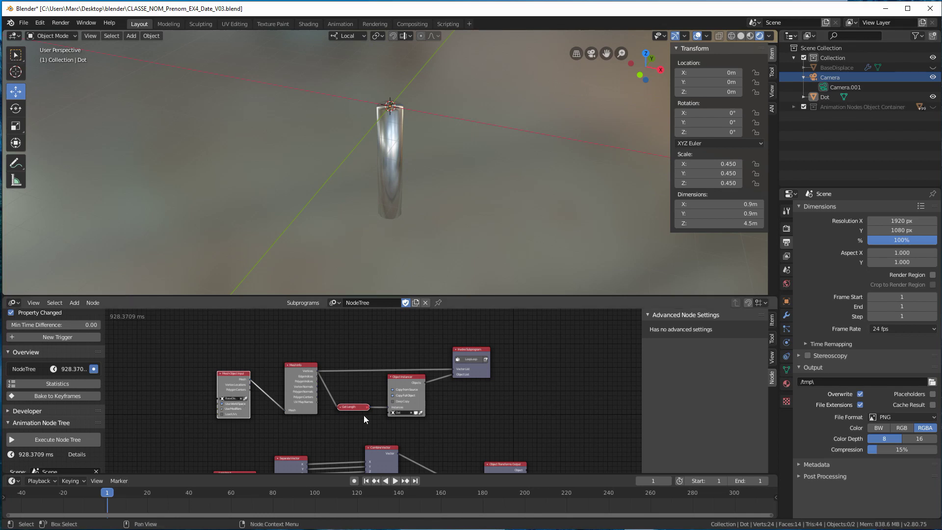
pyautogui.moveTo(334, 457); pyautogui.dragTo(323, 434, button='middle')
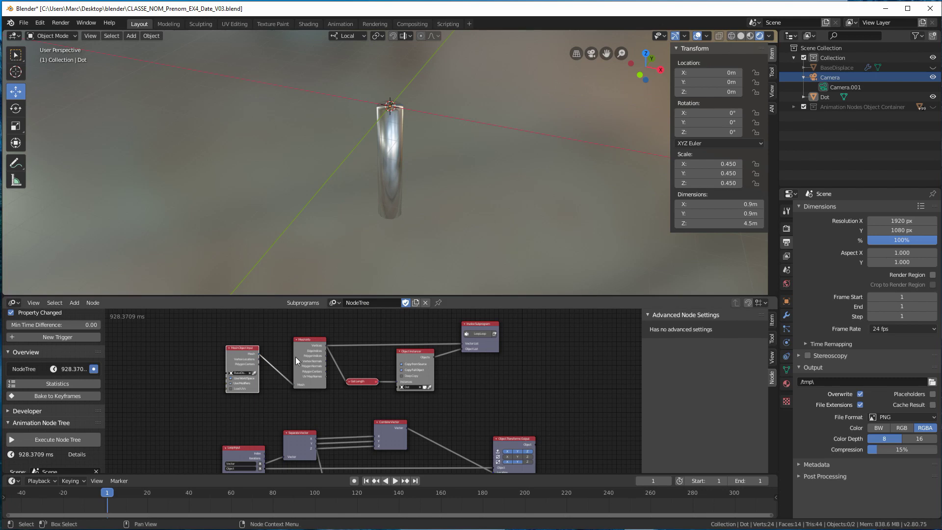
pyautogui.scroll(-2, 326, 408)
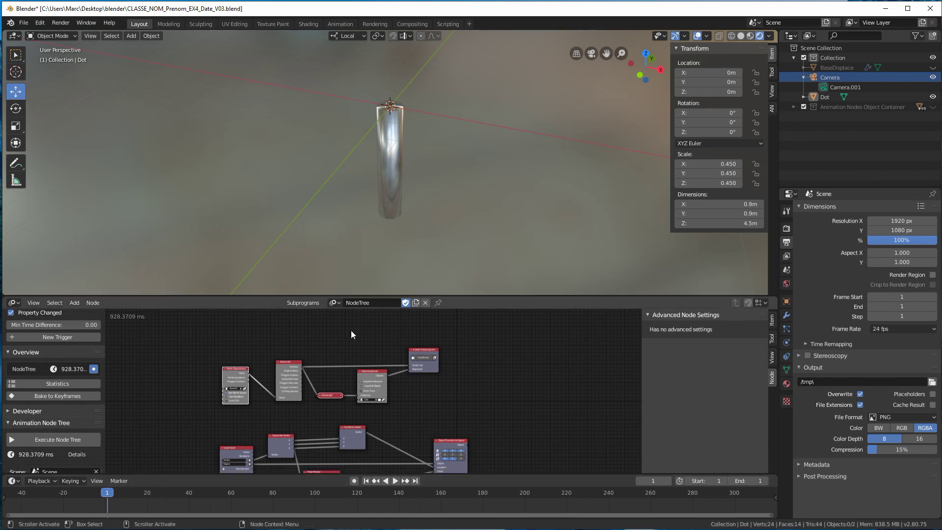
pyautogui.scroll(2, 373, 388)
pyautogui.scroll(2, 373, 387)
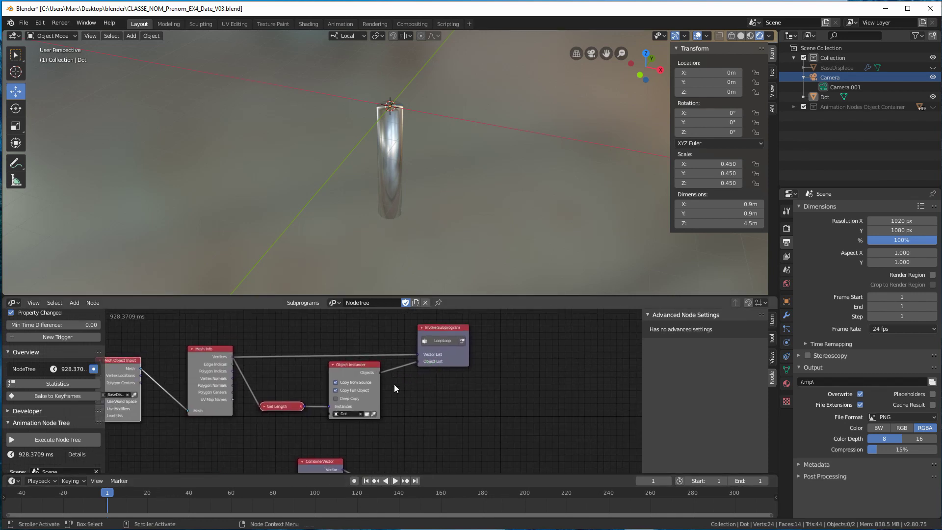
pyautogui.click(362, 361)
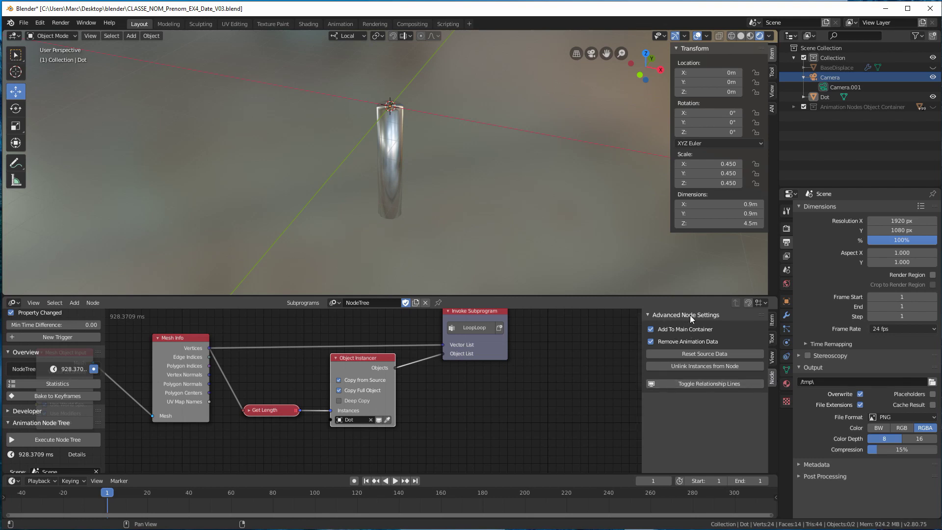
pyautogui.click(647, 315)
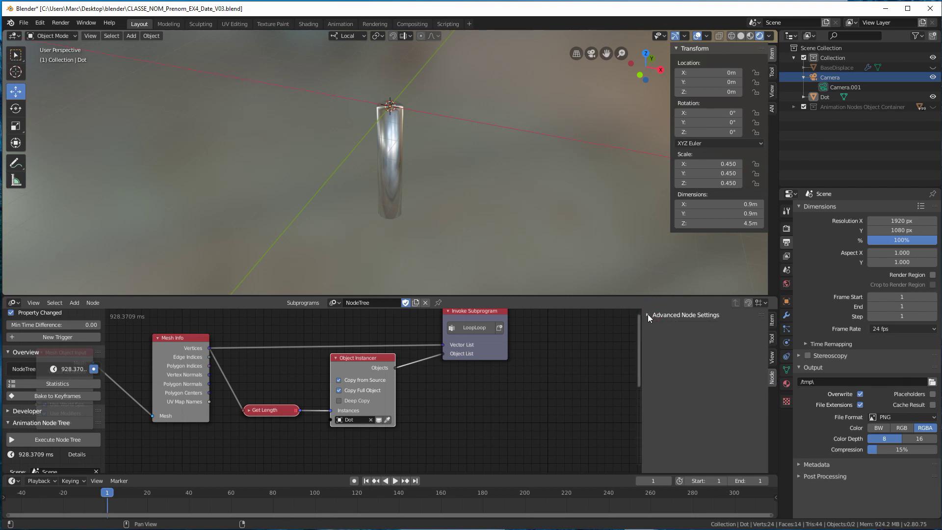
pyautogui.click(648, 315)
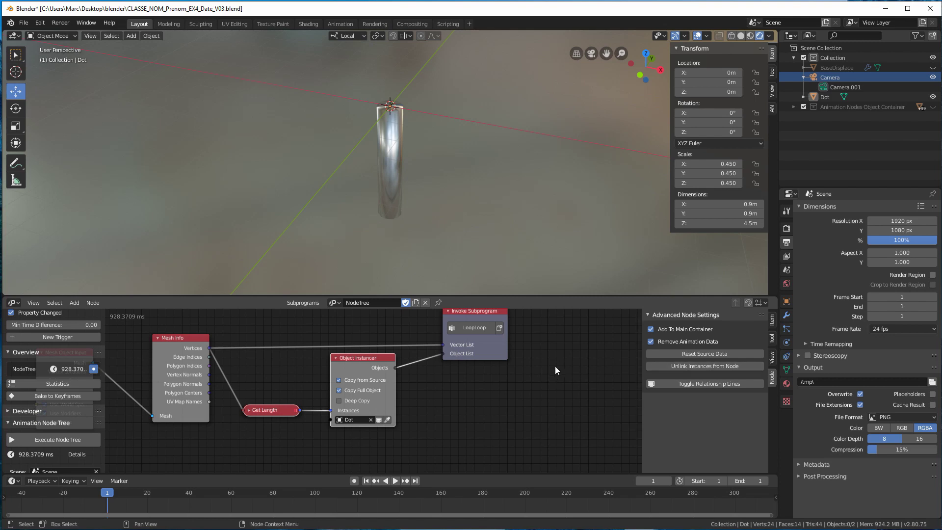
pyautogui.click(625, 365)
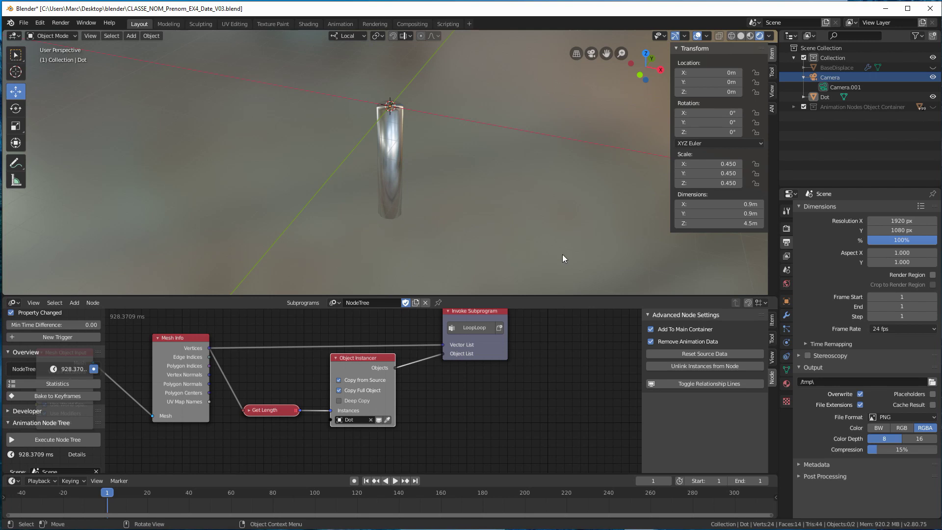
pyautogui.scroll(-1, 501, 375)
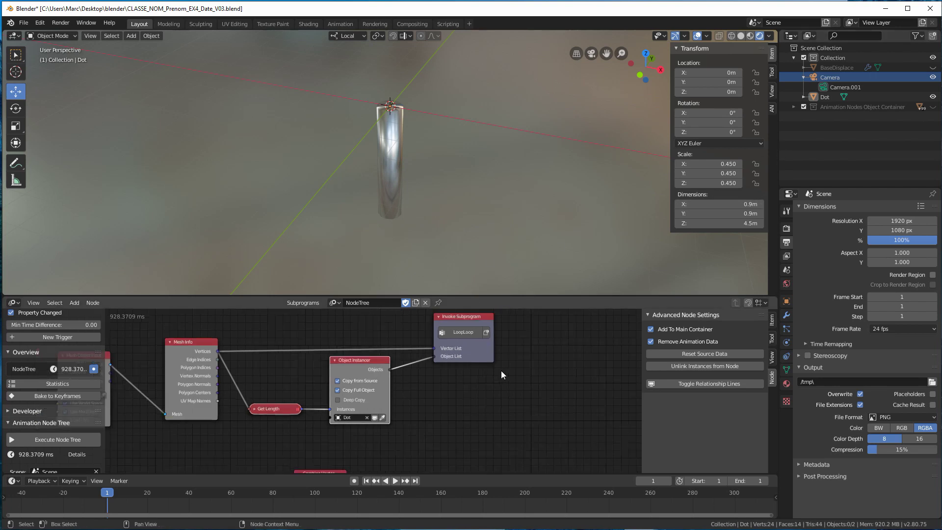
pyautogui.scroll(-4, 502, 375)
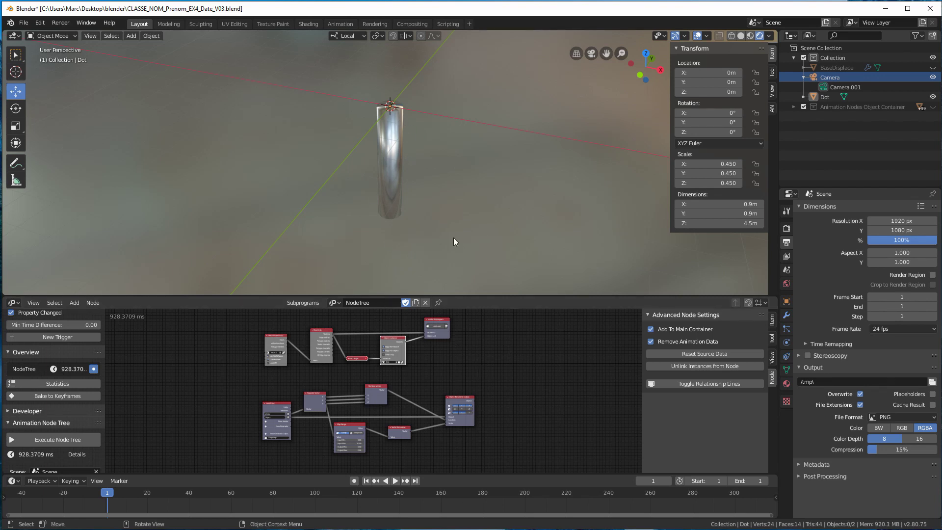
pyautogui.moveTo(443, 360); pyautogui.dragTo(423, 350, button='middle')
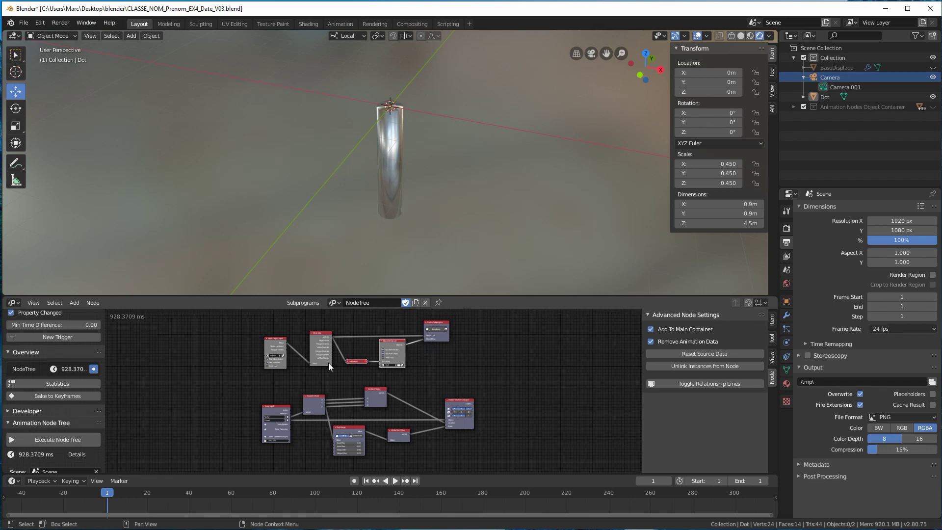
pyautogui.moveTo(237, 315); pyautogui.dragTo(491, 469)
pyautogui.click(513, 398)
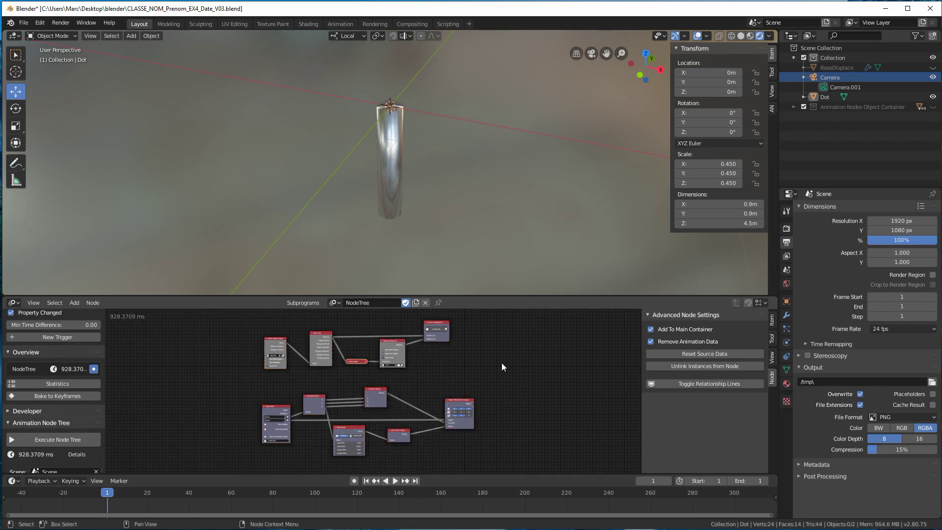
# Step: Show the Animation Nodes Object Container in the viewport and hide the original Dot object
pyautogui.click(933, 107)
pyautogui.scroll(-5, 469, 157)
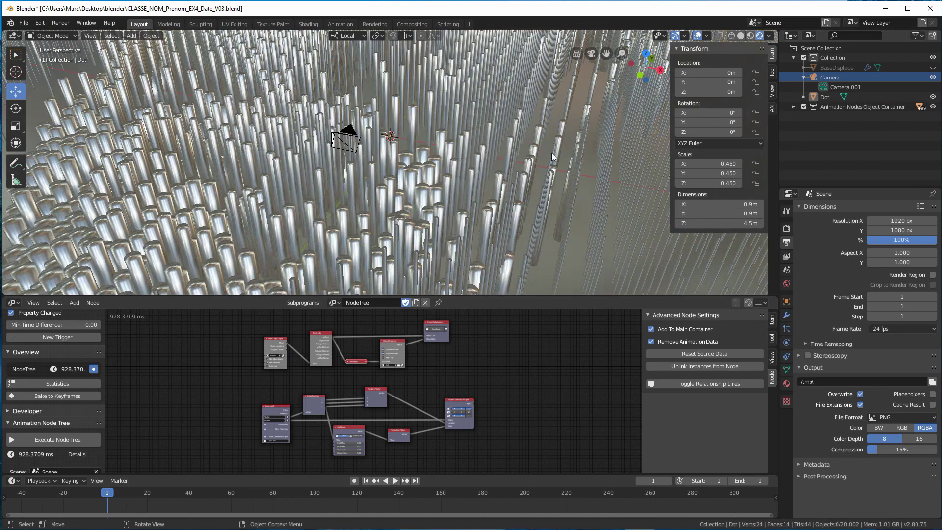
pyautogui.moveTo(469, 158); pyautogui.dragTo(755, 108, button='middle')
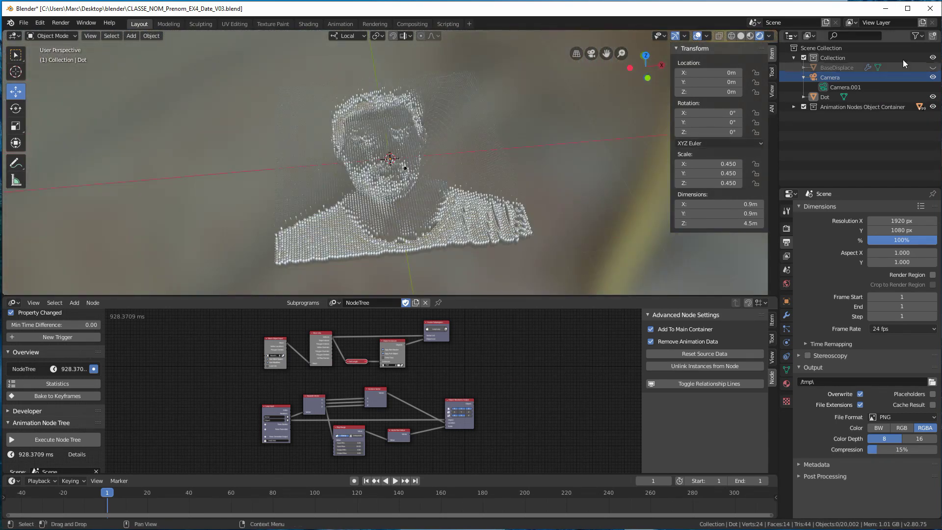
pyautogui.click(933, 97)
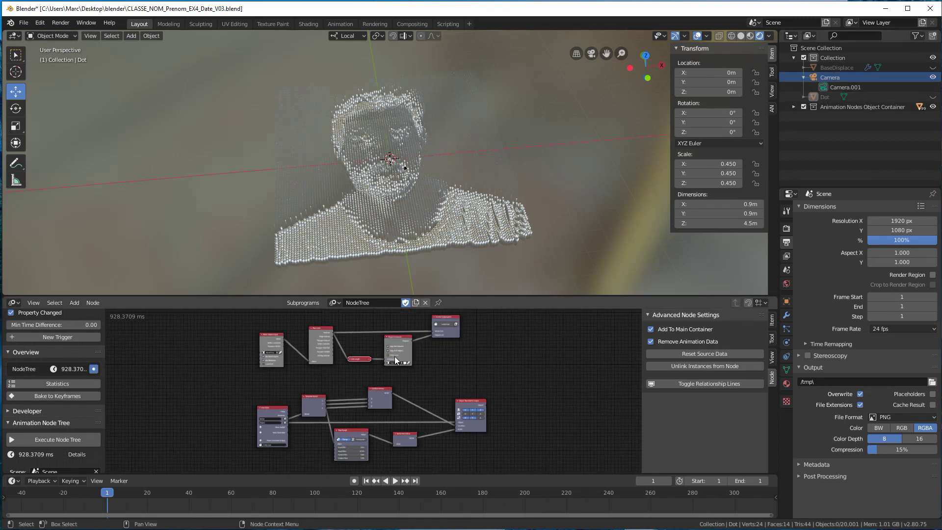
# Step: Delete all nodes from the NodeTree and inspect the remaining instanced objects in the viewport
pyautogui.moveTo(234, 314); pyautogui.dragTo(497, 459)
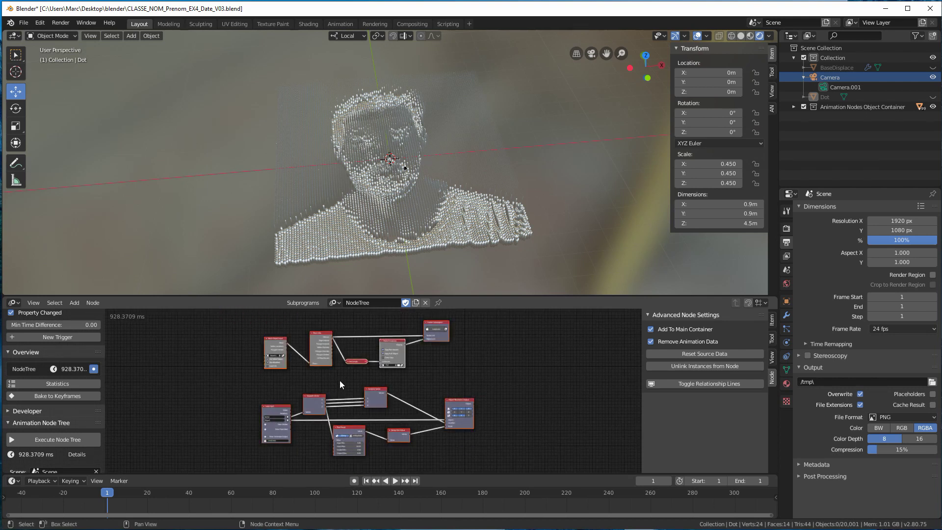
pyautogui.press('Delete')
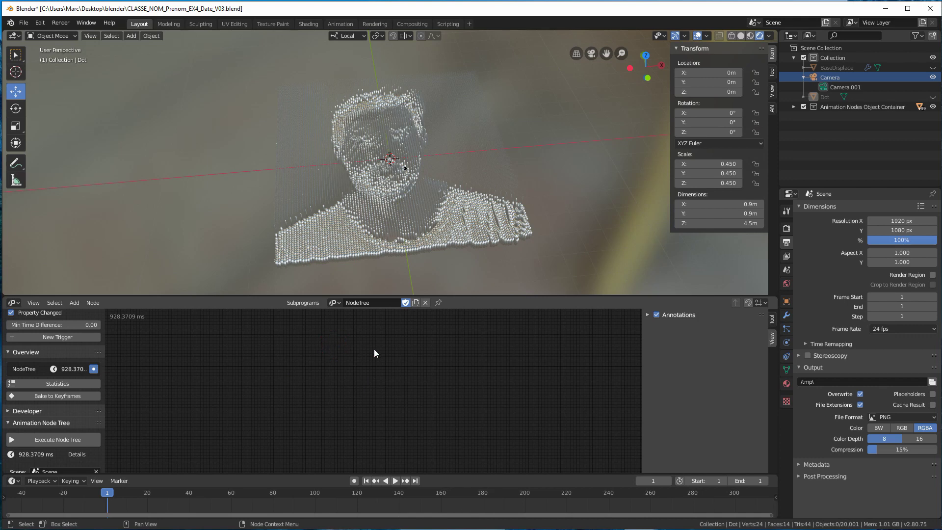
pyautogui.scroll(3, 387, 209)
pyautogui.scroll(2, 387, 206)
pyautogui.moveTo(386, 202); pyautogui.dragTo(346, 175, button='middle')
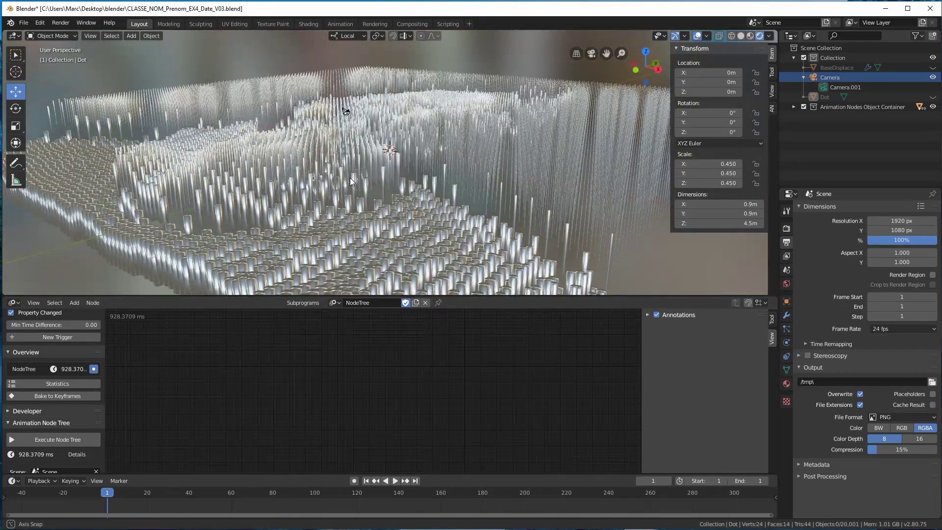
# Step: Join the 3D viewport over the empty node editor area and make the timeline slightly taller
pyautogui.moveTo(327, 242); pyautogui.dragTo(366, 252, button='middle')
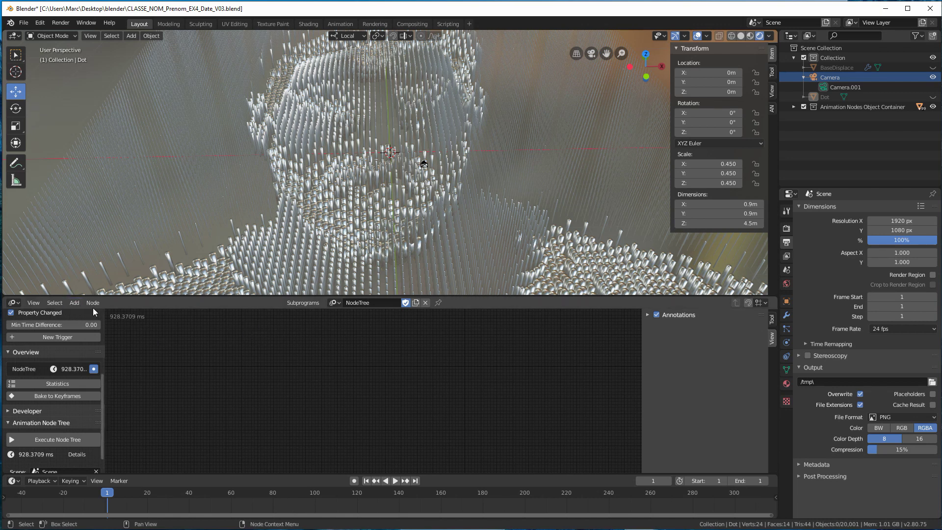
pyautogui.click(14, 303)
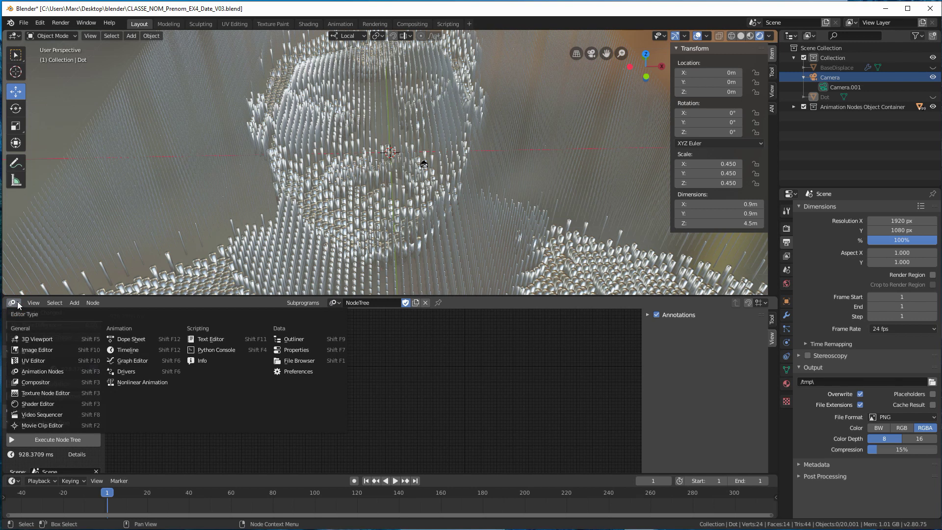
pyautogui.rightClick(440, 295)
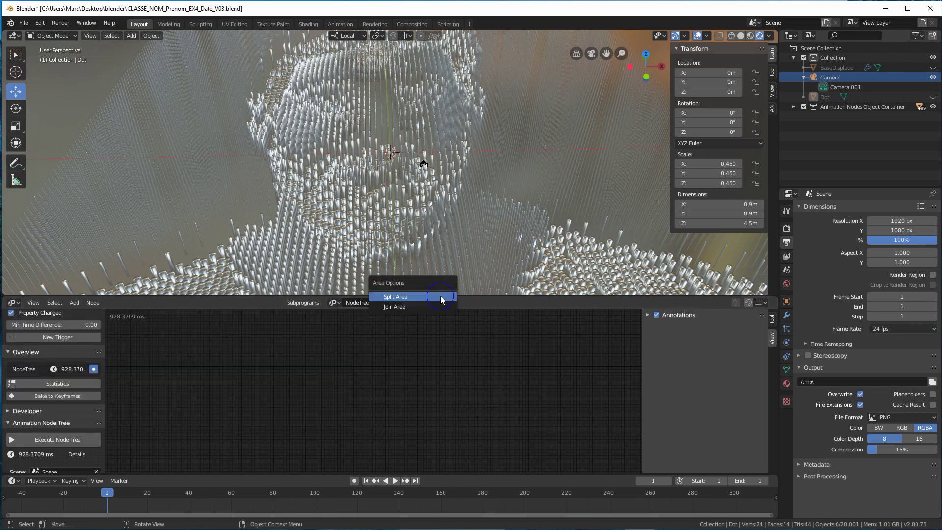
pyautogui.click(386, 307)
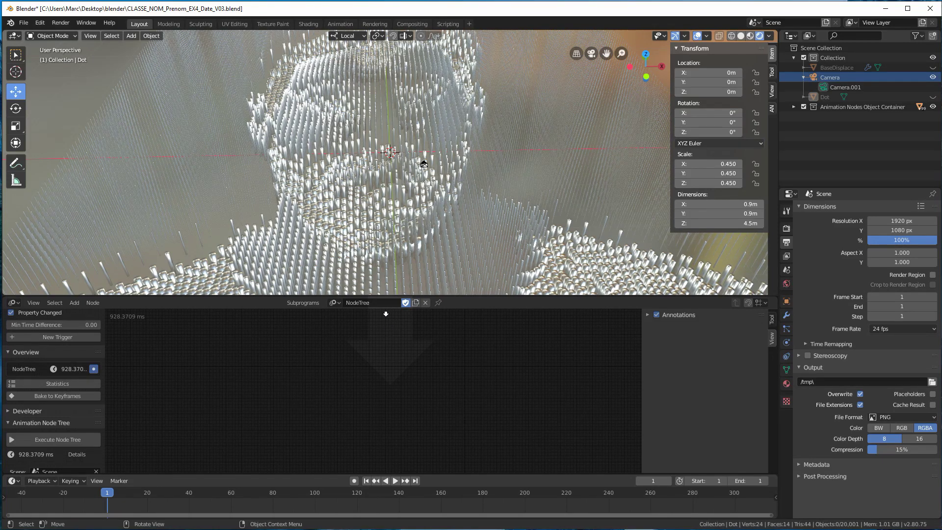
pyautogui.click(380, 345)
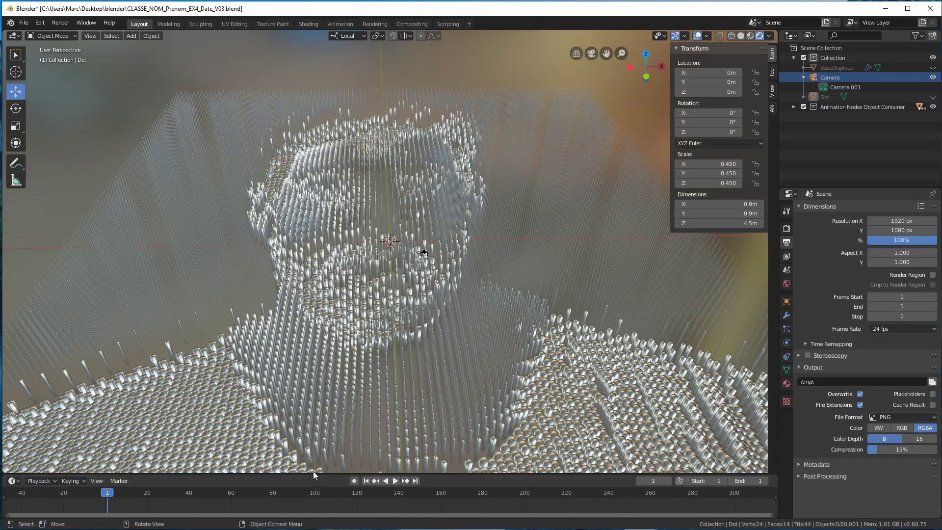
pyautogui.moveTo(313, 473); pyautogui.dragTo(313, 450)
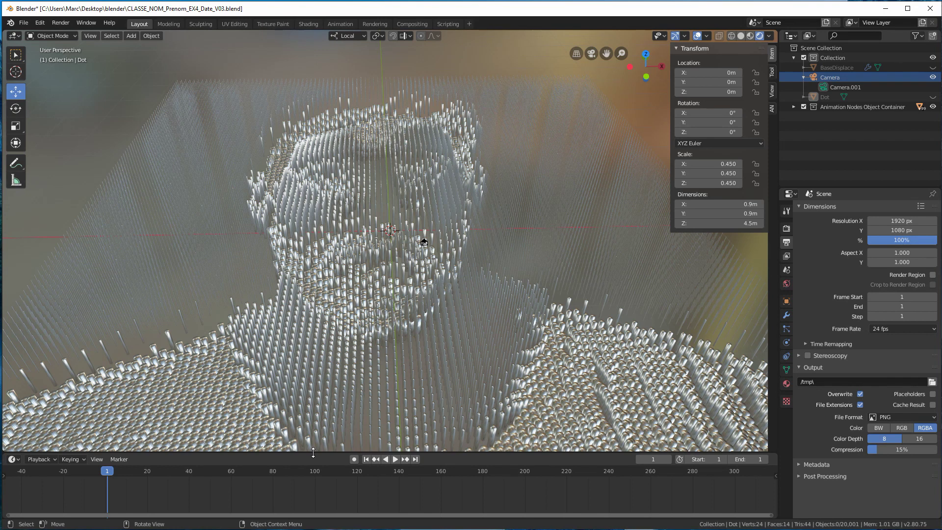
# Step: View the portrait from nearly above and switch the viewport to solid shading
pyautogui.moveTo(404, 200)
pyautogui.mouseDown(button='middle')
pyautogui.moveTo(402, 240)
pyautogui.moveTo(404, 217)
pyautogui.mouseUp(button='middle')
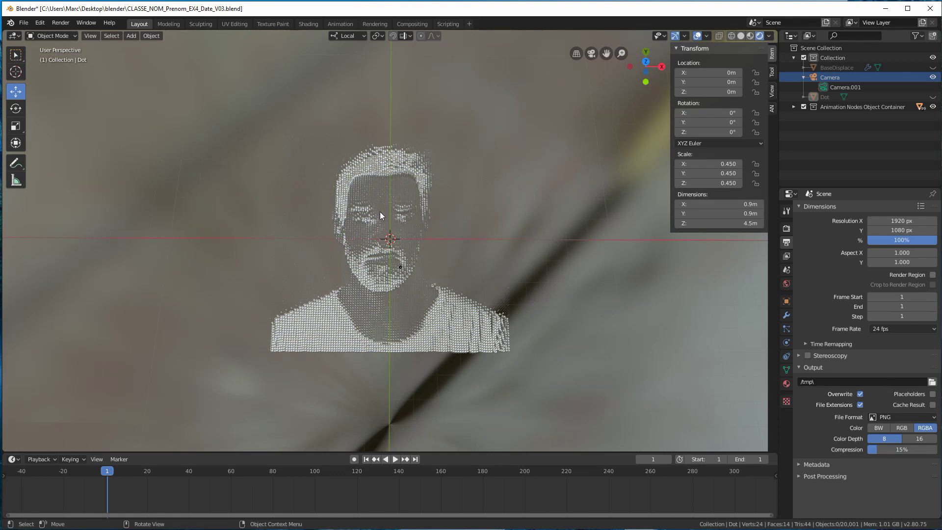
pyautogui.scroll(2, 379, 214)
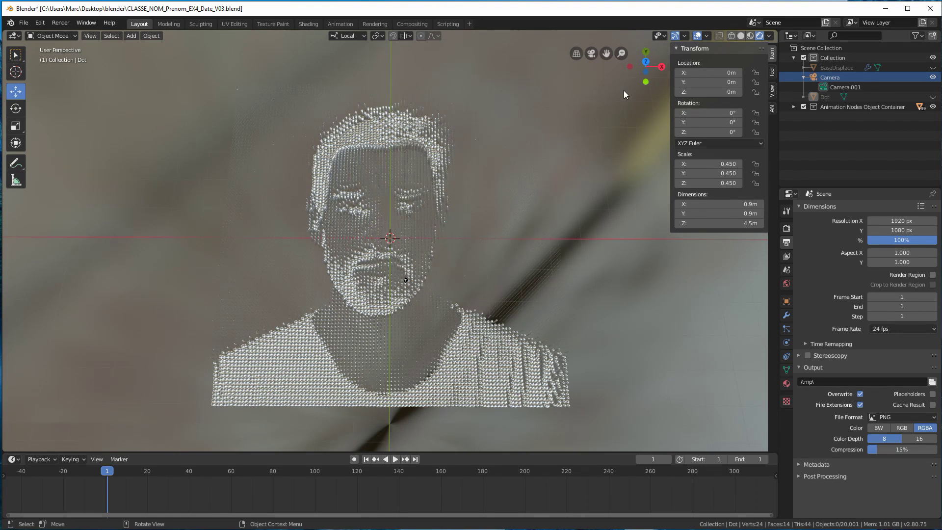
pyautogui.click(742, 36)
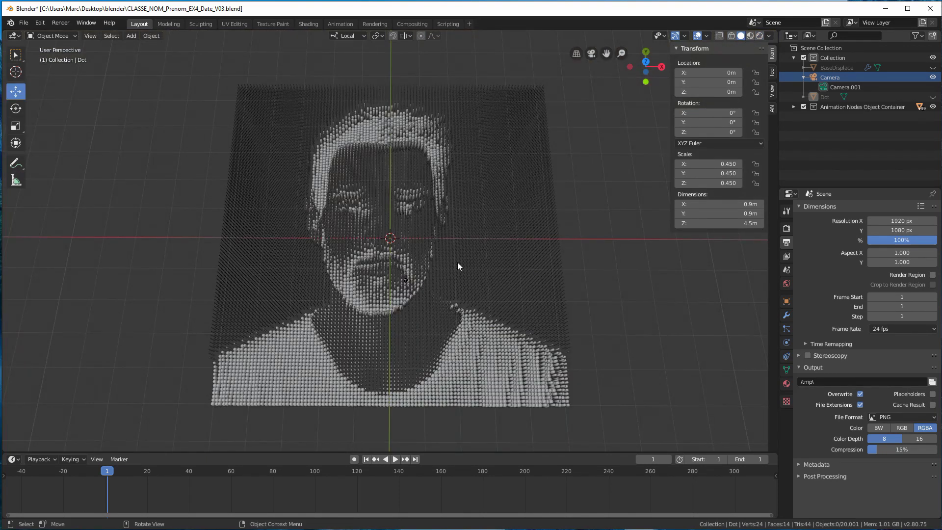
# Step: Examine the relief portrait made of instanced dots from several angles, both close up and from farther away
pyautogui.moveTo(352, 310); pyautogui.dragTo(252, 248, button='middle')
pyautogui.scroll(3, 295, 199)
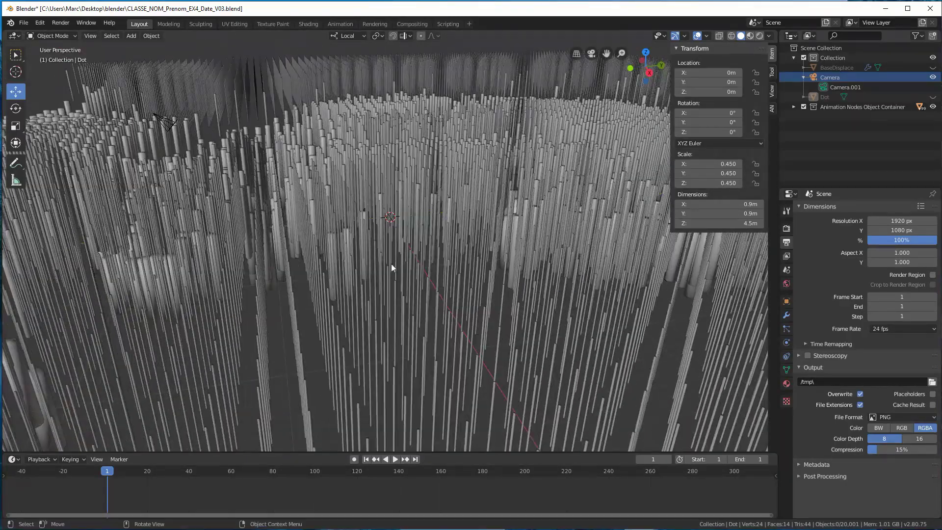
pyautogui.scroll(-6, 373, 260)
pyautogui.moveTo(325, 255); pyautogui.dragTo(361, 293, button='middle')
pyautogui.moveTo(389, 240)
pyautogui.mouseDown(button='middle')
pyautogui.moveTo(419, 286)
pyautogui.moveTo(397, 237)
pyautogui.moveTo(382, 256)
pyautogui.mouseUp(button='middle')
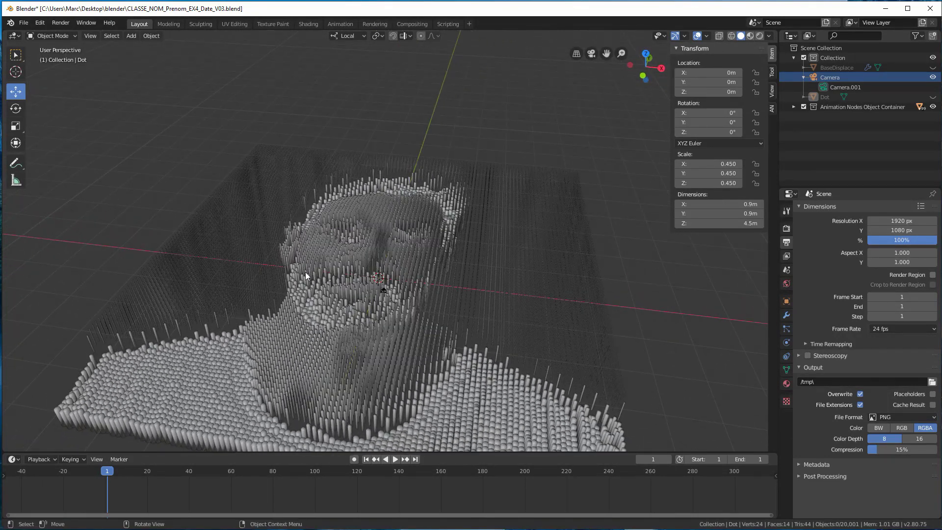
pyautogui.moveTo(328, 287); pyautogui.dragTo(334, 311, button='middle')
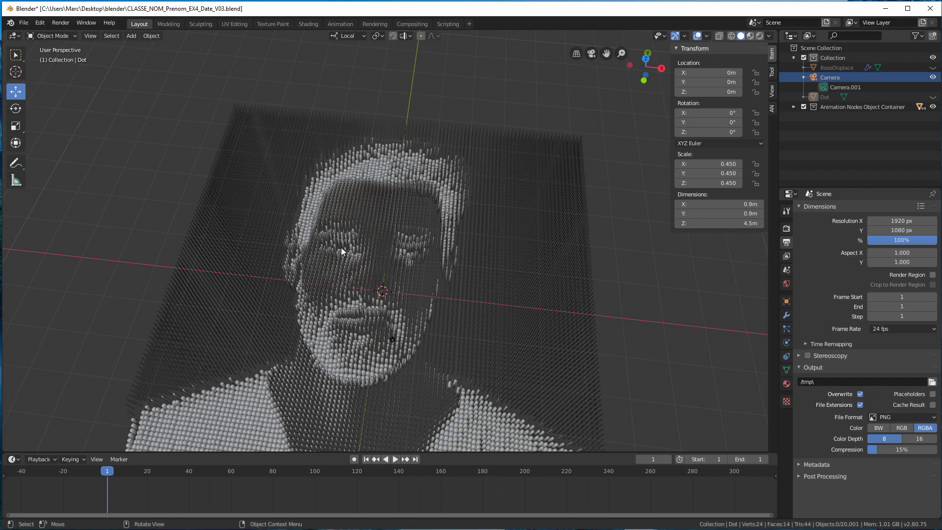
pyautogui.moveTo(392, 187); pyautogui.dragTo(322, 173, button='middle')
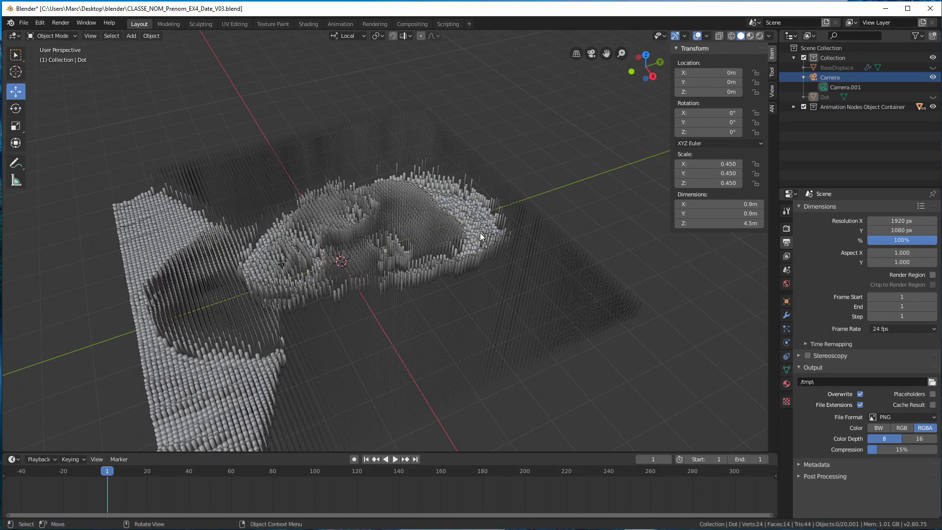
pyautogui.moveTo(480, 233); pyautogui.dragTo(343, 260, button='middle')
pyautogui.scroll(-10, 376, 266)
pyautogui.scroll(3, 390, 255)
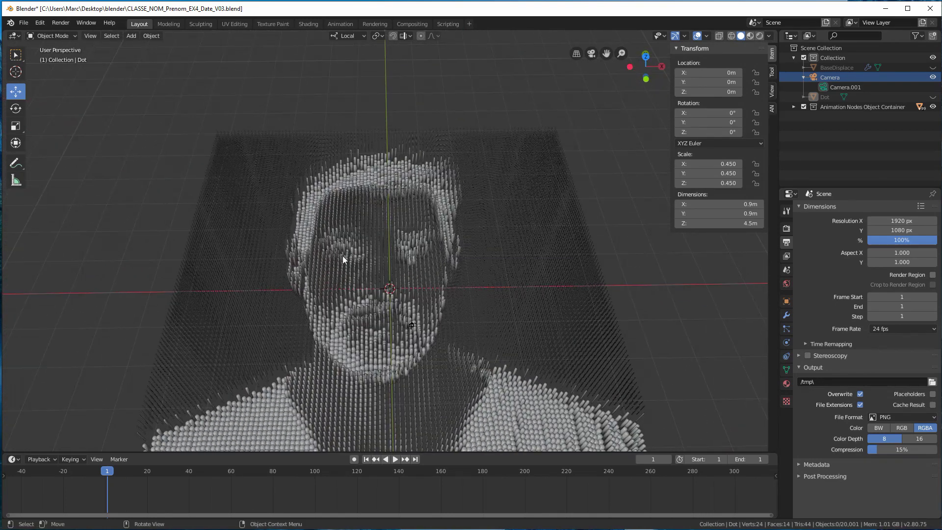
# Step: Add a NURBS path at the world origin and enter Edit Mode on it in the top view
pyautogui.click(130, 37)
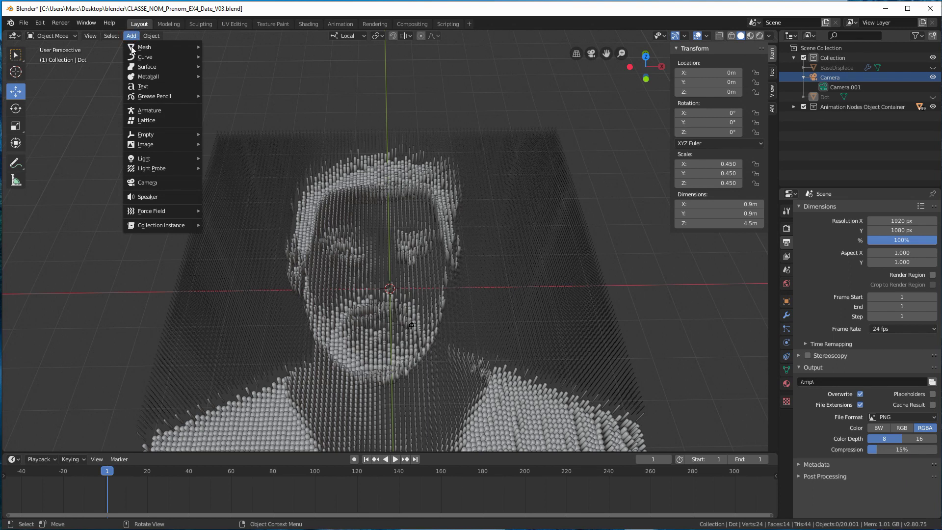
pyautogui.moveTo(184, 58)
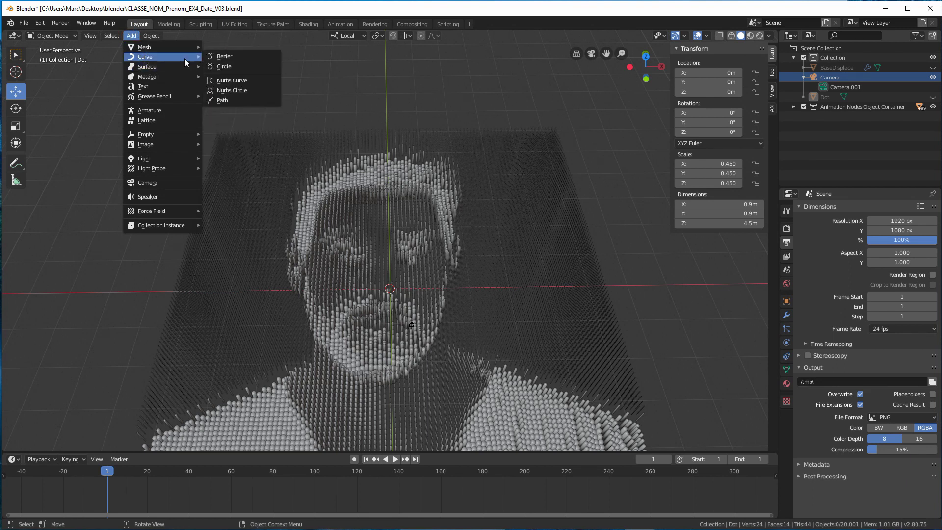
pyautogui.click(220, 100)
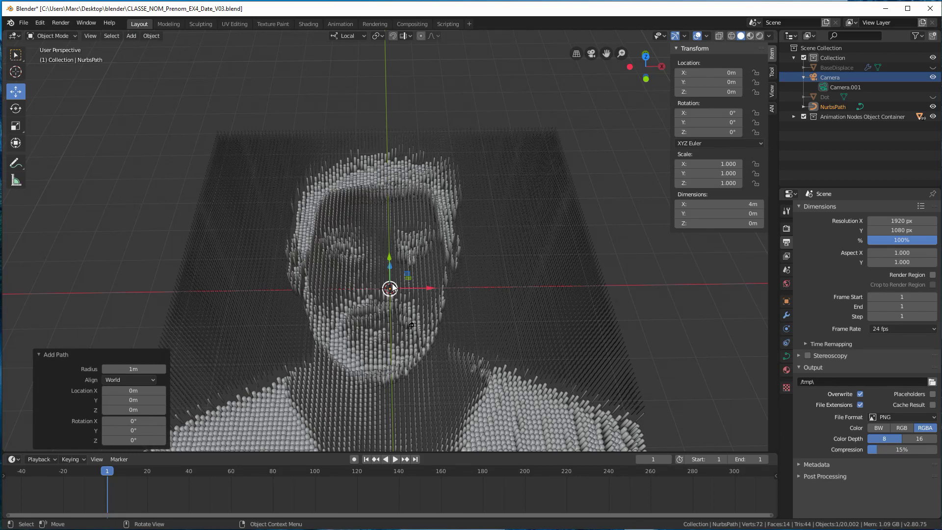
pyautogui.press('KP_7')
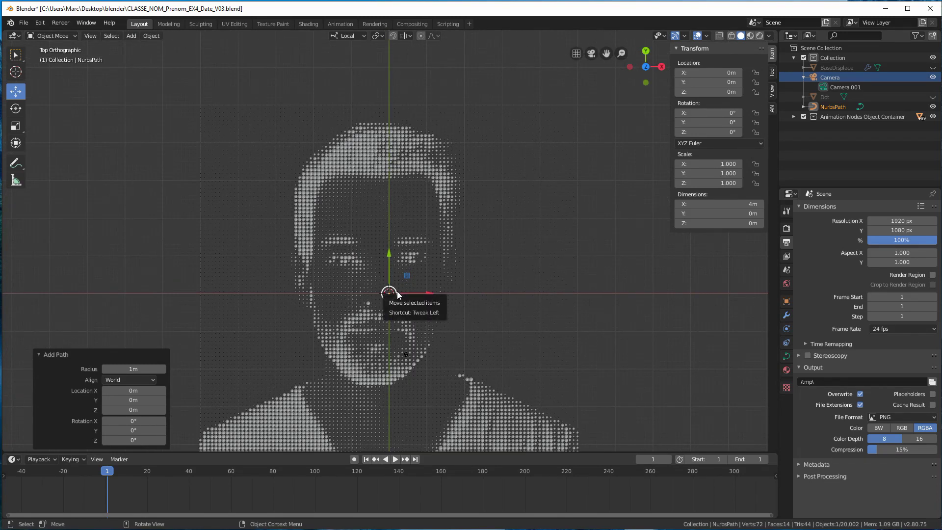
pyautogui.press('Tab')
# Step: Scale the whole path up uniformly by about 4.965 so that it spans the middle of the face
pyautogui.scroll(2, 397, 289)
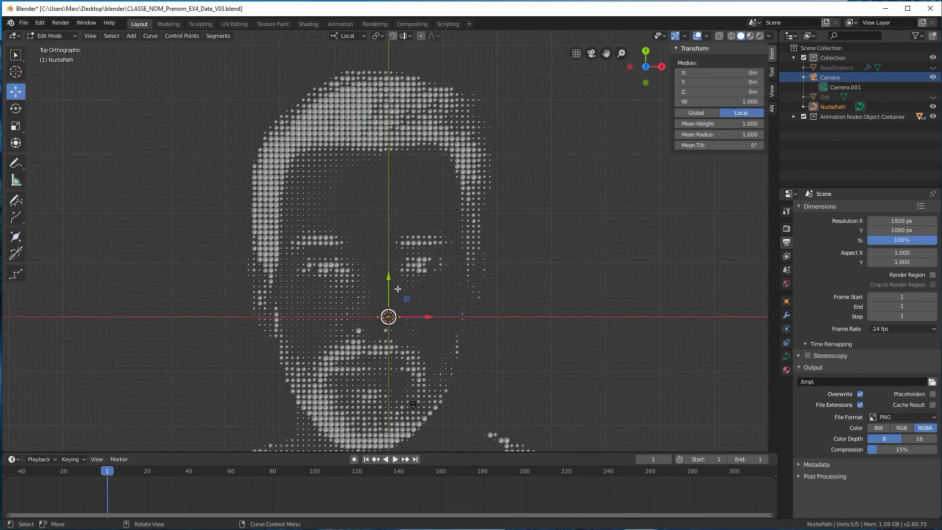
pyautogui.scroll(2, 401, 305)
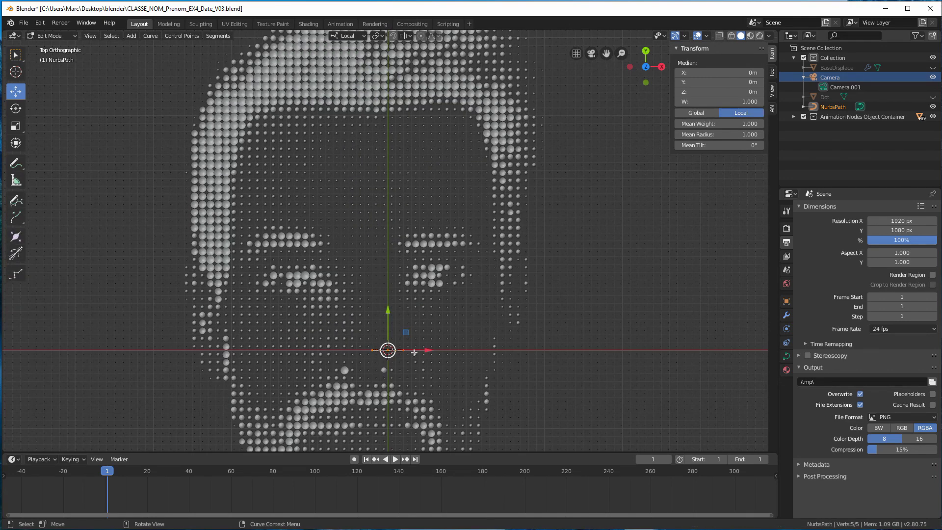
pyautogui.keyDown('shift'); pyautogui.moveTo(403, 323); pyautogui.dragTo(398, 260, button='middle'); pyautogui.keyUp('shift')
pyautogui.scroll(4, 398, 260)
pyautogui.moveTo(392, 314); pyautogui.dragTo(408, 278, button='middle')
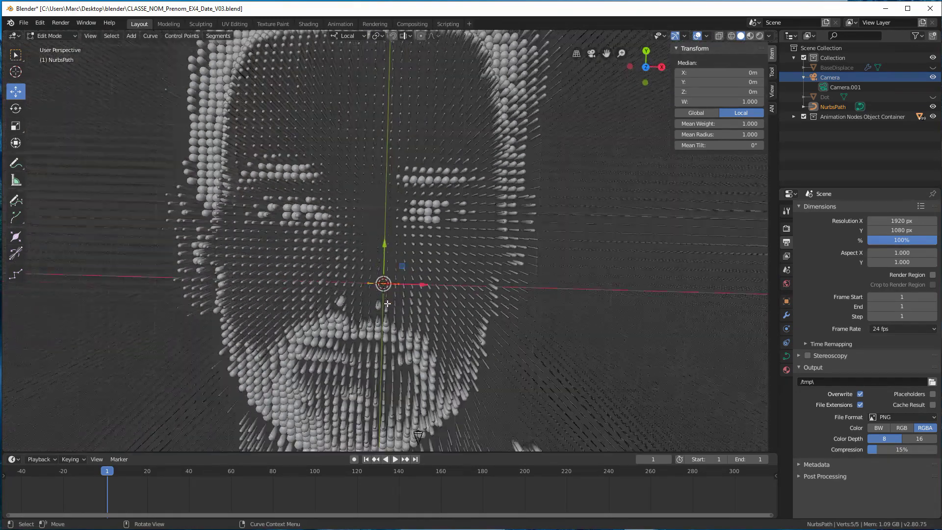
pyautogui.scroll(-2, 408, 278)
pyautogui.press('s')
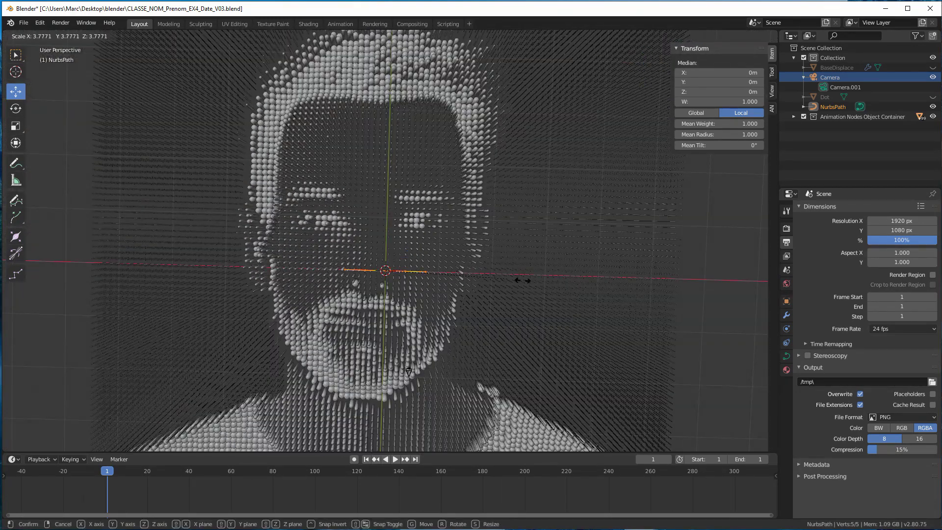
pyautogui.click(542, 281)
# Step: Subdivide the scaled path to add control points between the existing ones
pyautogui.moveTo(428, 276); pyautogui.dragTo(406, 259, button='middle')
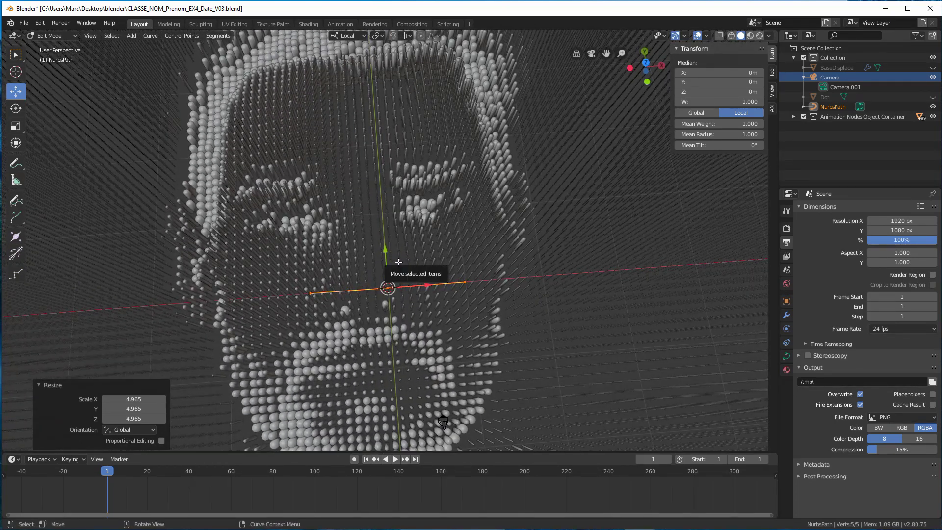
pyautogui.rightClick(407, 251)
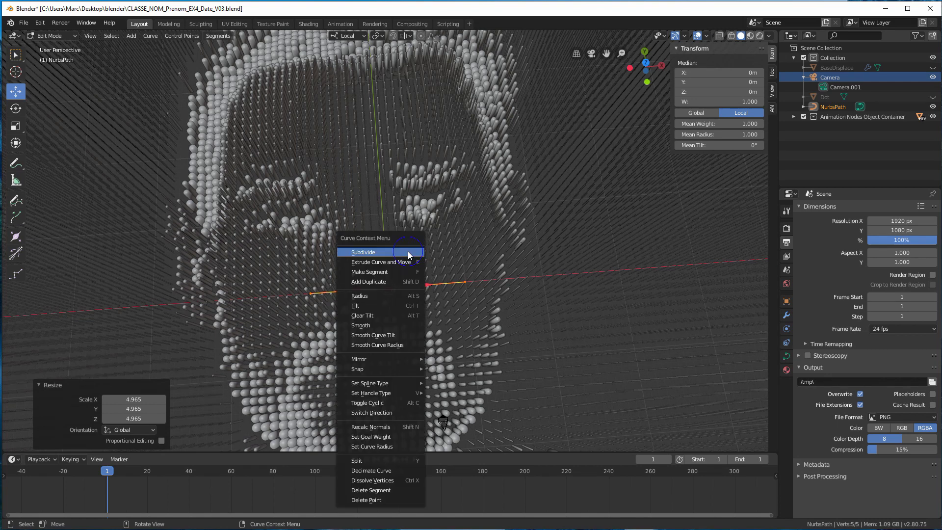
pyautogui.click(365, 252)
# Step: Move the path's first control point beside the portrait's left temple and the second to the left hairline at about X -20.45 m, Y 31.52 m
pyautogui.click(312, 291)
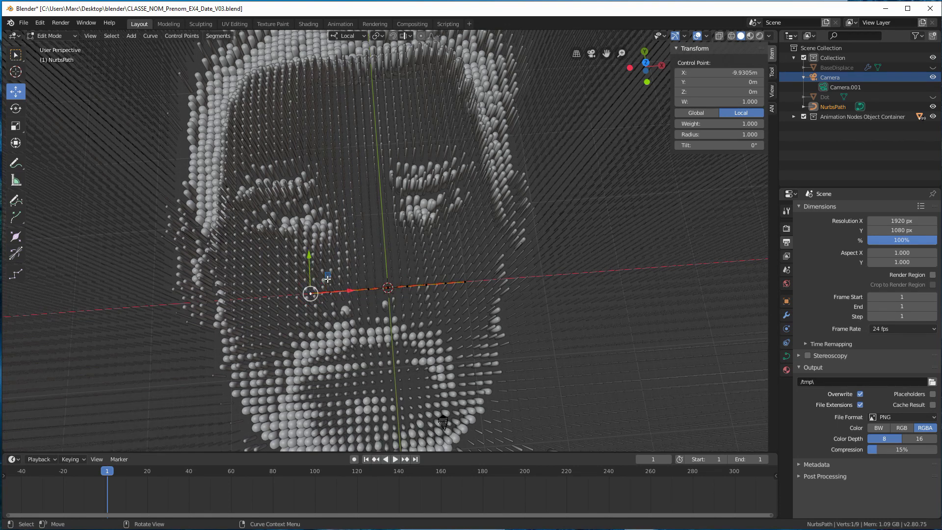
pyautogui.press('g')
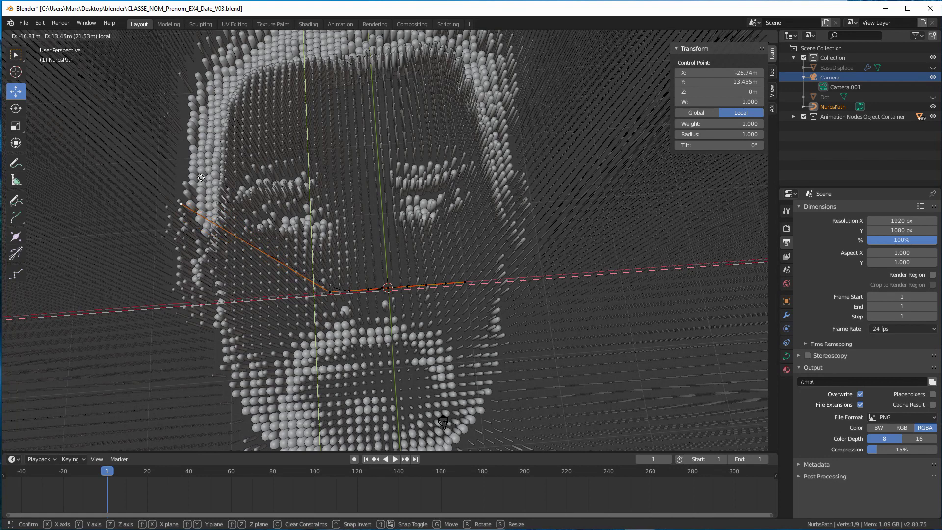
pyautogui.click(185, 188)
pyautogui.click(343, 293)
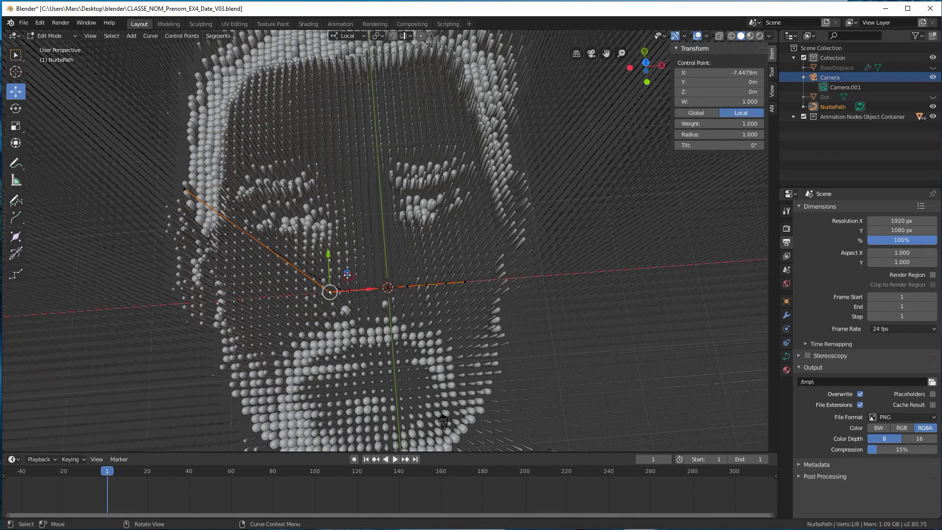
pyautogui.moveTo(347, 275); pyautogui.dragTo(292, 193)
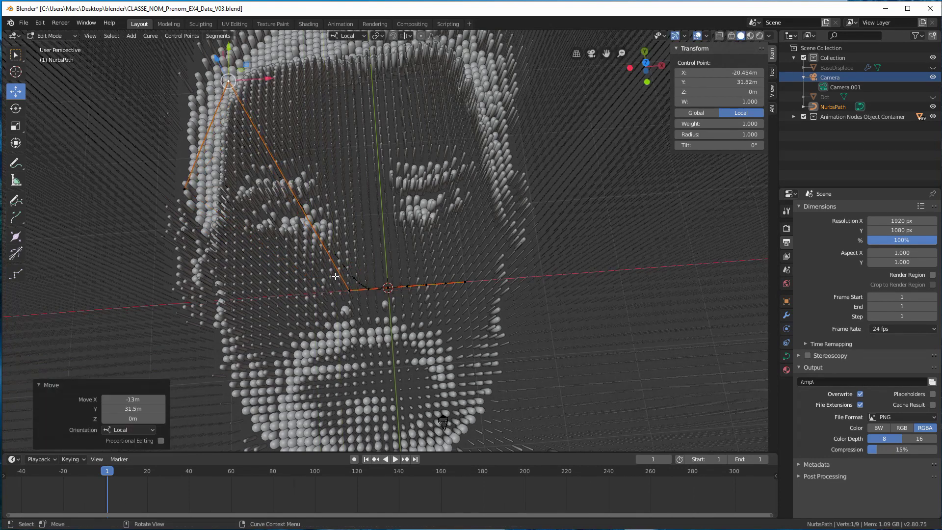
# Step: Move the path's fourth control point up to the middle of the forehead, at about X 0.08 m, Y 27.97 m
pyautogui.click(368, 287)
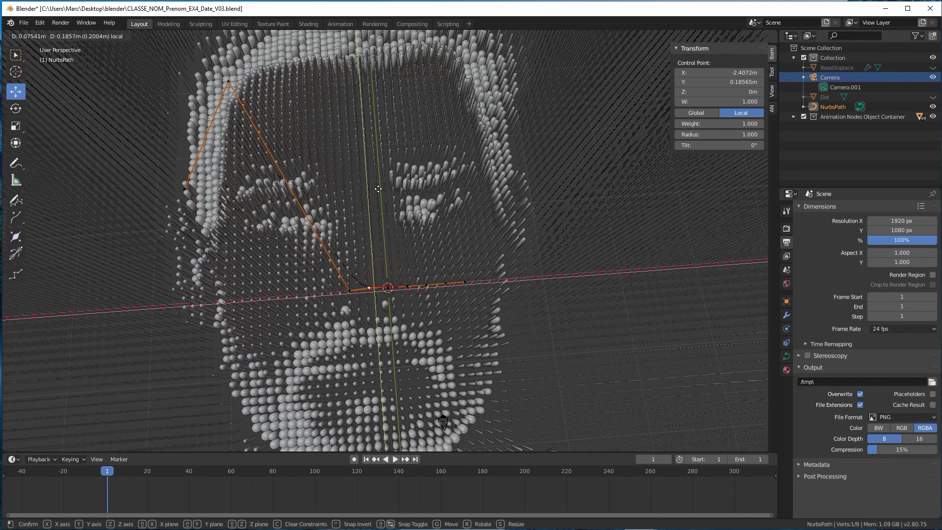
pyautogui.press('g')
pyautogui.click(393, 71)
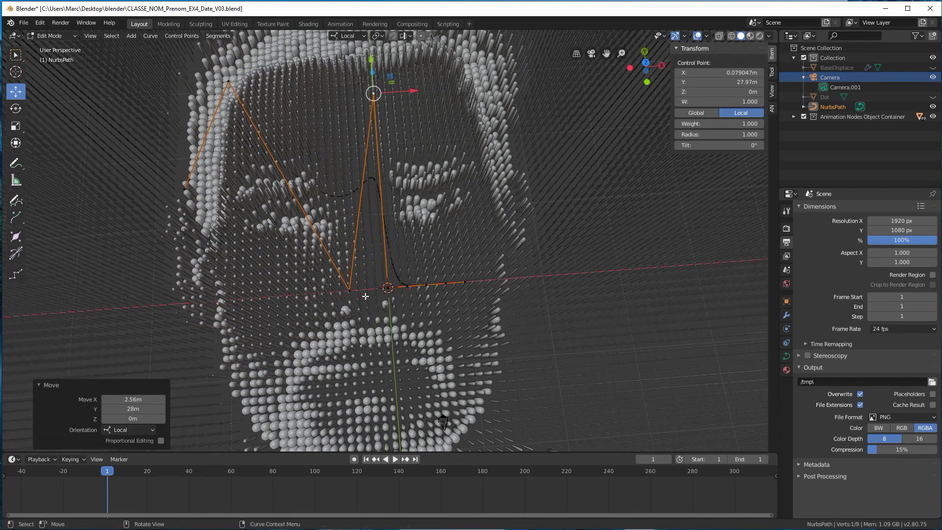
# Step: Move the path's third control point up to the upper left part of the hair
pyautogui.click(350, 290)
pyautogui.press('g')
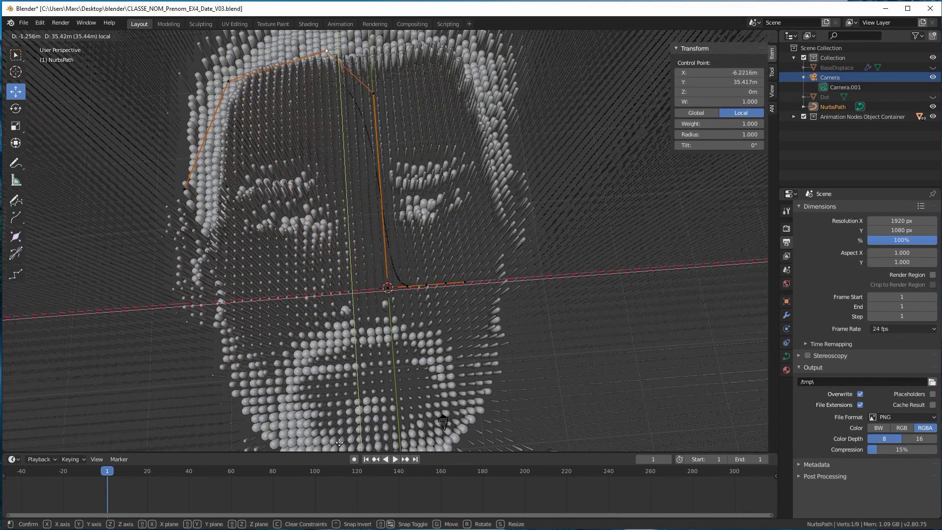
pyautogui.click(332, 428)
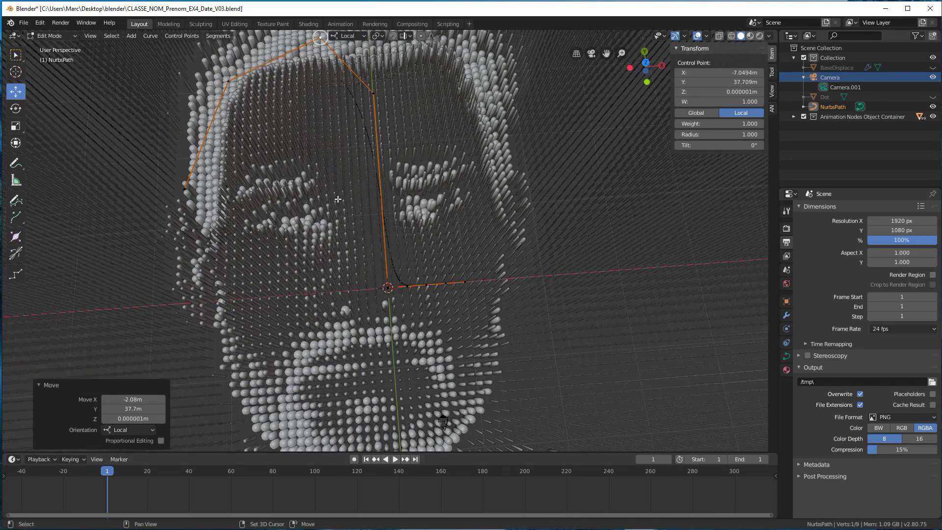
pyautogui.moveTo(337, 199); pyautogui.dragTo(334, 217, button='middle')
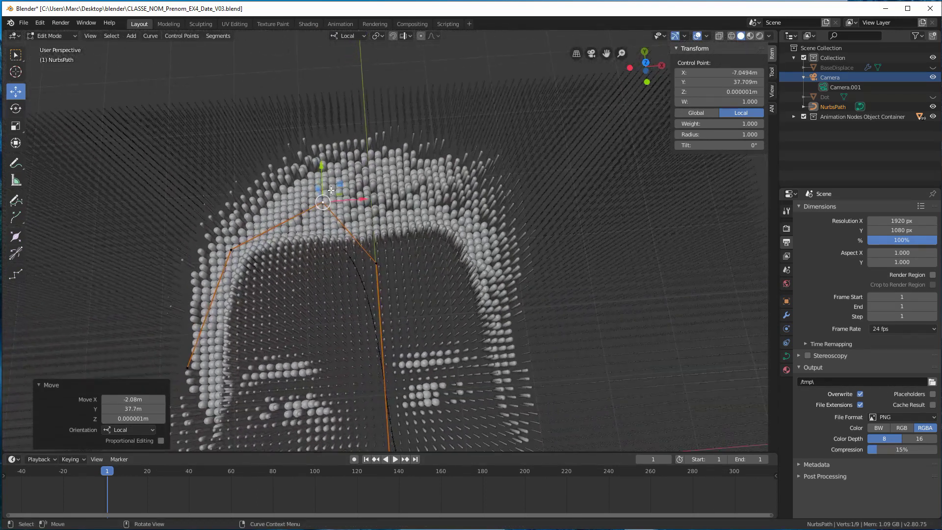
pyautogui.moveTo(341, 184); pyautogui.dragTo(343, 141)
# Step: Reposition the path's fourth control point on the upper right part of the hair, at about X 11.13 m, Y 40.82 m
pyautogui.click(376, 262)
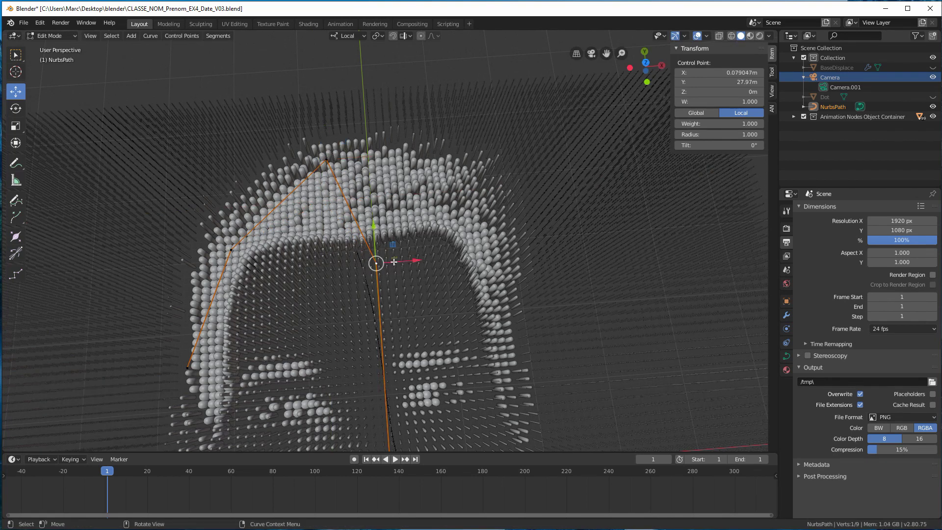
pyautogui.moveTo(394, 245); pyautogui.dragTo(459, 309)
pyautogui.moveTo(459, 308); pyautogui.dragTo(427, 372, button='middle')
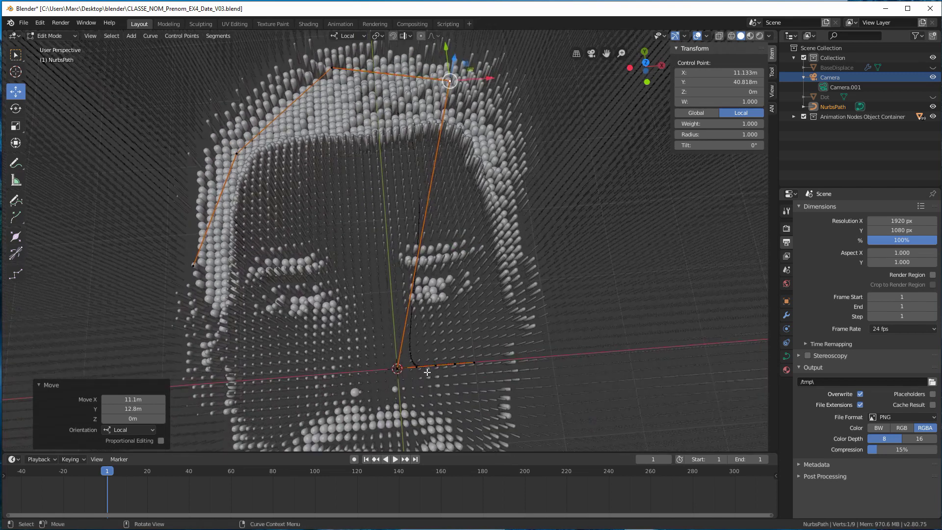
# Step: Move the path's fifth and sixth control points onto the right hairline, the sixth at about X 17.43 m, Y 22.29 m
pyautogui.click(399, 368)
pyautogui.moveTo(413, 347); pyautogui.dragTo(482, 269)
pyautogui.click(418, 366)
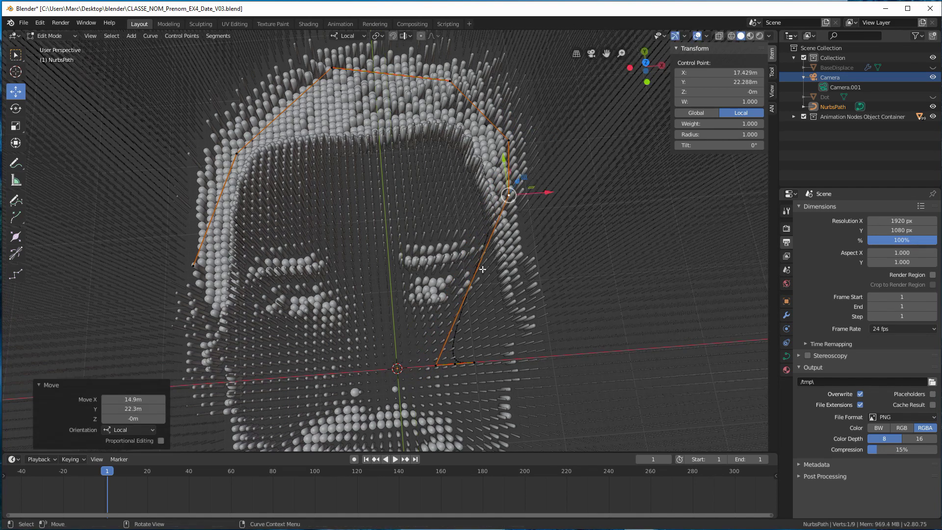
# Step: Move the path's seventh control point to about X 5.52 m, Y 7.56 m below the right eye, and the eighth close to the origin
pyautogui.click(439, 361)
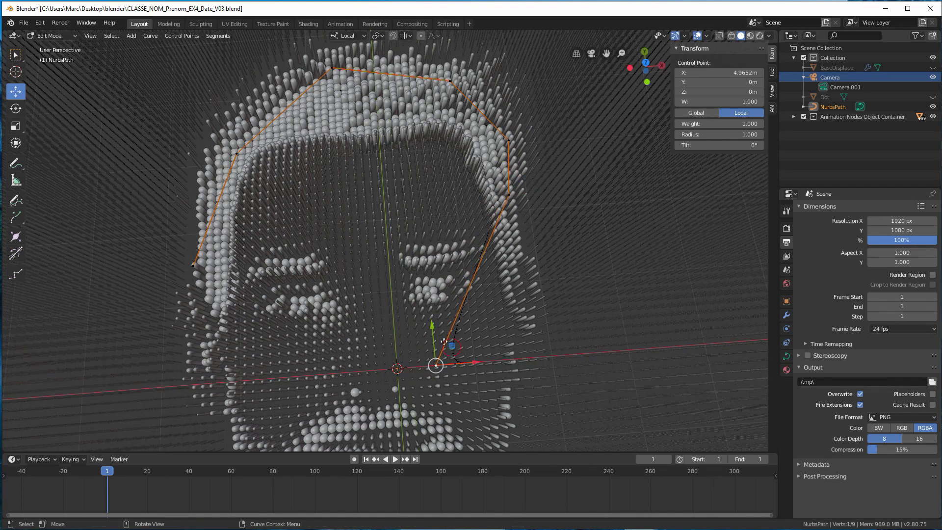
pyautogui.moveTo(444, 341); pyautogui.dragTo(448, 293)
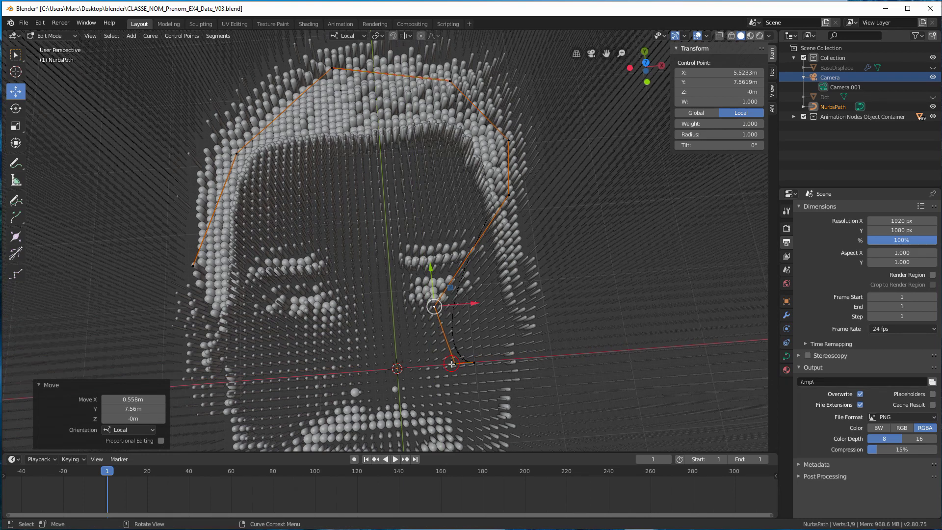
pyautogui.press('g')
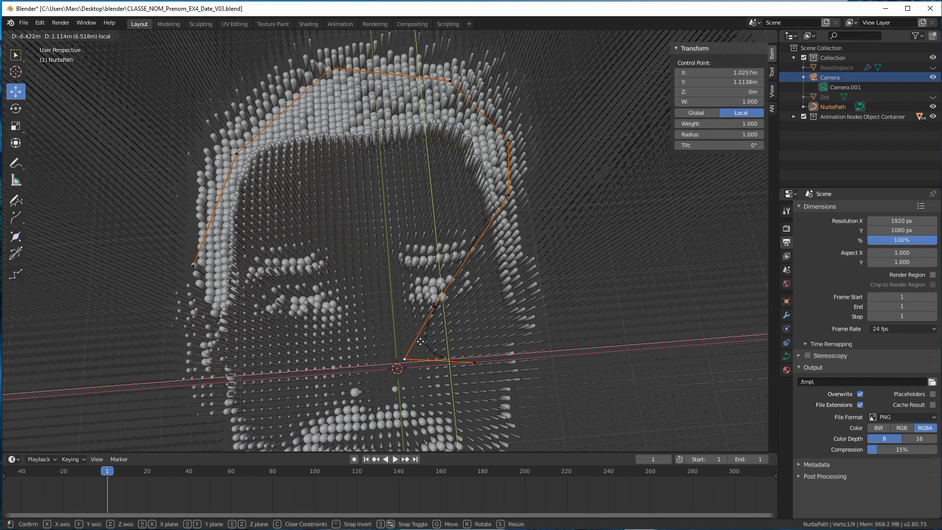
pyautogui.click(421, 341)
# Step: Raise the path's last control point above the face, to about X 1.87 m, Z 91.57 m
pyautogui.moveTo(517, 352); pyautogui.dragTo(458, 201, button='middle')
pyautogui.press('g')
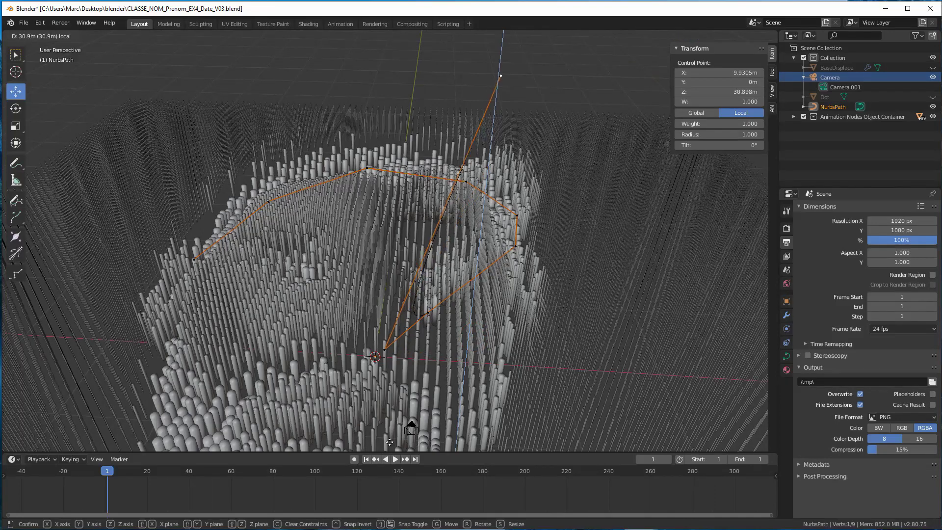
pyautogui.click(476, 527)
pyautogui.scroll(-5, 454, 214)
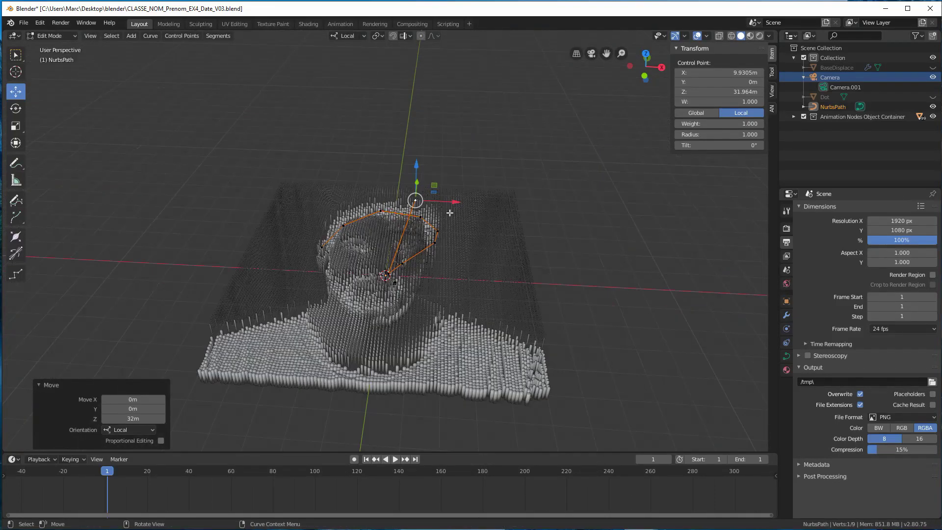
pyautogui.moveTo(454, 201); pyautogui.dragTo(429, 198)
pyautogui.press('g')
pyautogui.press('z')
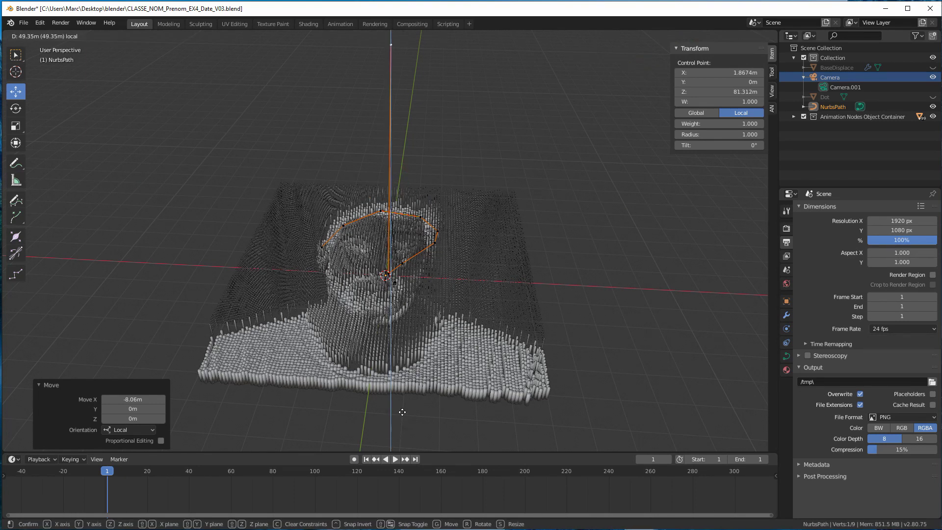
pyautogui.click(405, 394)
# Step: Raise the path's last control point further along Z, to about 155.46 m
pyautogui.scroll(-6, 452, 219)
pyautogui.moveTo(452, 219); pyautogui.dragTo(426, 239, button='middle')
pyautogui.scroll(4, 390, 204)
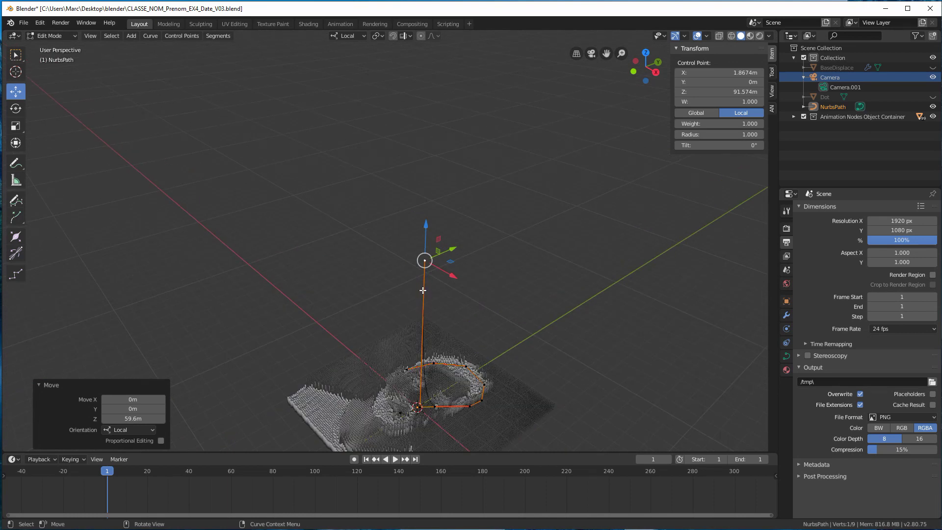
pyautogui.press('g')
pyautogui.press('z')
pyautogui.click(426, 96)
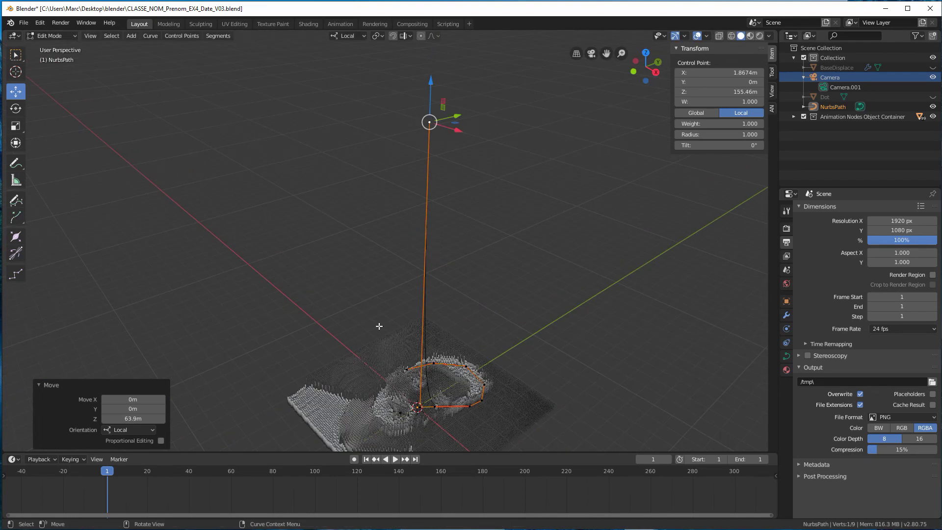
# Step: Examine how the path runs around the hair and face from several angles
pyautogui.moveTo(380, 326); pyautogui.dragTo(424, 348, button='middle')
pyautogui.scroll(-3, 410, 355)
pyautogui.scroll(4, 402, 314)
pyautogui.moveTo(384, 292); pyautogui.dragTo(361, 308, button='middle')
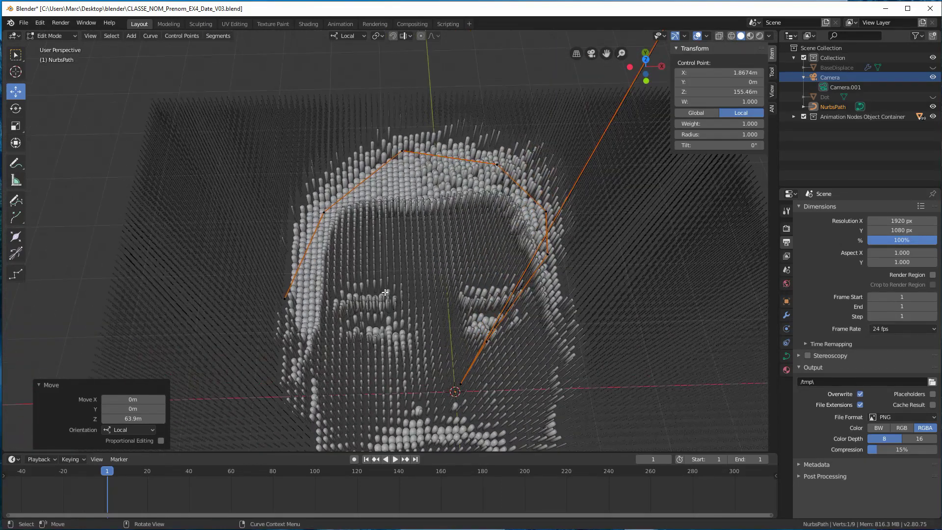
pyautogui.scroll(3, 362, 308)
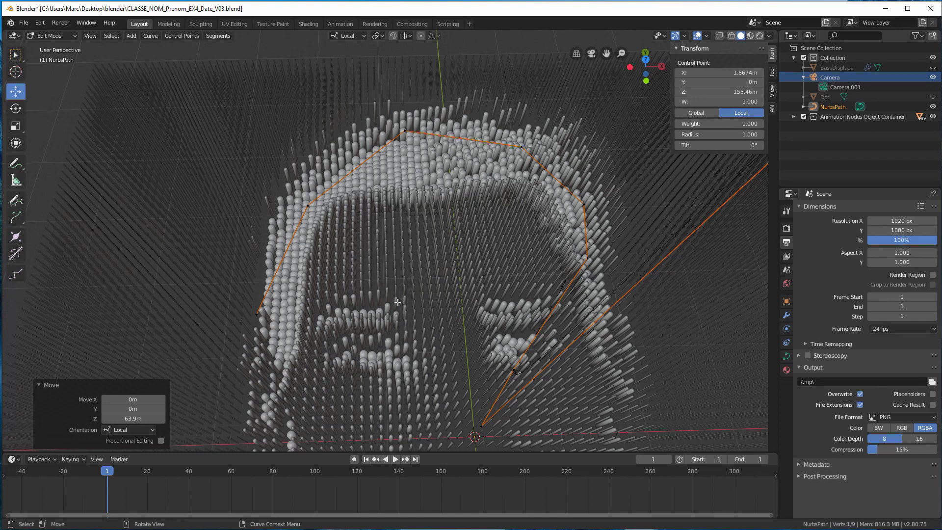
pyautogui.scroll(-6, 483, 259)
pyautogui.moveTo(485, 262); pyautogui.dragTo(458, 324, button='middle')
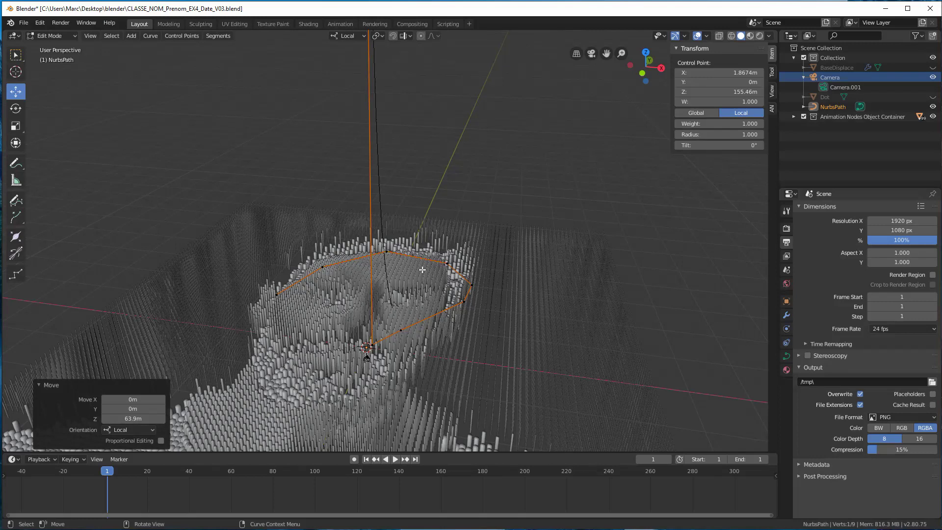
# Step: Reposition the path's seventh control point beneath the right eye, at about X 7.59 m, Y 4.18 m
pyautogui.click(372, 345)
pyautogui.moveTo(368, 316); pyautogui.dragTo(361, 386)
pyautogui.moveTo(361, 387); pyautogui.dragTo(471, 198, button='middle')
pyautogui.click(379, 353)
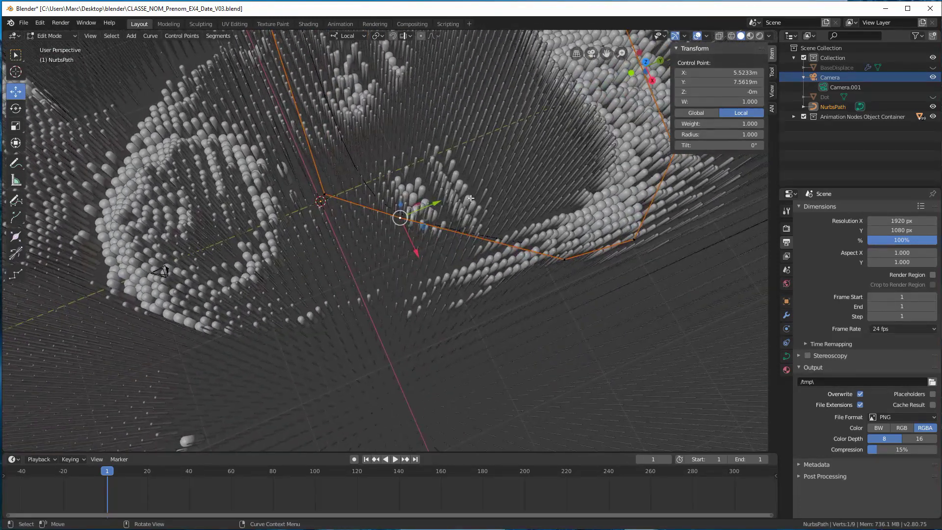
pyautogui.moveTo(421, 227); pyautogui.dragTo(452, 227)
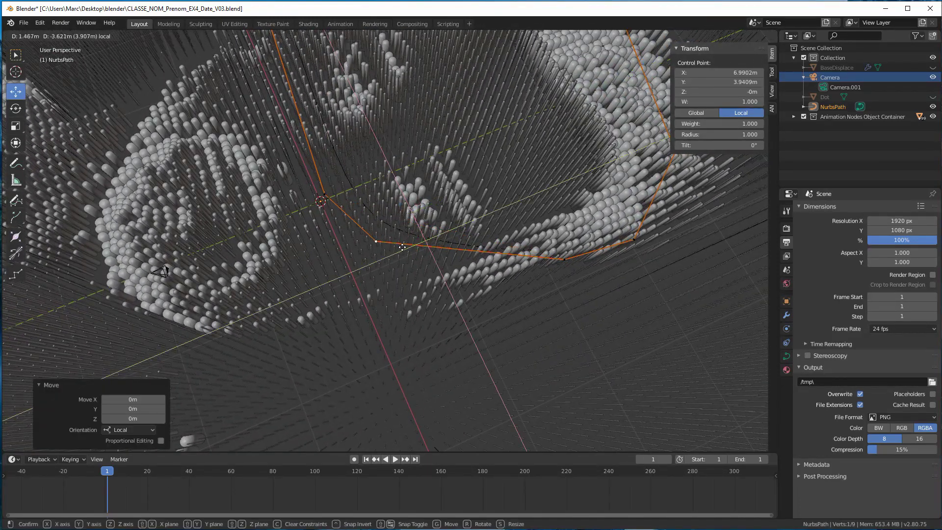
pyautogui.scroll(-2, 496, 199)
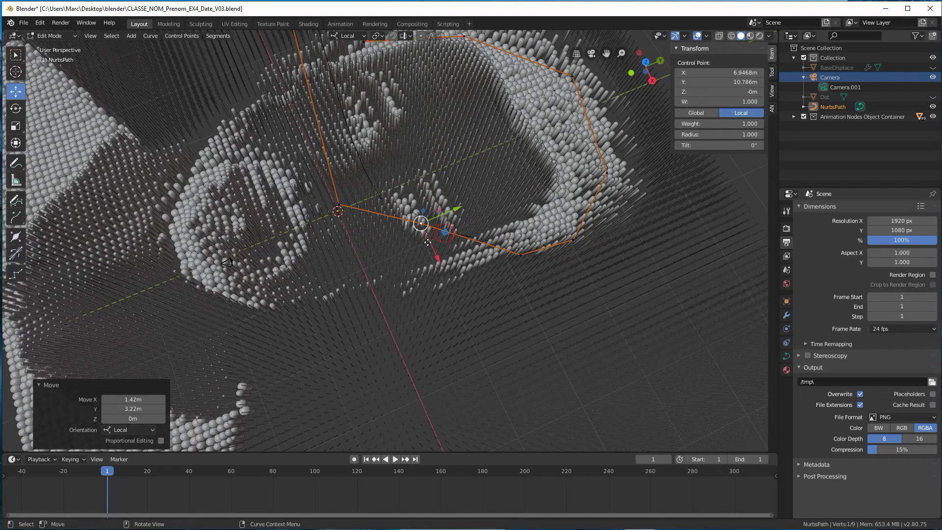
pyautogui.moveTo(428, 242); pyautogui.dragTo(390, 263)
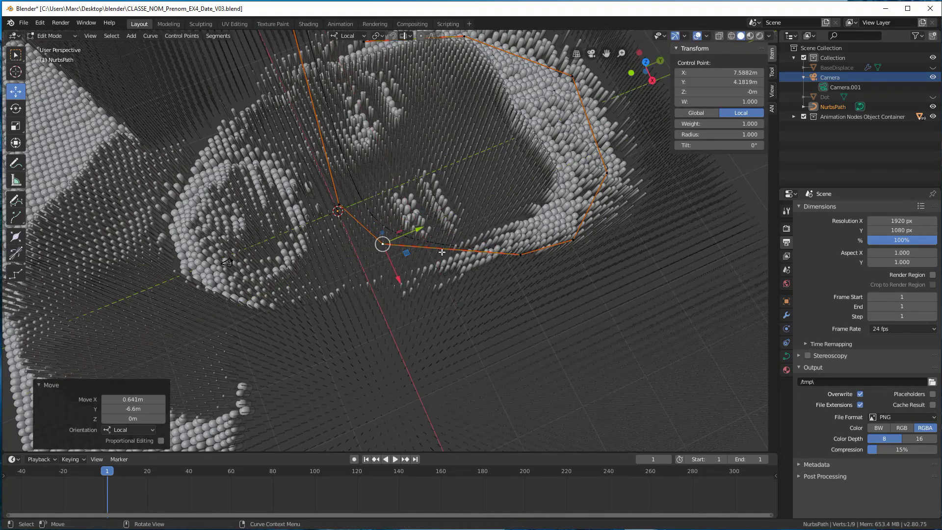
pyautogui.moveTo(442, 252); pyautogui.dragTo(482, 343, button='middle')
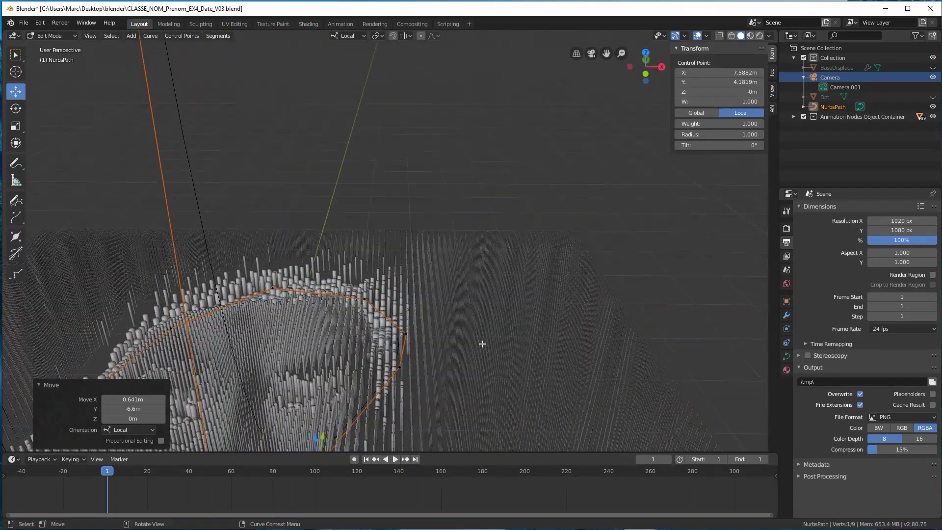
pyautogui.scroll(2, 403, 365)
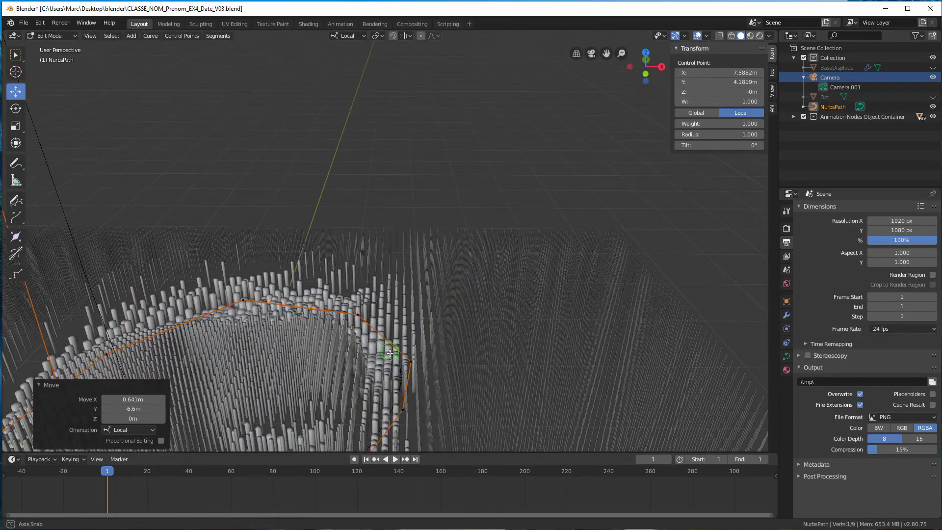
pyautogui.moveTo(380, 298); pyautogui.dragTo(384, 239, button='middle')
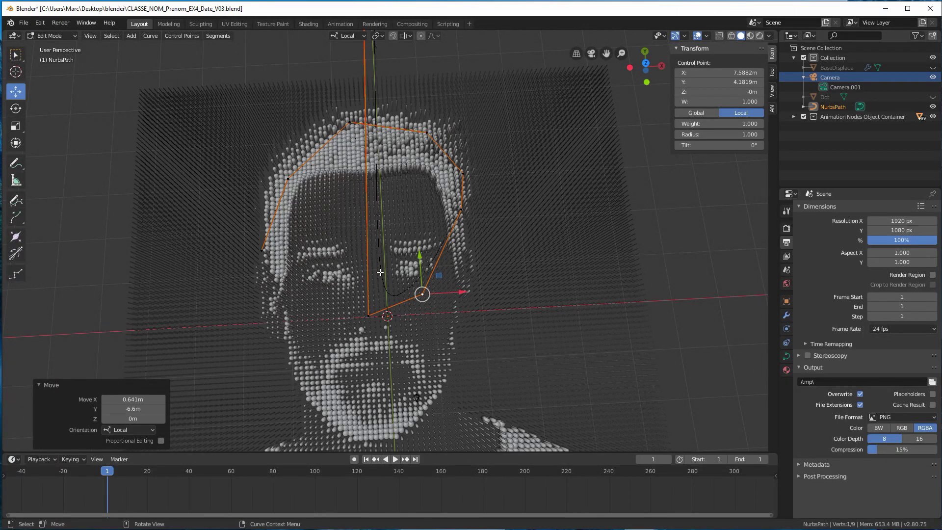
pyautogui.moveTo(380, 272); pyautogui.dragTo(363, 255, button='middle')
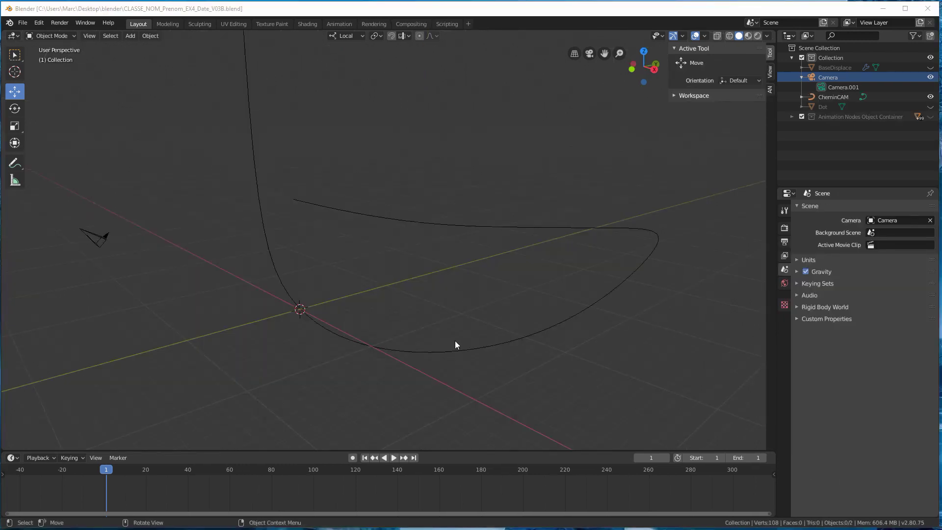
# Step: Edit the CheminCAM path and raise its topmost control point along Z to about 475.11 m
pyautogui.click(311, 202)
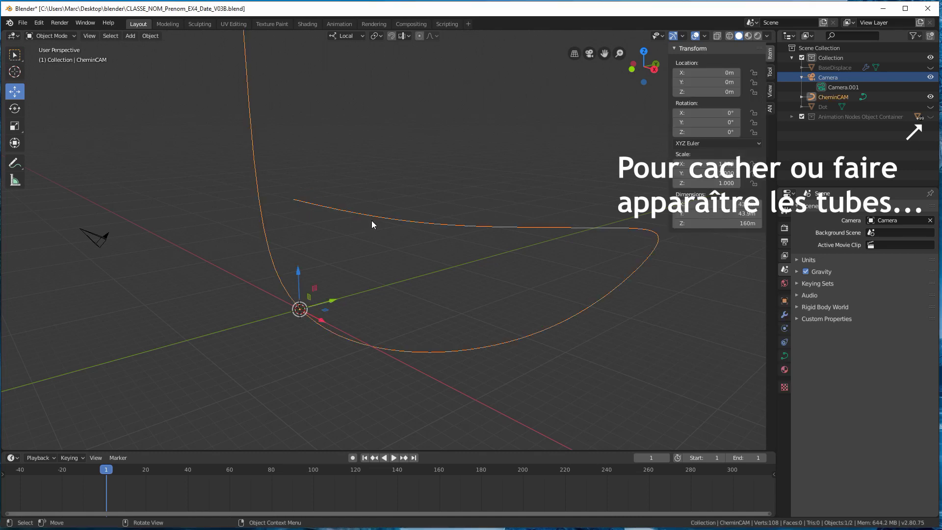
pyautogui.moveTo(504, 281); pyautogui.dragTo(384, 260, button='middle')
pyautogui.scroll(-5, 395, 234)
pyautogui.scroll(6, 375, 264)
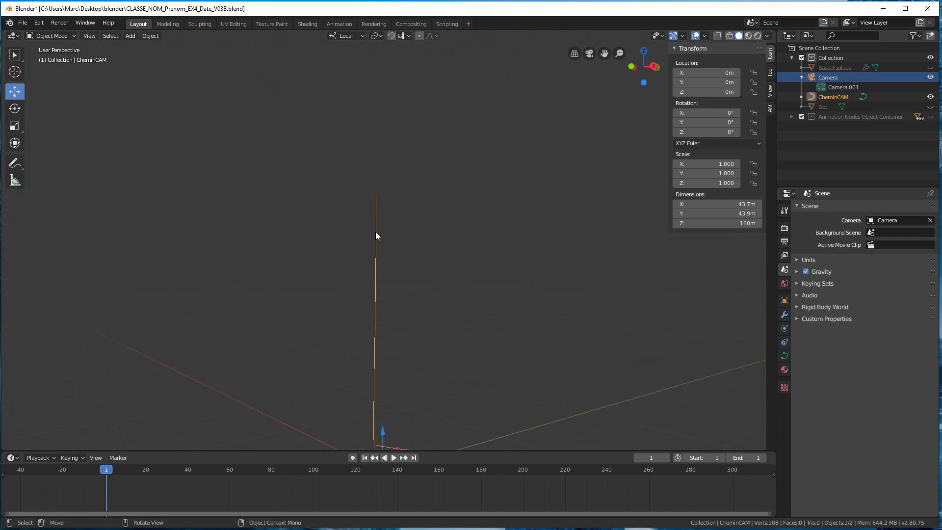
pyautogui.press('Tab')
pyautogui.click(375, 195)
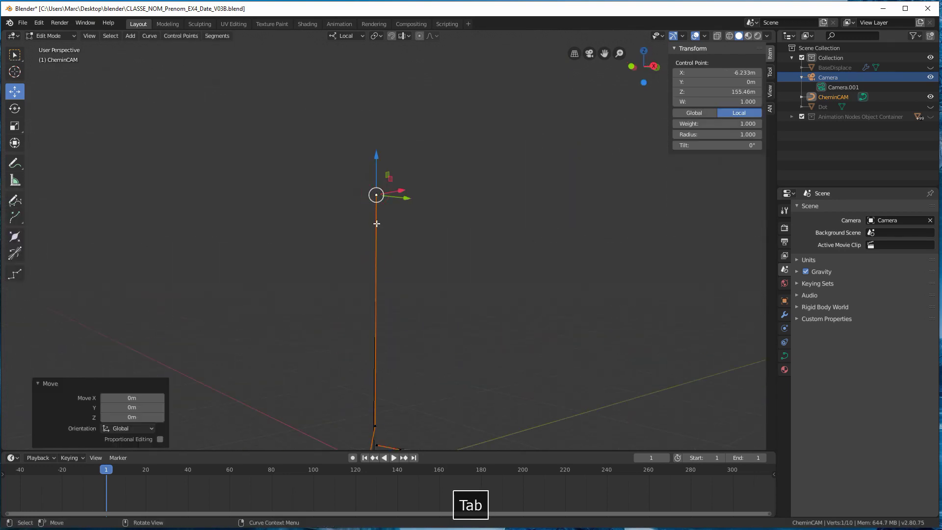
pyautogui.moveTo(374, 159); pyautogui.dragTo(373, 67)
pyautogui.scroll(-4, 417, 196)
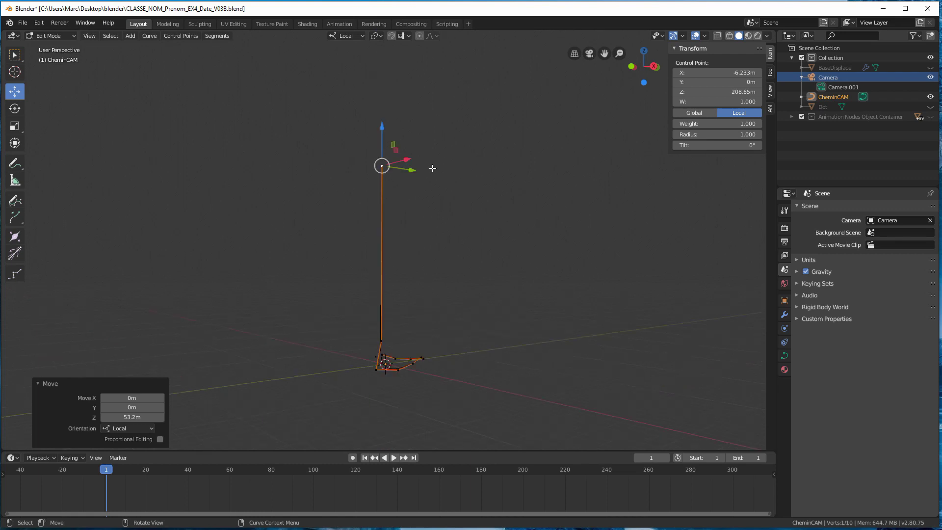
pyautogui.moveTo(388, 165); pyautogui.dragTo(386, 56)
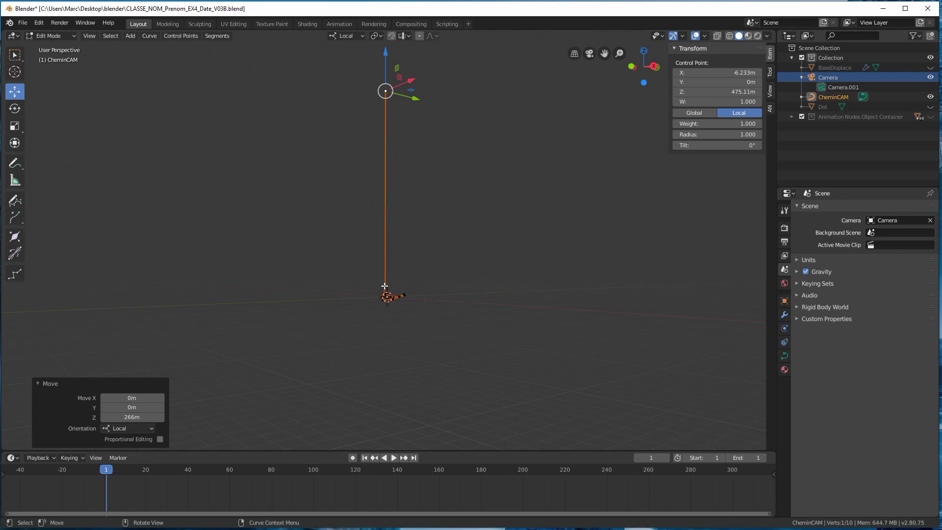
# Step: Raise the topmost control point of CheminCAM to about Z 525.97 m and return to Object Mode
pyautogui.scroll(3, 385, 285)
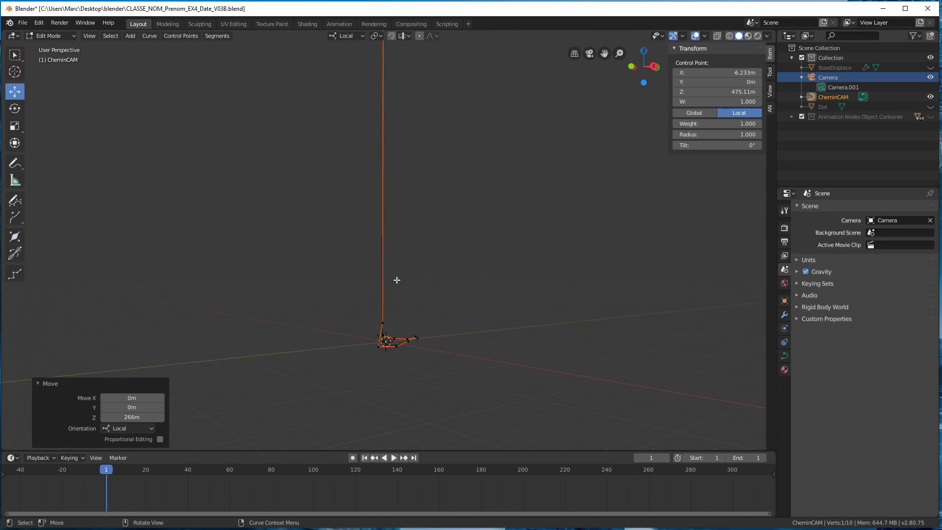
pyautogui.scroll(-3, 400, 300)
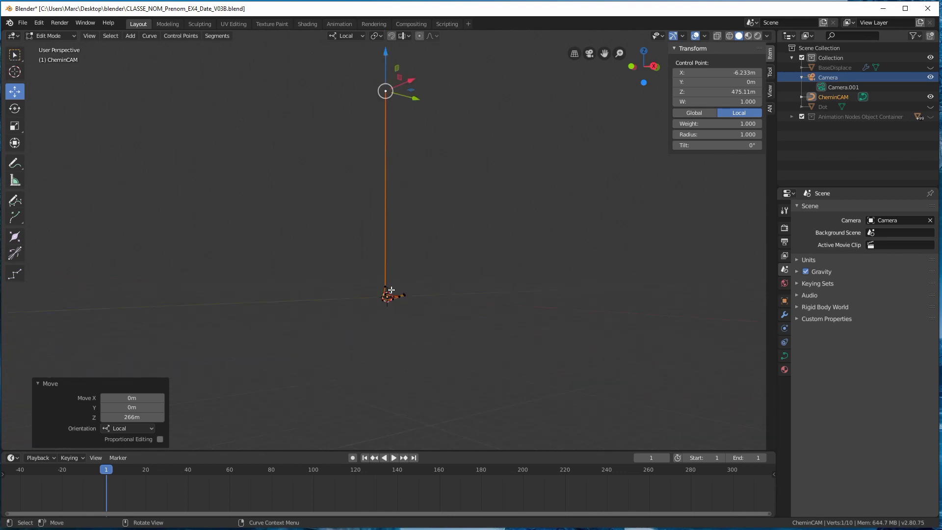
pyautogui.scroll(-3, 400, 194)
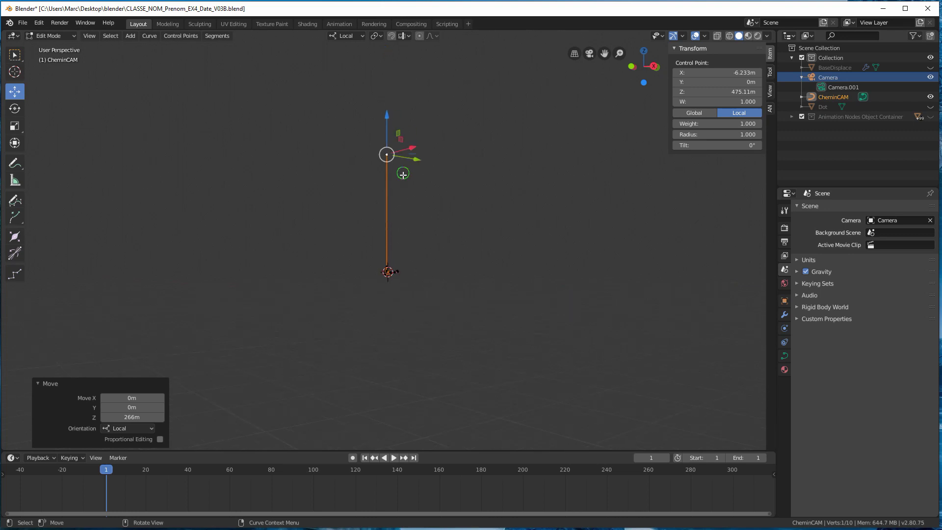
pyautogui.moveTo(399, 195); pyautogui.dragTo(382, 123, button='middle')
pyautogui.moveTo(382, 123)
pyautogui.mouseDown()
pyautogui.moveTo(380, 104)
pyautogui.moveTo(381, 118)
pyautogui.mouseUp()
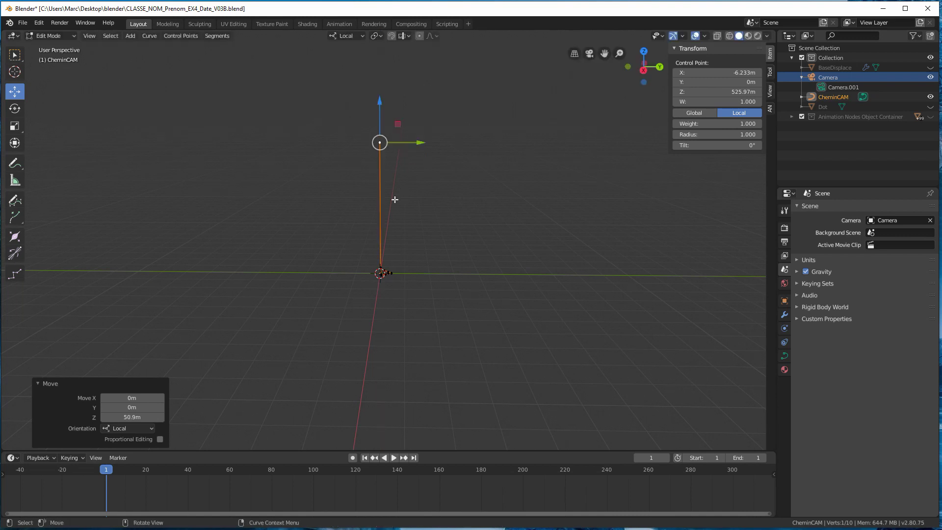
pyautogui.moveTo(380, 118); pyautogui.dragTo(415, 249, button='middle')
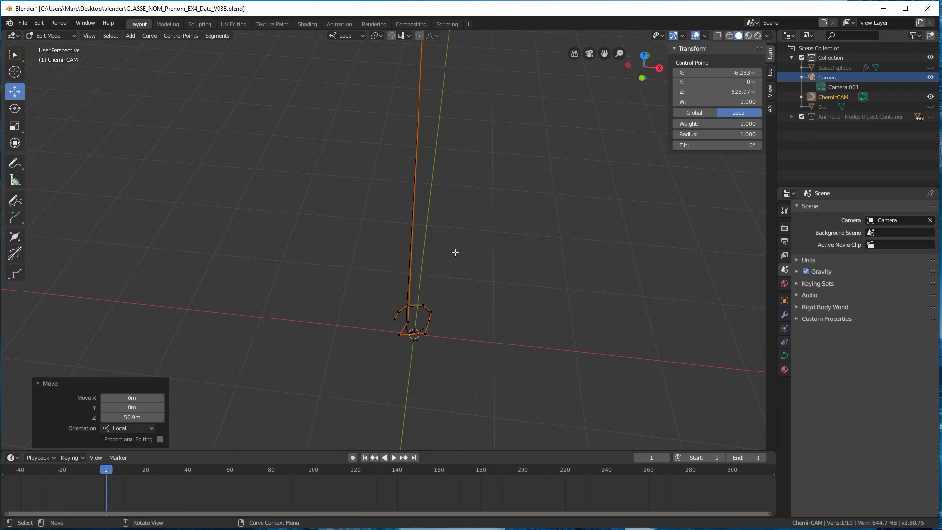
pyautogui.moveTo(433, 310); pyautogui.dragTo(391, 264, button='middle')
pyautogui.press('Tab')
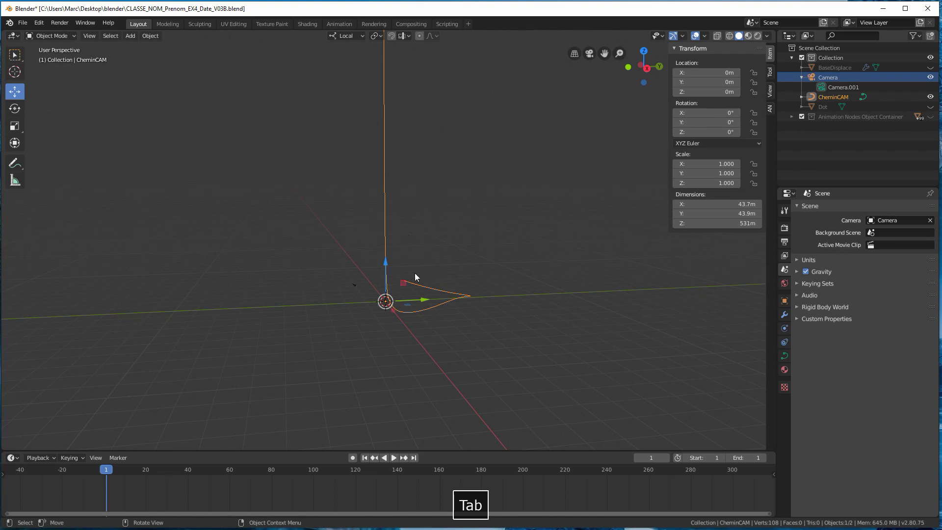
# Step: Locate the camera beside the path and select it, followed by the CheminCAM path
pyautogui.scroll(6, 392, 279)
pyautogui.keyDown('shift'); pyautogui.moveTo(381, 325); pyautogui.dragTo(442, 274, button='middle'); pyautogui.keyUp('shift')
pyautogui.moveTo(490, 302); pyautogui.dragTo(475, 301, button='middle')
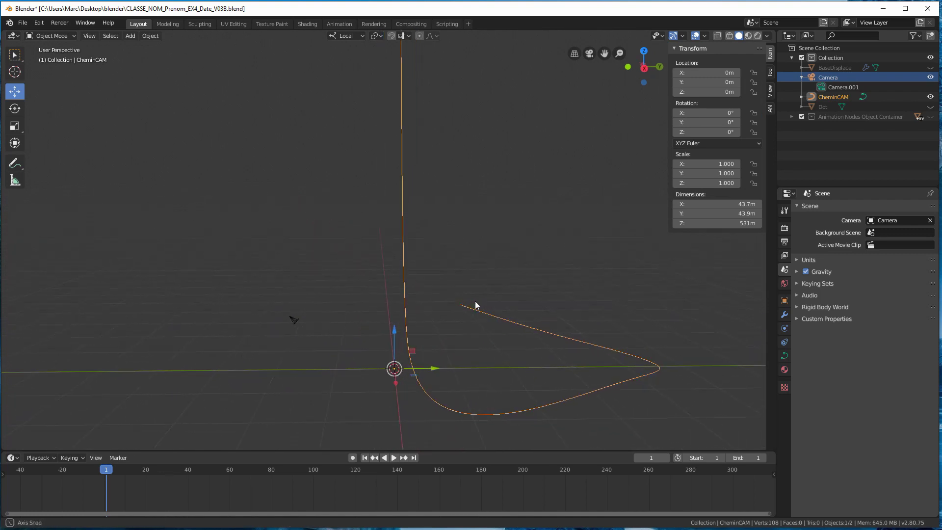
pyautogui.click(290, 319)
pyautogui.moveTo(294, 335); pyautogui.dragTo(359, 282, button='middle')
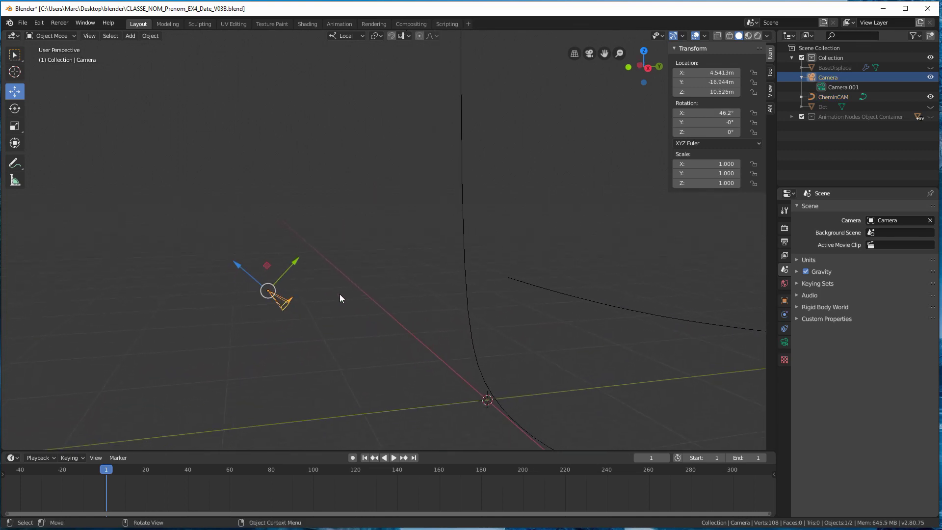
pyautogui.click(486, 391)
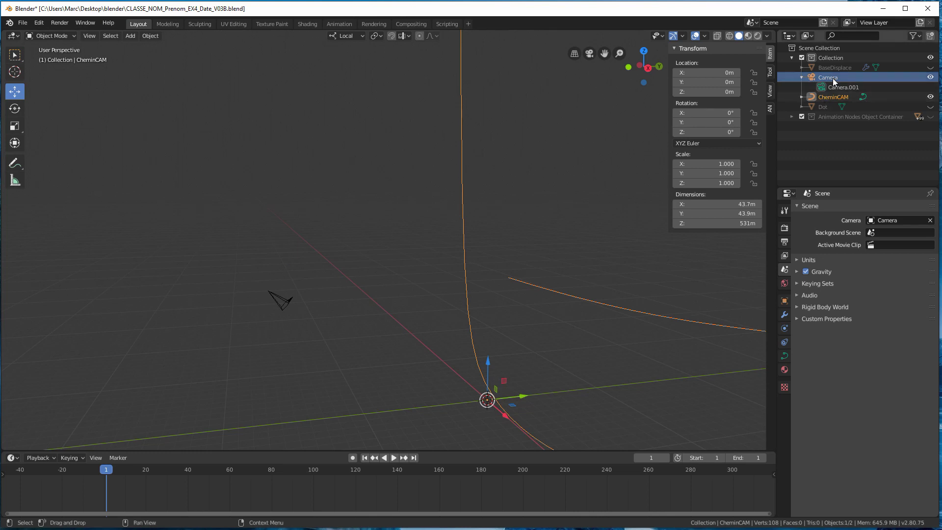
pyautogui.click(829, 99)
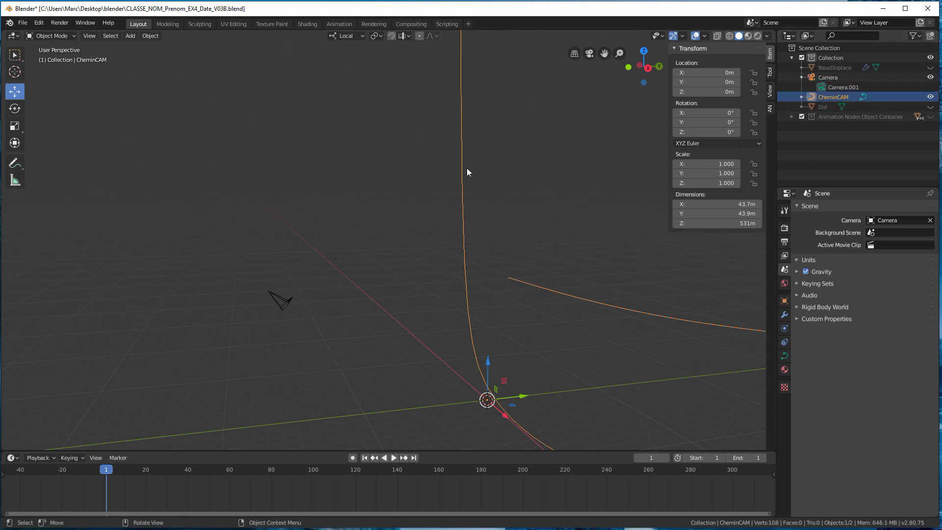
pyautogui.rightClick(825, 96)
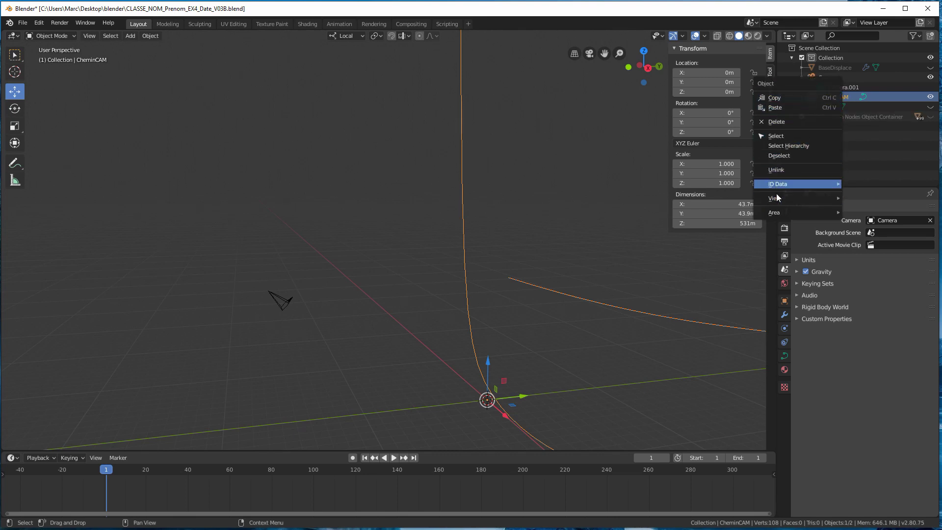
pyautogui.moveTo(770, 183)
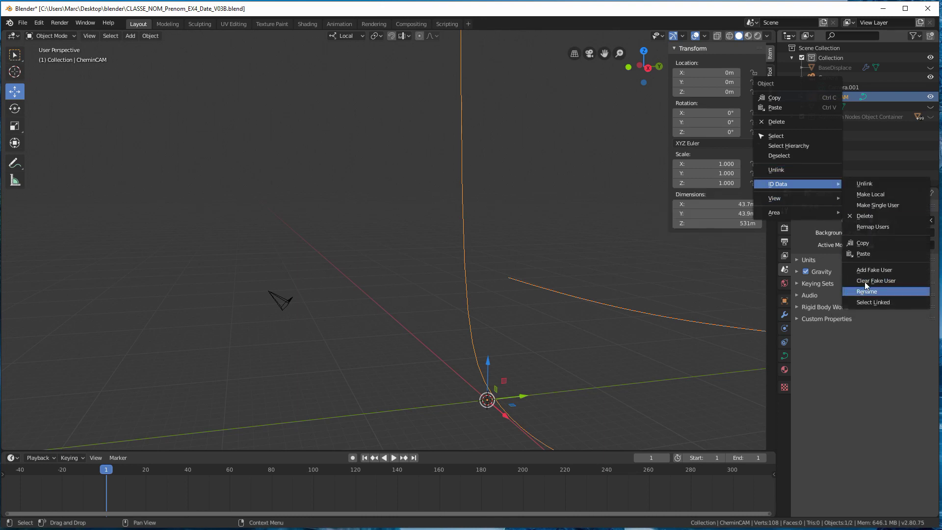
pyautogui.click(899, 148)
# Step: Add a Plain Axes empty at the world origin
pyautogui.click(805, 89)
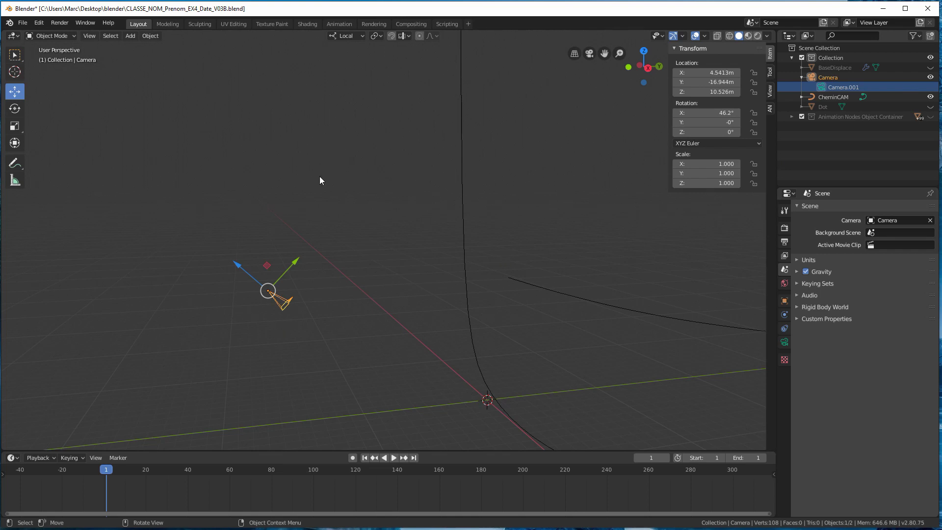
pyautogui.click(126, 37)
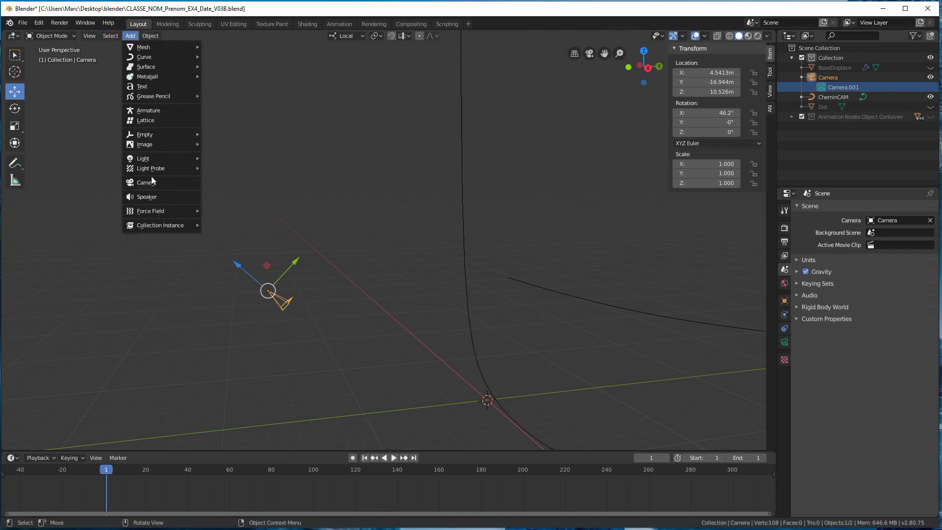
pyautogui.moveTo(190, 135)
pyautogui.click(227, 135)
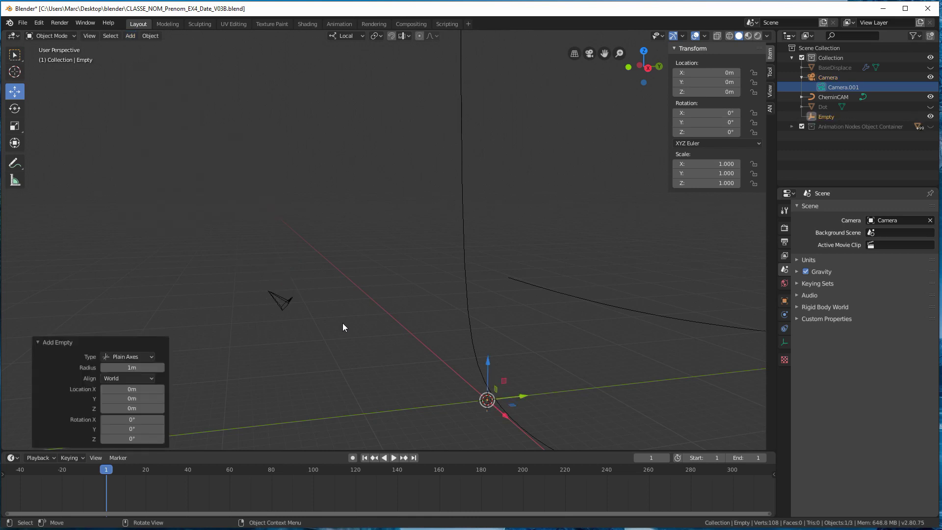
# Step: Snap the new empty onto the camera's position by snapping the selection to the active object
pyautogui.click(275, 299)
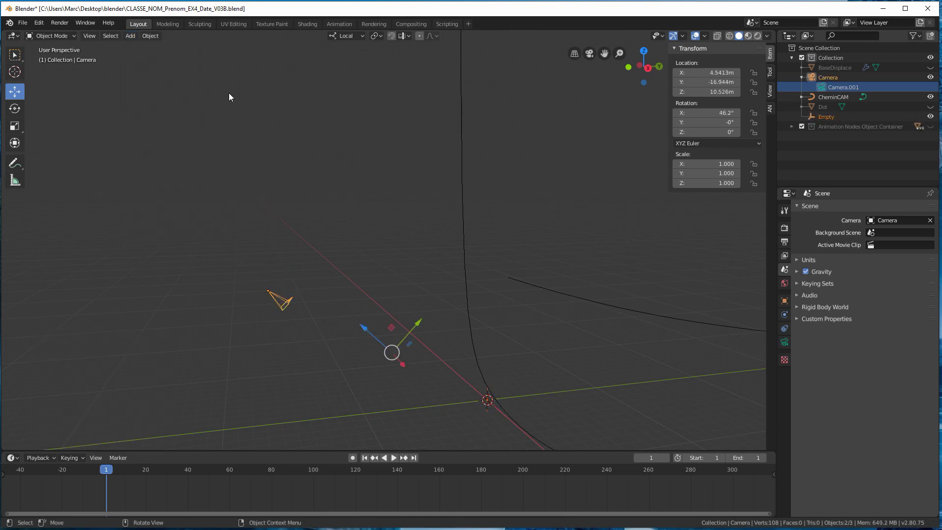
pyautogui.click(150, 36)
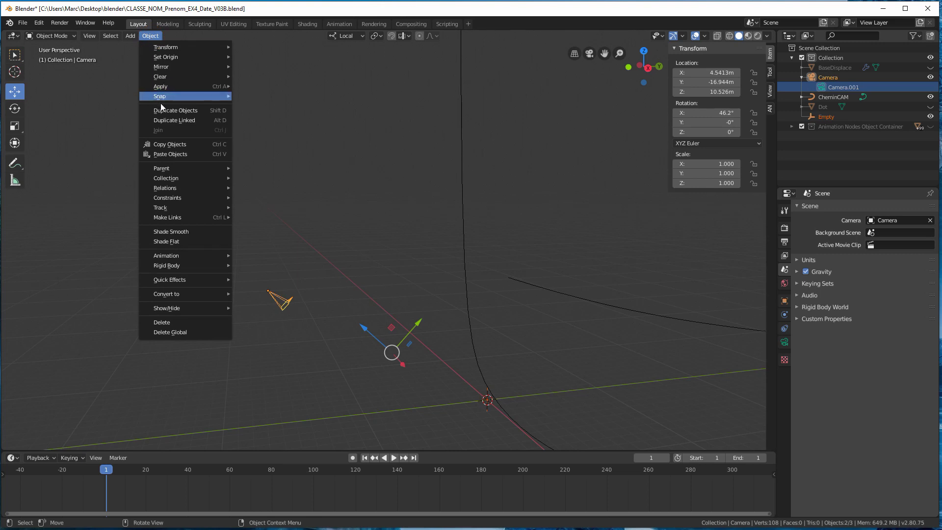
pyautogui.moveTo(162, 96)
pyautogui.click(258, 125)
pyautogui.moveTo(259, 125); pyautogui.dragTo(293, 235, button='middle')
pyautogui.press('KP_Decimal')
pyautogui.scroll(3, 402, 258)
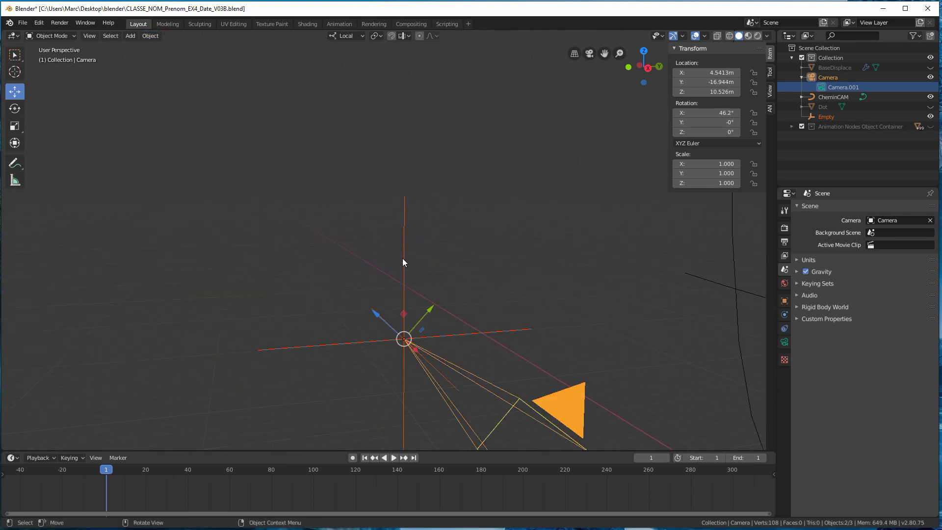
# Step: Rename the empty as CTRLCAM
pyautogui.click(830, 118)
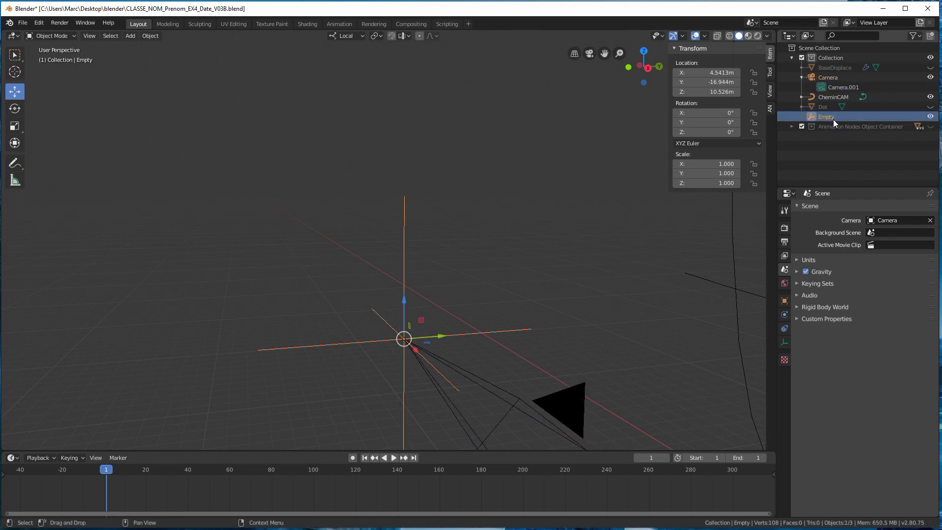
pyautogui.rightClick(827, 116)
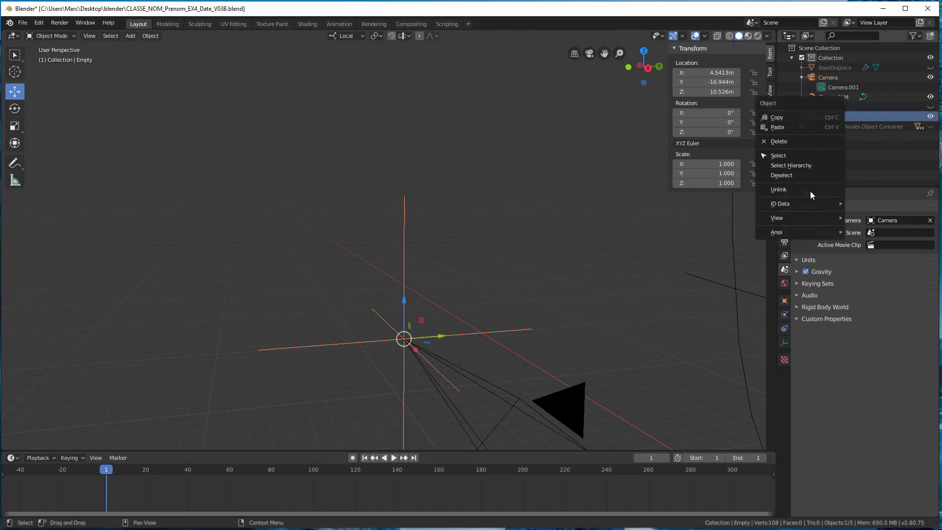
pyautogui.moveTo(800, 204)
pyautogui.click(869, 311)
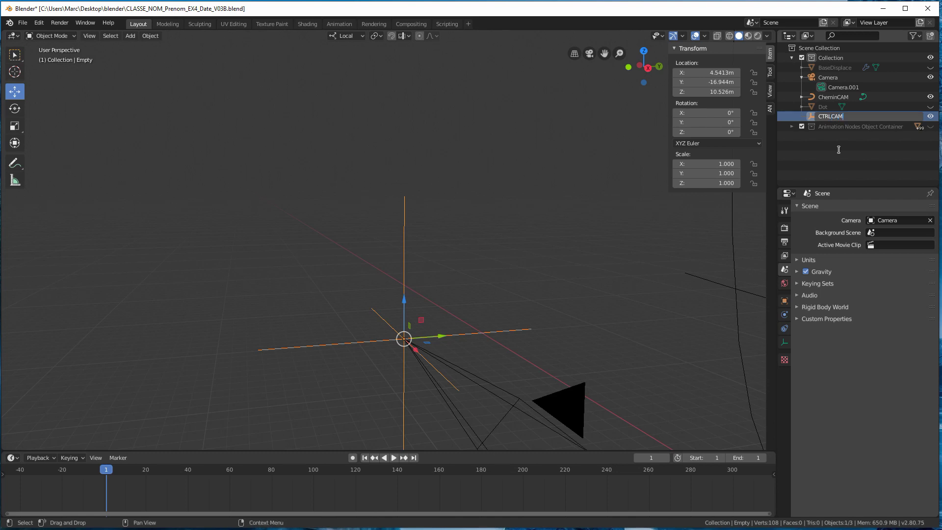
pyautogui.press('Return')
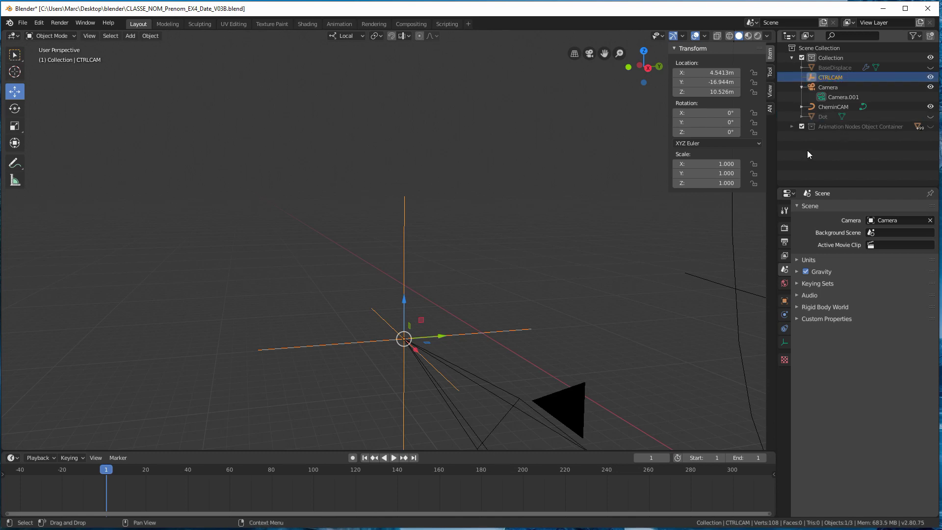
# Step: Parent the camera to the CTRLCAM empty using the Object parenting option
pyautogui.click(475, 382)
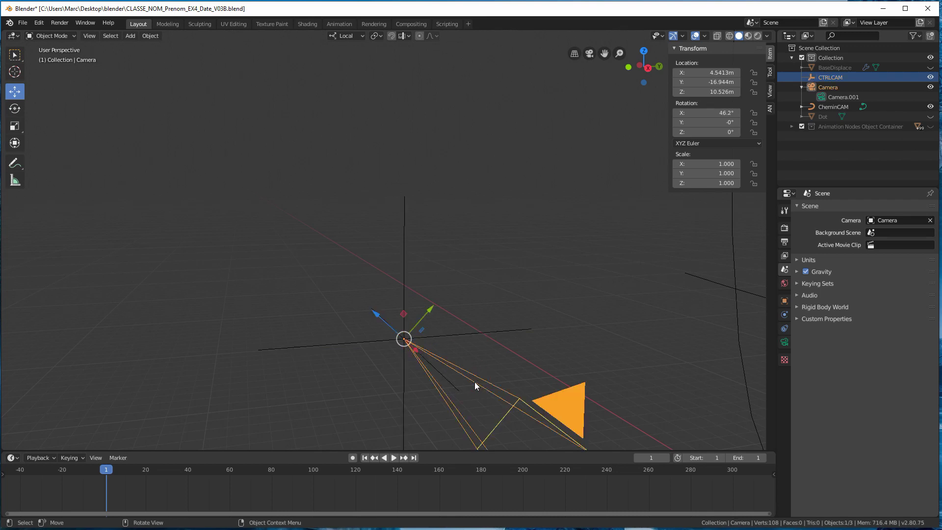
pyautogui.keyDown('shift'); pyautogui.click(406, 275); pyautogui.keyUp('shift')
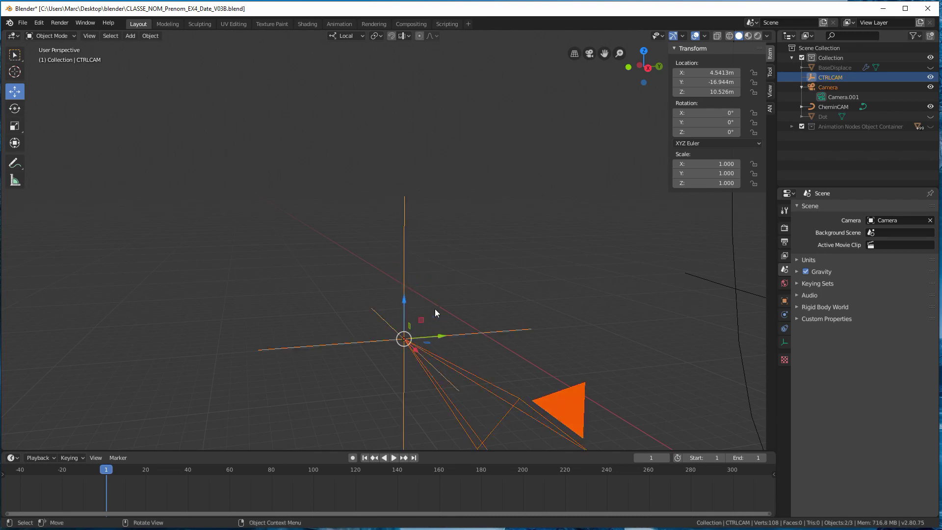
pyautogui.hotkey('ctrl', 'p')
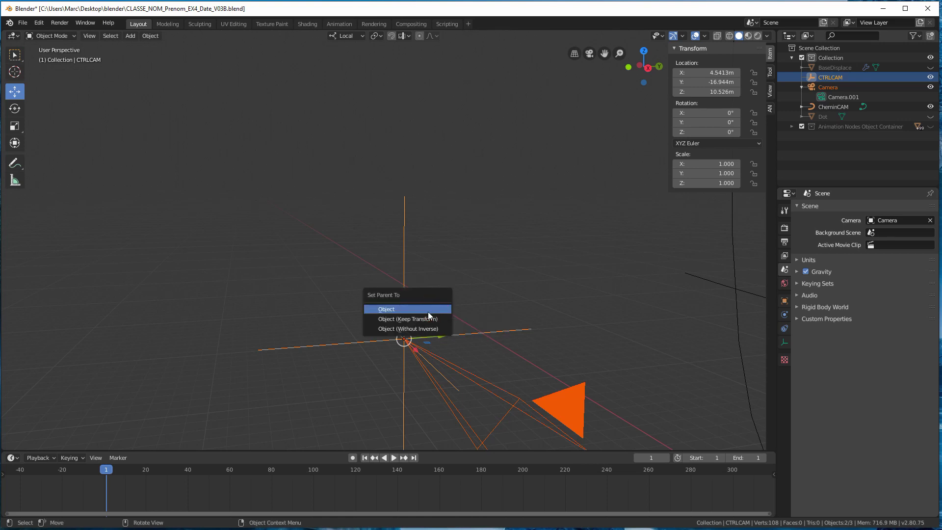
pyautogui.click(428, 312)
pyautogui.press('KP_Decimal')
pyautogui.moveTo(450, 309); pyautogui.dragTo(343, 325, button='middle')
# Step: Select the camera and set its X rotation to 0°
pyautogui.click(296, 316)
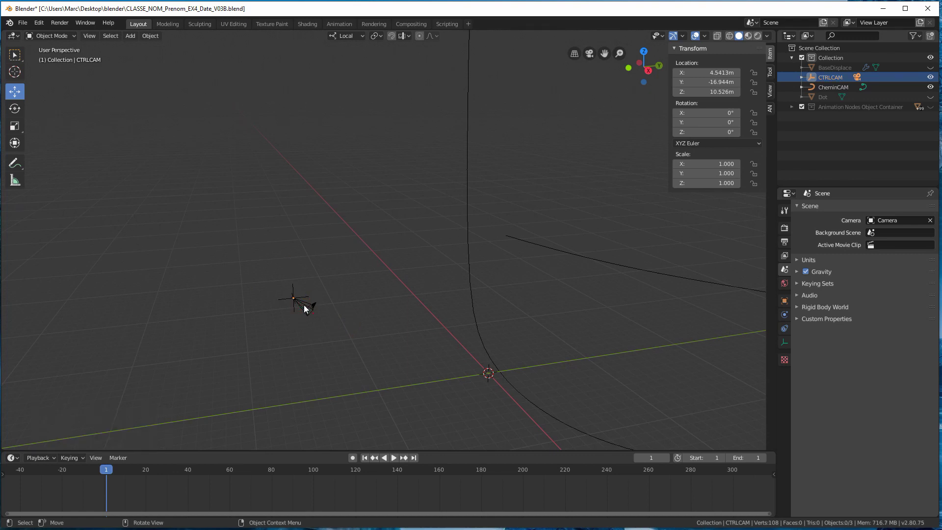
pyautogui.click(300, 311)
pyautogui.click(703, 112)
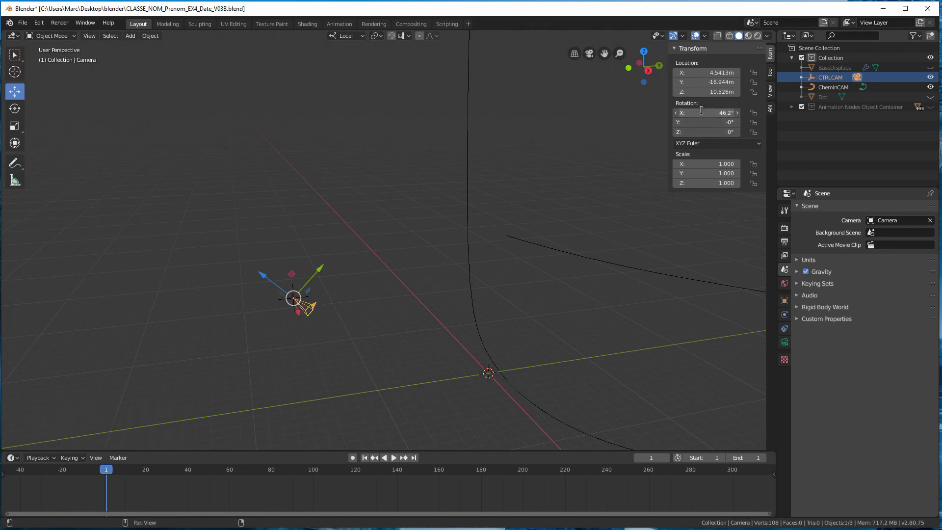
pyautogui.write('0')
pyautogui.press('Return')
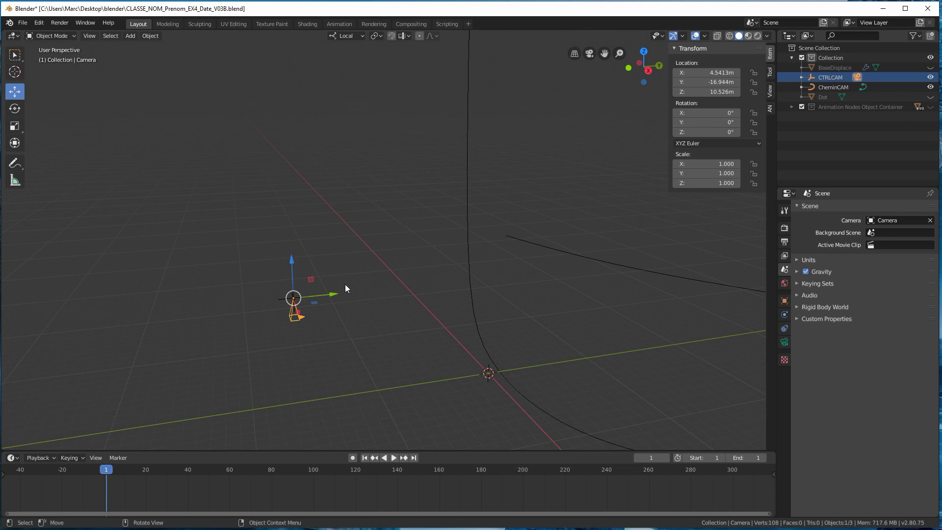
# Step: Set the X, Y and Z location of the CTRLCAM empty to 0 m
pyautogui.click(280, 302)
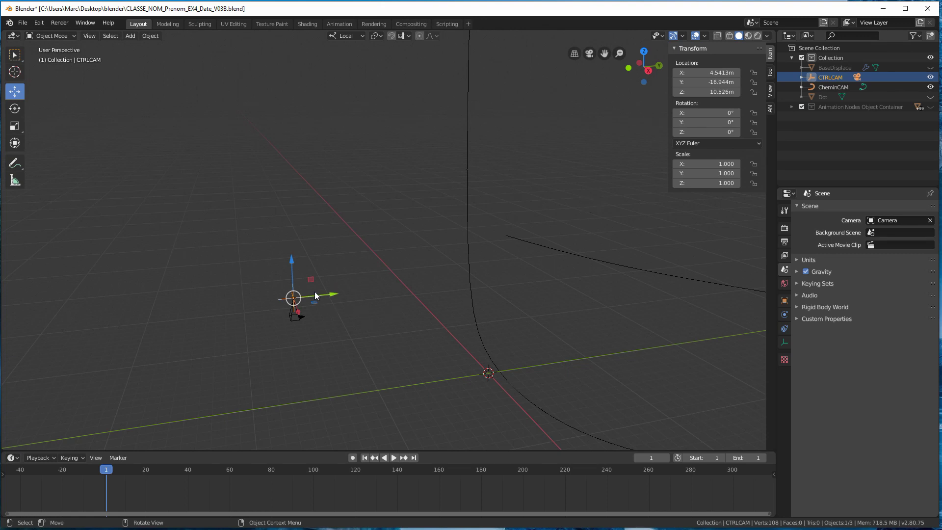
pyautogui.scroll(3, 314, 294)
pyautogui.keyDown('shift'); pyautogui.moveTo(309, 311); pyautogui.dragTo(365, 258, button='middle'); pyautogui.keyUp('shift')
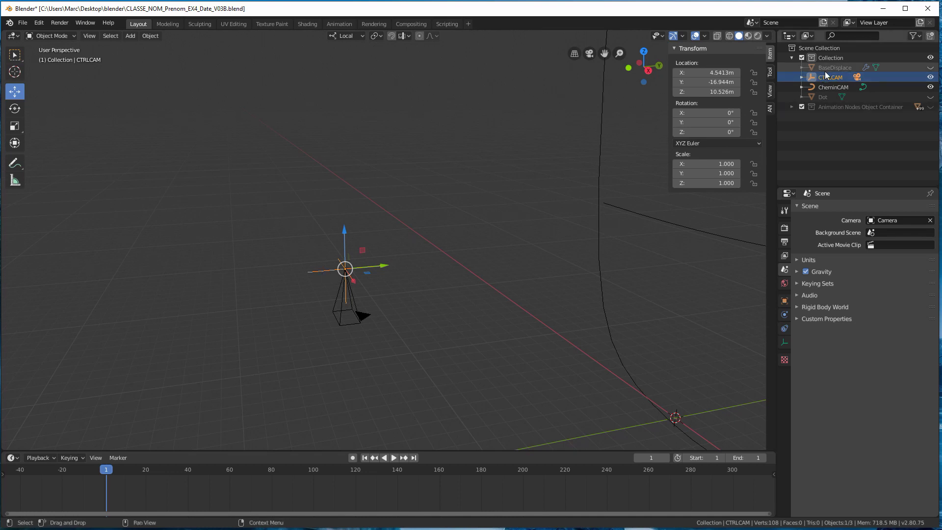
pyautogui.click(707, 72)
pyautogui.moveTo(707, 72); pyautogui.dragTo(706, 92)
pyautogui.write('0')
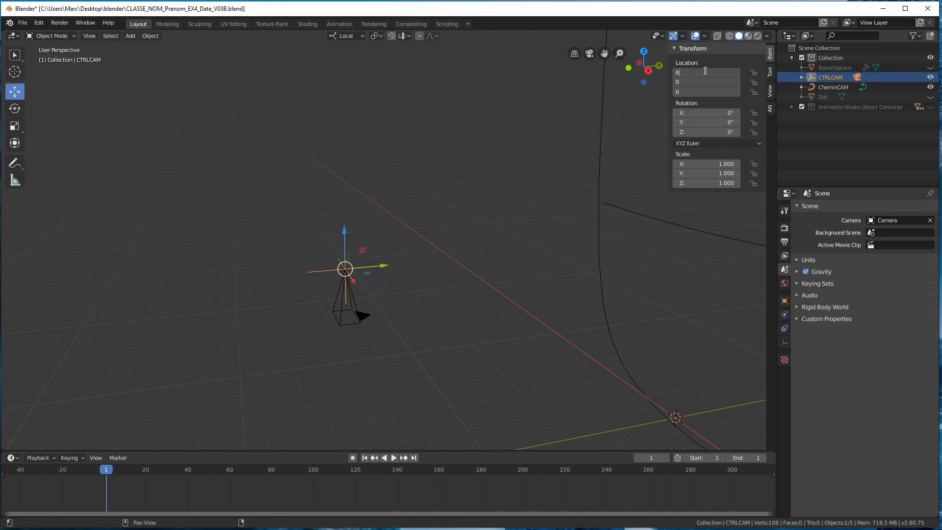
pyautogui.press('Return')
# Step: Add a Follow Path constraint to CTRLCAM with CheminCAM as its target
pyautogui.moveTo(660, 188); pyautogui.dragTo(487, 224, button='middle')
pyautogui.scroll(-6, 488, 225)
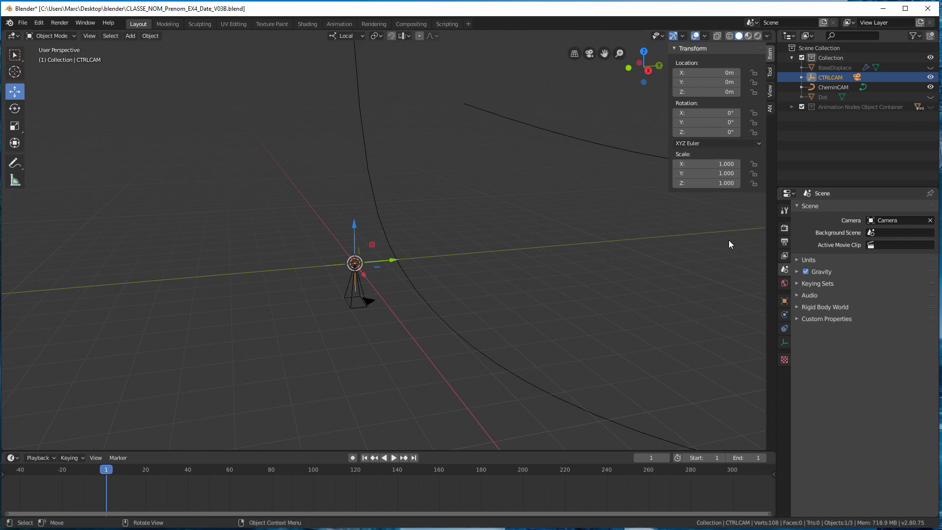
pyautogui.click(784, 329)
pyautogui.click(857, 209)
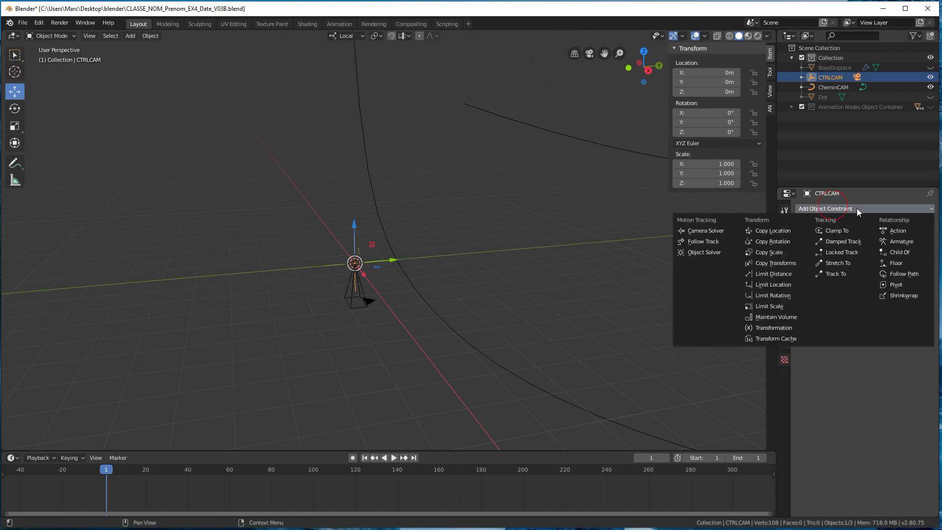
pyautogui.click(904, 274)
pyautogui.click(847, 243)
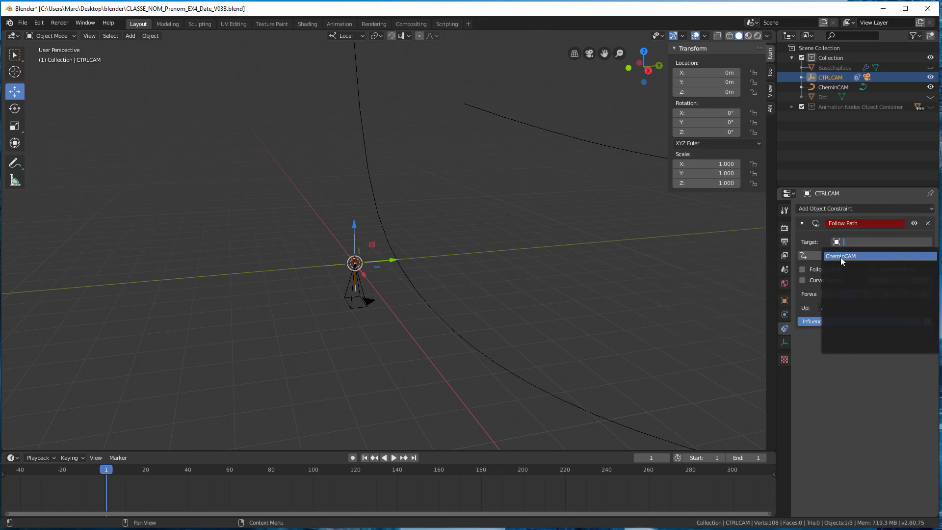
pyautogui.click(840, 256)
# Step: Enable Follow Curve on CTRLCAM's Follow Path constraint, with -Z as the forward axis and Y as the up axis
pyautogui.scroll(3, 499, 120)
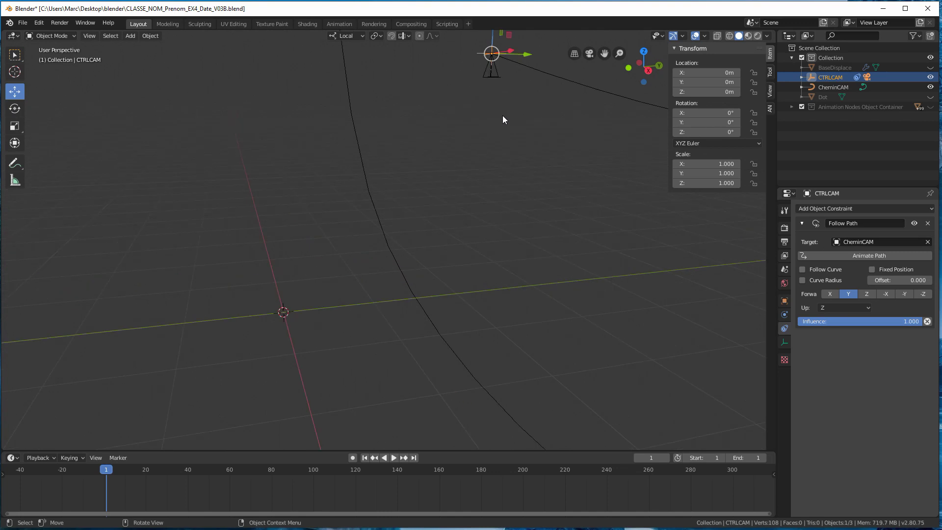
pyautogui.keyDown('shift'); pyautogui.moveTo(502, 116); pyautogui.dragTo(440, 205, button='middle'); pyautogui.keyUp('shift')
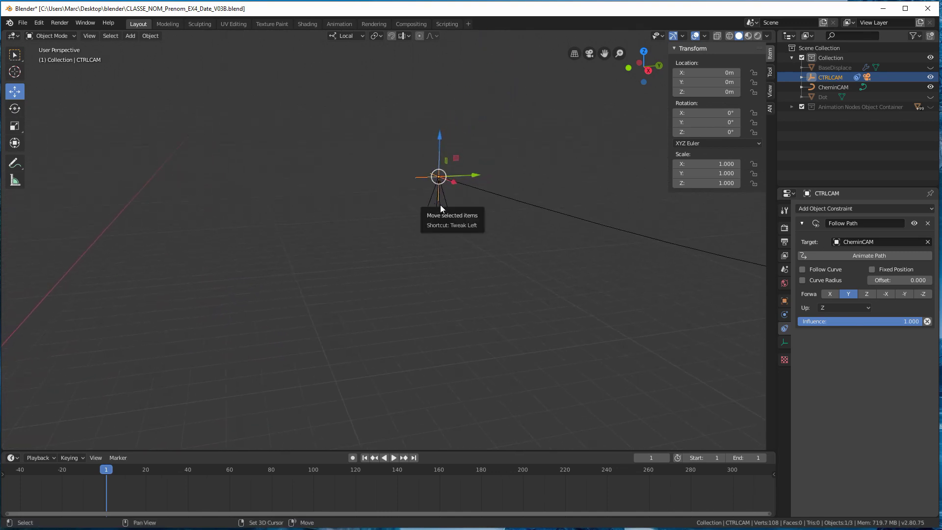
pyautogui.click(803, 269)
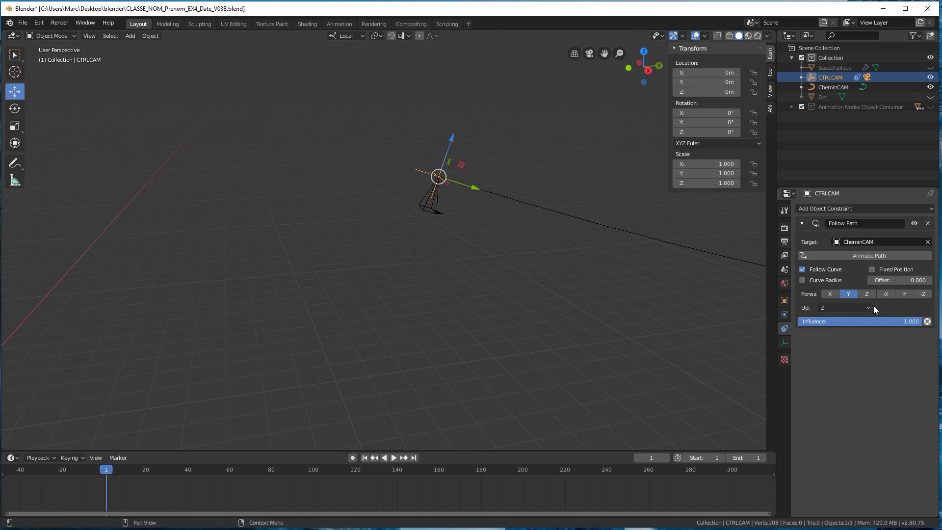
pyautogui.click(926, 296)
pyautogui.click(822, 307)
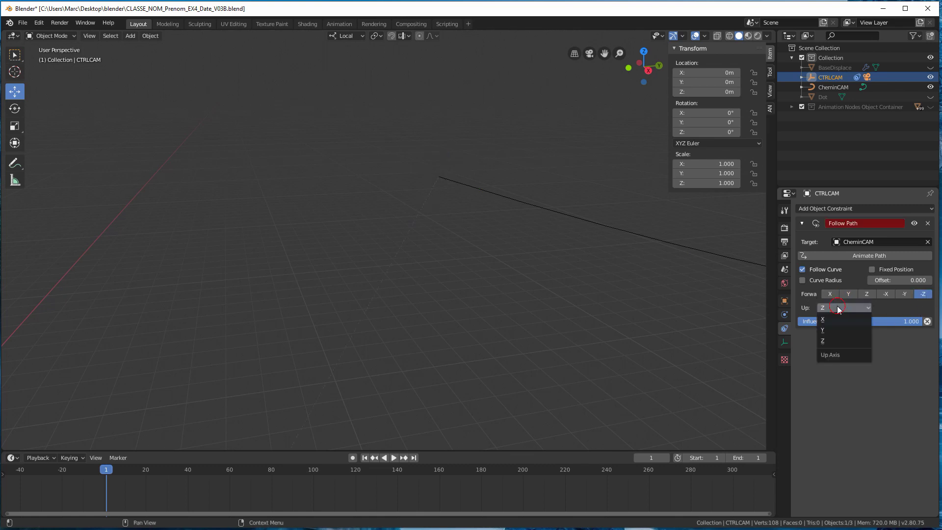
pyautogui.click(827, 329)
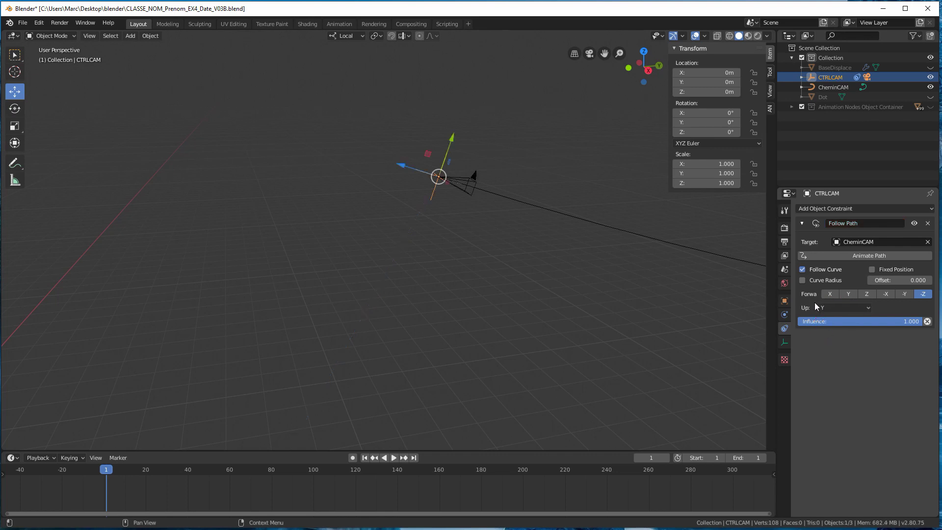
# Step: Inspect the camera's orientation on the path and briefly play the animation to check its movement, returning to frame 1
pyautogui.moveTo(431, 156); pyautogui.dragTo(514, 200, button='middle')
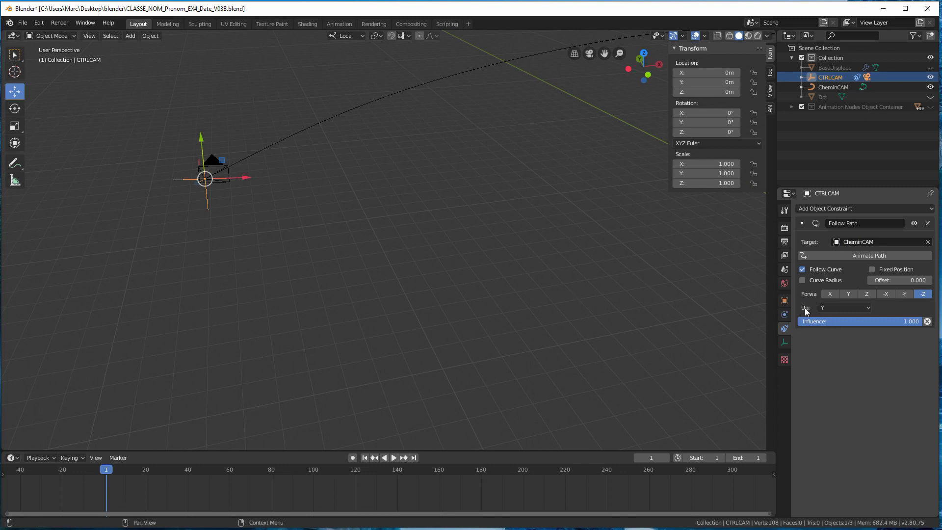
pyautogui.moveTo(303, 193); pyautogui.dragTo(331, 222, button='middle')
pyautogui.moveTo(401, 269); pyautogui.dragTo(308, 254, button='middle')
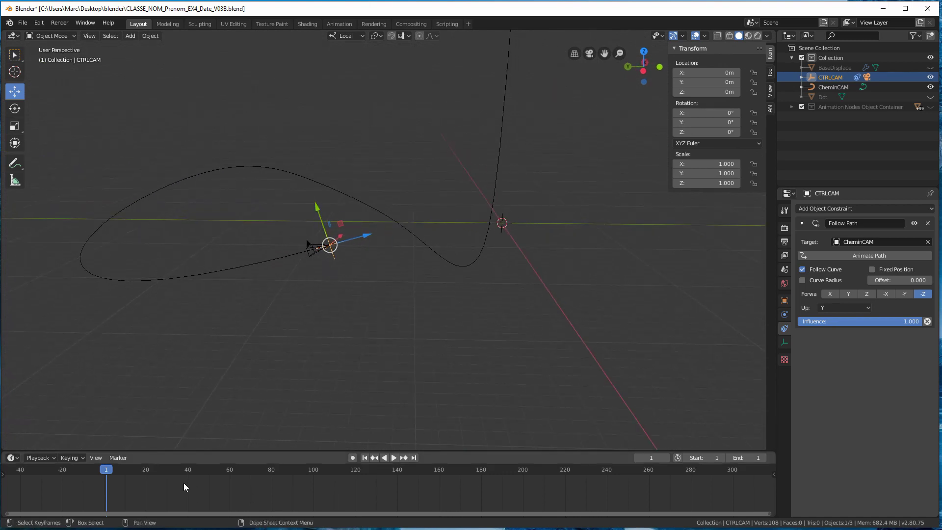
pyautogui.press('space')
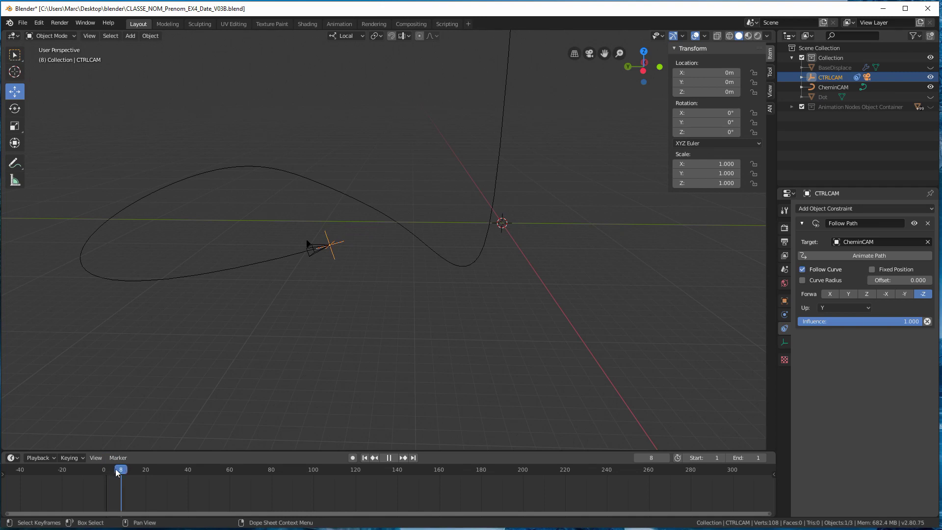
pyautogui.press('Escape')
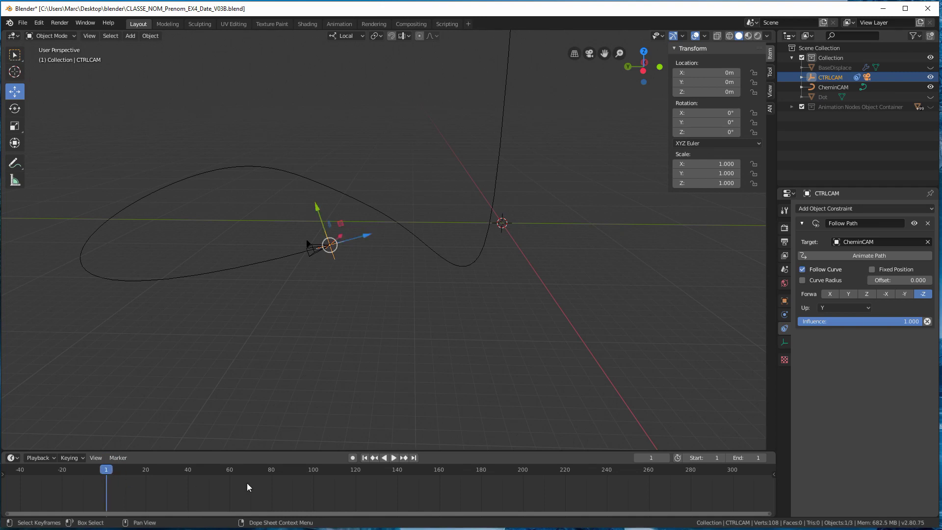
# Step: Set the scene's end frame to 250 in the output dimensions
pyautogui.click(785, 228)
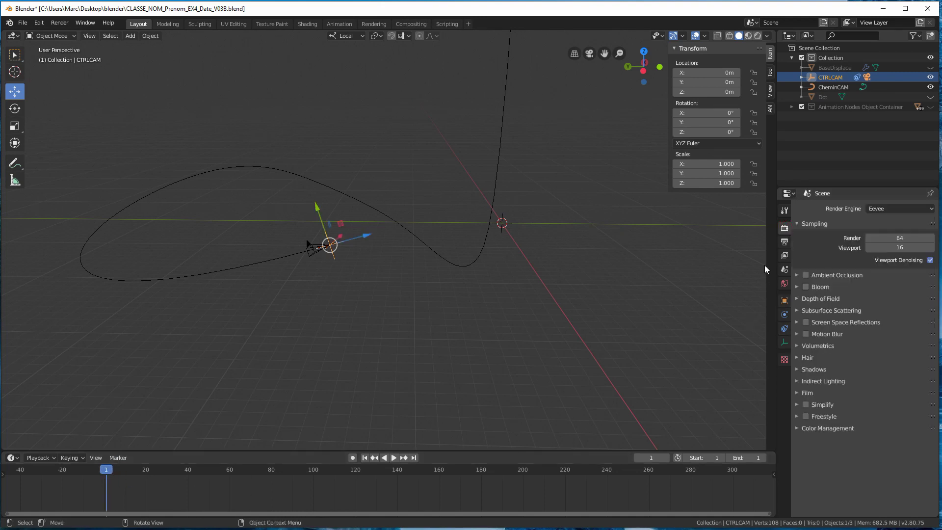
pyautogui.click(784, 242)
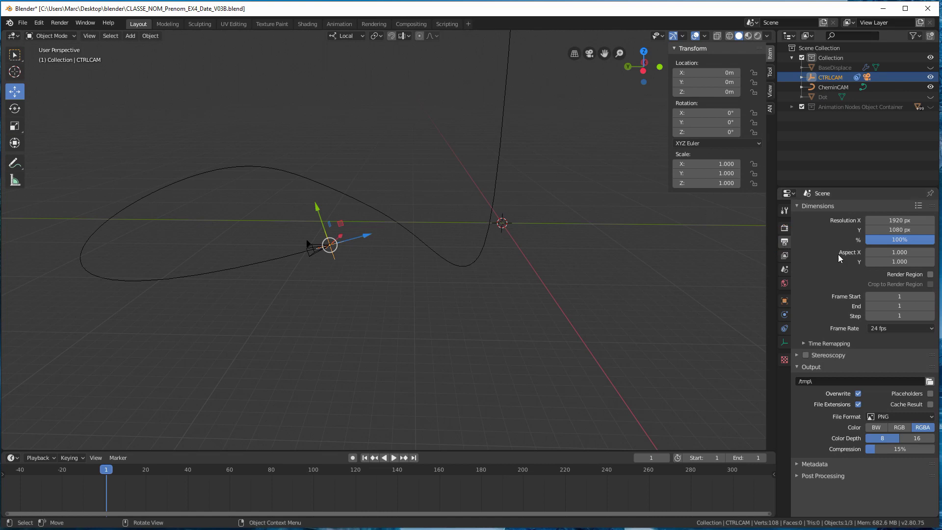
pyautogui.click(896, 306)
pyautogui.write('2')
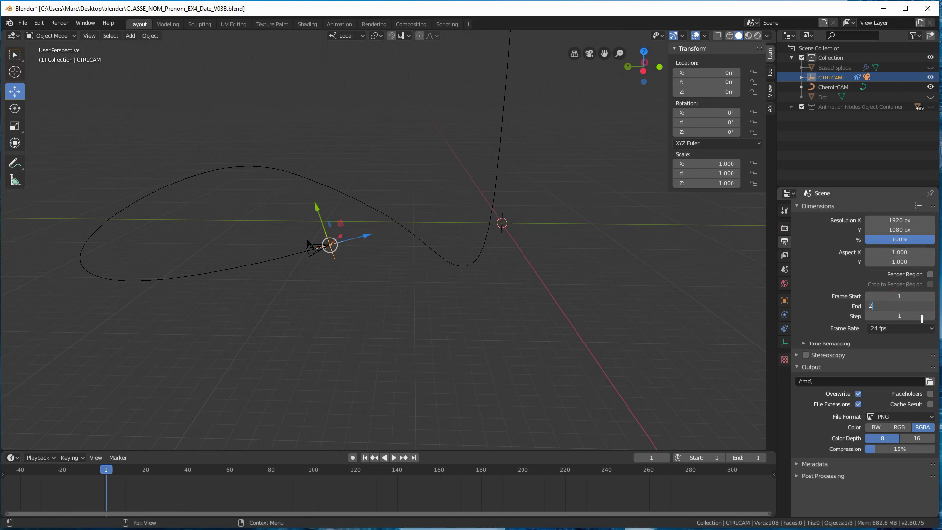
pyautogui.write('50')
pyautogui.press('Return')
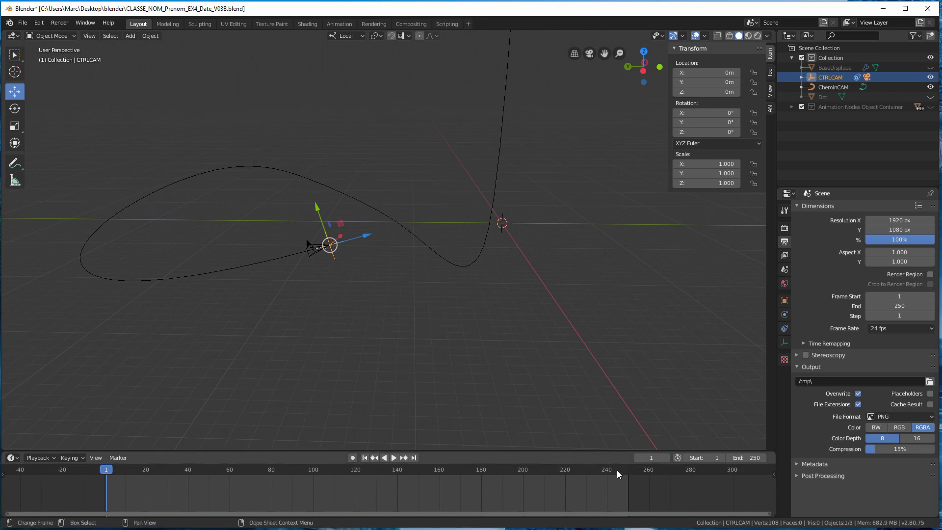
# Step: Go to frame 200 and set the CheminCAM curve's path animation length to 250 frames
pyautogui.click(524, 469)
pyautogui.press('space')
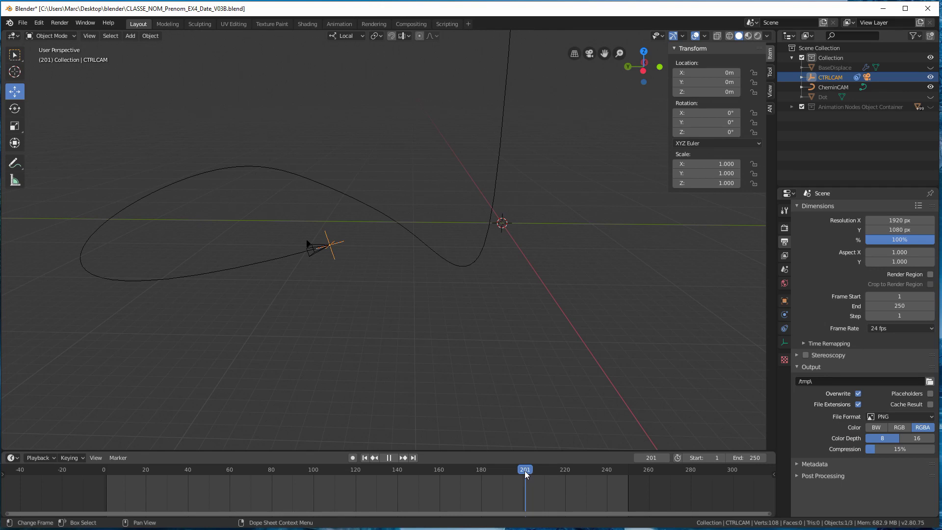
pyautogui.press('space')
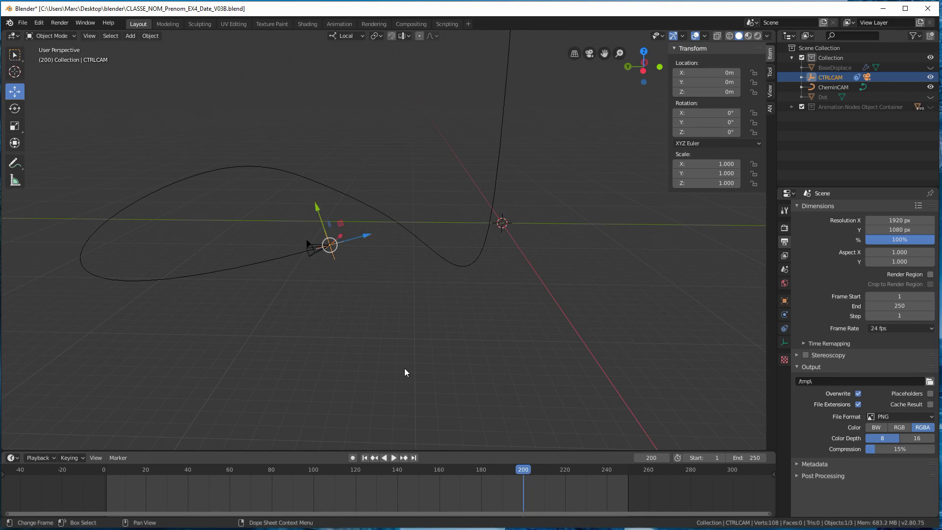
pyautogui.moveTo(404, 368); pyautogui.dragTo(379, 372, button='middle')
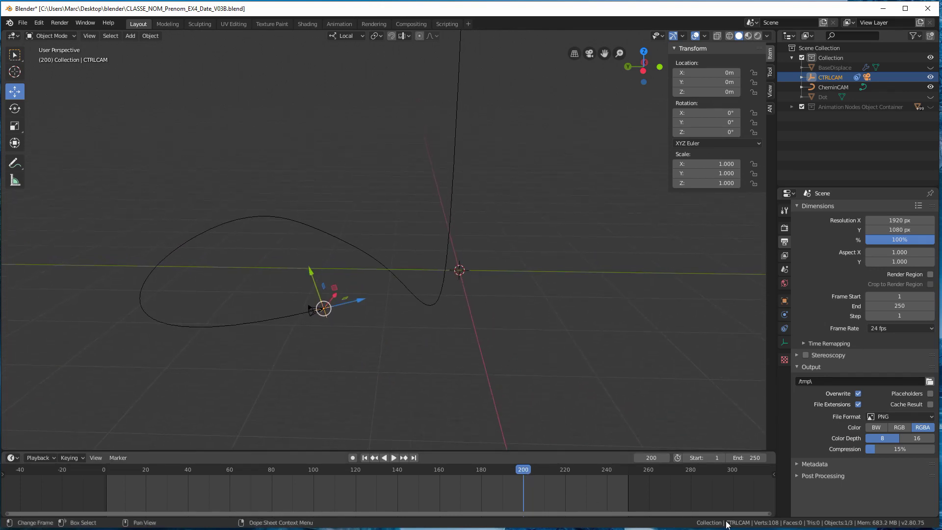
pyautogui.click(454, 169)
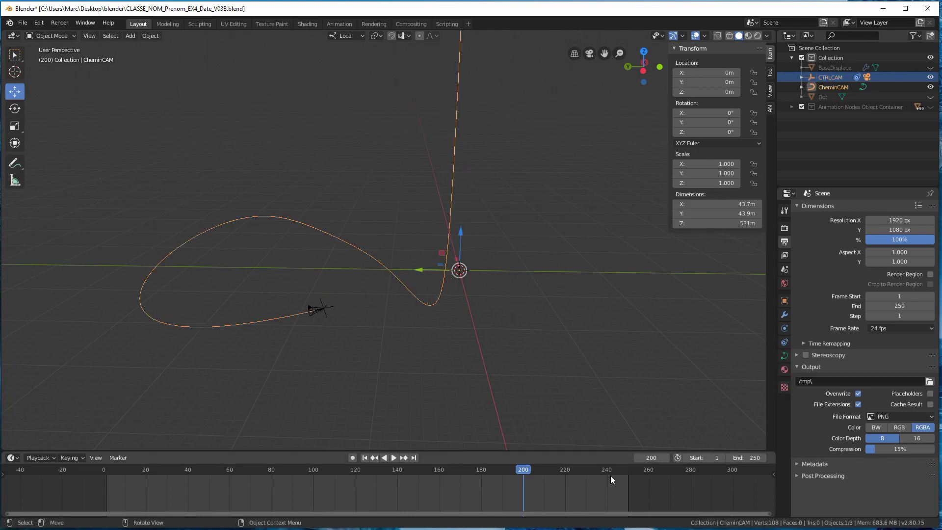
pyautogui.click(785, 355)
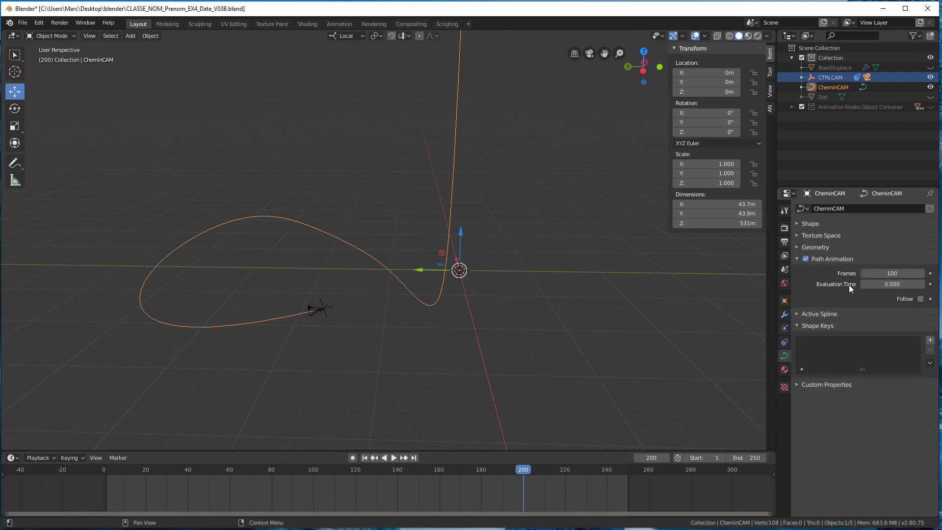
pyautogui.click(902, 274)
pyautogui.write('250')
pyautogui.press('Return')
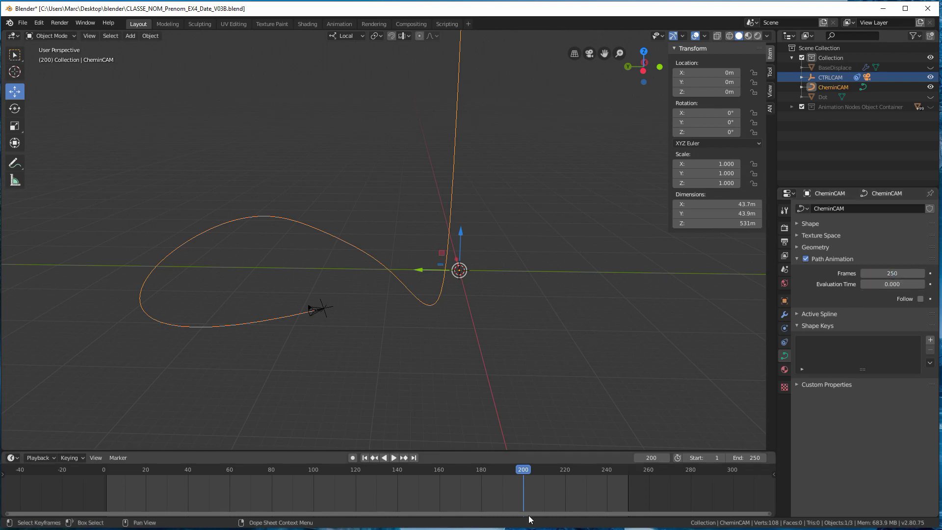
# Step: Set CheminCAM's Evaluation Time to 250 and insert a keyframe for it at frame 200
pyautogui.click(898, 284)
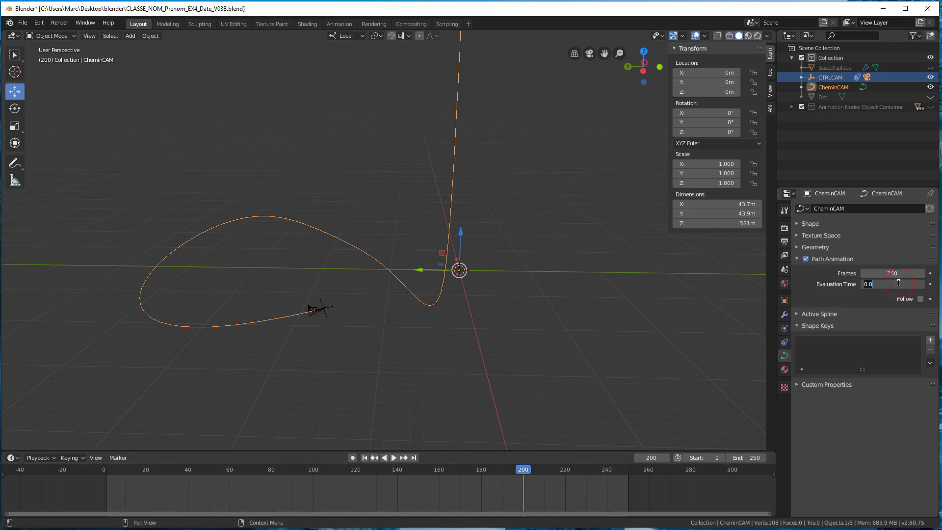
pyautogui.write('1')
pyautogui.write('50')
pyautogui.press('Return')
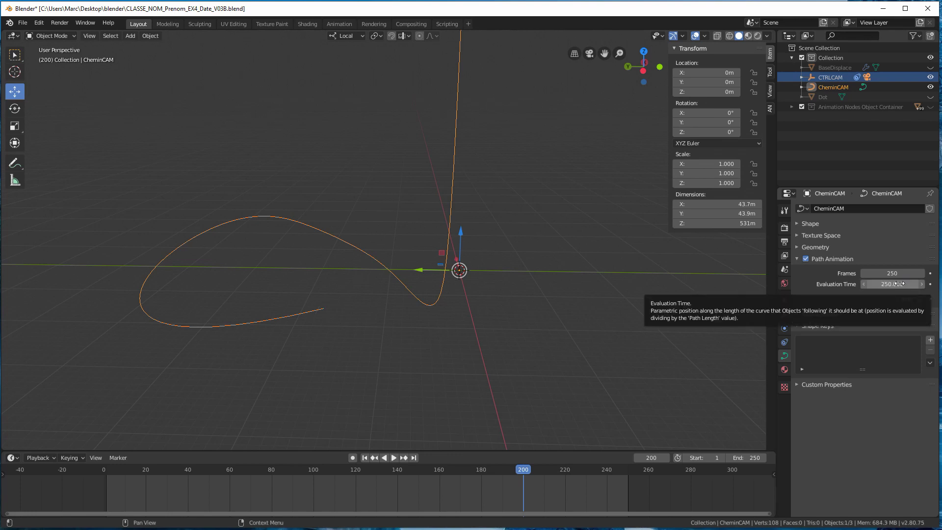
pyautogui.rightClick(899, 283)
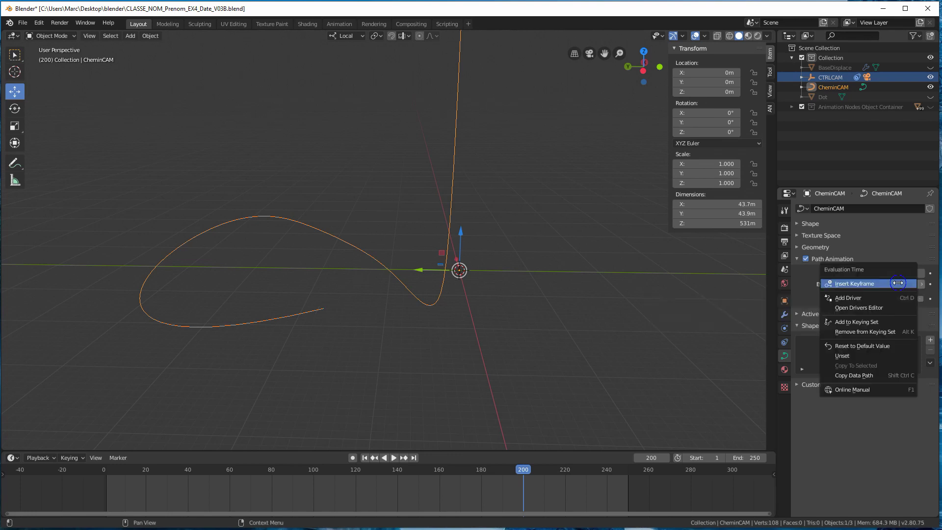
pyautogui.click(849, 284)
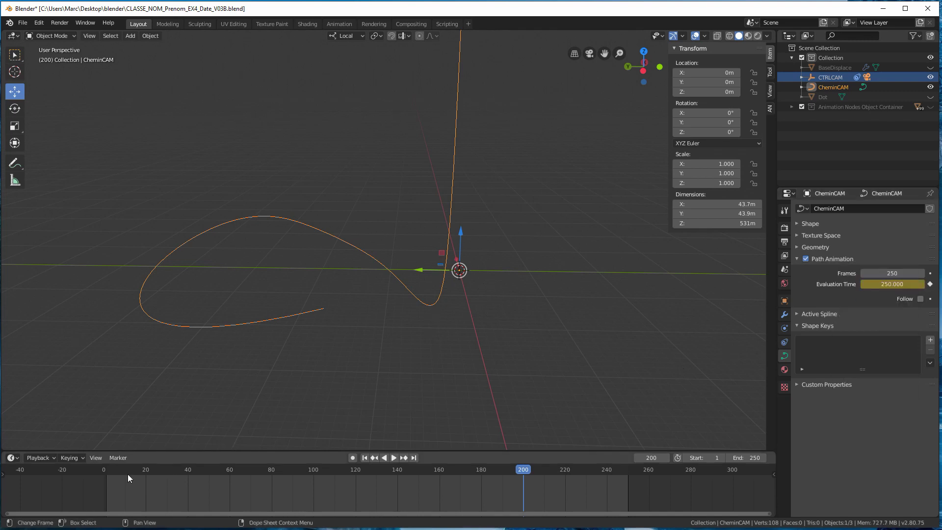
# Step: At frame 1, set CheminCAM's Evaluation Time to 0 and insert a keyframe for it
pyautogui.click(109, 477)
pyautogui.press('space')
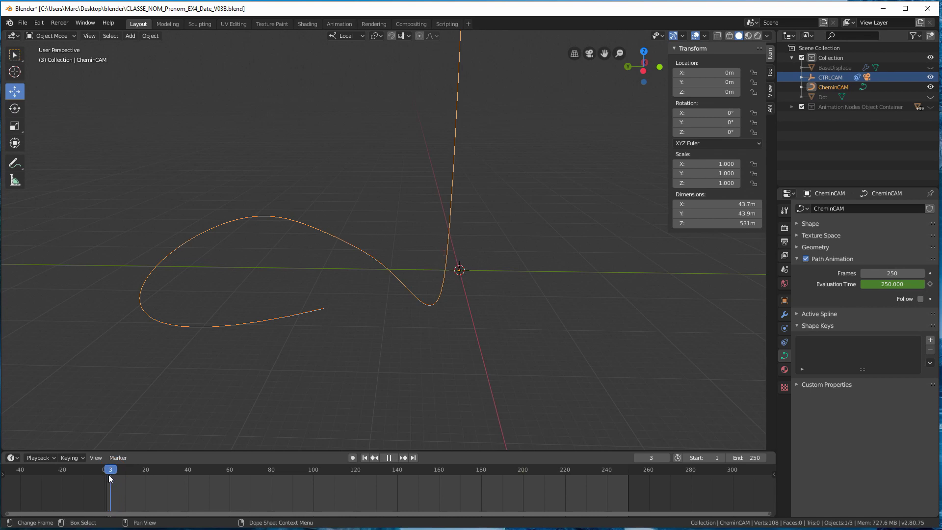
pyautogui.press('space')
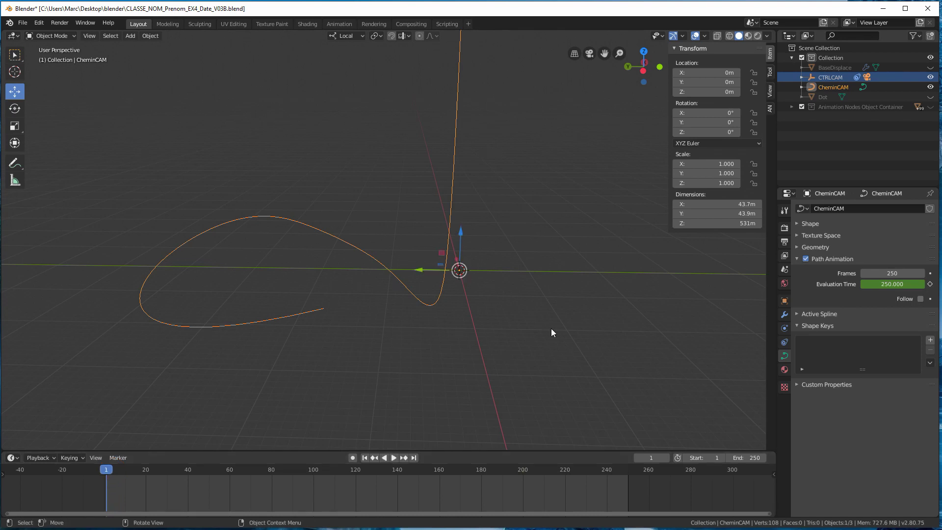
pyautogui.click(877, 284)
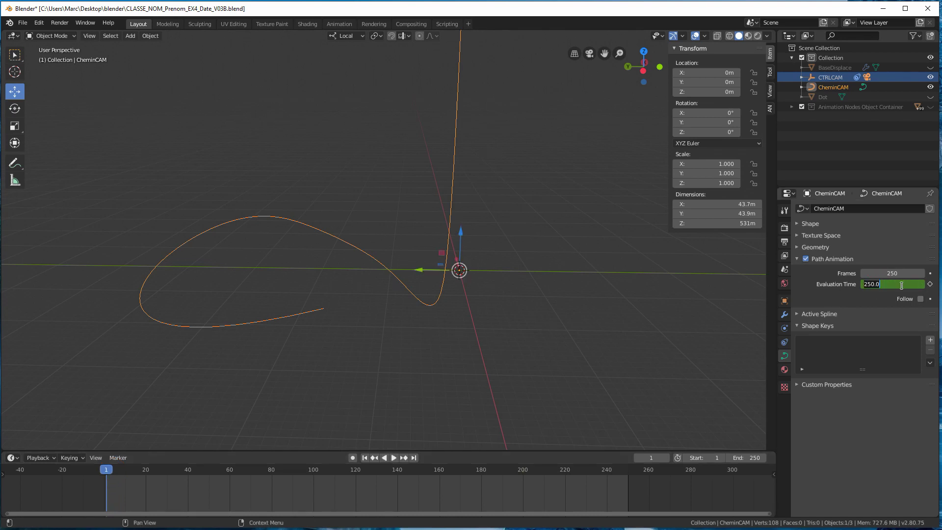
pyautogui.press('Return')
pyautogui.rightClick(890, 284)
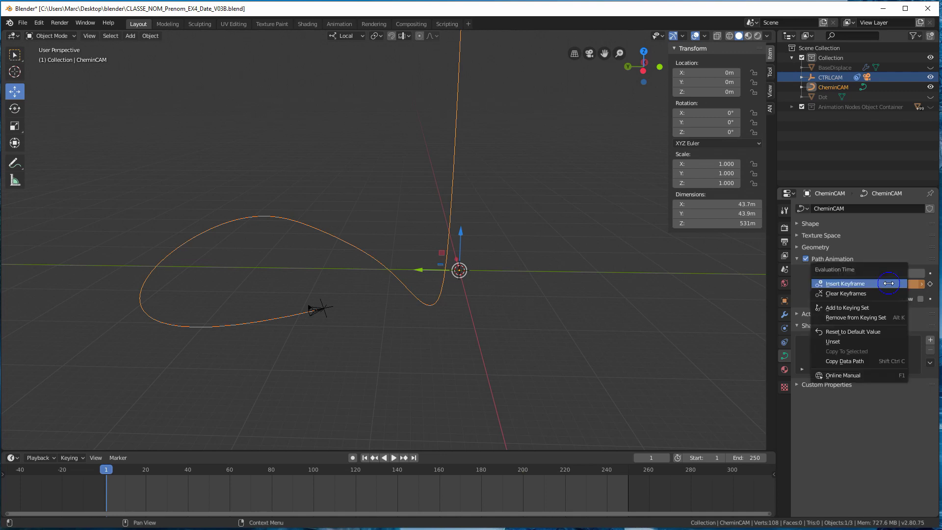
pyautogui.click(834, 284)
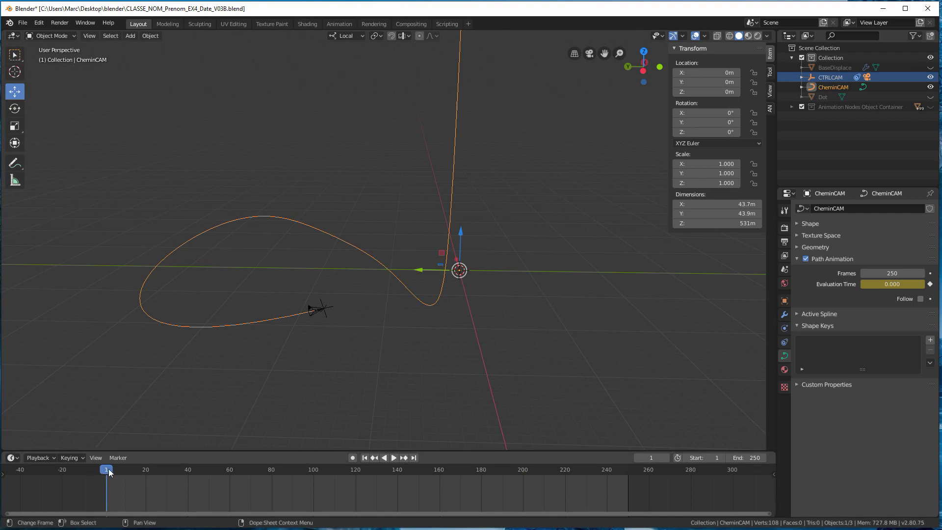
# Step: Scrub through the animation up to about frame 200 to check how the camera travels along the path
pyautogui.press('space')
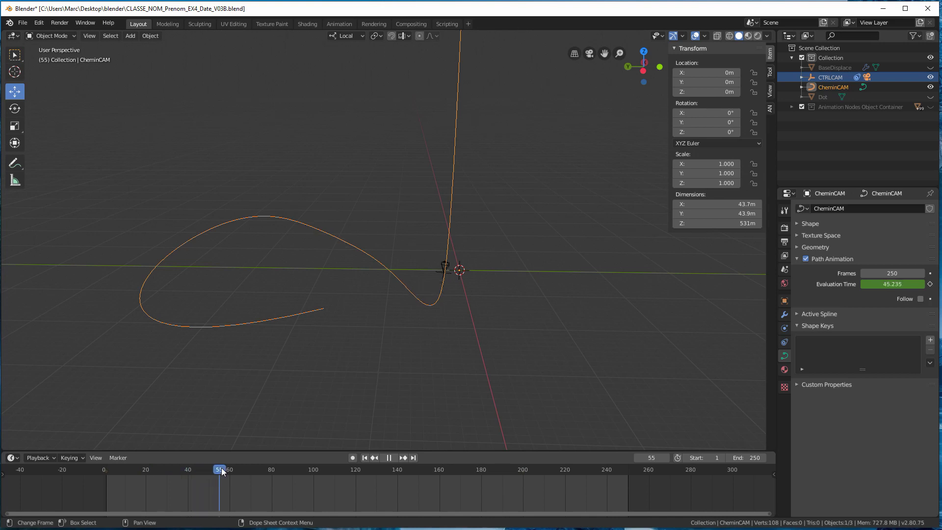
pyautogui.press('space')
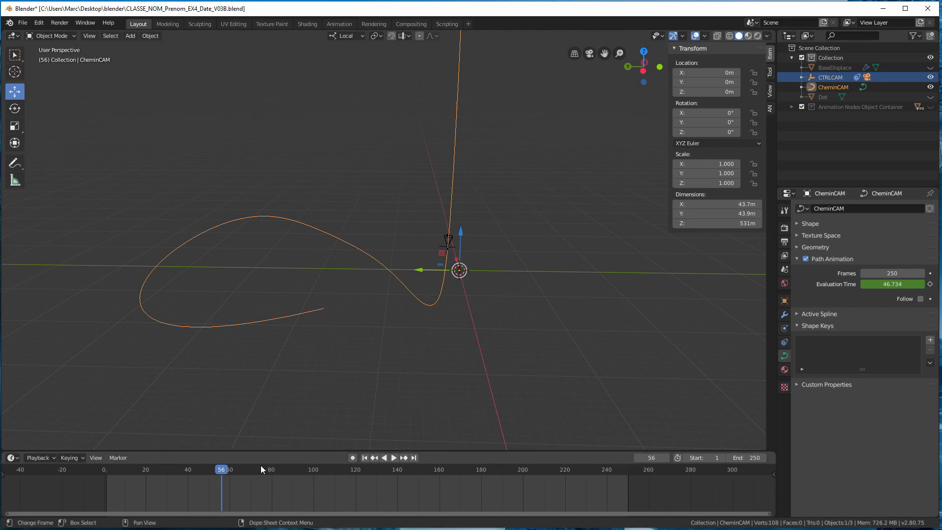
pyautogui.click(523, 471)
pyautogui.press('space')
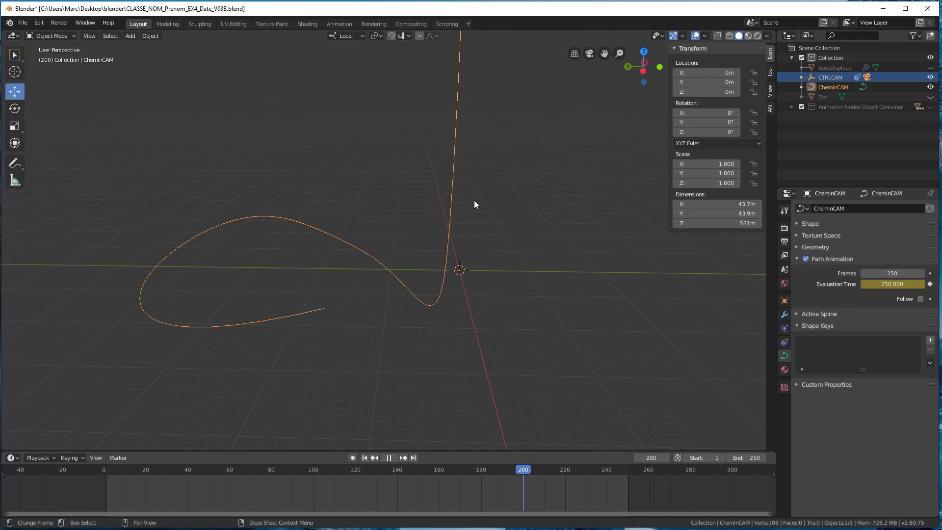
pyautogui.press('space')
# Step: Select the camera at the upper end of the path and scale it up by about 5.744
pyautogui.scroll(-5, 461, 211)
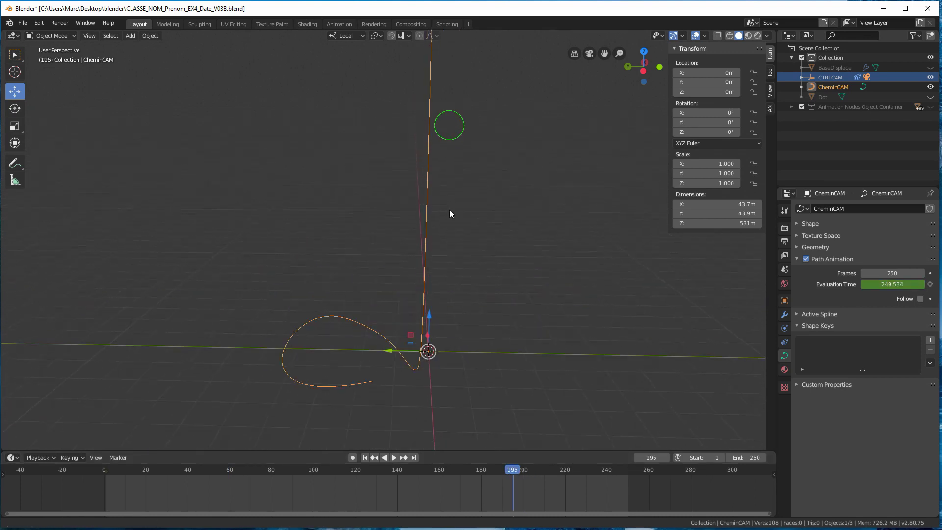
pyautogui.moveTo(449, 210); pyautogui.dragTo(454, 276, button='middle')
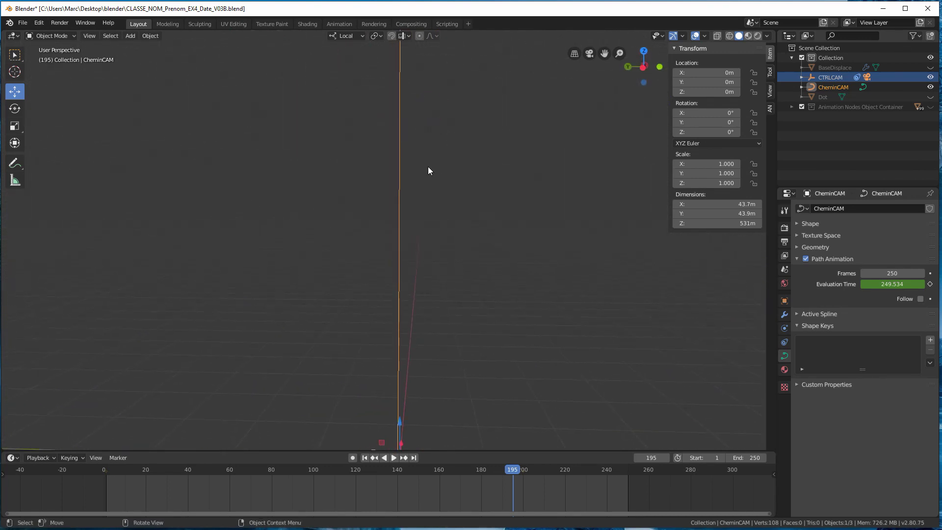
pyautogui.moveTo(433, 101); pyautogui.dragTo(393, 192, button='middle')
pyautogui.click(394, 195)
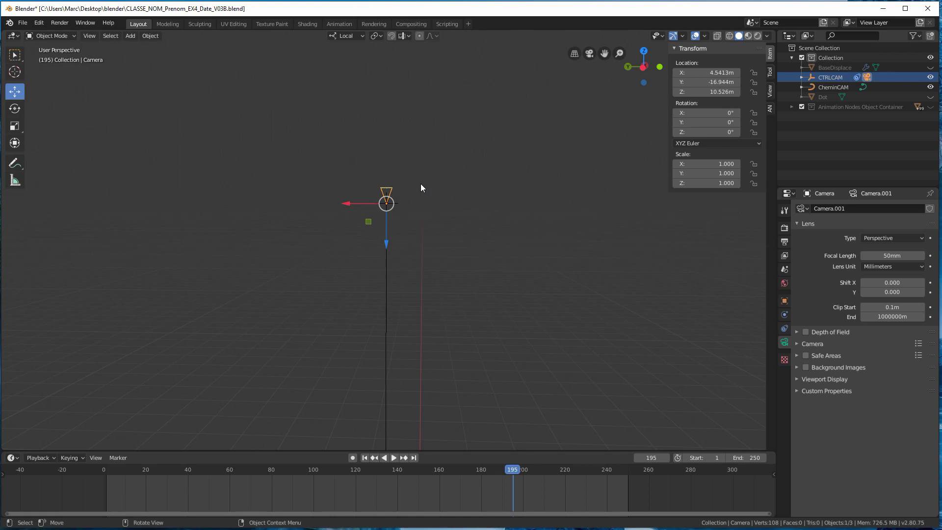
pyautogui.press('s')
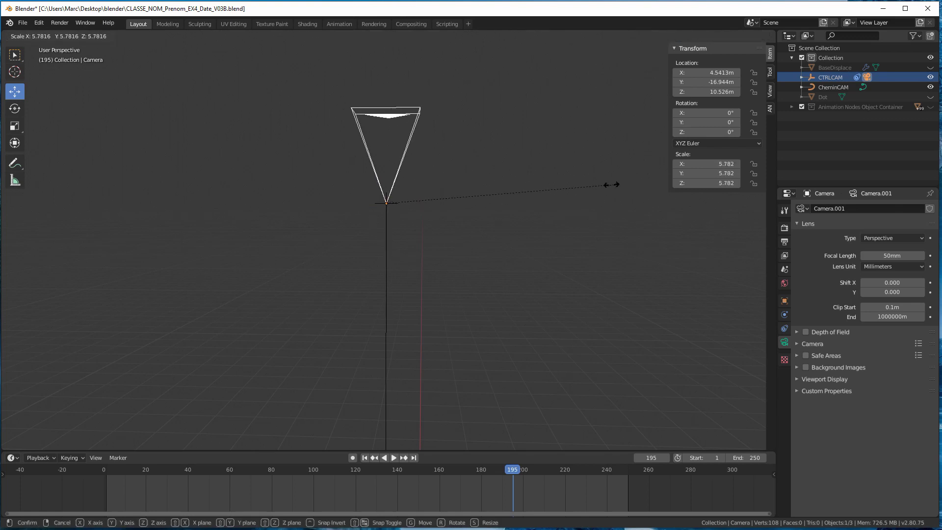
pyautogui.click(609, 185)
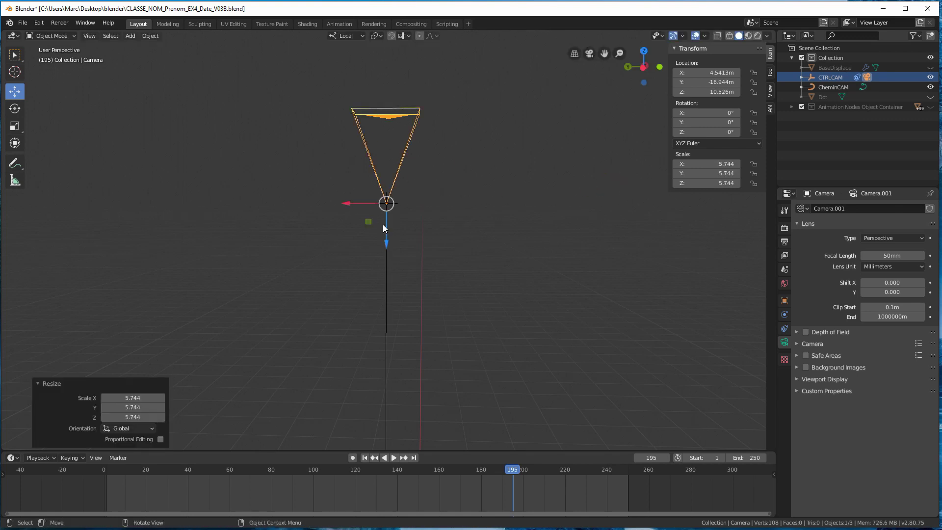
# Step: Rotate the camera 180° around its local X axis
pyautogui.moveTo(382, 225); pyautogui.dragTo(422, 229, button='middle')
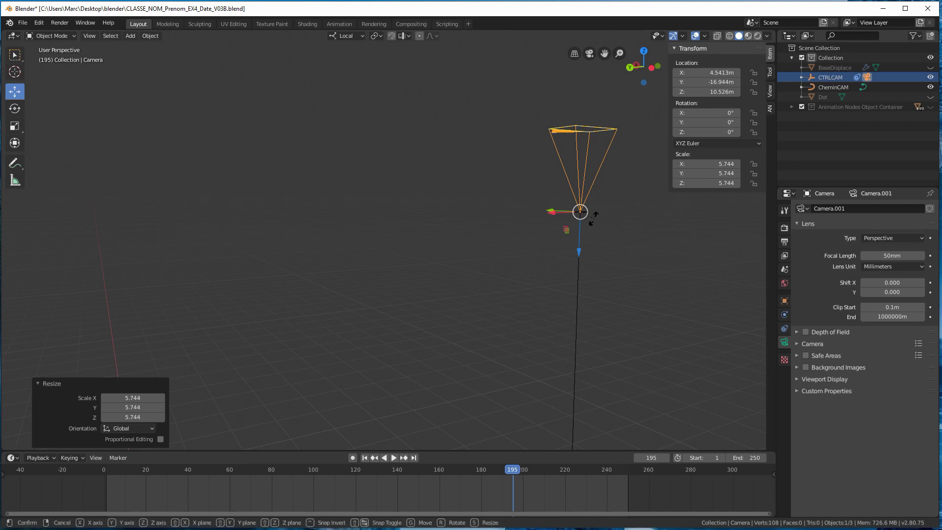
pyautogui.press('r')
pyautogui.press('x')
pyautogui.press('x')
pyautogui.write('180')
pyautogui.press('Return')
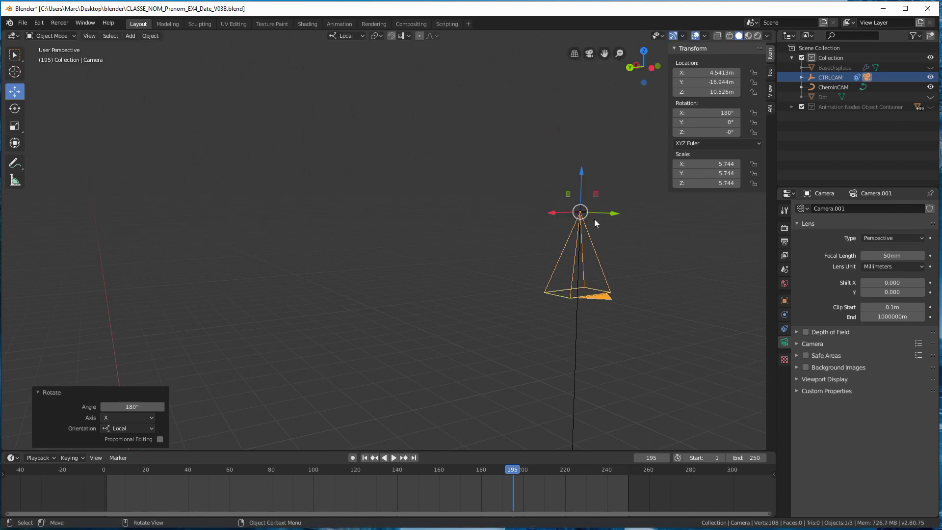
# Step: Rotate the camera 90° around its local Z axis
pyautogui.press('KP_Decimal')
pyautogui.moveTo(460, 293); pyautogui.dragTo(500, 298, button='middle')
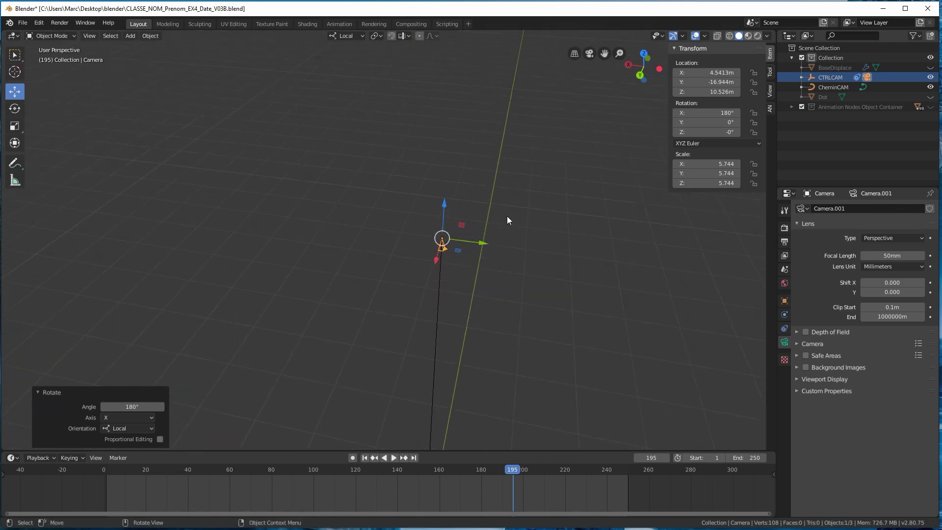
pyautogui.write('rzz')
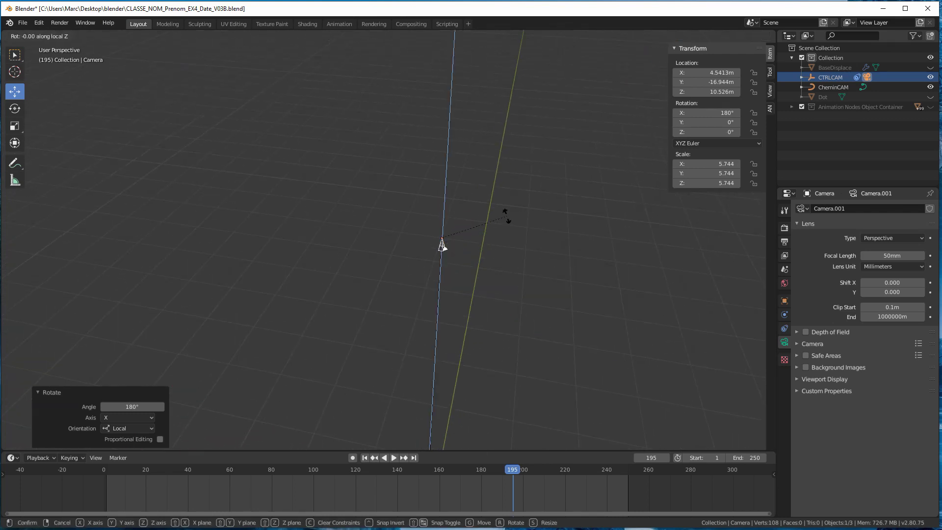
pyautogui.write('90')
pyautogui.press('Return')
pyautogui.moveTo(478, 232); pyautogui.dragTo(426, 284, button='middle')
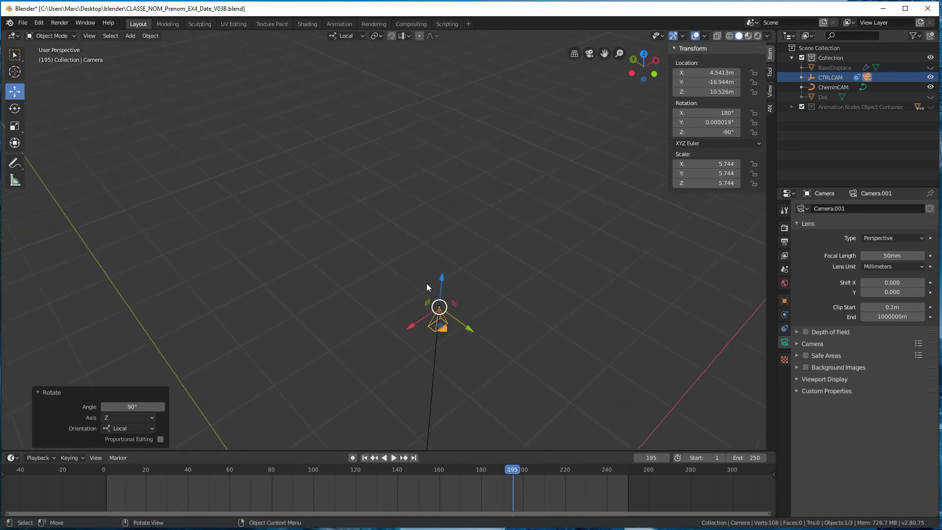
# Step: Set the camera's Z rotation to 90° and its Y rotation to 0°
pyautogui.click(707, 132)
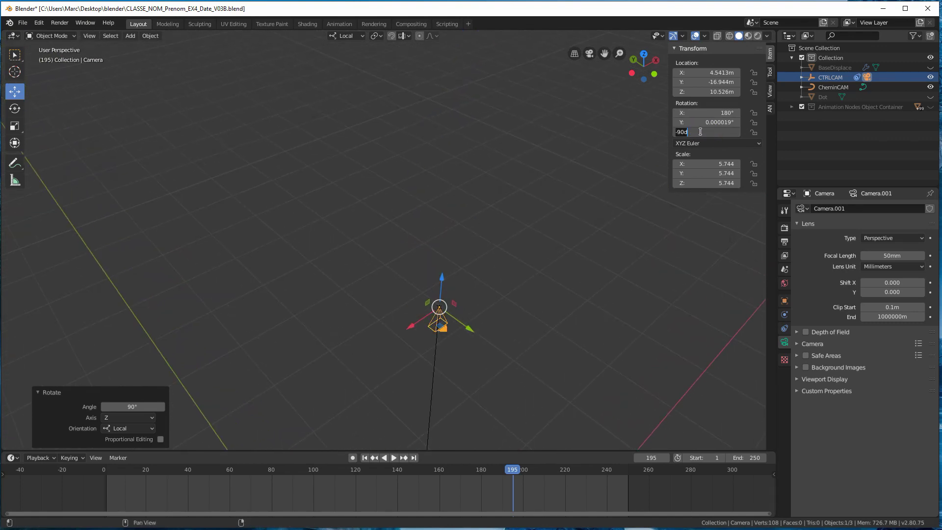
pyautogui.press('Home')
pyautogui.press('Delete')
pyautogui.press('Return')
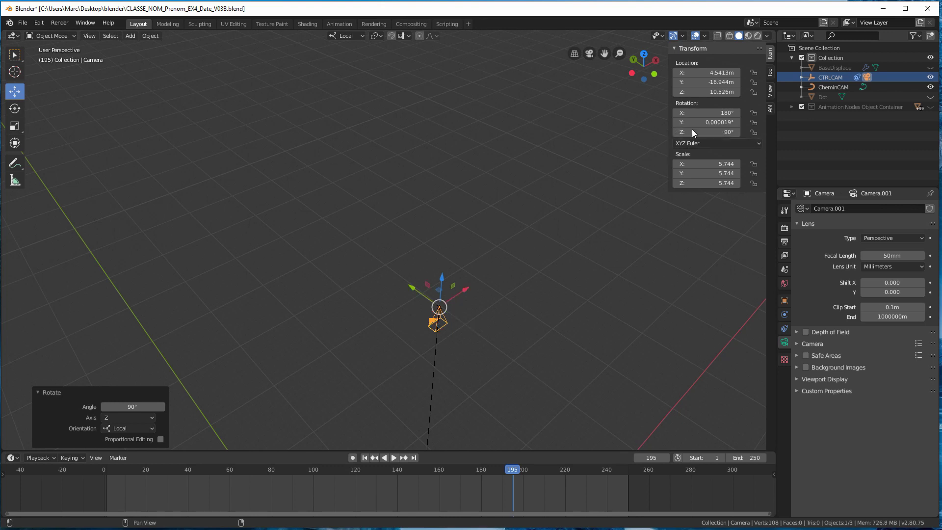
pyautogui.click(703, 122)
pyautogui.write('0')
pyautogui.press('Return')
pyautogui.moveTo(575, 214); pyautogui.dragTo(505, 301, button='middle')
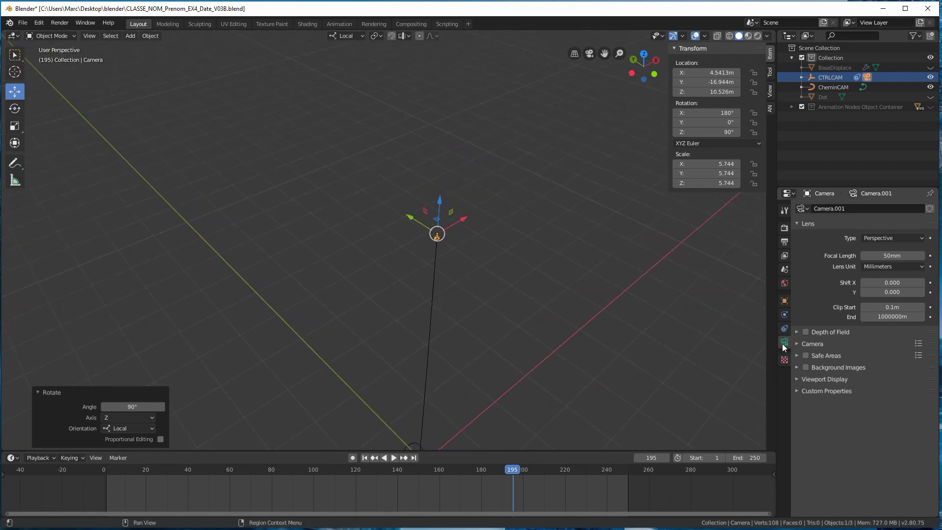
# Step: Set the camera's focal length to 170 mm and unhide the Animation Nodes Object Container collection
pyautogui.click(802, 77)
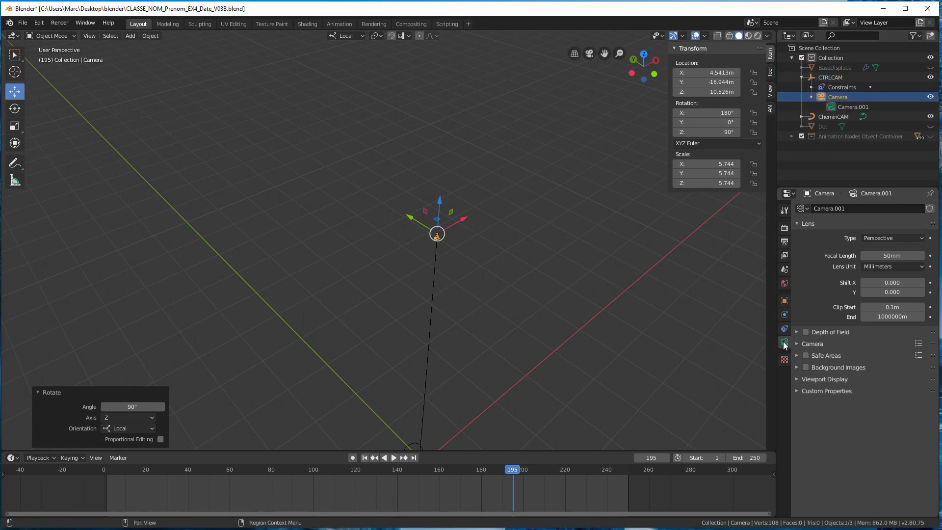
pyautogui.click(876, 256)
pyautogui.write('170')
pyautogui.press('Return')
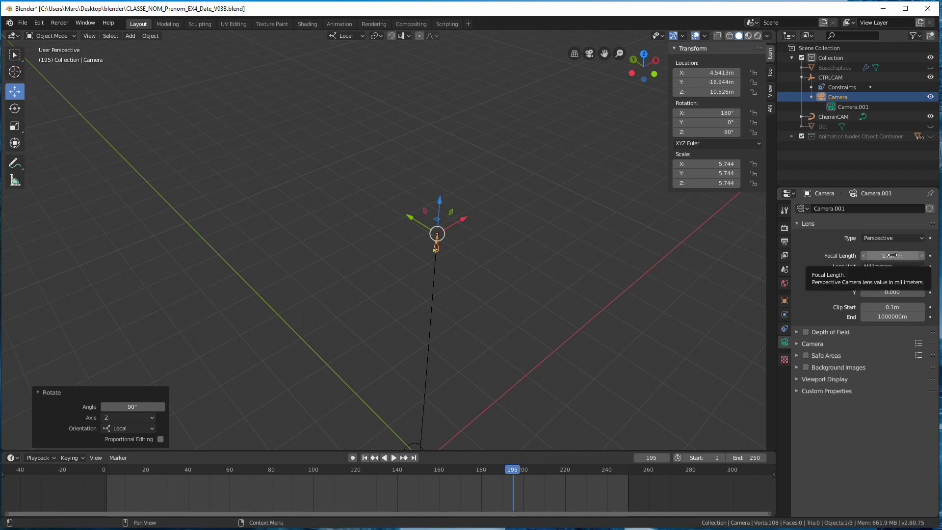
pyautogui.moveTo(411, 409); pyautogui.dragTo(409, 369, button='middle')
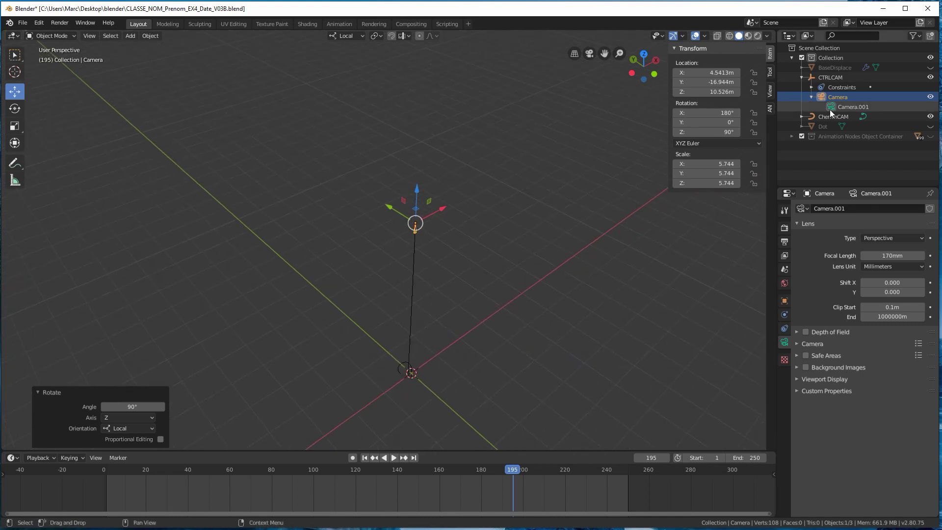
pyautogui.click(931, 136)
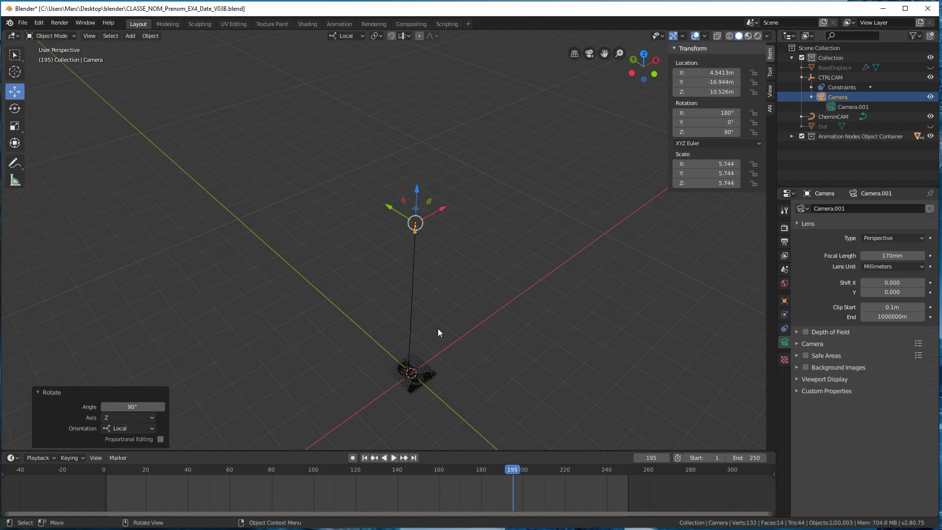
# Step: Split the 3D viewport vertically into two views and switch one of them to the camera view
pyautogui.rightClick(445, 29)
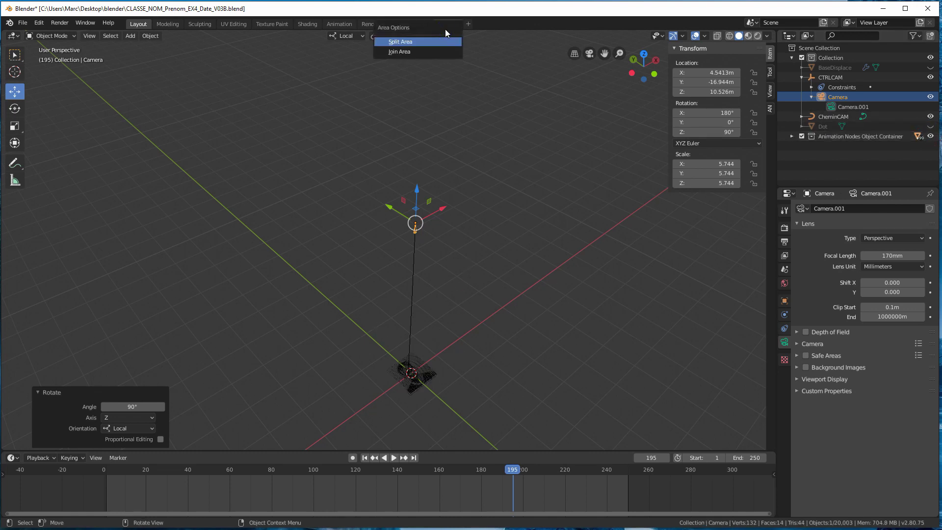
pyautogui.click(405, 42)
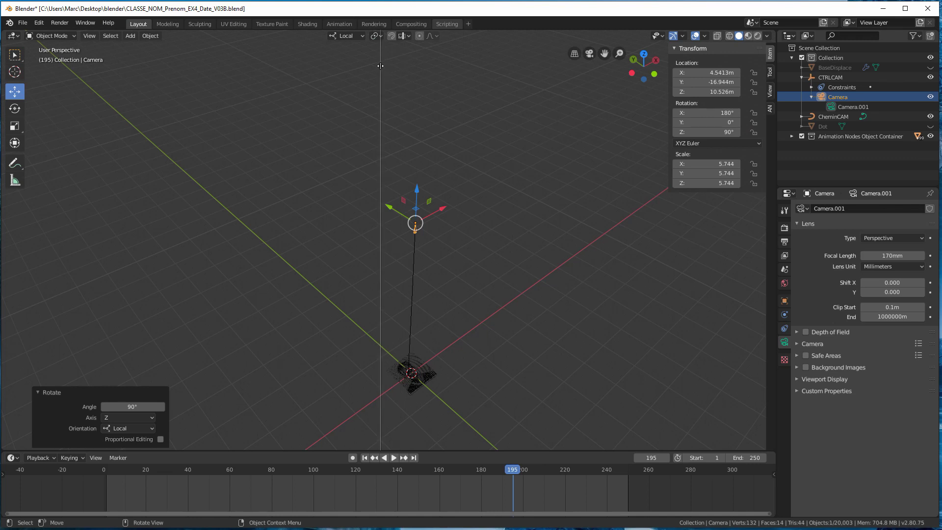
pyautogui.click(381, 211)
pyautogui.moveTo(573, 203); pyautogui.dragTo(554, 206, button='middle')
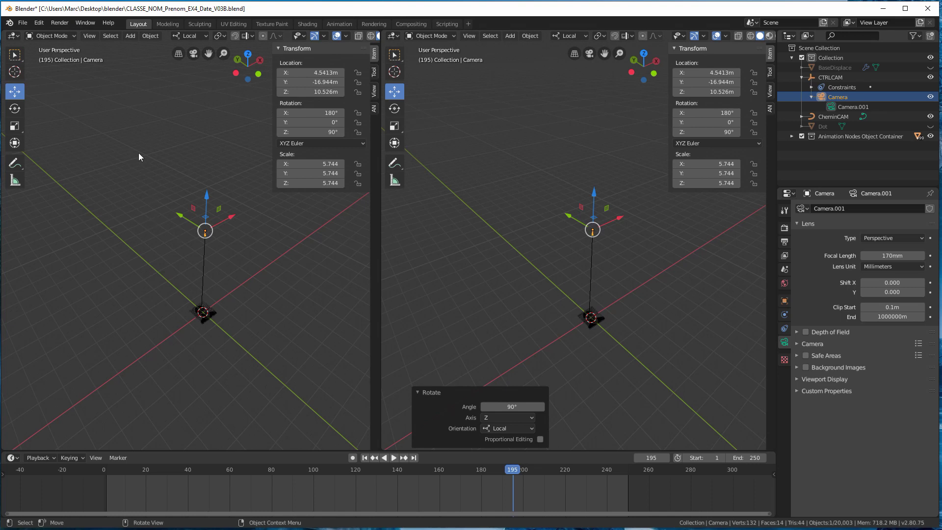
pyautogui.press('KP_0')
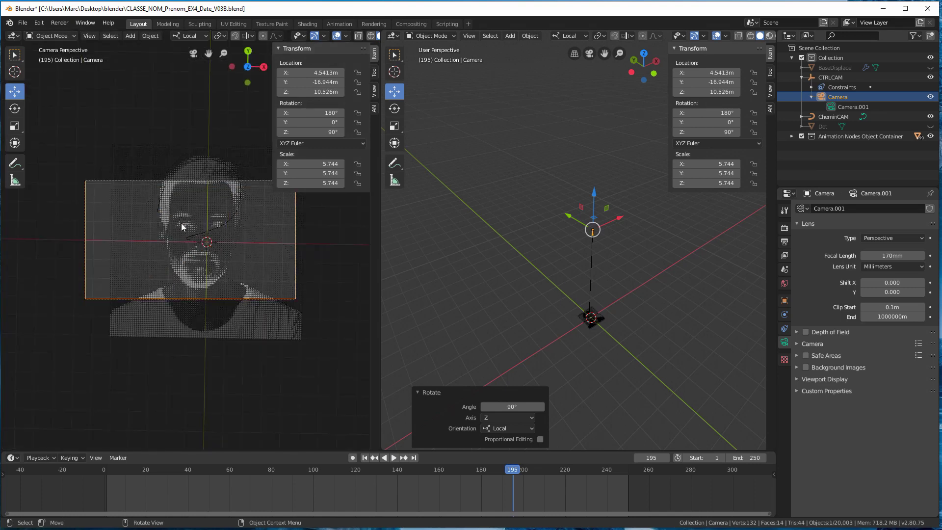
# Step: Raise the topmost control point of the CheminCAM curve in Edit Mode to a local Z of about 845 m
pyautogui.moveTo(502, 258); pyautogui.dragTo(602, 245, button='middle')
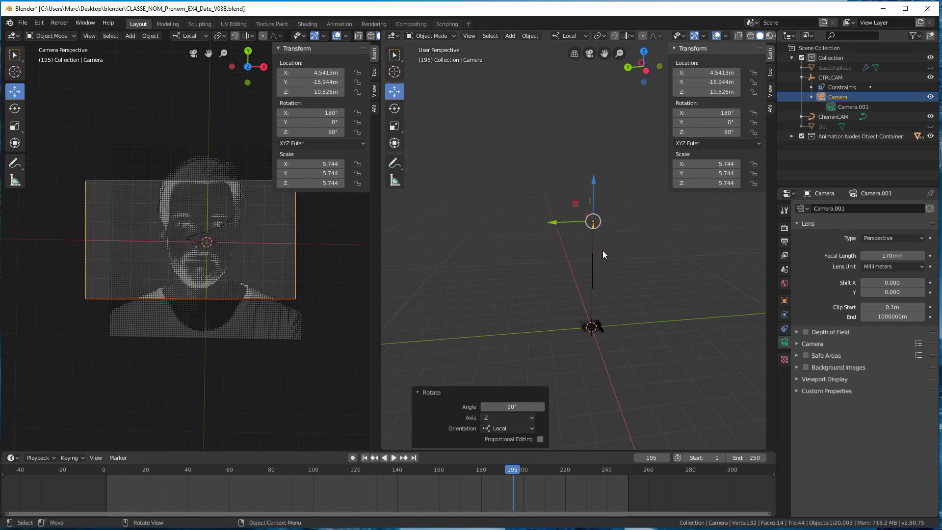
pyautogui.click(593, 255)
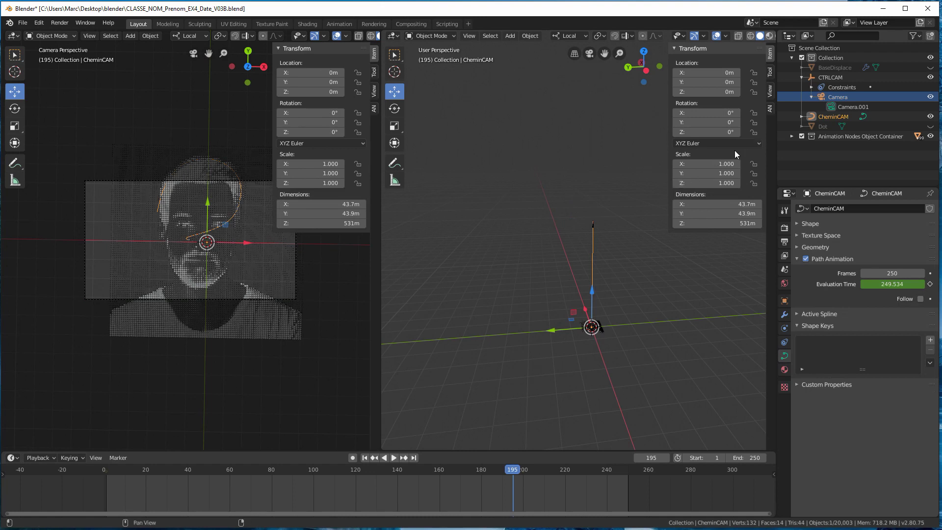
pyautogui.moveTo(601, 248); pyautogui.dragTo(557, 238, button='middle')
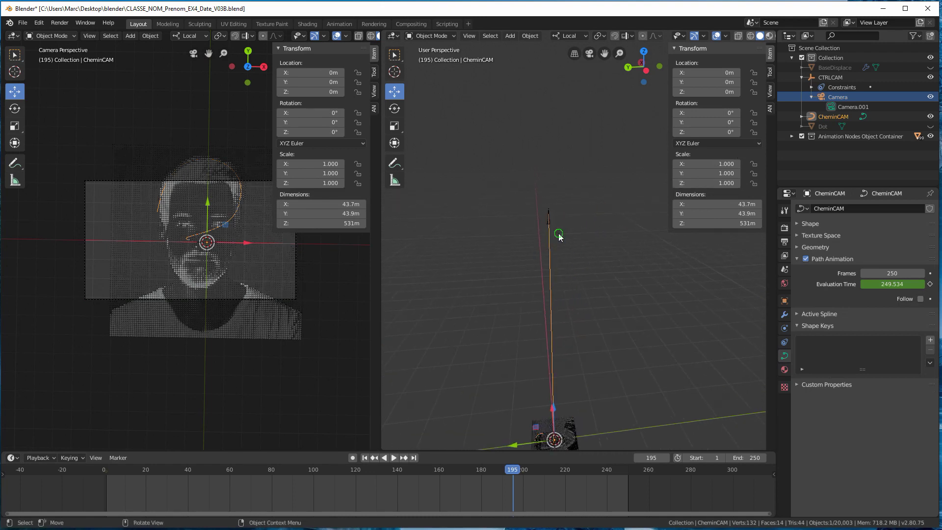
pyautogui.scroll(3, 548, 198)
pyautogui.press('Tab')
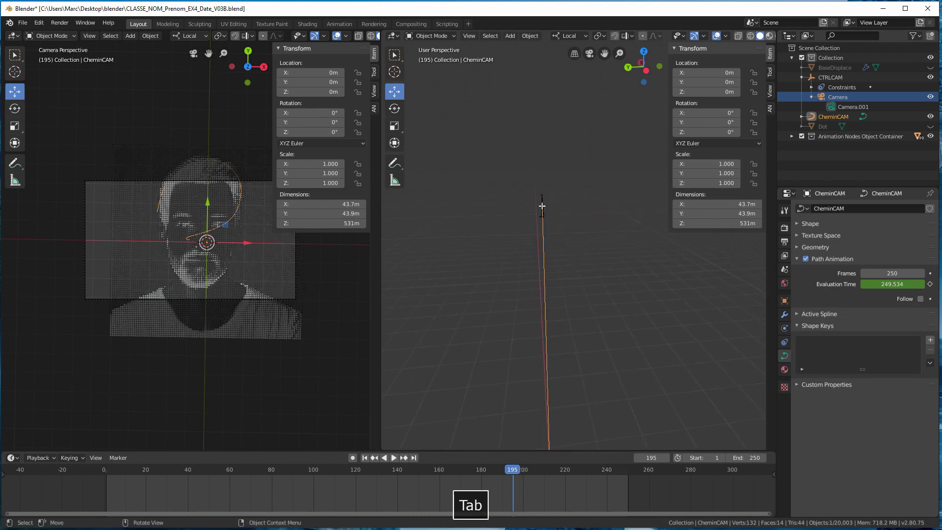
pyautogui.moveTo(542, 153); pyautogui.dragTo(536, 443)
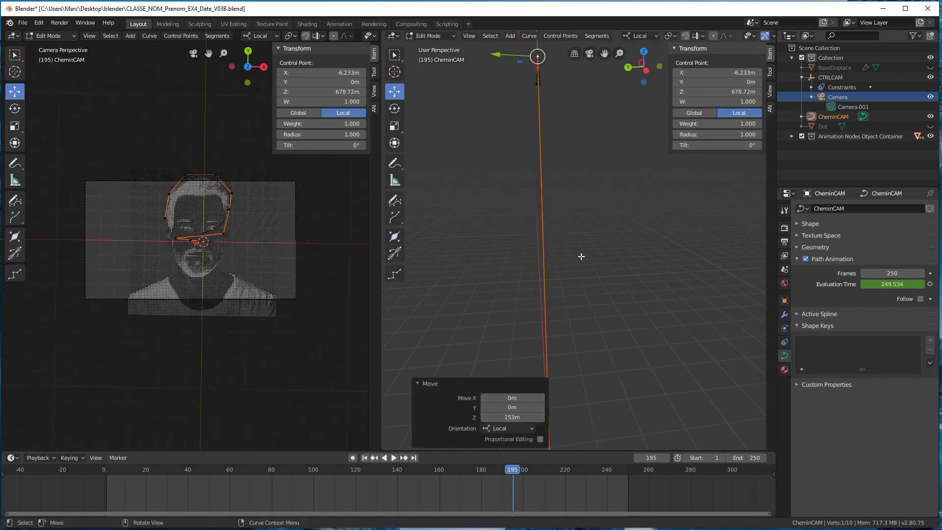
pyautogui.press('KP_Decimal')
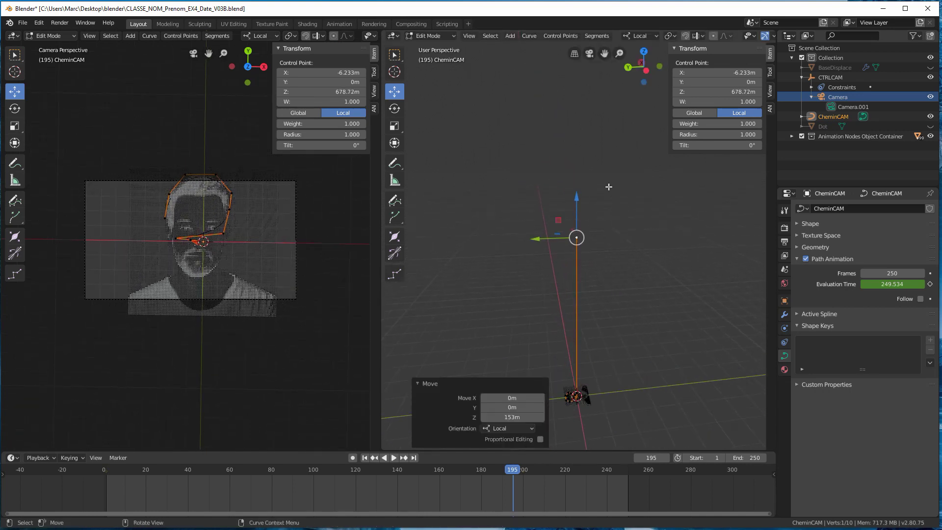
pyautogui.moveTo(577, 199); pyautogui.dragTo(576, 152)
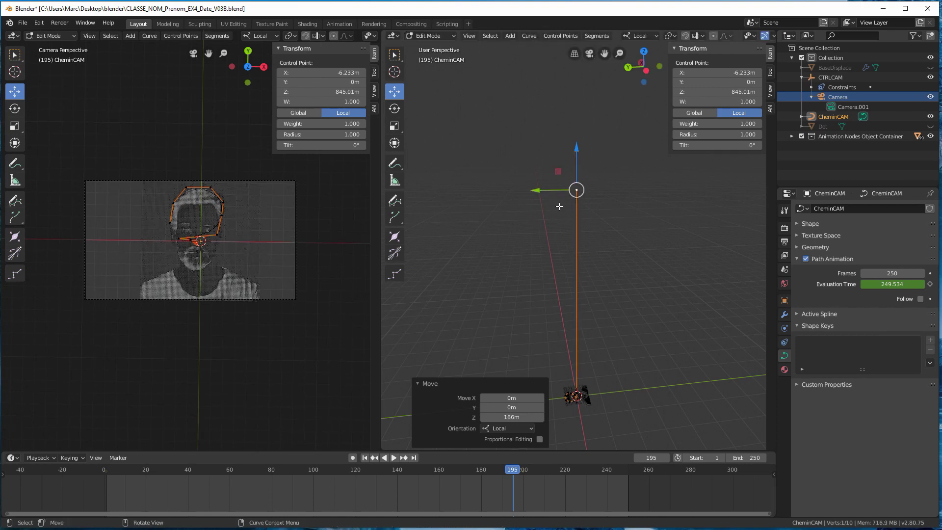
# Step: Shift the topmost CheminCAM control point along local X to about -9.95 m and return to Object Mode
pyautogui.moveTo(563, 201); pyautogui.dragTo(554, 191, button='middle')
pyautogui.moveTo(553, 191)
pyautogui.mouseDown()
pyautogui.moveTo(564, 191)
pyautogui.moveTo(552, 191)
pyautogui.mouseUp()
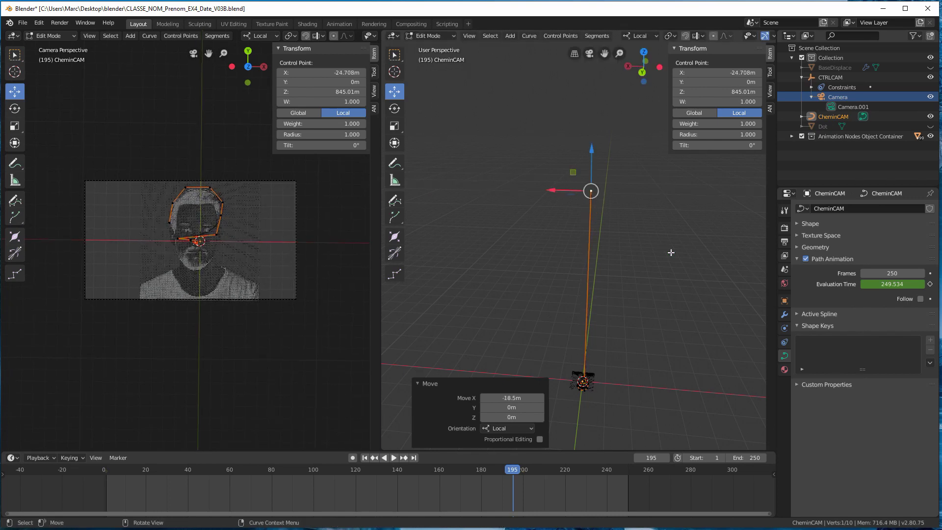
pyautogui.moveTo(677, 237); pyautogui.dragTo(658, 235, button='middle')
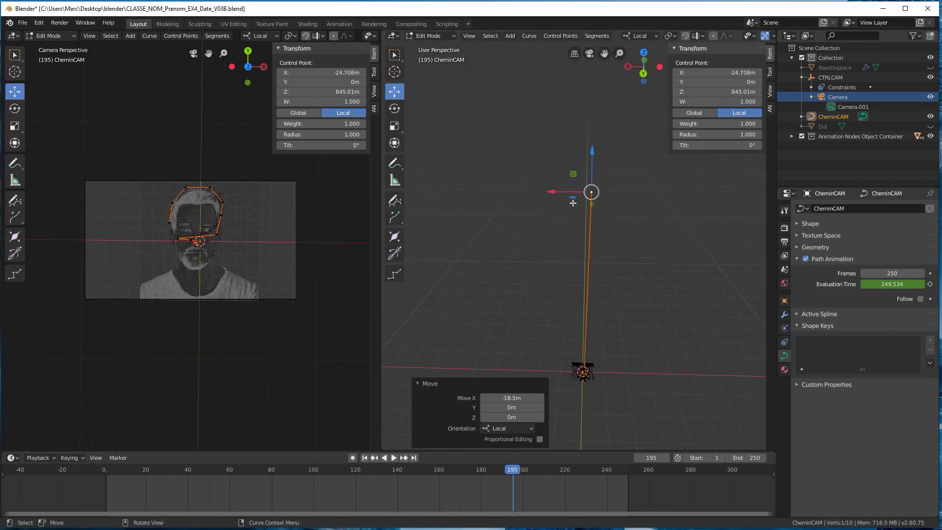
pyautogui.moveTo(563, 196); pyautogui.dragTo(583, 196)
pyautogui.moveTo(583, 196); pyautogui.dragTo(581, 245, button='middle')
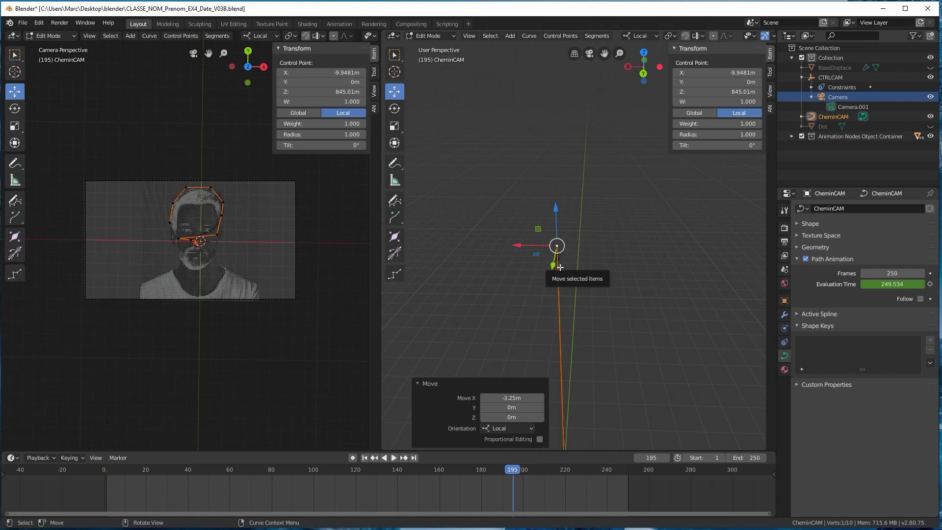
pyautogui.press('Tab')
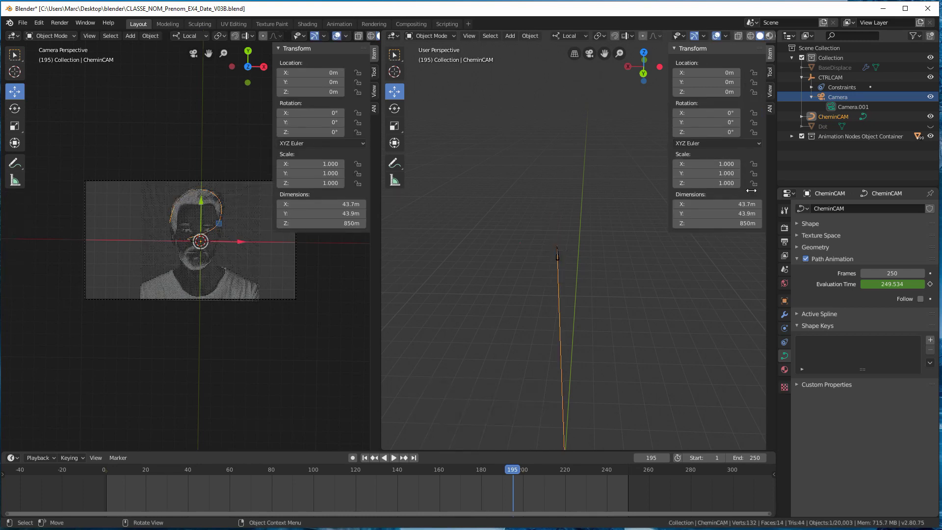
# Step: Select the camera and rotate it about -1.09° around its local Y axis
pyautogui.click(835, 98)
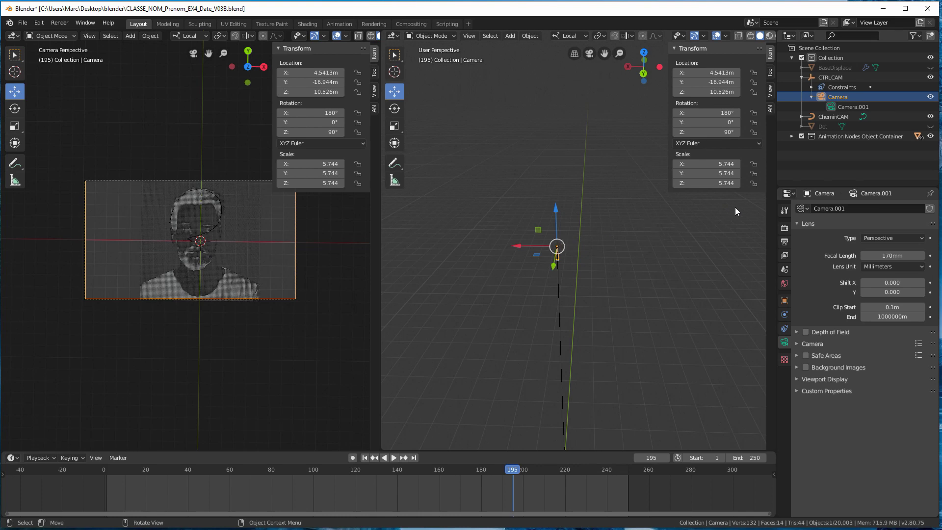
pyautogui.press('r')
pyautogui.press('y')
pyautogui.press('y')
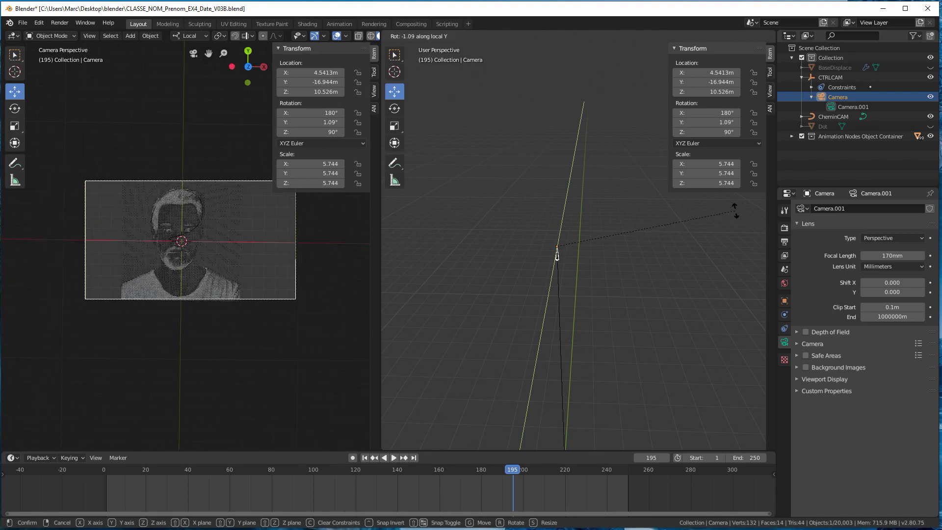
pyautogui.click(734, 210)
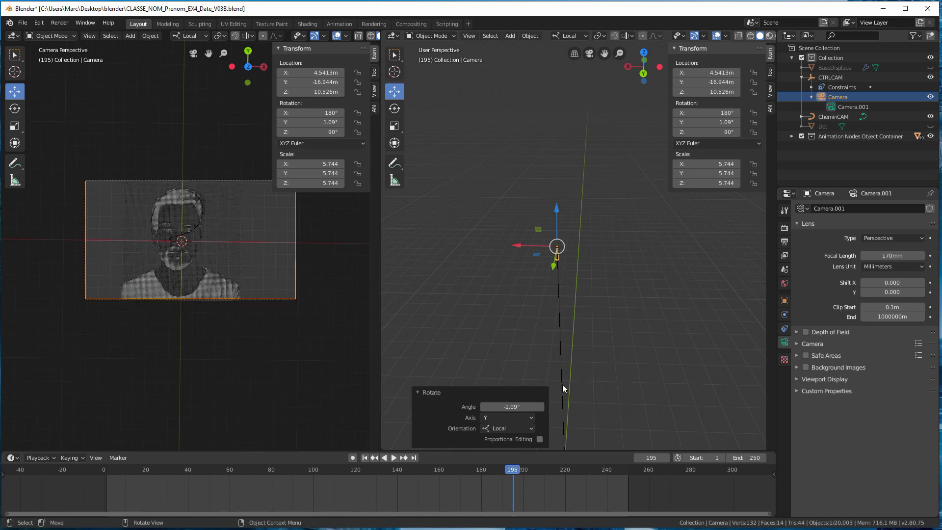
# Step: Insert keyframes for the camera's rotation and its 170 mm focal length at frame 195
pyautogui.moveTo(613, 300); pyautogui.dragTo(553, 318, button='middle')
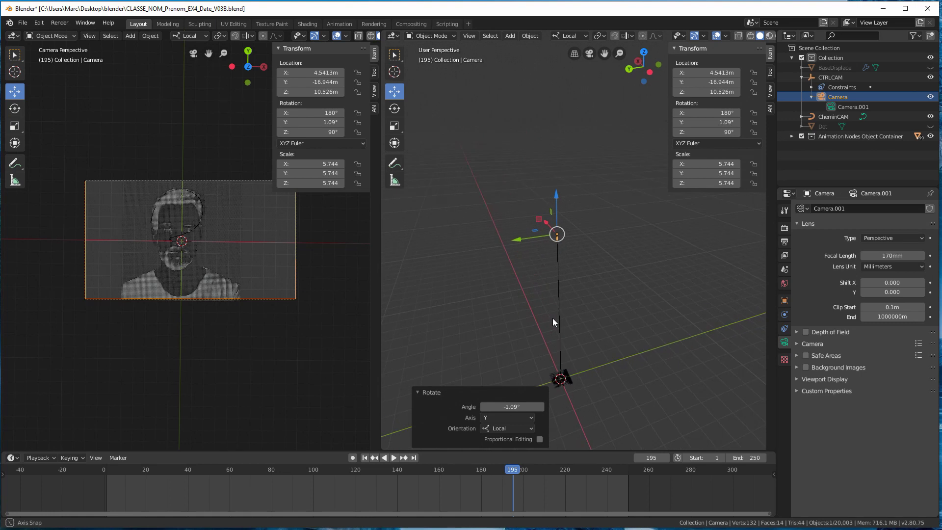
pyautogui.rightClick(701, 112)
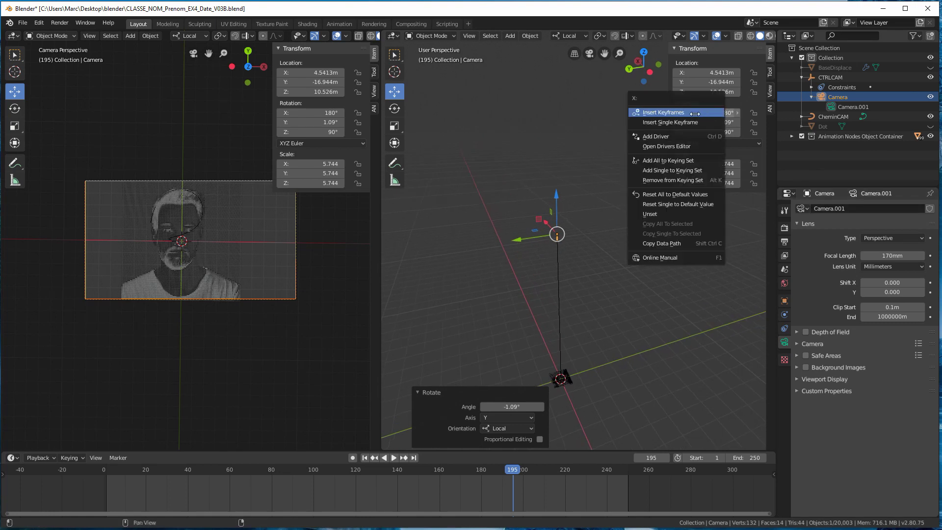
pyautogui.click(666, 112)
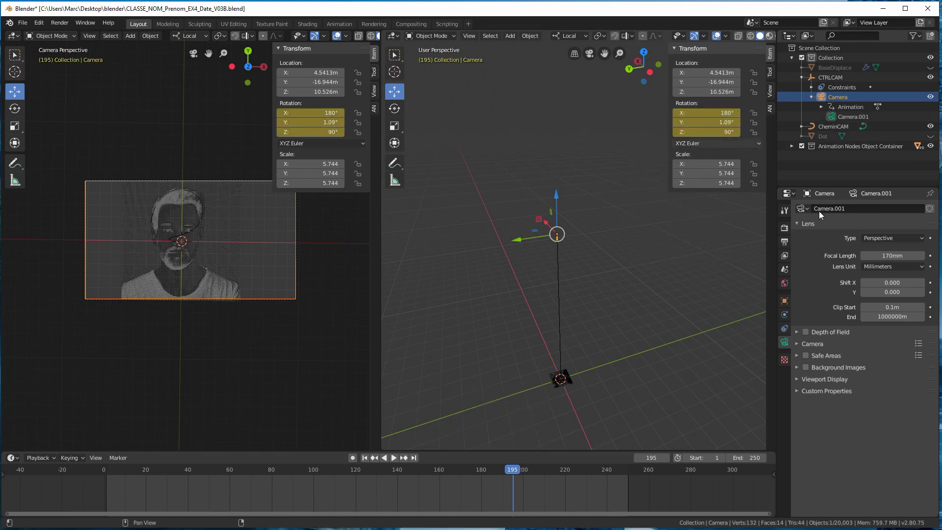
pyautogui.rightClick(882, 255)
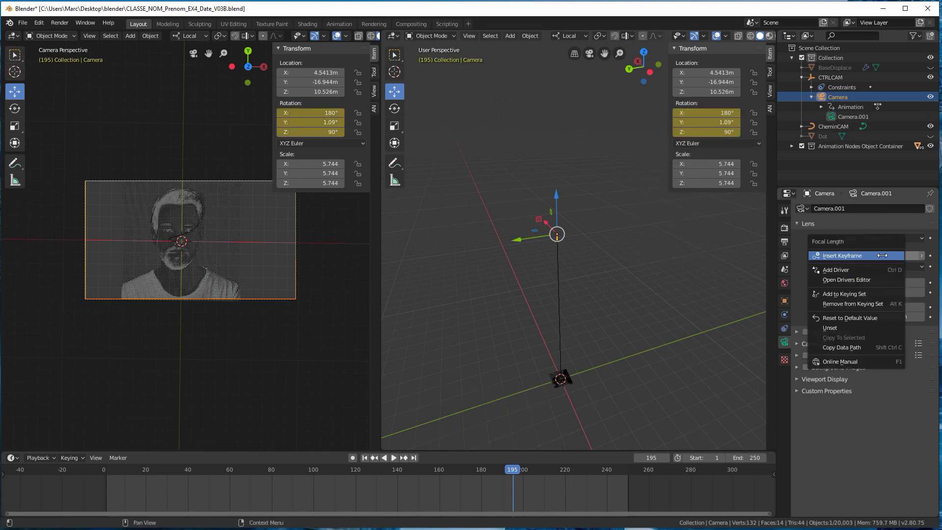
pyautogui.click(847, 257)
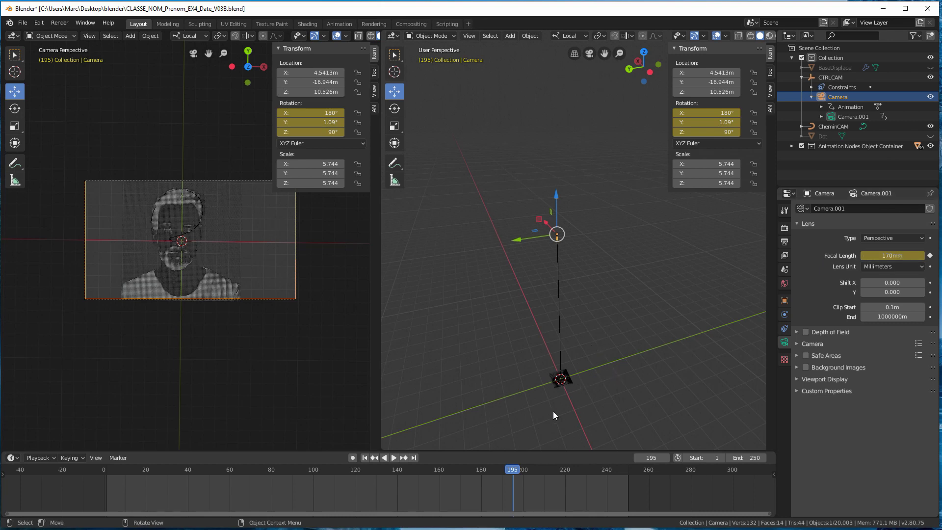
# Step: Enlarge the timeline, expand the camera's animation channels, and move its keyframes to frame 200
pyautogui.keyDown('shift'); pyautogui.moveTo(567, 416); pyautogui.dragTo(587, 333, button='middle'); pyautogui.keyUp('shift')
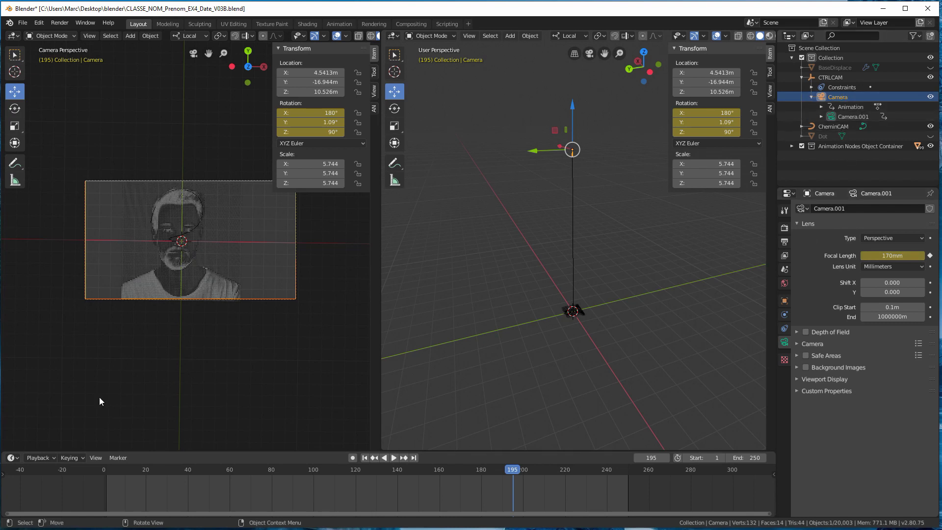
pyautogui.click(3, 473)
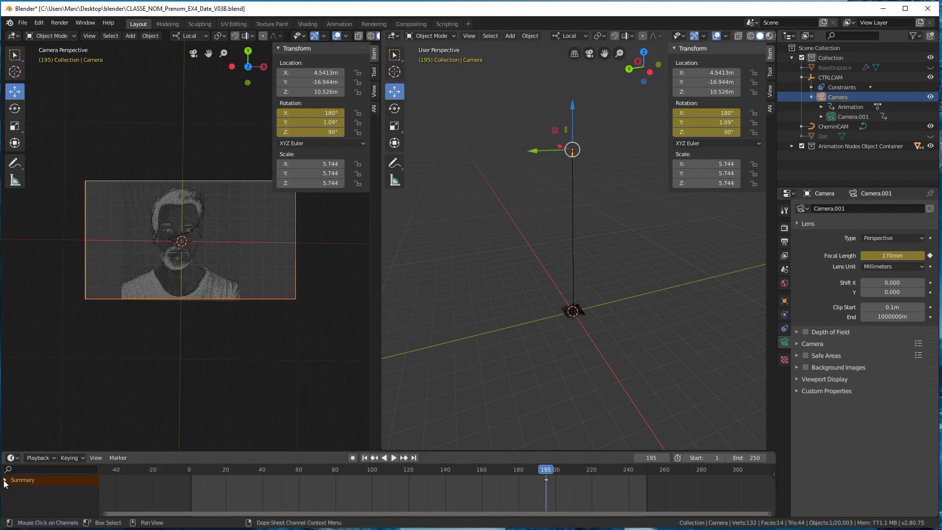
pyautogui.click(5, 480)
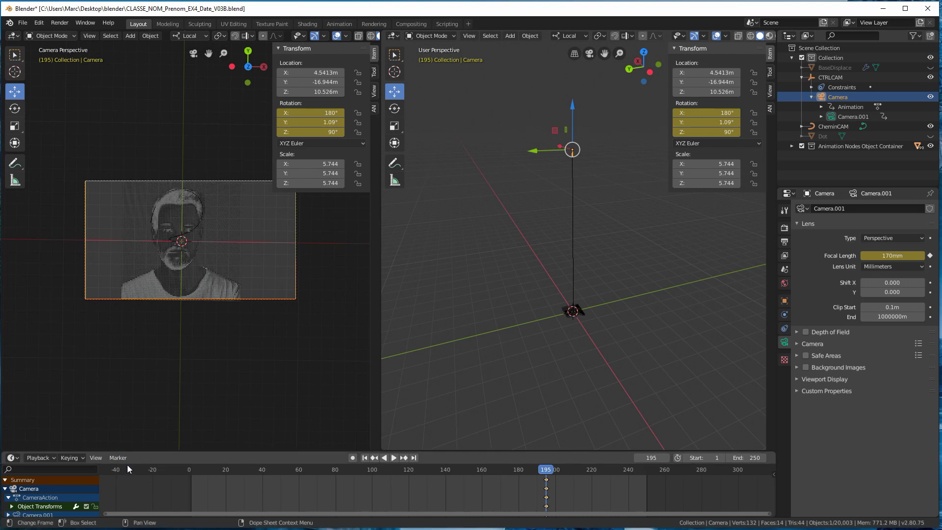
pyautogui.moveTo(147, 449); pyautogui.dragTo(152, 401)
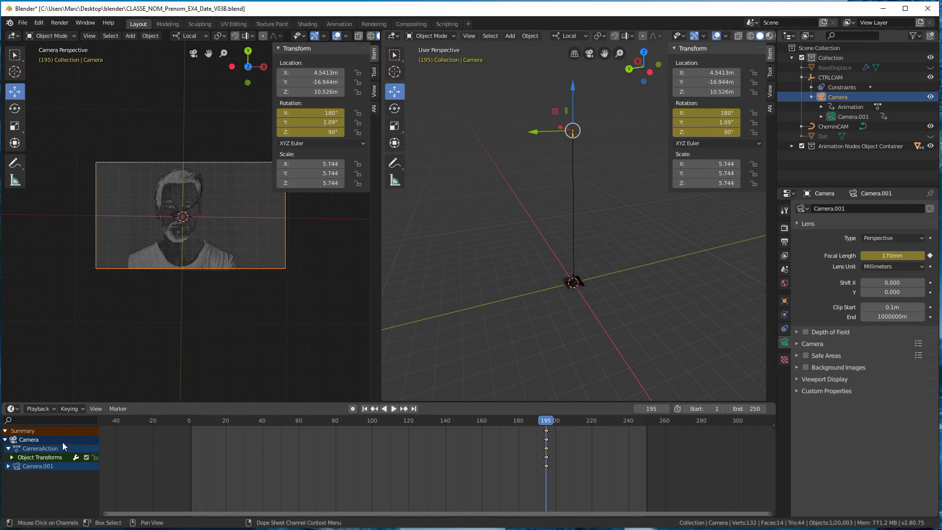
pyautogui.click(8, 467)
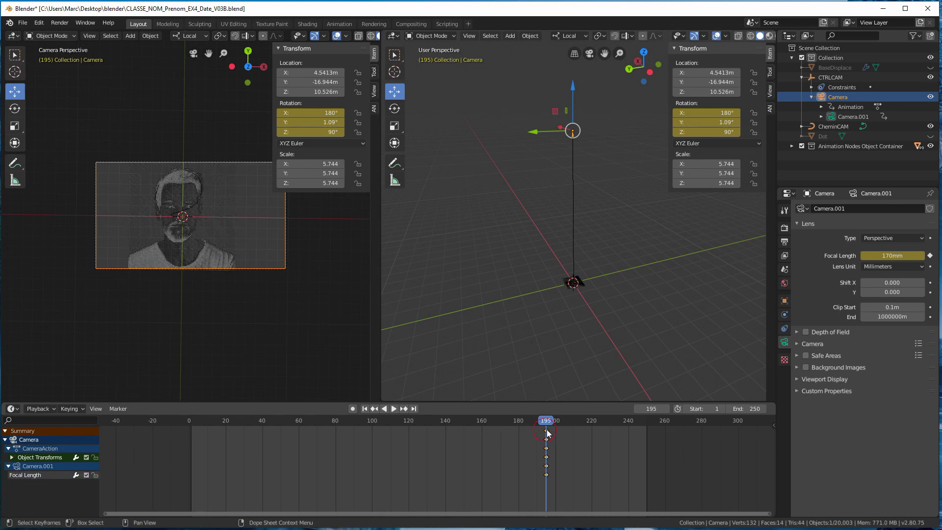
pyautogui.moveTo(548, 433); pyautogui.dragTo(555, 430)
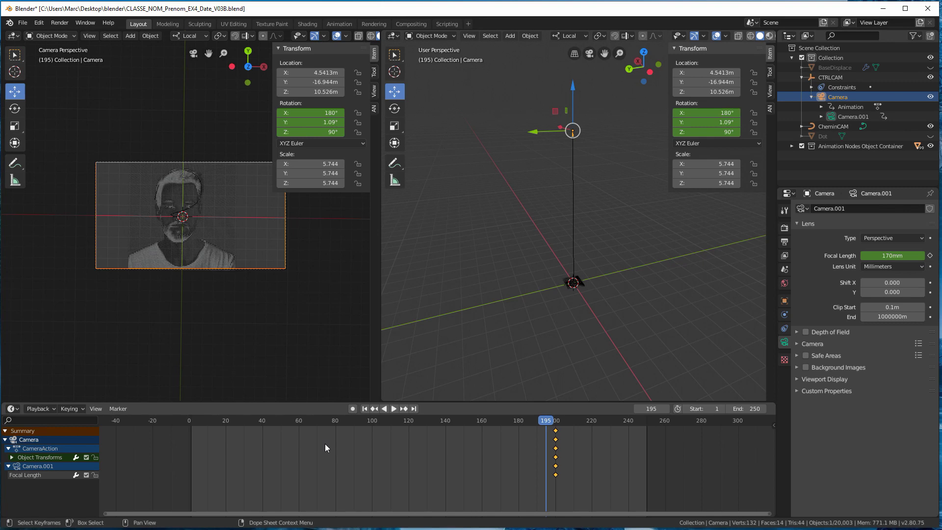
# Step: Go to frame 150 and briefly run the animation playback
pyautogui.click(464, 424)
pyautogui.press('space')
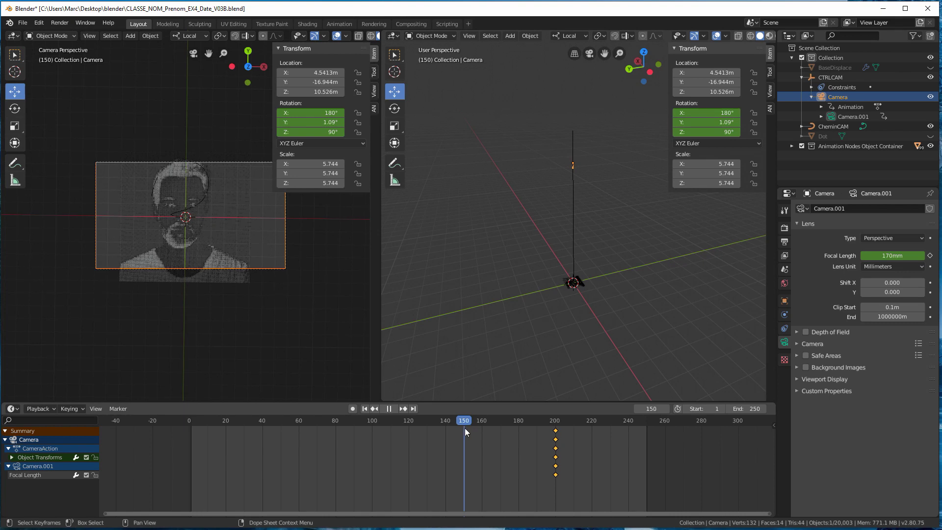
pyautogui.press('space')
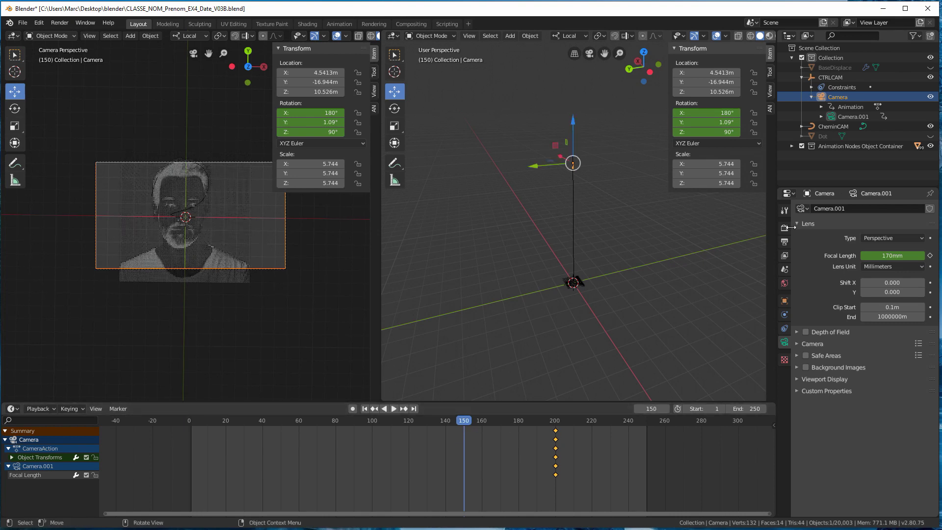
# Step: Select the CheminCAM path in the 3D view and focus on its lower end near the dot portrait
pyautogui.click(573, 205)
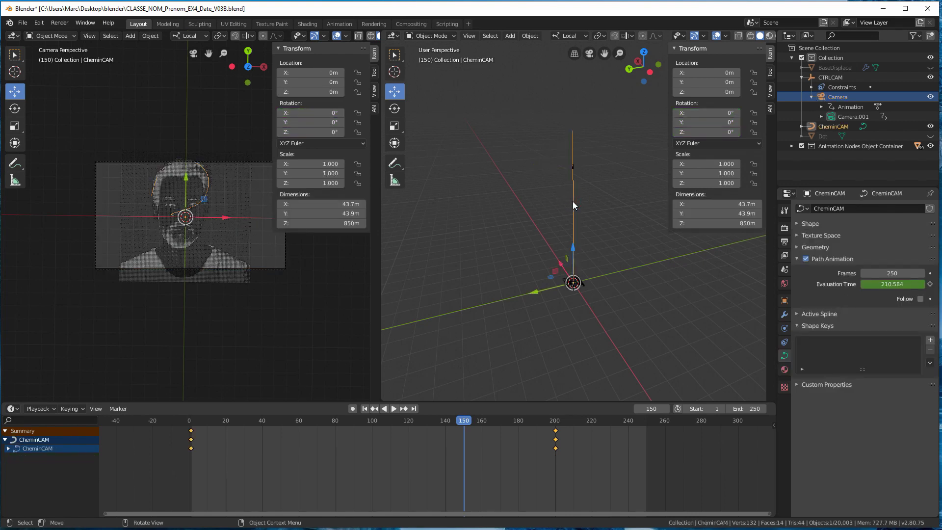
pyautogui.moveTo(582, 257); pyautogui.dragTo(673, 205, button='middle')
pyautogui.scroll(1, 581, 244)
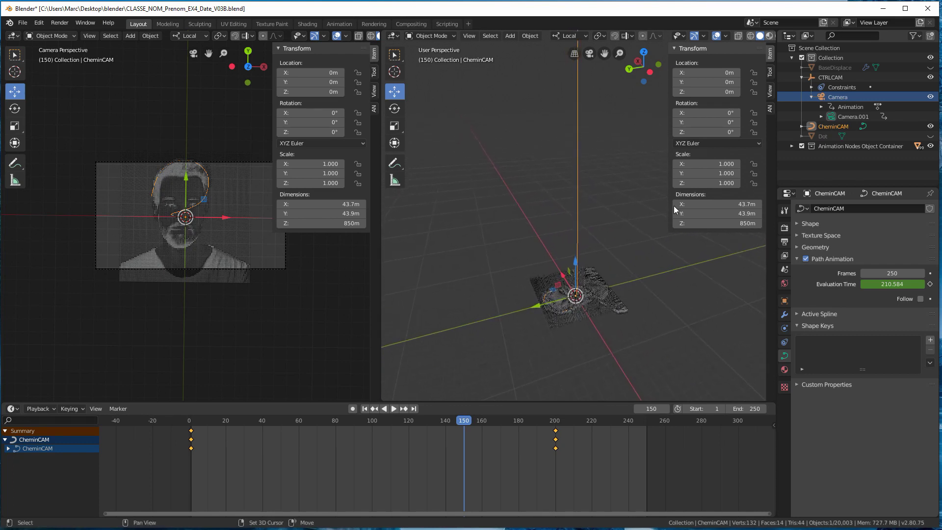
# Step: Try evaluation times of 70, 60 and 50 for the CheminCAM path animation at frame 150
pyautogui.click(890, 285)
pyautogui.write('70')
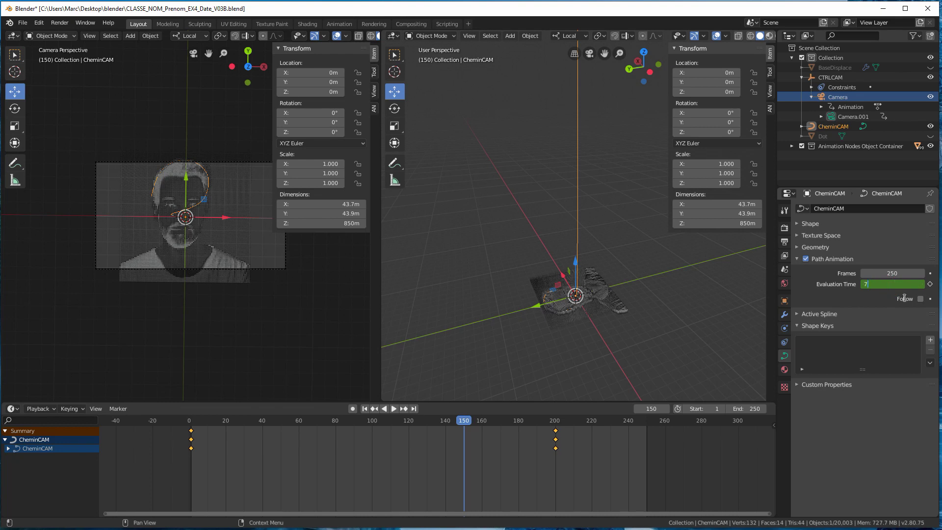
pyautogui.press('Return')
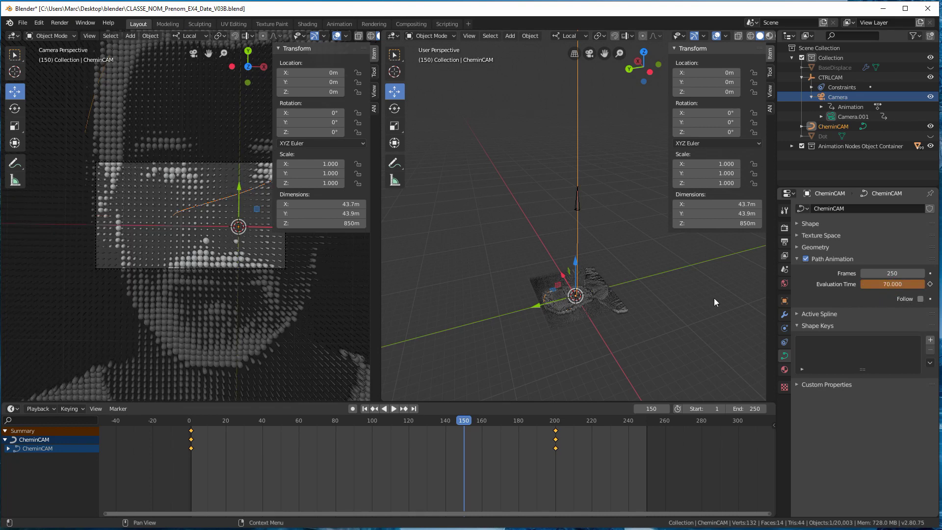
pyautogui.click(893, 284)
pyautogui.write('60')
pyautogui.press('Return')
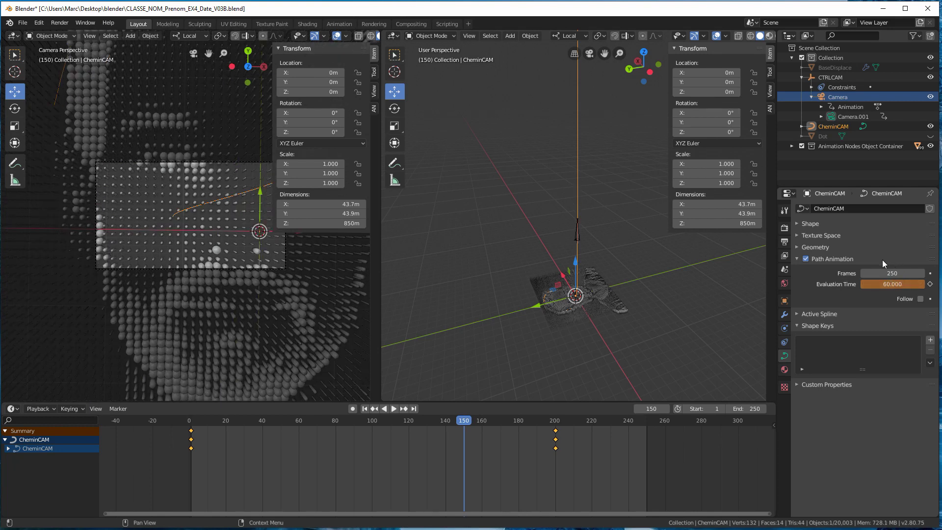
pyautogui.click(879, 285)
pyautogui.write('50')
pyautogui.press('Return')
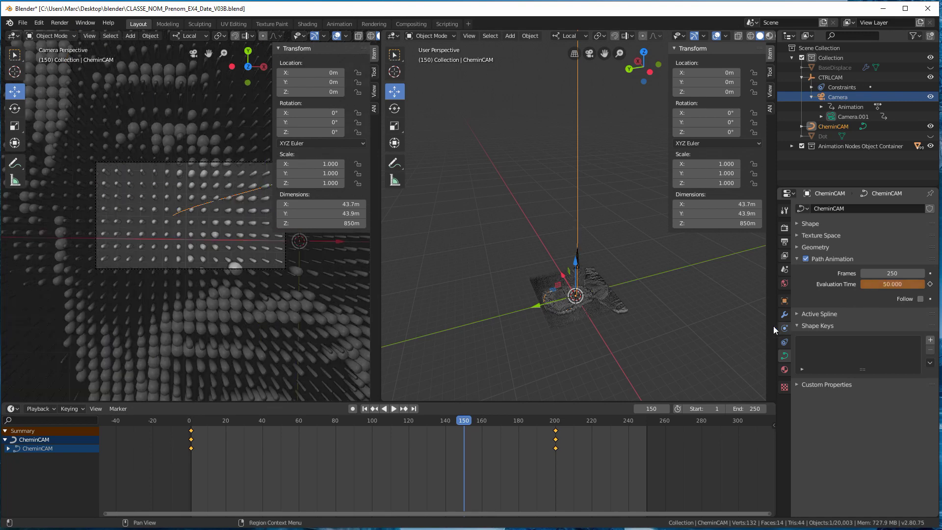
# Step: Try an evaluation time of 25 on the CheminCAM path and frame the camera to check its position among the pins
pyautogui.moveTo(590, 266); pyautogui.dragTo(572, 274, button='middle')
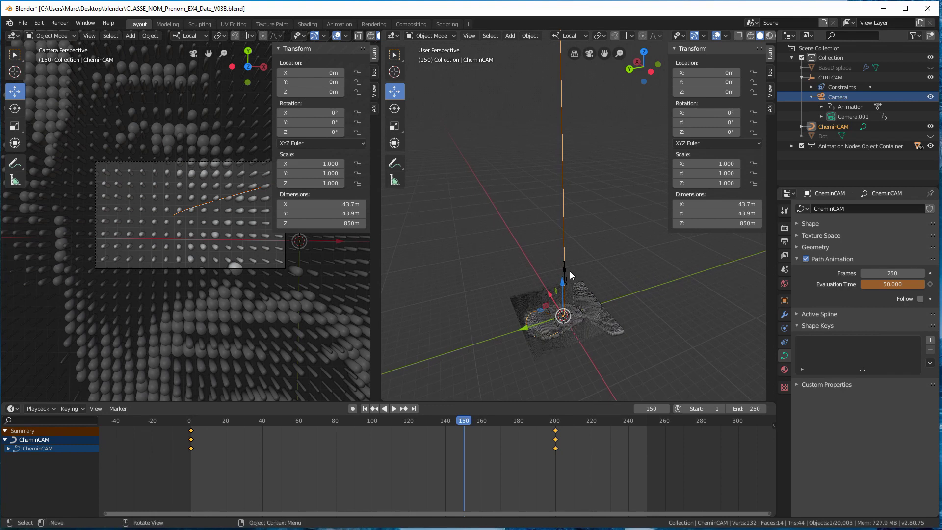
pyautogui.click(894, 285)
pyautogui.write('25')
pyautogui.press('Return')
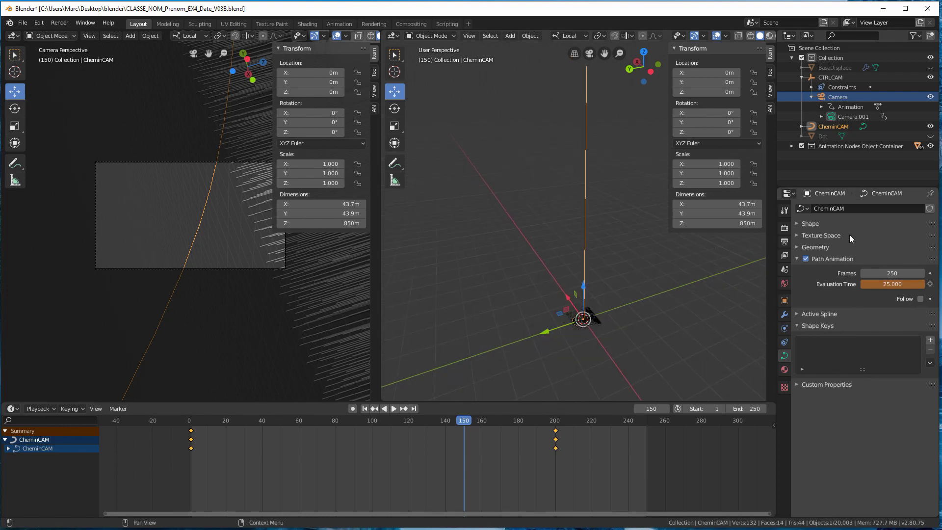
pyautogui.click(835, 99)
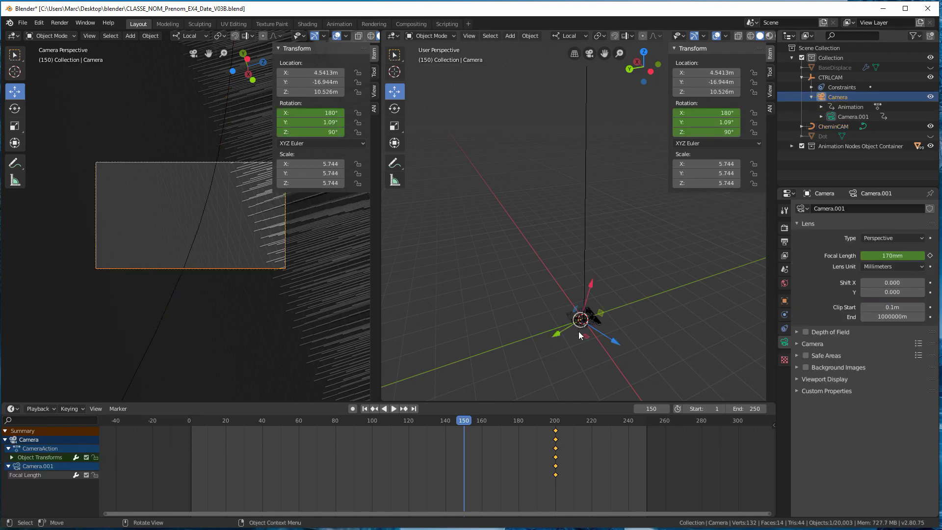
pyautogui.press('KP_Decimal')
pyautogui.scroll(-10, 587, 244)
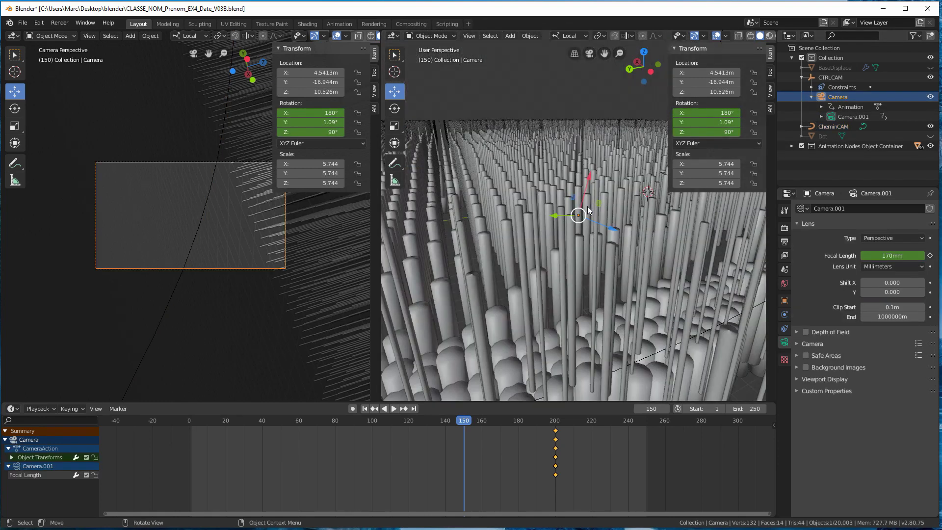
pyautogui.keyDown('shift'); pyautogui.moveTo(616, 223); pyautogui.dragTo(583, 195, button='middle'); pyautogui.keyUp('shift')
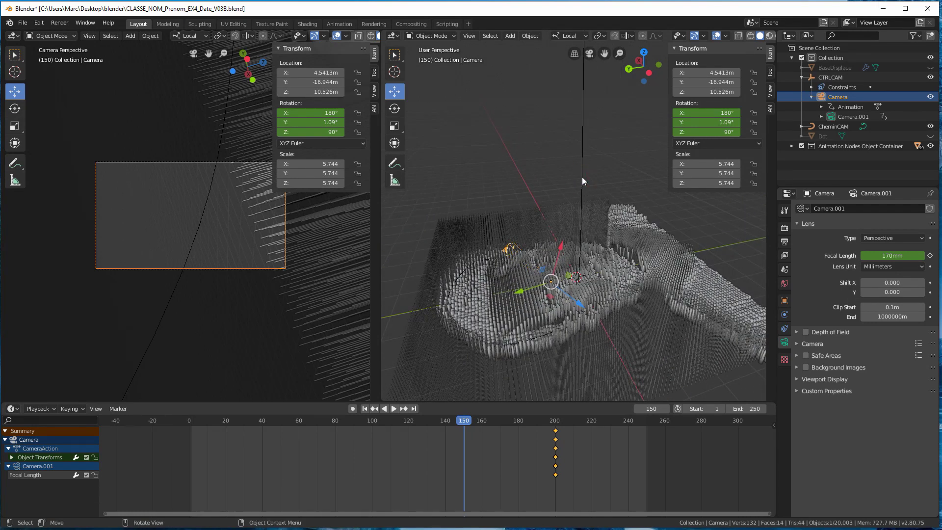
# Step: Reselect the CheminCAM path and try evaluation times of 35 and 45
pyautogui.click(583, 177)
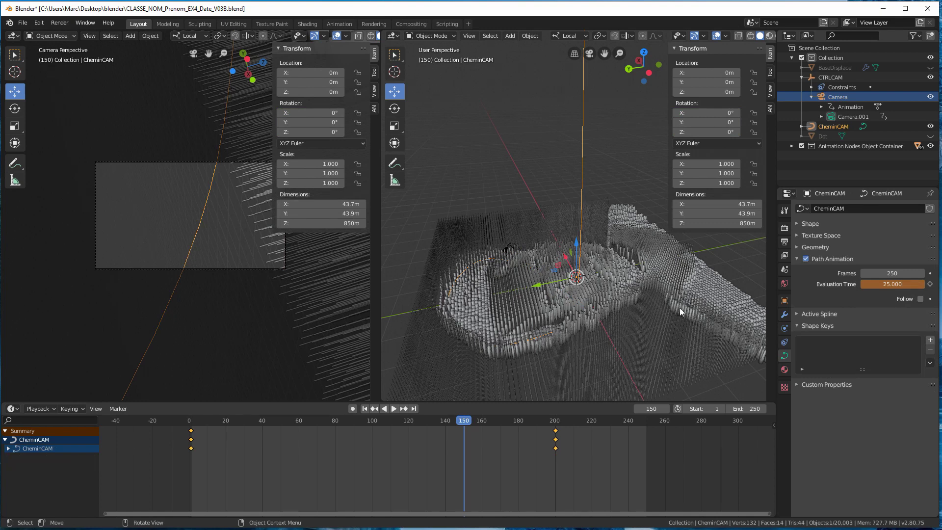
pyautogui.click(892, 284)
pyautogui.write('35')
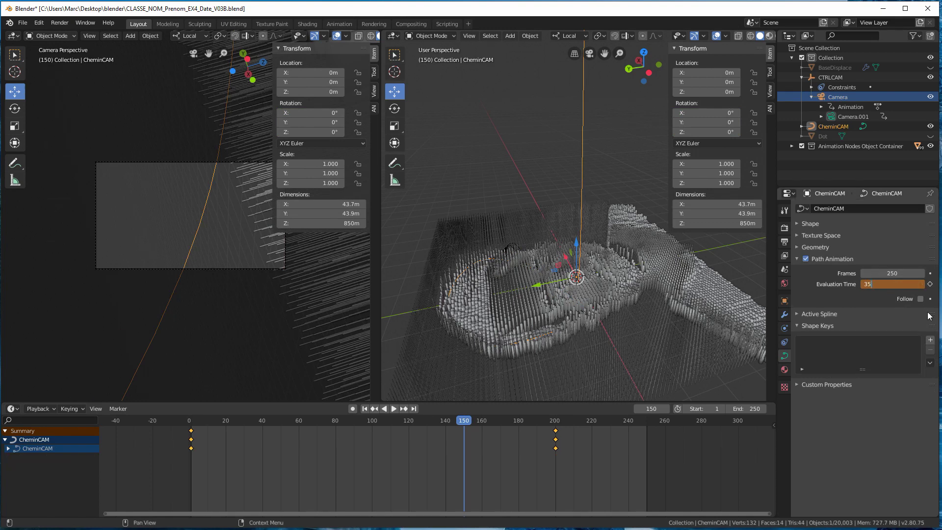
pyautogui.press('Return')
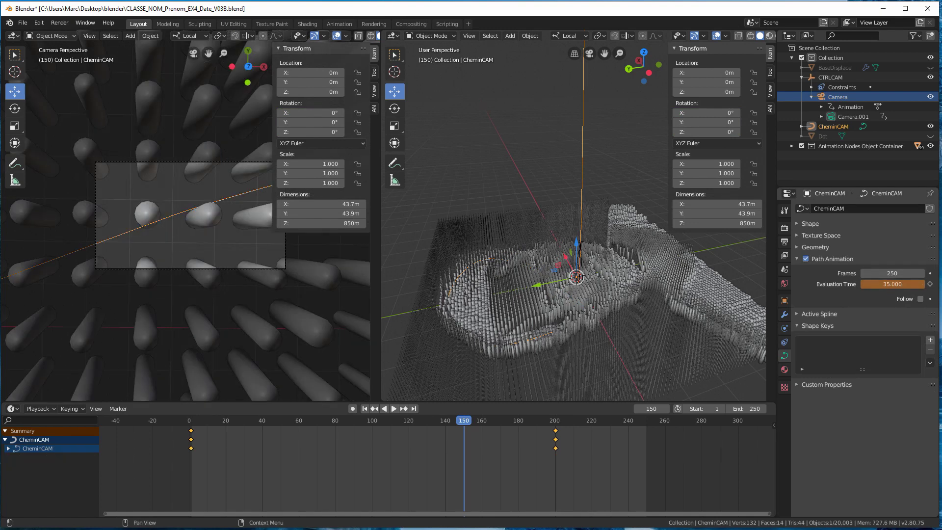
pyautogui.click(902, 285)
pyautogui.write('45')
pyautogui.press('Return')
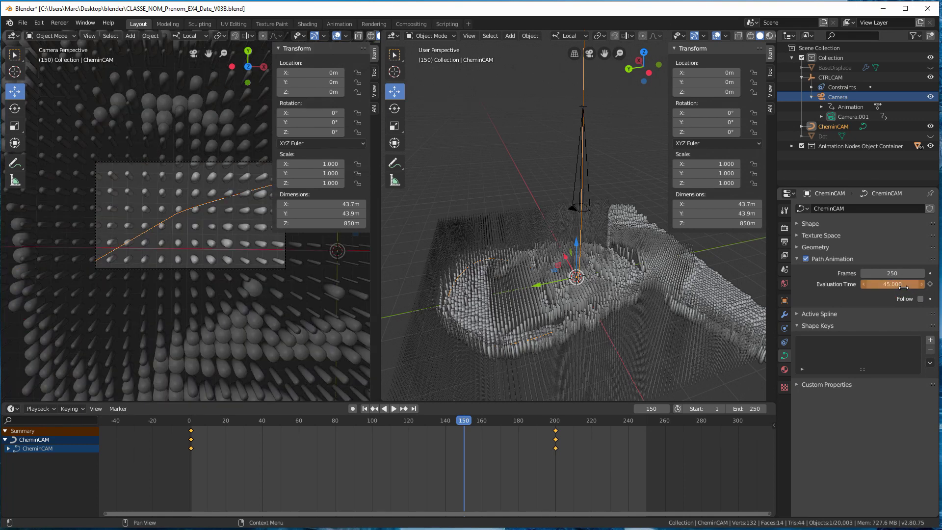
# Step: Try evaluation times of 40 and 35 for the CheminCAM path to compare the camera framing
pyautogui.click(897, 282)
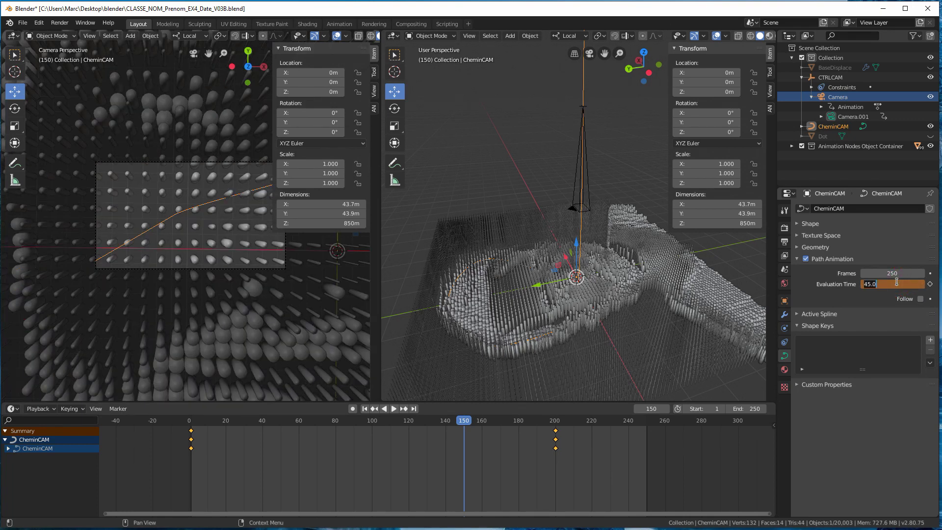
pyautogui.write('40')
pyautogui.press('Return')
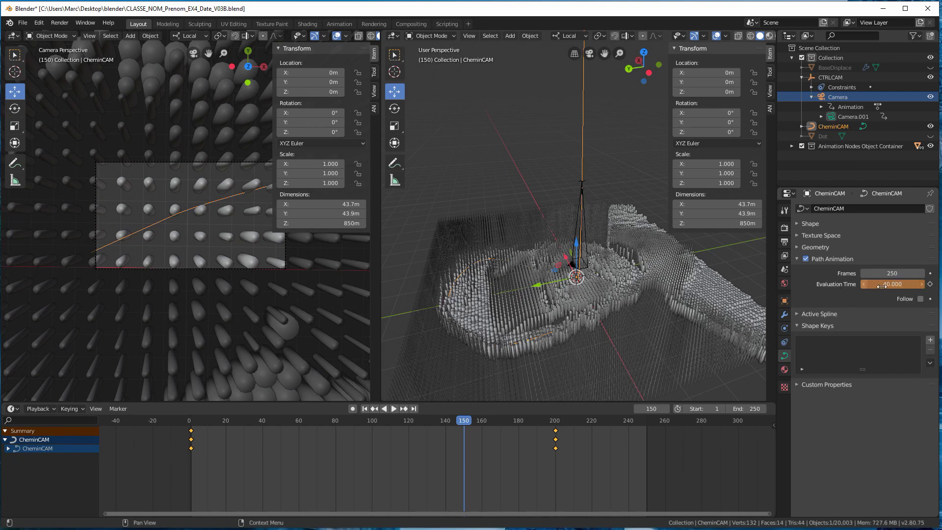
pyautogui.click(882, 285)
pyautogui.write('35')
pyautogui.press('Return')
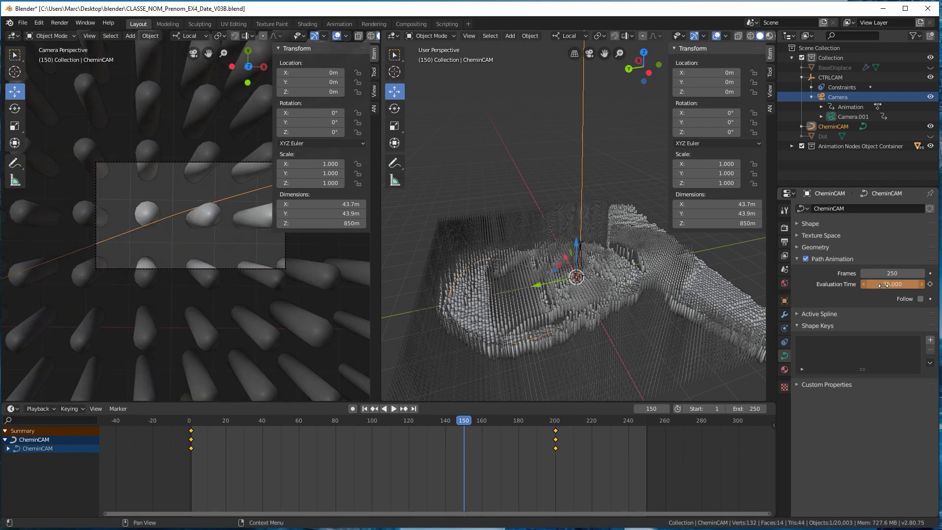
# Step: Set the CheminCAM path's evaluation time to 37 and insert a keyframe for it at frame 150
pyautogui.click(883, 284)
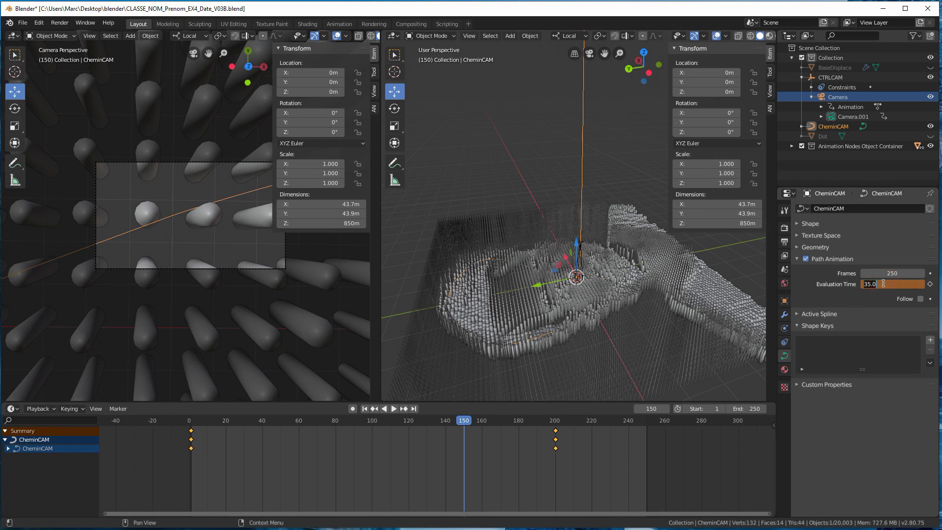
pyautogui.write('37')
pyautogui.press('Return')
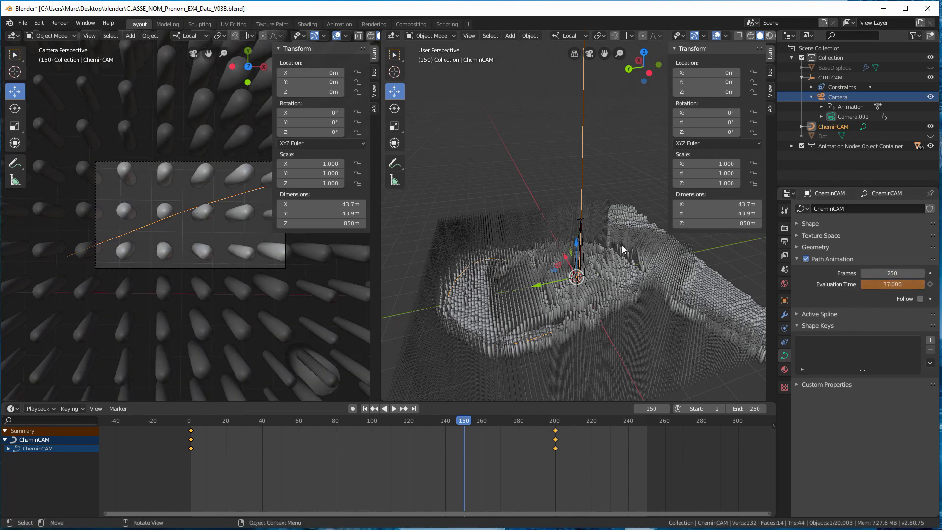
pyautogui.moveTo(589, 218); pyautogui.dragTo(560, 229, button='middle')
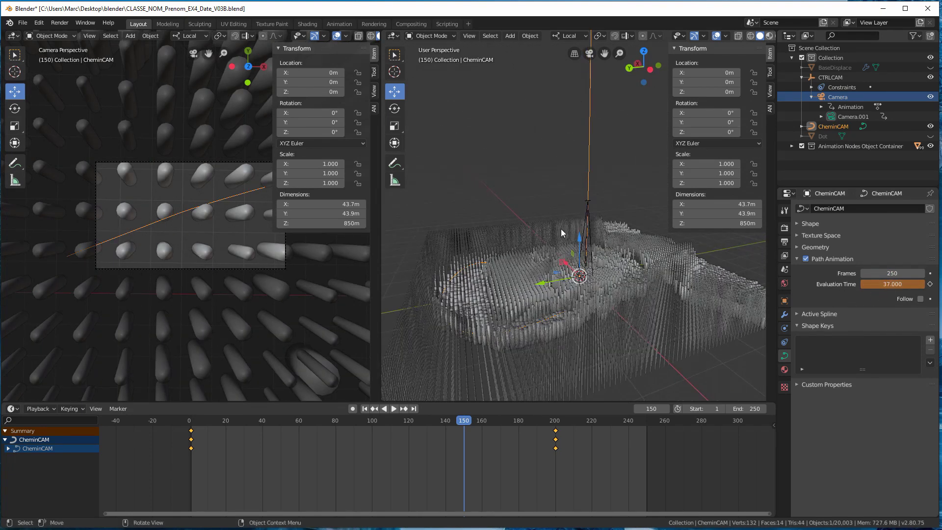
pyautogui.rightClick(849, 284)
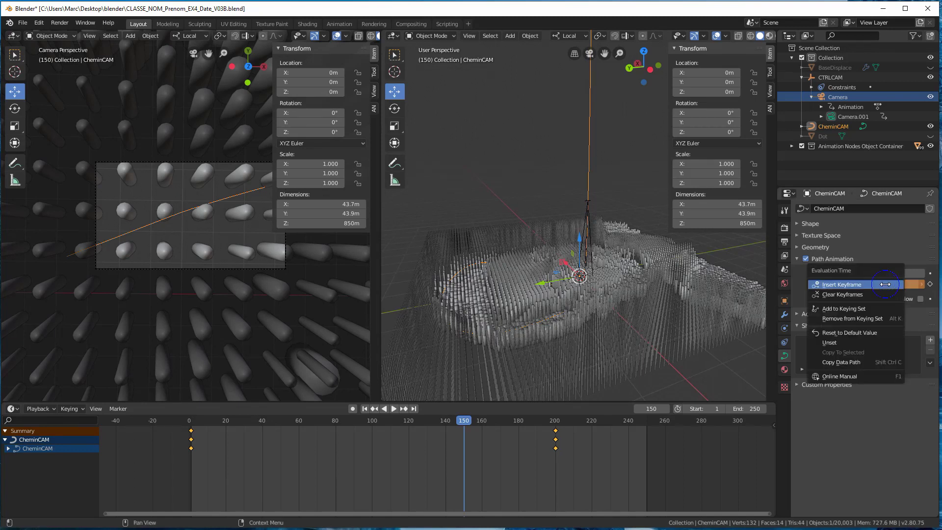
pyautogui.click(846, 286)
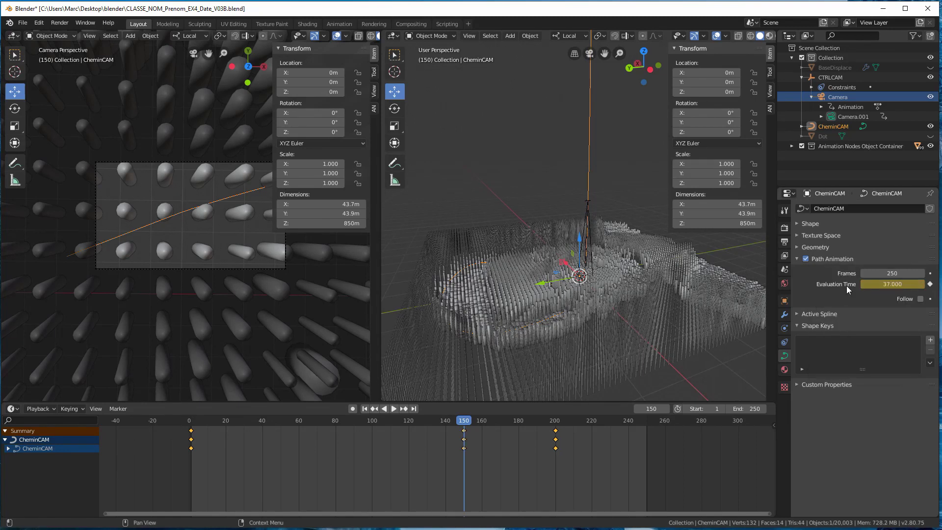
# Step: Select the camera, set its focal length to 35 mm and insert a keyframe for it at frame 150
pyautogui.click(583, 228)
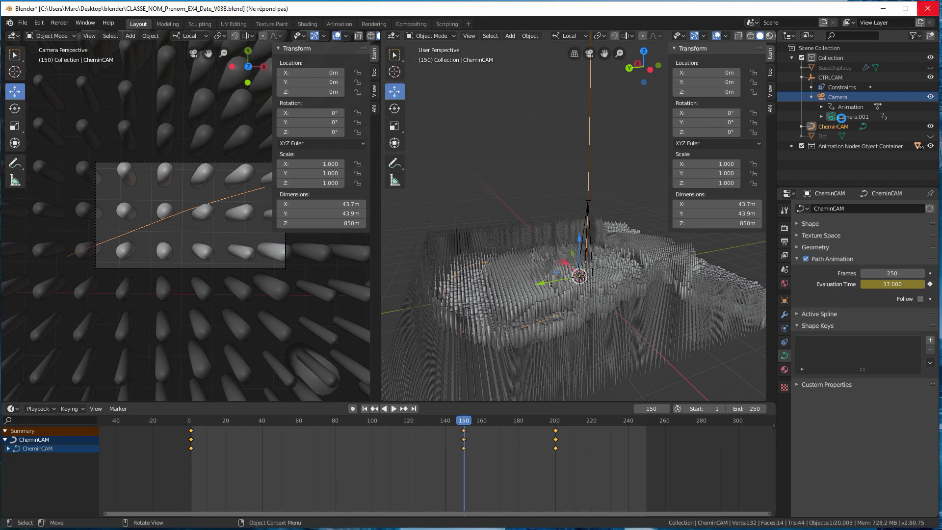
pyautogui.click(844, 100)
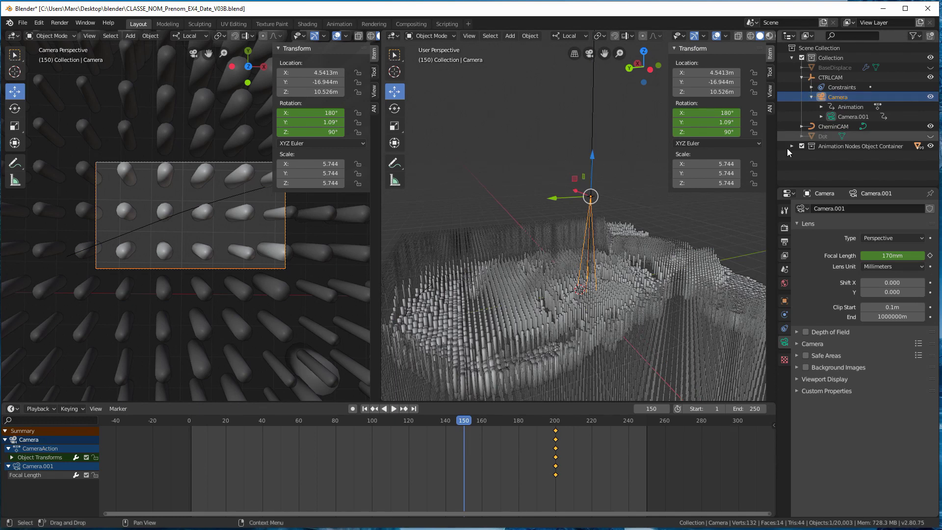
pyautogui.click(884, 256)
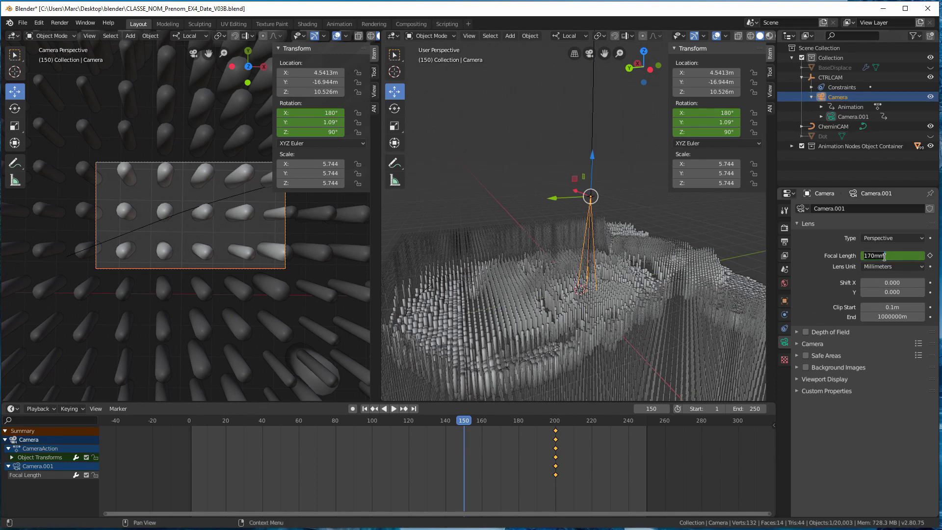
pyautogui.write('18')
pyautogui.press('Return')
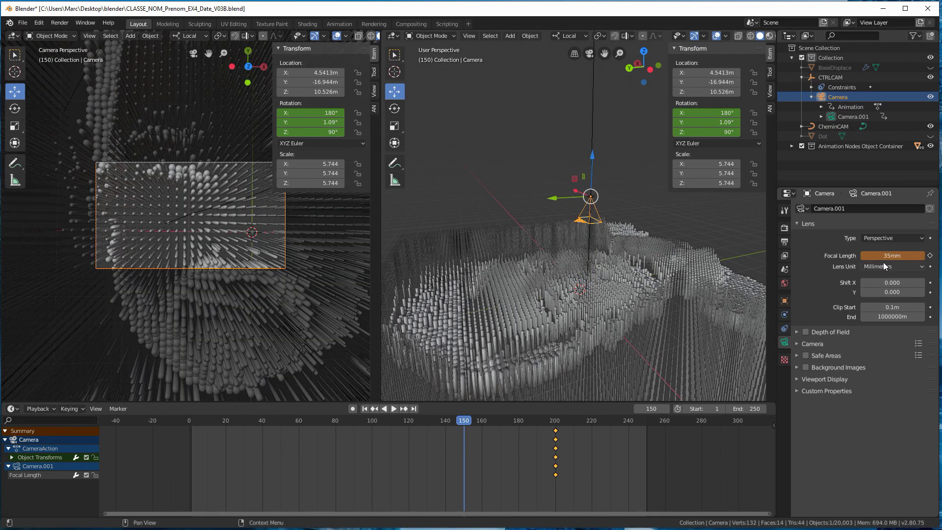
pyautogui.rightClick(883, 255)
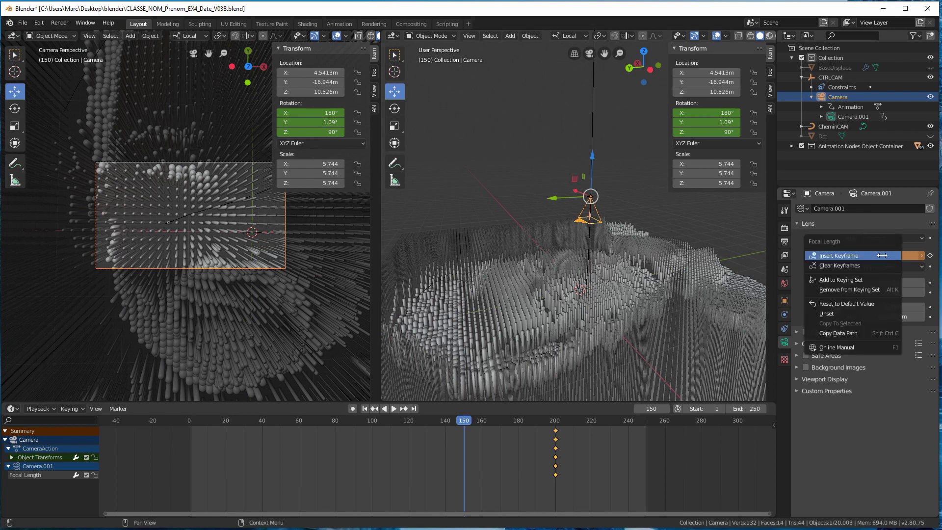
pyautogui.click(843, 255)
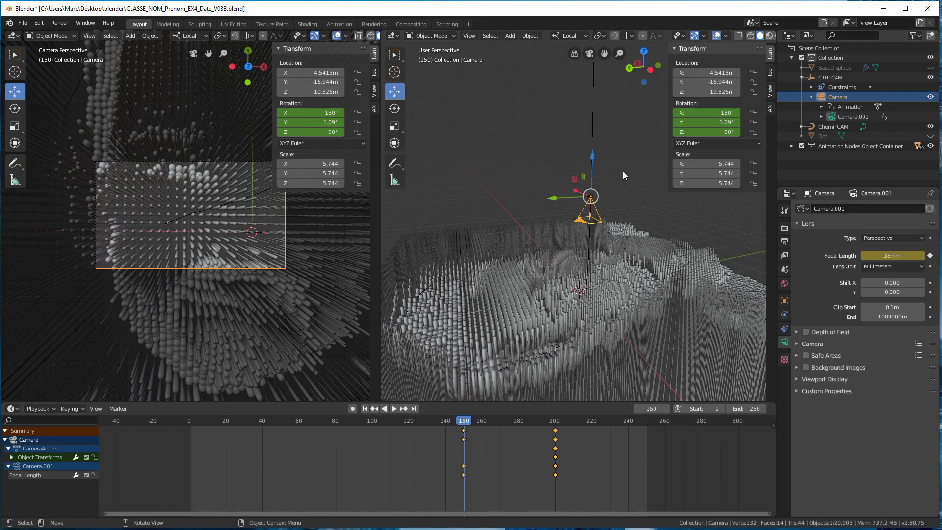
# Step: Rotate the camera about 24° around its local X axis and keyframe its rotation at frame 150
pyautogui.press('r')
pyautogui.press('x')
pyautogui.press('x')
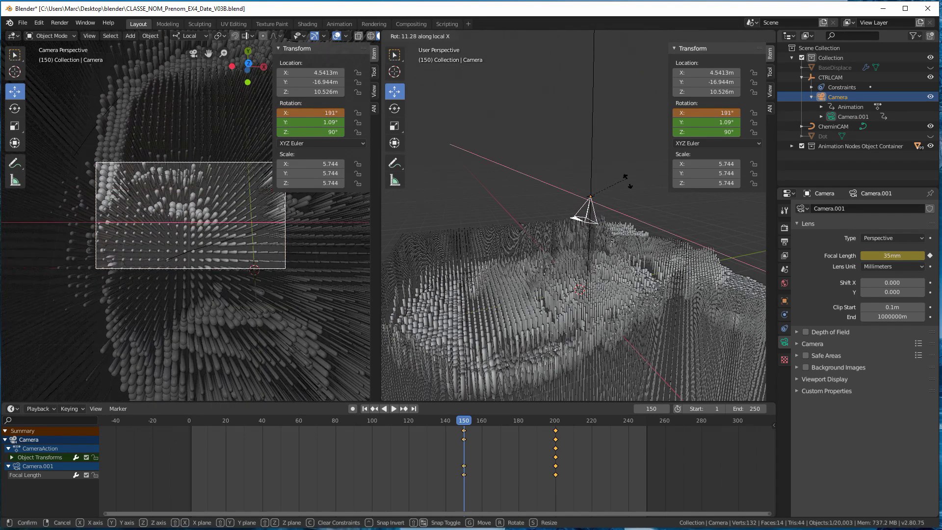
pyautogui.click(629, 189)
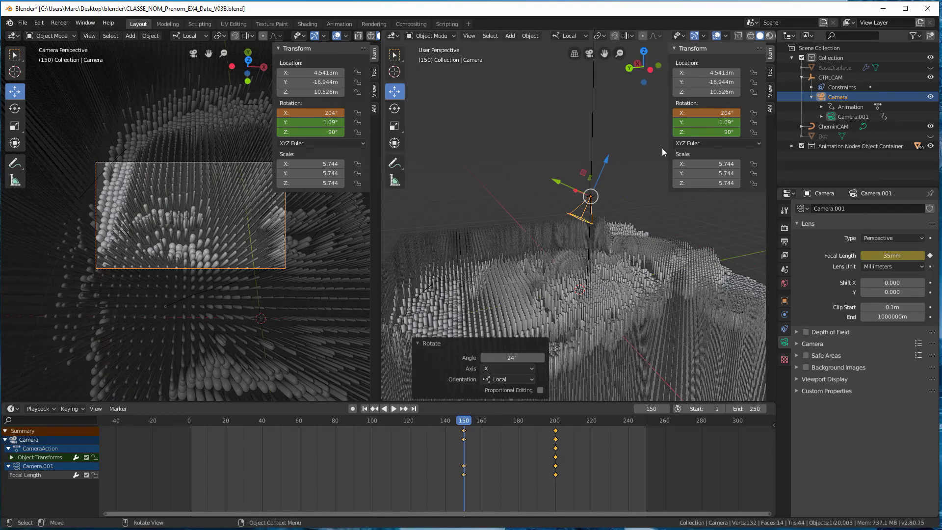
pyautogui.rightClick(702, 114)
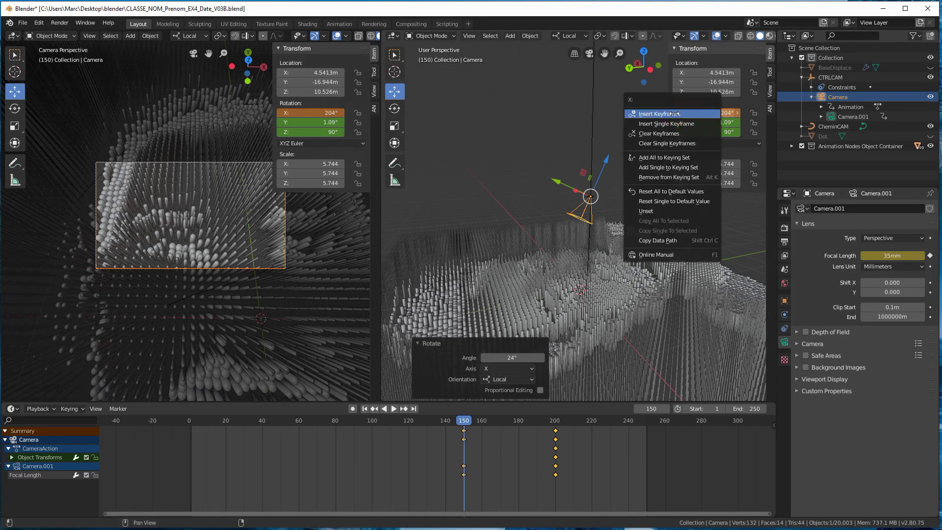
pyautogui.click(675, 113)
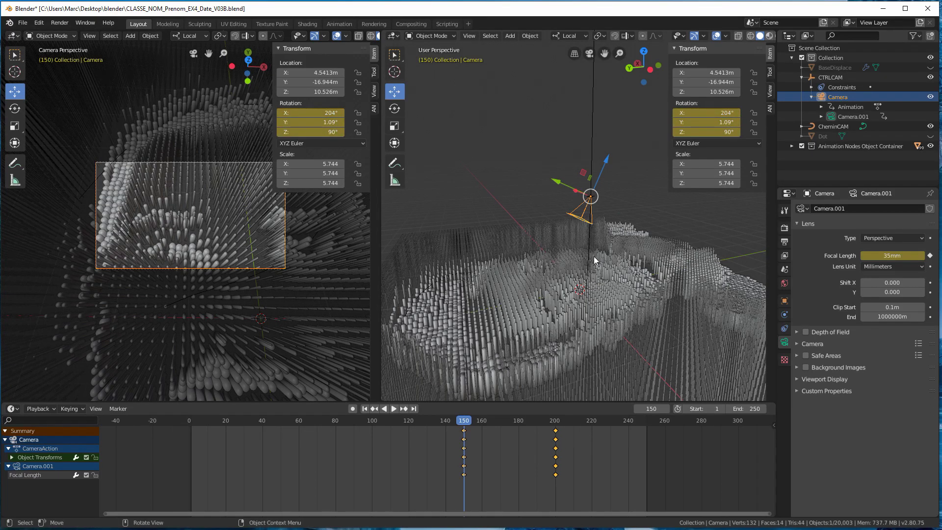
# Step: Select the CheminCAM path and lower its evaluation time to 35, and finally to 33, at frame 150
pyautogui.click(593, 157)
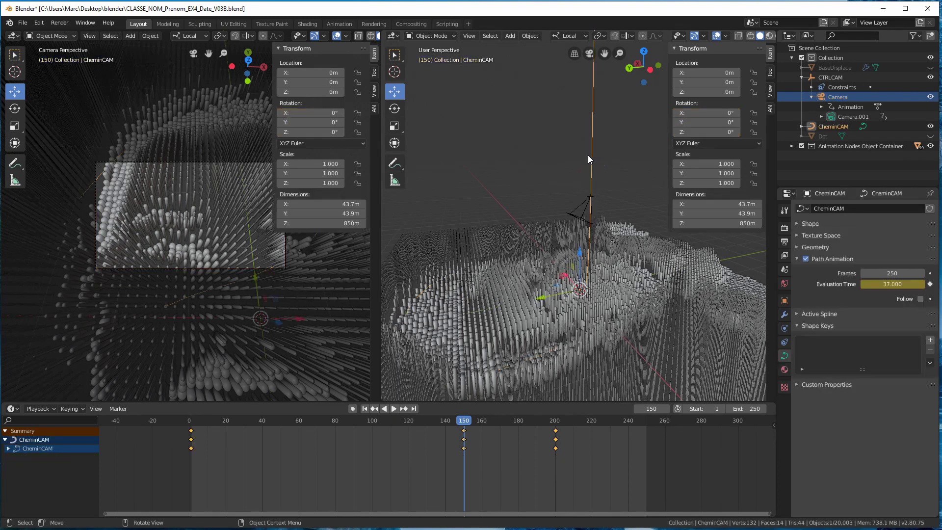
pyautogui.click(889, 284)
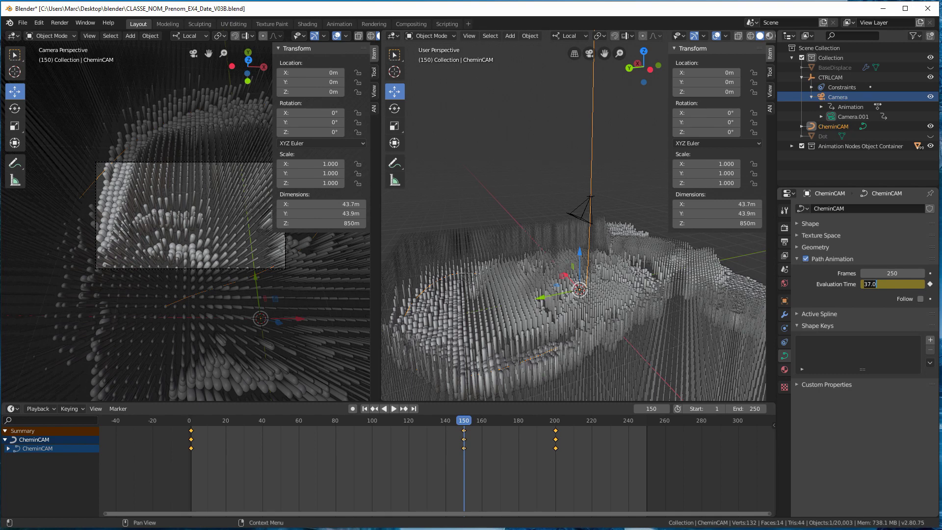
pyautogui.write('35')
pyautogui.press('Return')
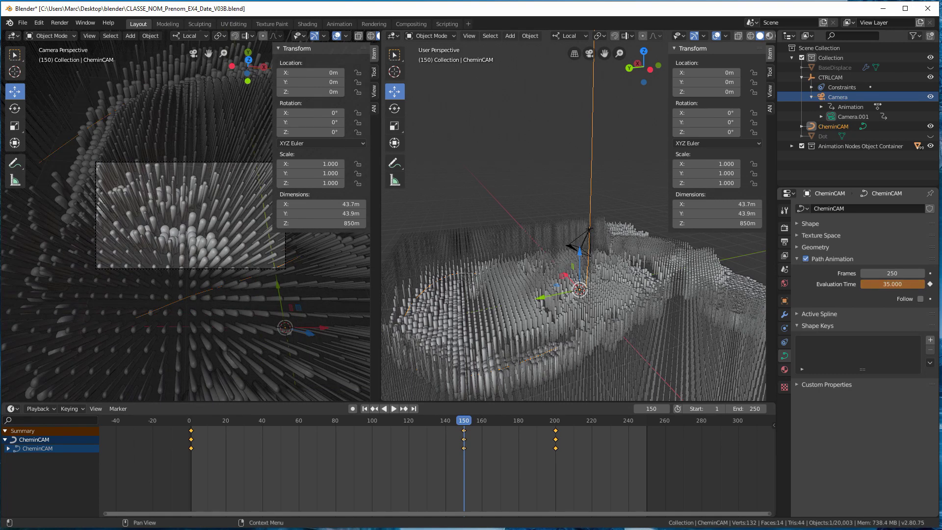
pyautogui.click(893, 283)
pyautogui.write('36')
pyautogui.press('Return')
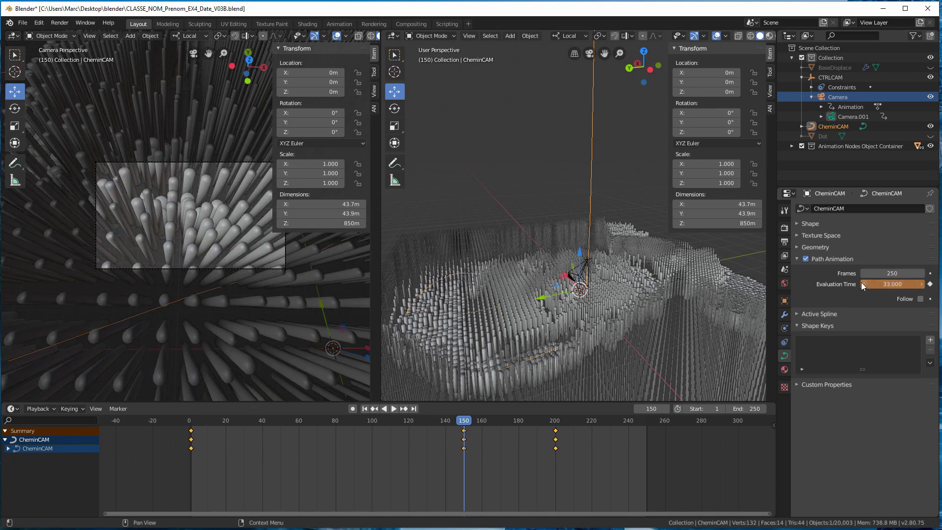
# Step: Replace the CheminCAM path's evaluation time keyframe at frame 150 with 33 and play back the animation
pyautogui.rightClick(886, 285)
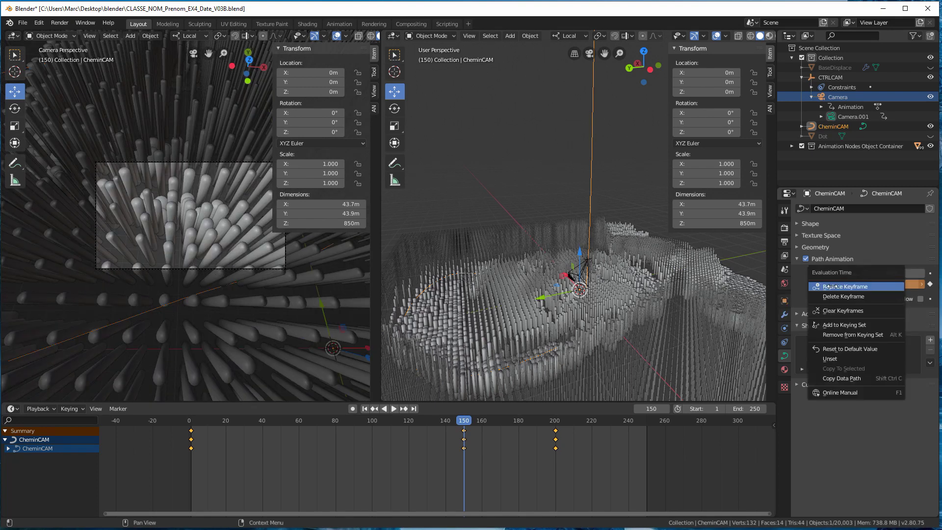
pyautogui.click(880, 284)
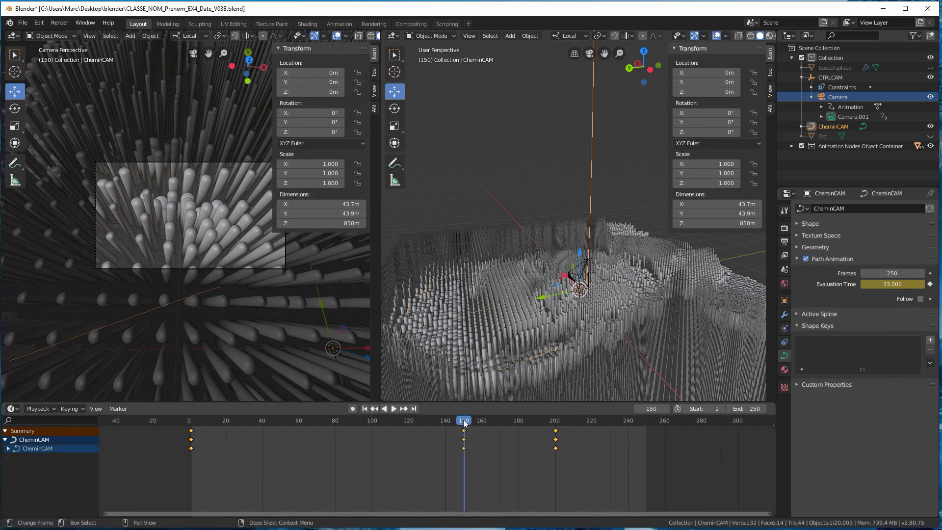
pyautogui.press('space')
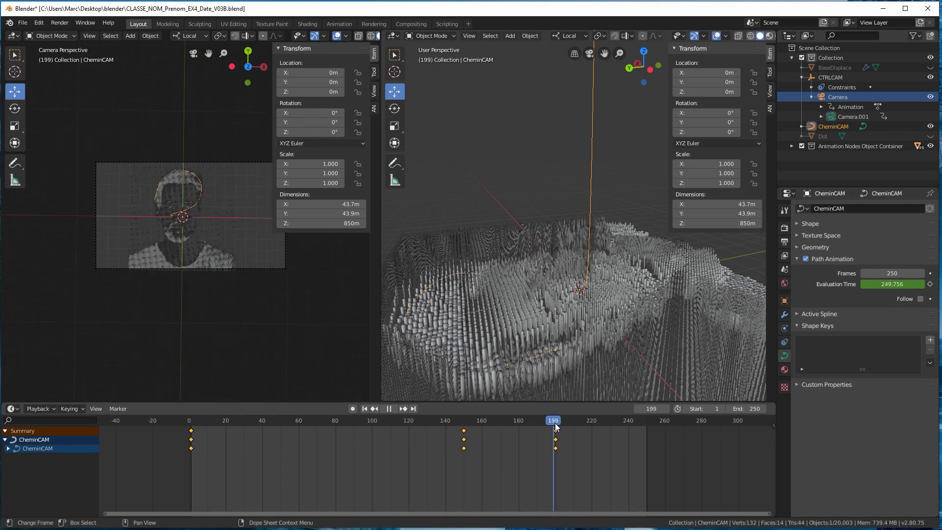
# Step: At frame 177, select the camera, rotate it about -11.1° around its local X axis and keyframe its rotation
pyautogui.moveTo(557, 427); pyautogui.dragTo(513, 429)
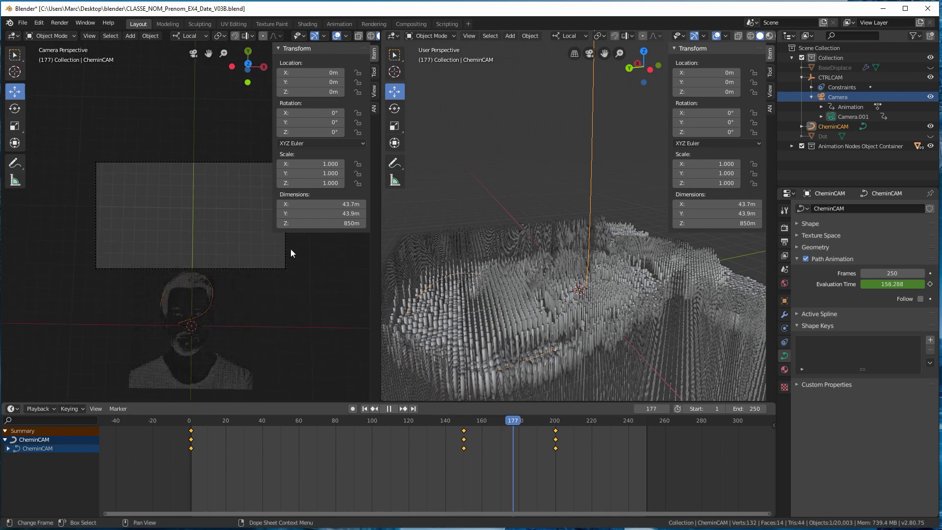
pyautogui.scroll(-3, 577, 133)
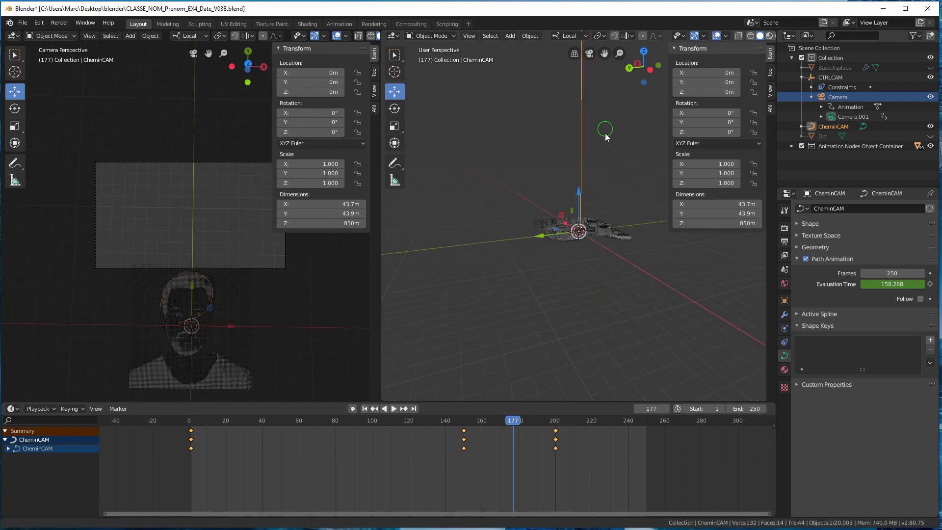
pyautogui.keyDown('shift'); pyautogui.moveTo(605, 134); pyautogui.dragTo(612, 157, button='middle'); pyautogui.keyUp('shift')
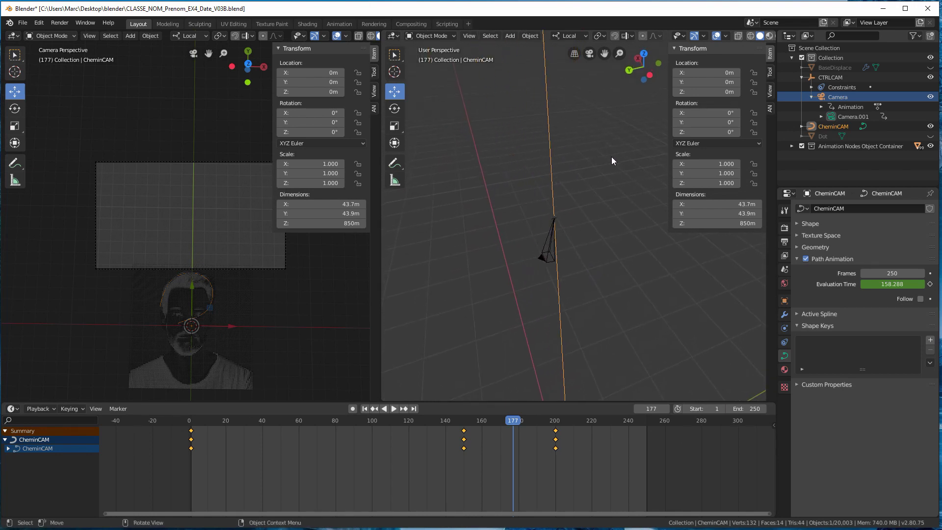
pyautogui.click(546, 240)
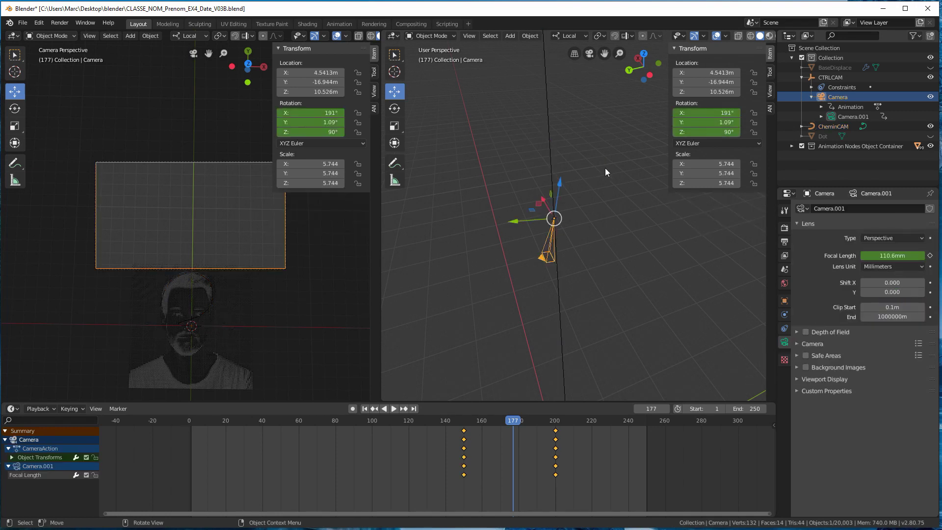
pyautogui.press('r')
pyautogui.press('x')
pyautogui.press('x')
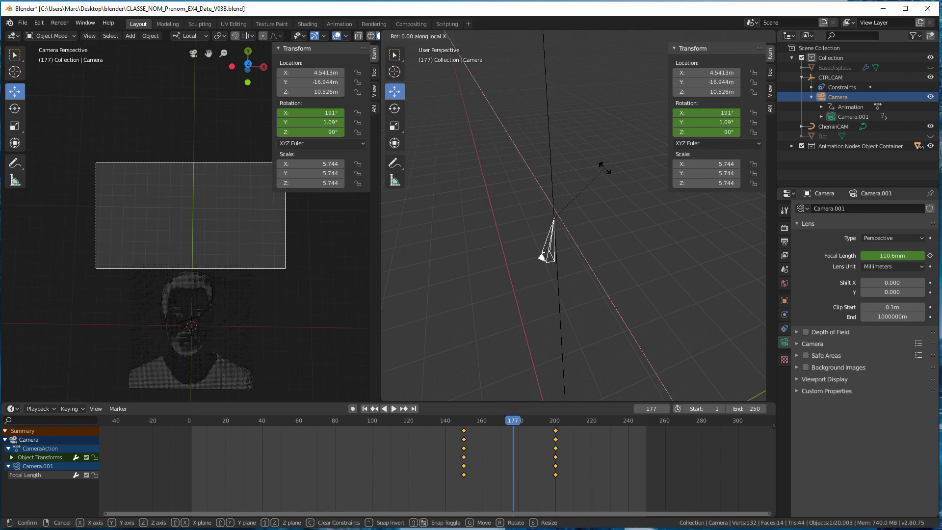
pyautogui.moveTo(602, 159)
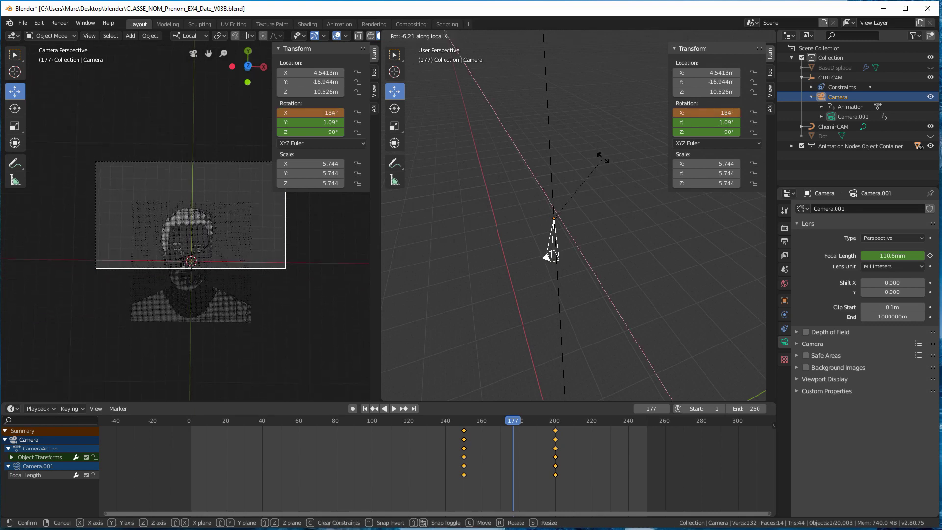
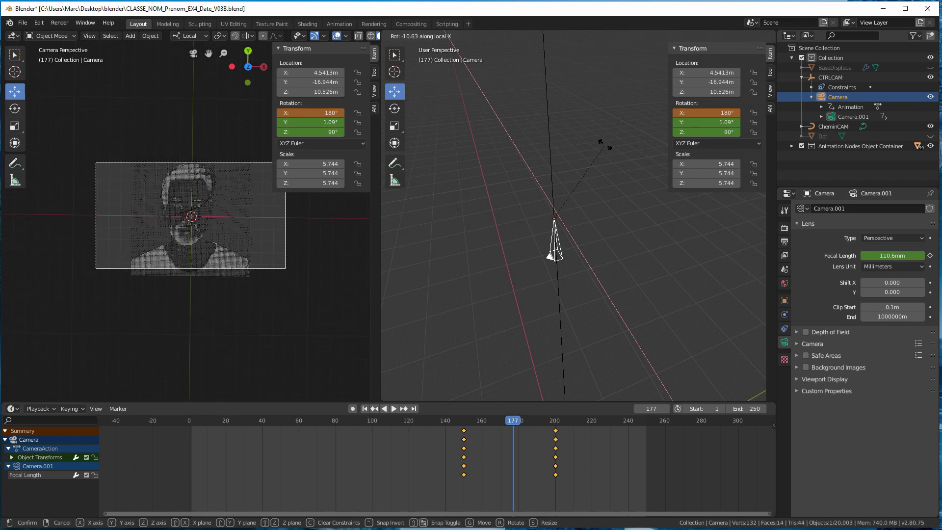
pyautogui.click(605, 144)
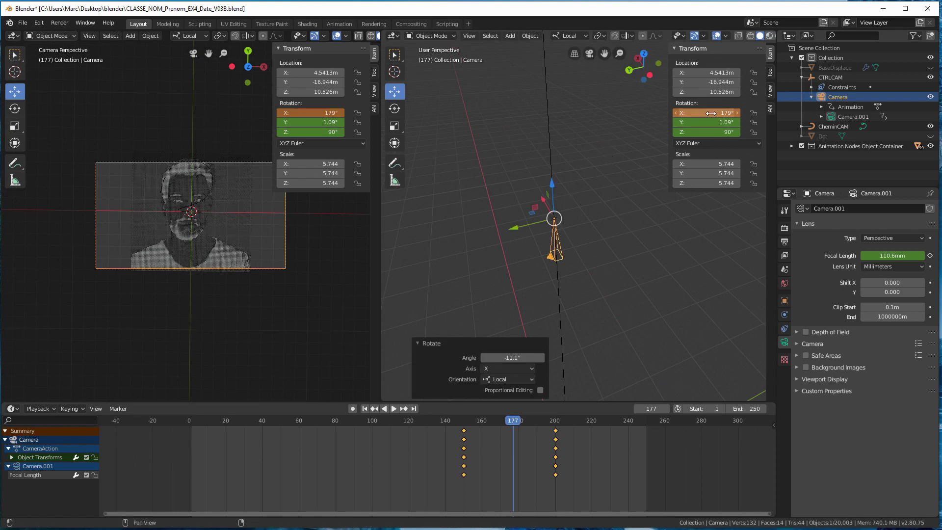
pyautogui.rightClick(683, 113)
pyautogui.click(683, 113)
# Step: Scrub the animation from frame 149 to frame 200 and examine the portrait's framing in the camera view
pyautogui.moveTo(576, 284); pyautogui.dragTo(594, 311, button='middle')
pyautogui.hotkey('shift', 'ctrl', 'space')
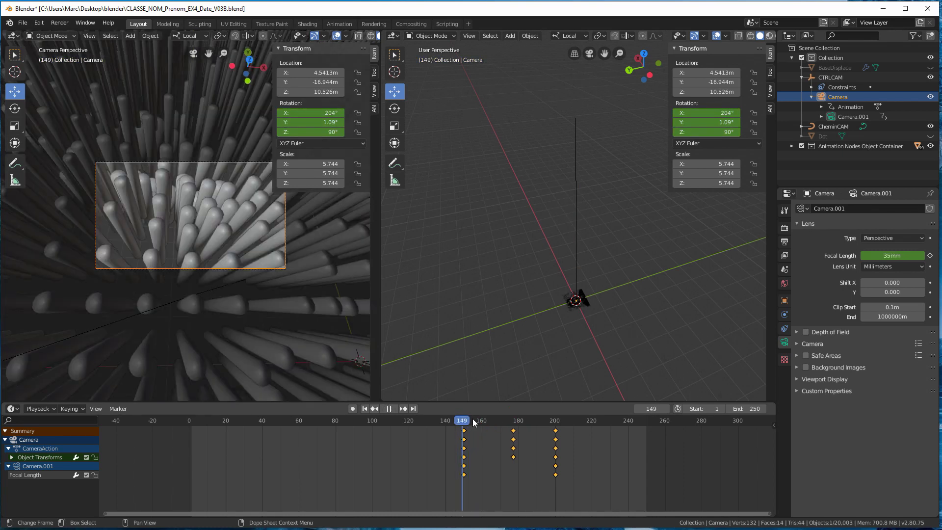
pyautogui.moveTo(483, 423); pyautogui.dragTo(555, 412)
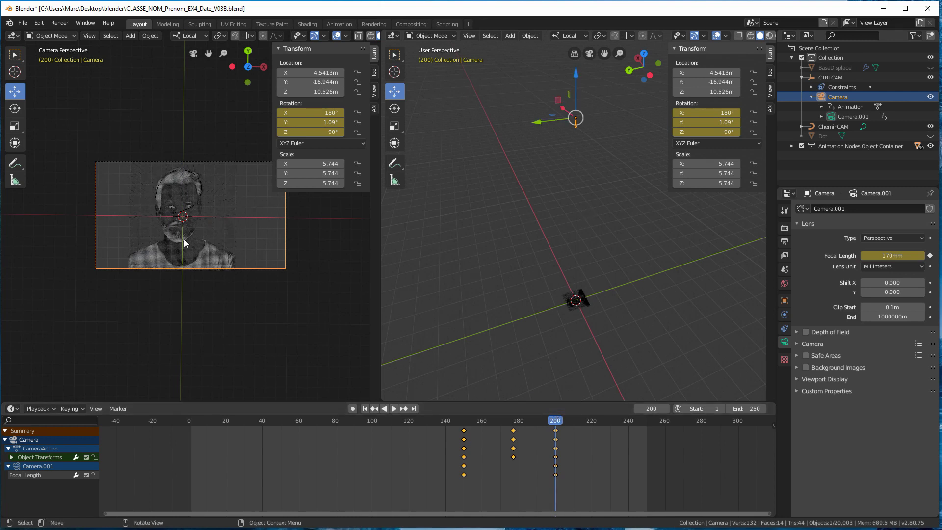
pyautogui.scroll(3, 184, 241)
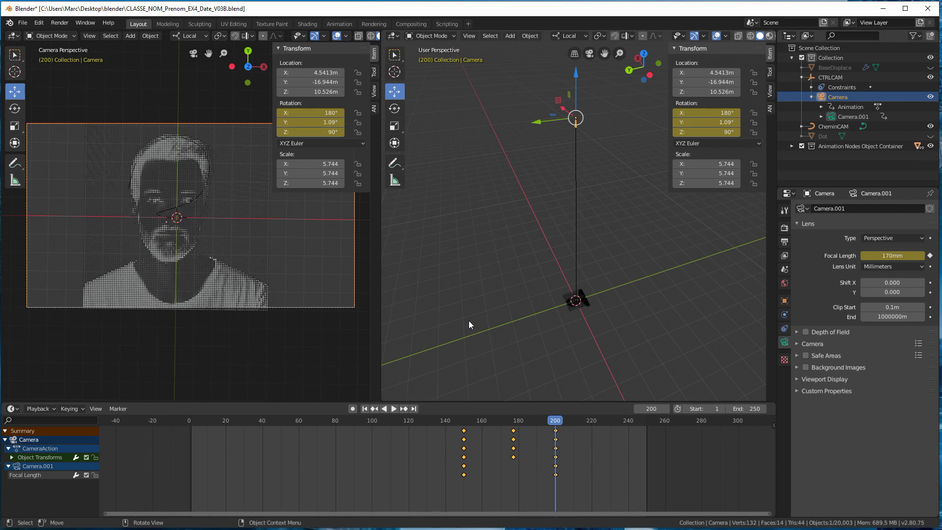
pyautogui.scroll(3, 245, 317)
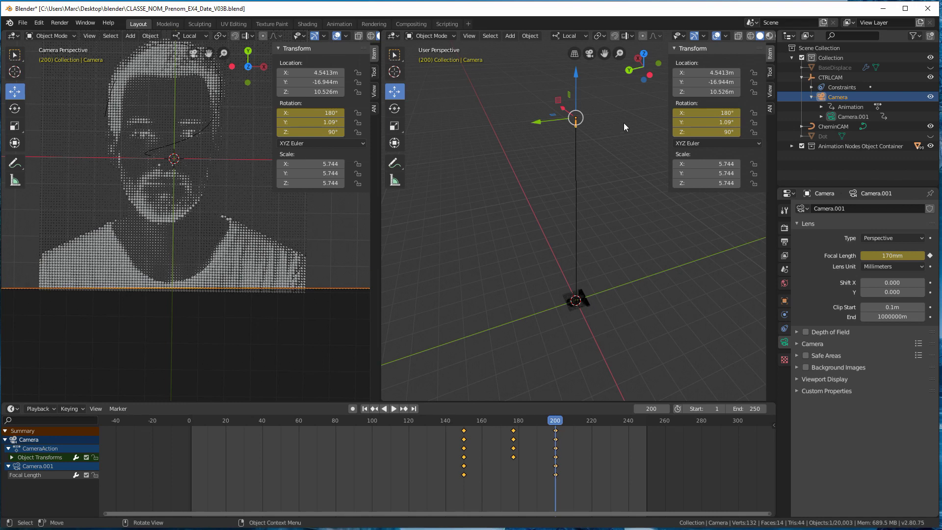
# Step: Rotate the camera about -0.73° around its local Z axis and replace its rotation keyframe at frame 200
pyautogui.scroll(-3, 619, 187)
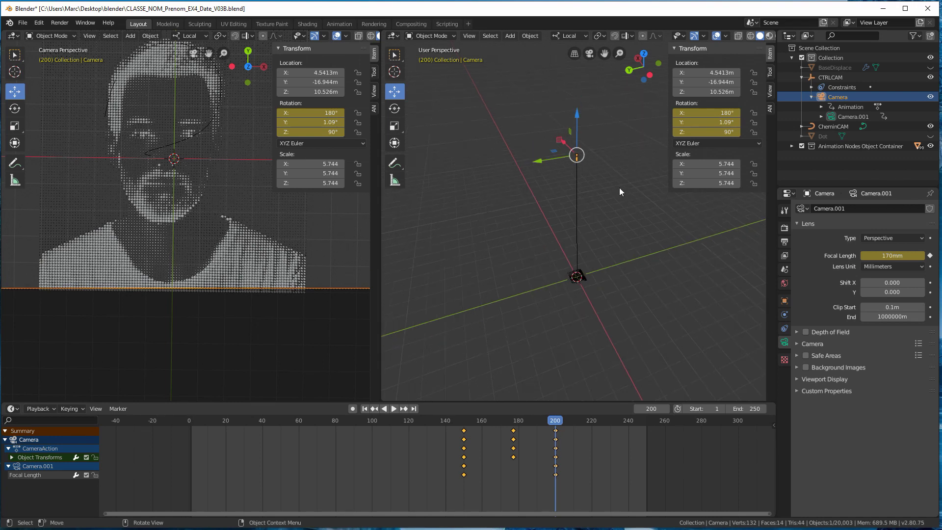
pyautogui.press('r')
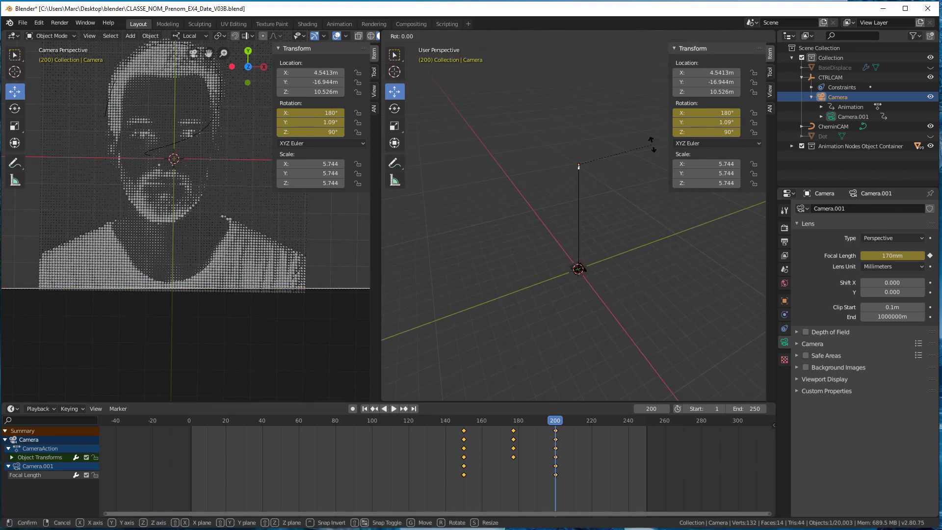
pyautogui.press('z')
pyautogui.press('z')
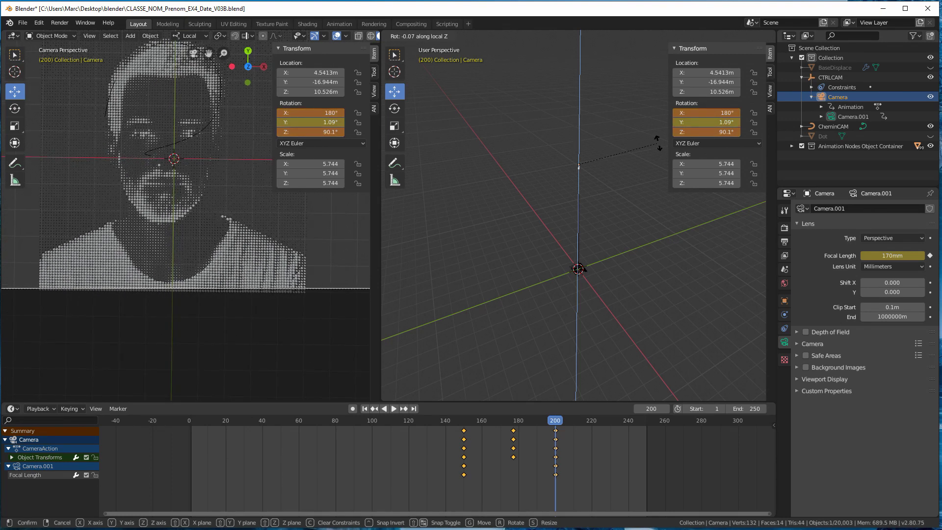
pyautogui.click(658, 144)
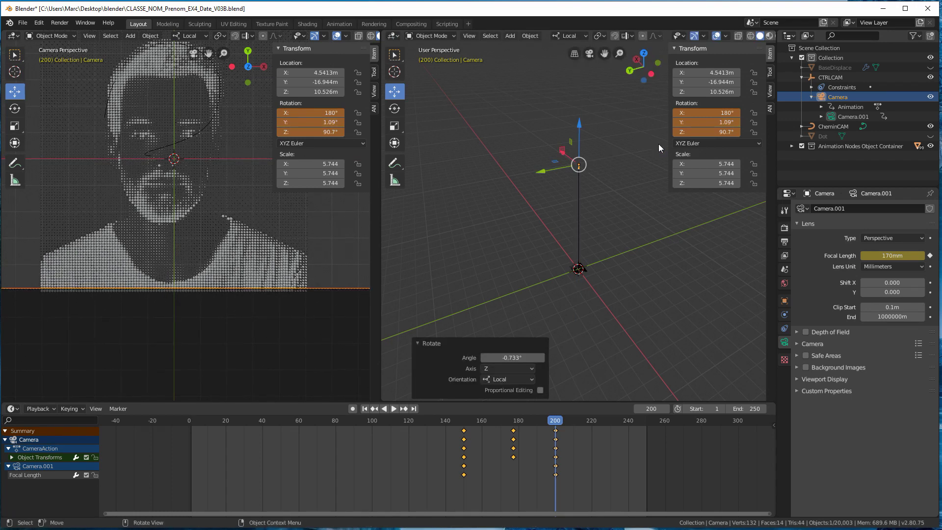
pyautogui.moveTo(656, 148); pyautogui.dragTo(624, 180, button='middle')
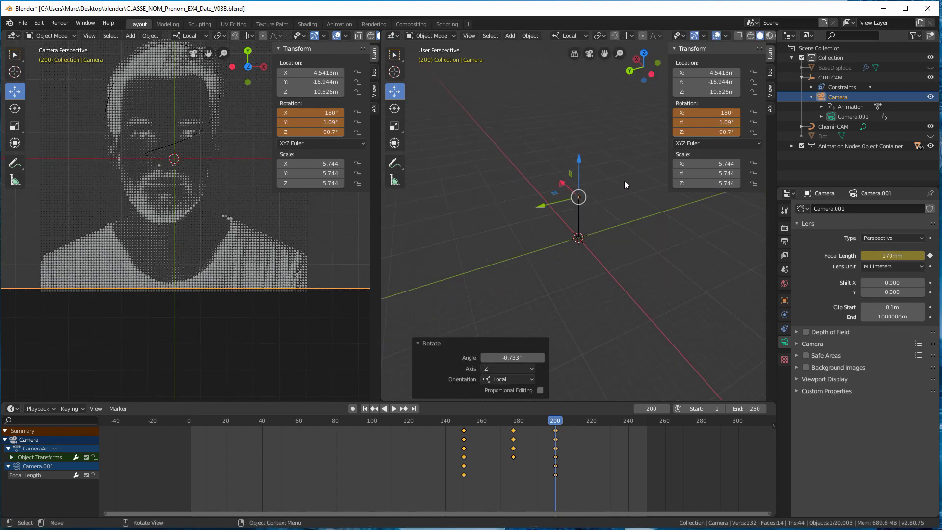
pyautogui.rightClick(707, 115)
pyautogui.click(696, 118)
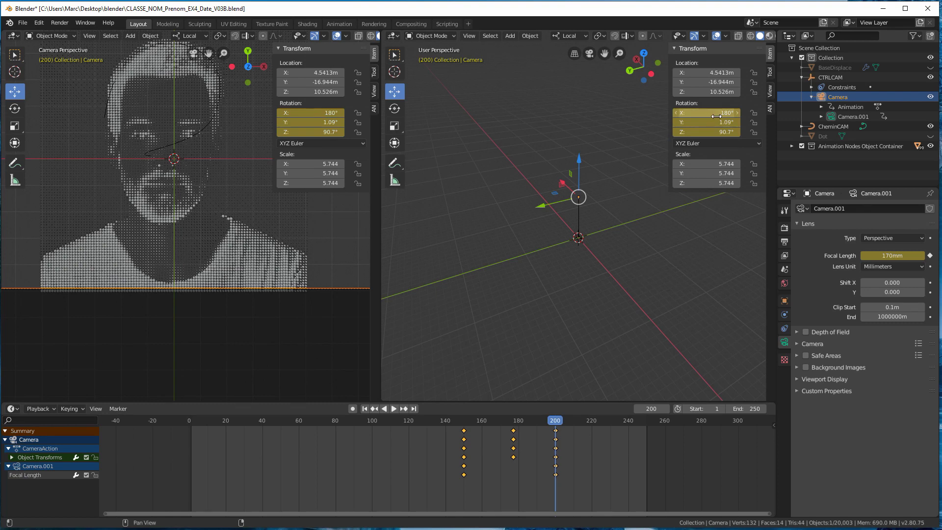
# Step: Go back to frame 149 and examine the camera's position among the pins in the user perspective view
pyautogui.scroll(-1, 551, 269)
pyautogui.moveTo(552, 269); pyautogui.dragTo(549, 243, button='middle')
pyautogui.scroll(1, 548, 242)
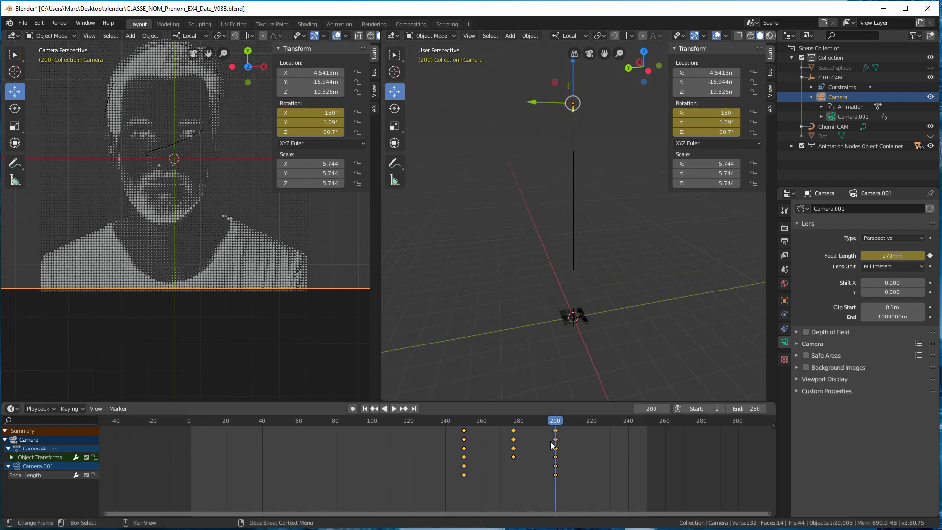
pyautogui.moveTo(502, 426); pyautogui.dragTo(463, 429)
pyautogui.scroll(1, 463, 429)
pyautogui.scroll(4, 555, 360)
pyautogui.scroll(-5, 555, 360)
pyautogui.keyDown('shift'); pyautogui.moveTo(552, 249); pyautogui.dragTo(564, 188, button='middle'); pyautogui.keyUp('shift')
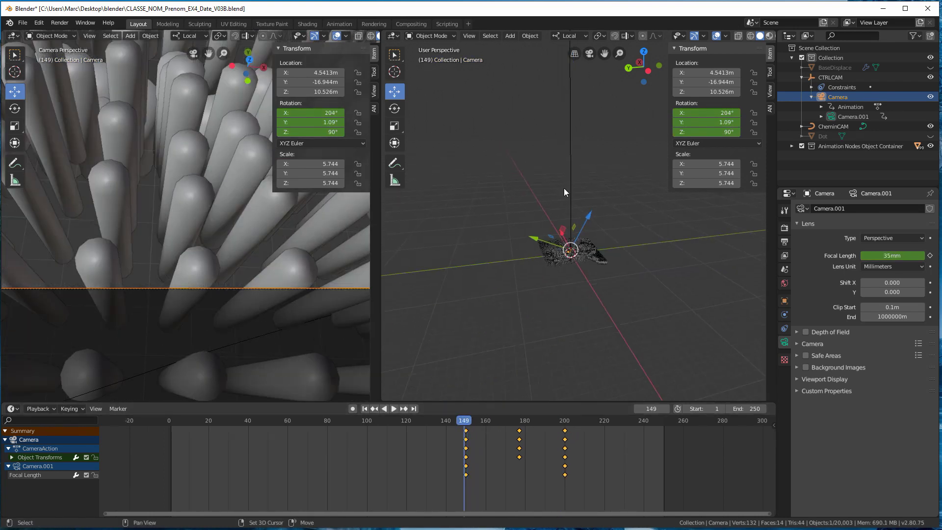
pyautogui.scroll(3, 563, 295)
pyautogui.keyDown('shift'); pyautogui.moveTo(563, 307); pyautogui.dragTo(573, 226, button='middle'); pyautogui.keyUp('shift')
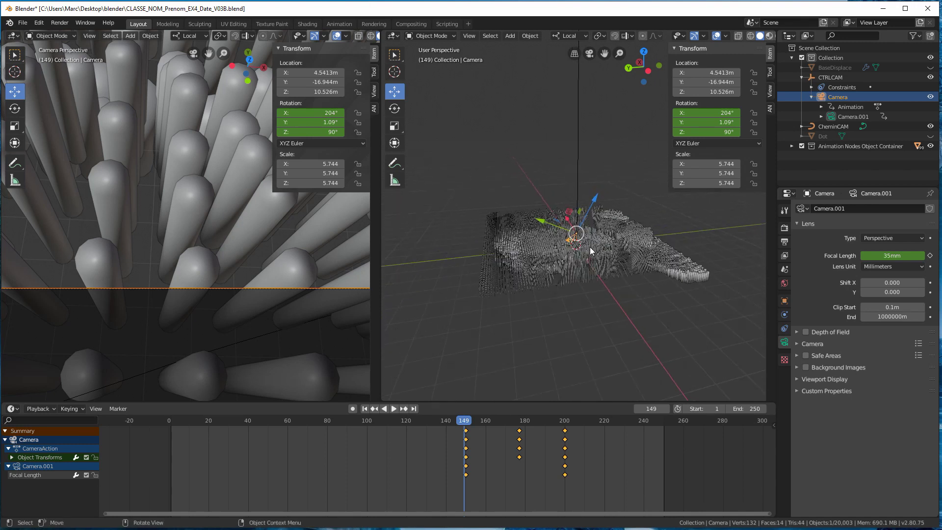
pyautogui.scroll(4, 579, 252)
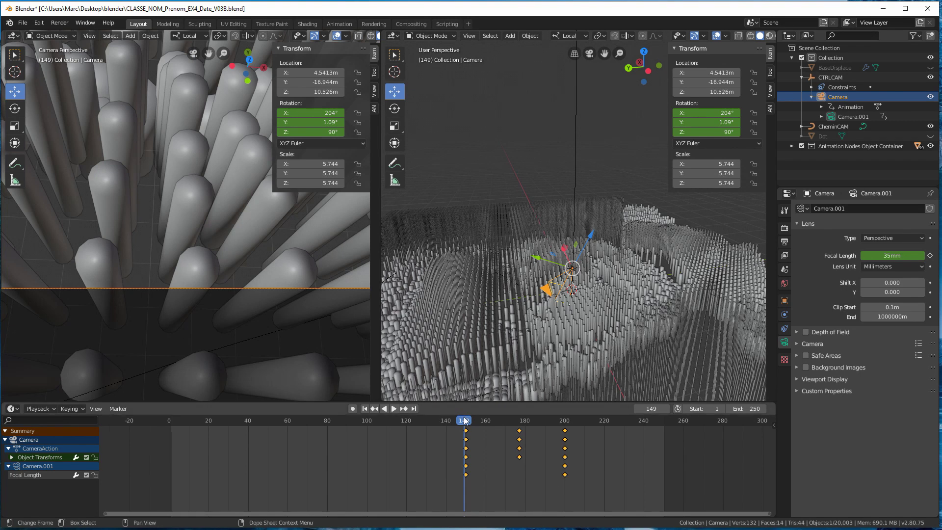
# Step: Go to frame 171, inspect the pin relief from several angles and frame the camera in the user perspective view
pyautogui.moveTo(466, 421); pyautogui.dragTo(505, 319)
pyautogui.moveTo(504, 319); pyautogui.dragTo(621, 346, button='middle')
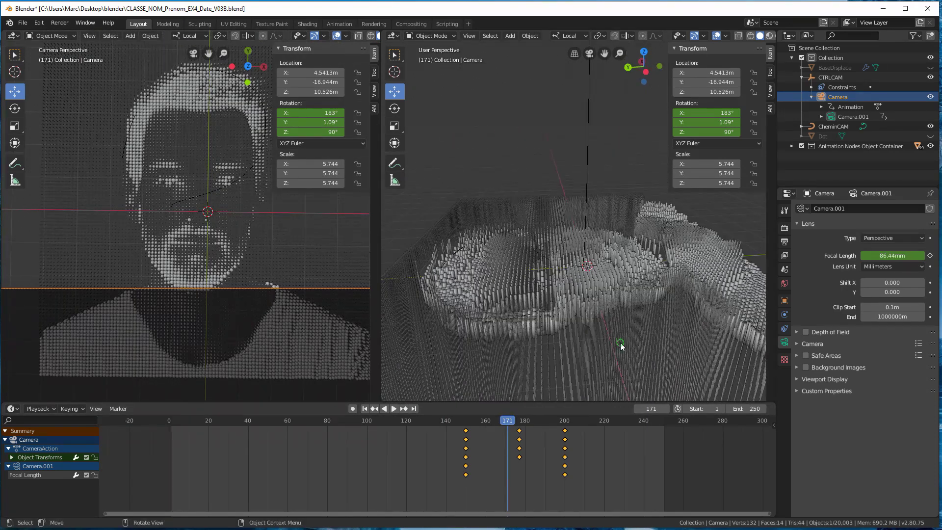
pyautogui.scroll(10, 620, 345)
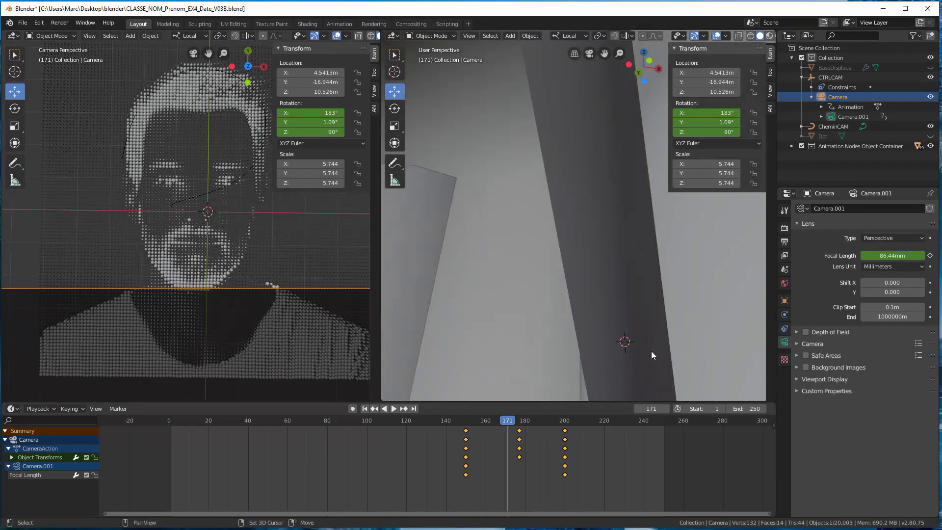
pyautogui.scroll(-10, 652, 352)
pyautogui.moveTo(651, 351); pyautogui.dragTo(513, 309, button='middle')
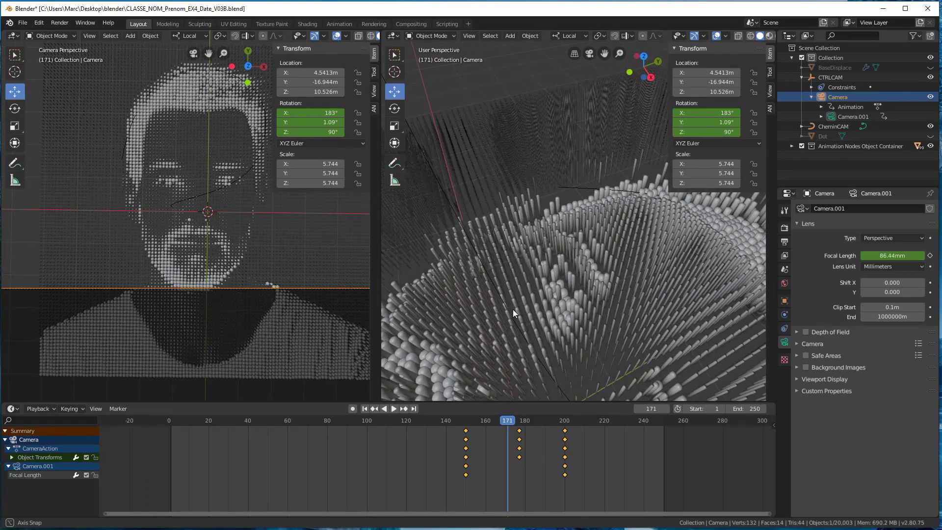
pyautogui.moveTo(673, 384)
pyautogui.mouseDown(button='middle')
pyautogui.moveTo(595, 305)
pyautogui.moveTo(563, 300)
pyautogui.moveTo(505, 204)
pyautogui.moveTo(535, 220)
pyautogui.mouseUp(button='middle')
pyautogui.click(842, 98)
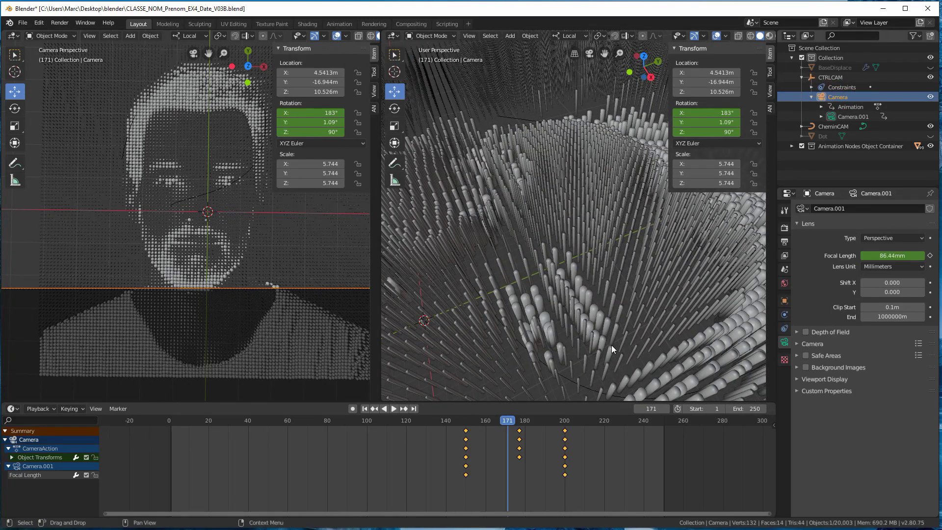
pyautogui.press('KP_Decimal')
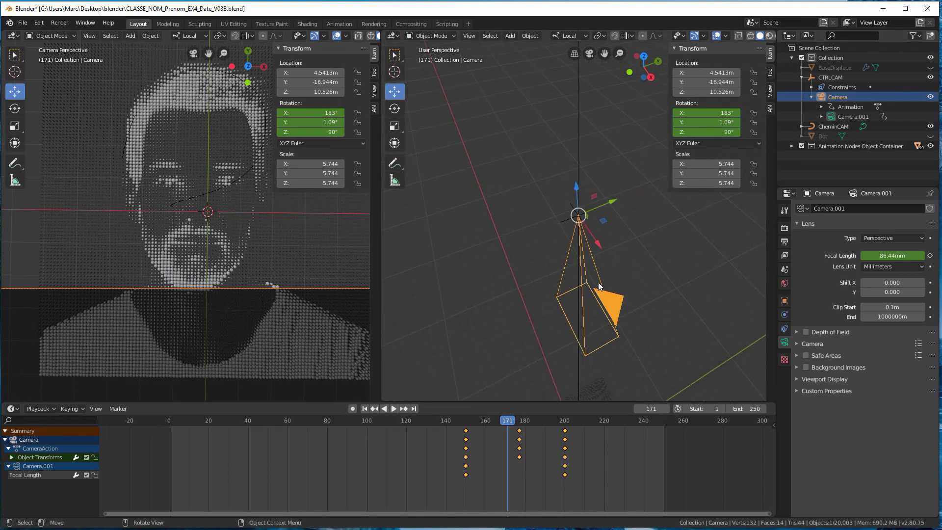
# Step: Go to frame 121 and frame the camera among the pins in the user perspective view
pyautogui.press('space')
pyautogui.click(401, 425)
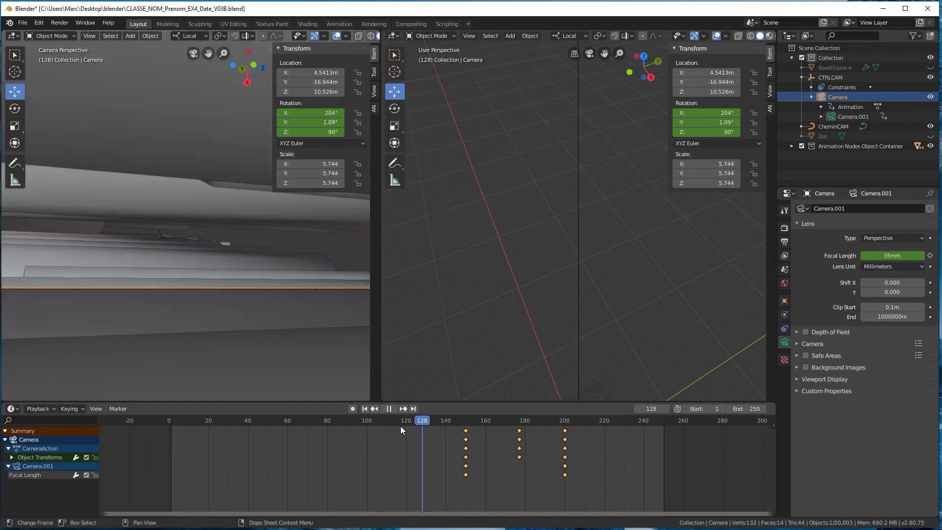
pyautogui.moveTo(401, 426); pyautogui.dragTo(408, 423)
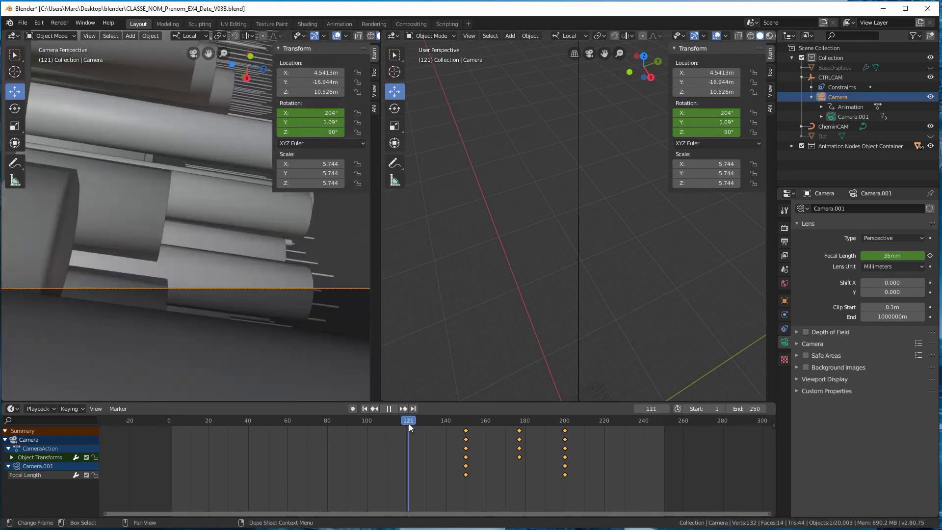
pyautogui.press('space')
pyautogui.scroll(-5, 579, 265)
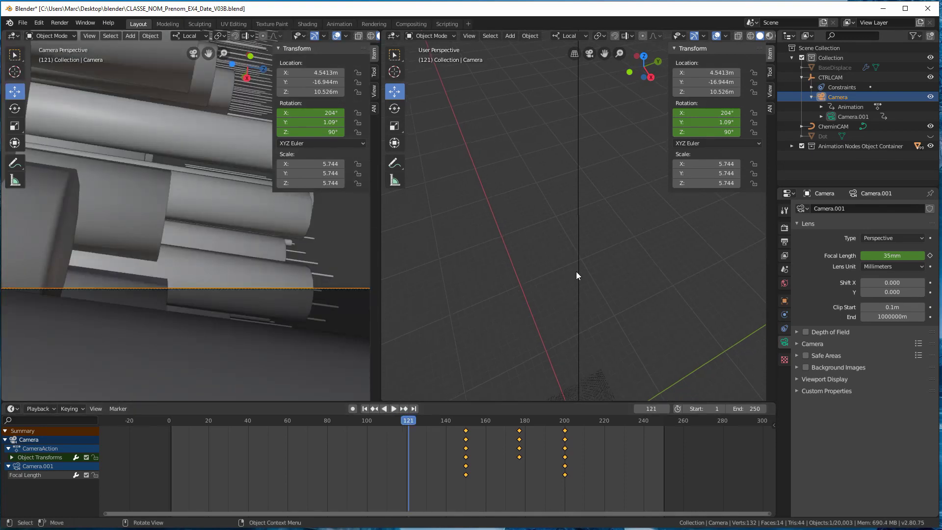
pyautogui.scroll(4, 613, 306)
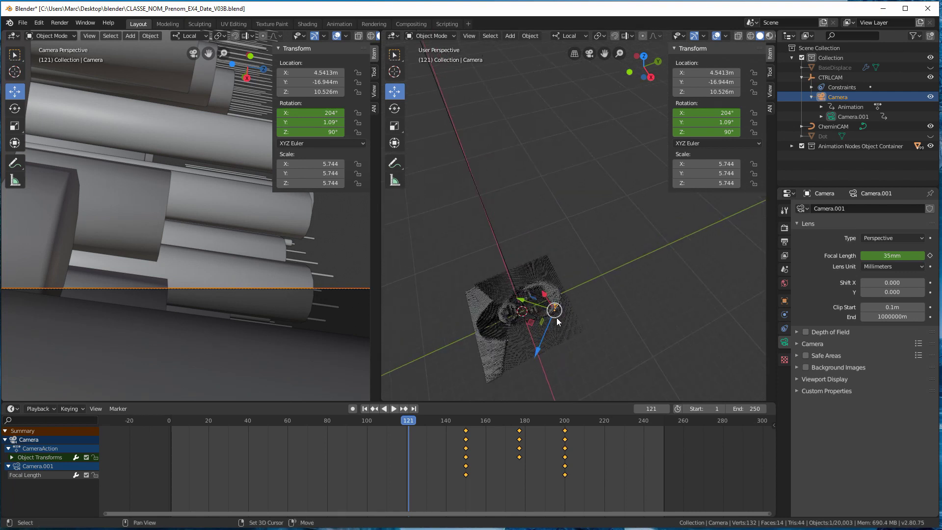
pyautogui.scroll(2, 560, 290)
pyautogui.press('KP_Decimal')
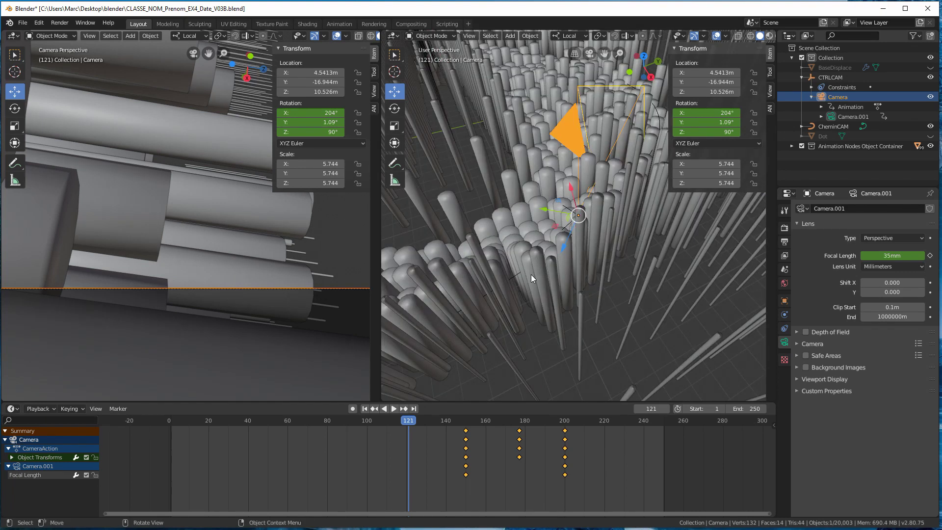
# Step: Scrub back from frame 139 to frame 118 and examine how the camera travels through the pin relief
pyautogui.scroll(-6, 531, 275)
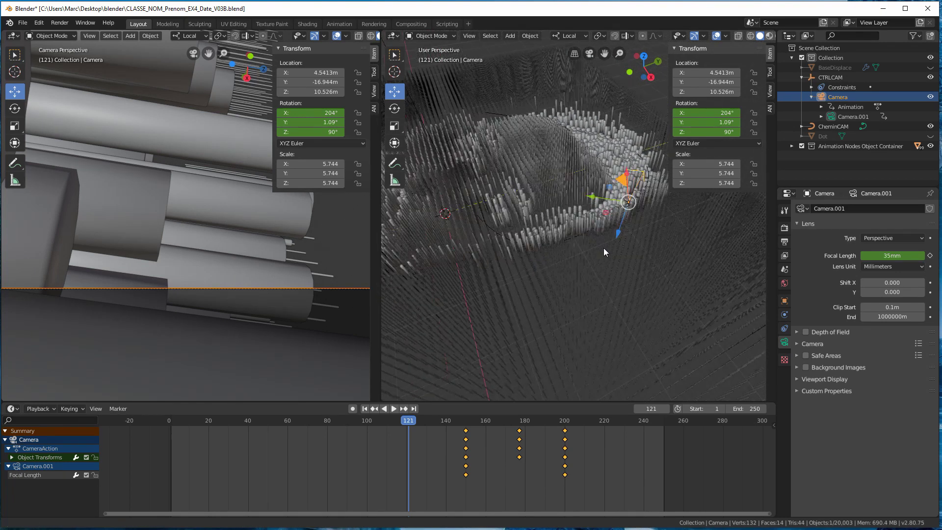
pyautogui.scroll(2, 613, 246)
pyautogui.press('space')
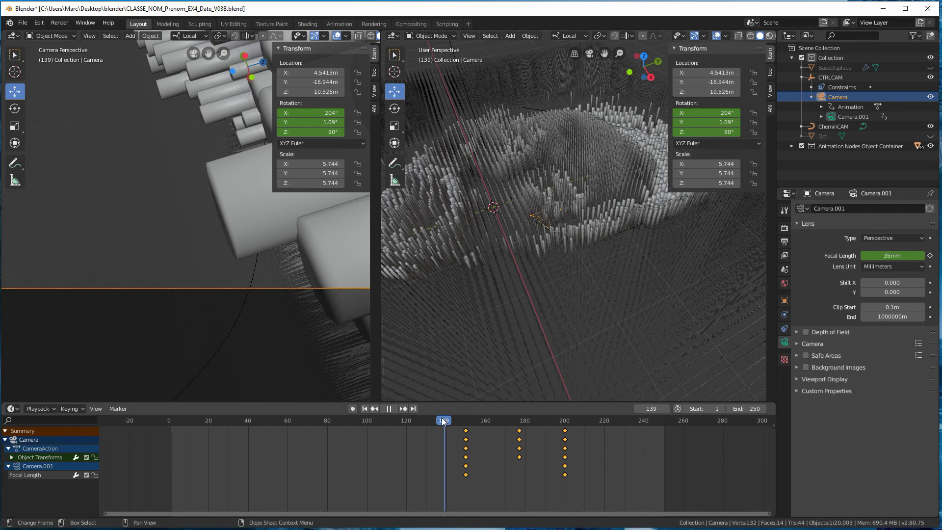
pyautogui.moveTo(443, 421); pyautogui.dragTo(441, 421)
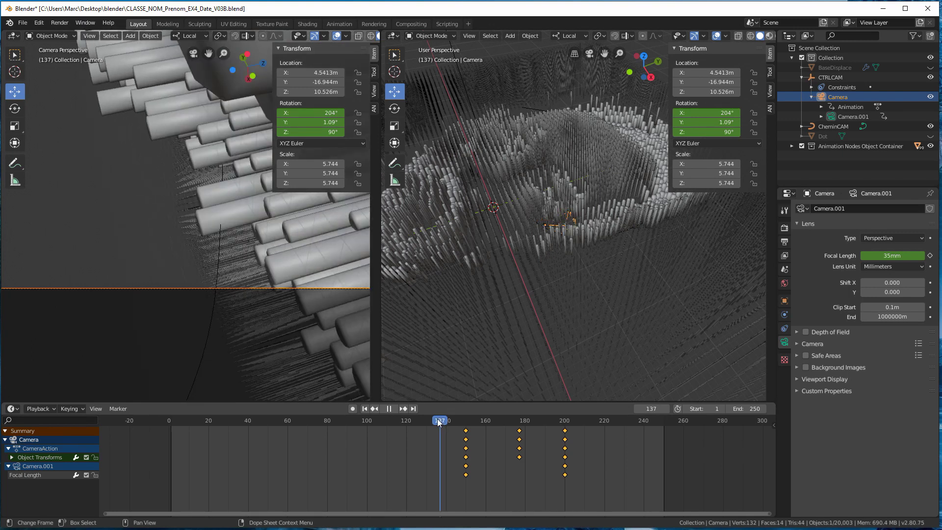
pyautogui.moveTo(438, 421); pyautogui.dragTo(402, 428)
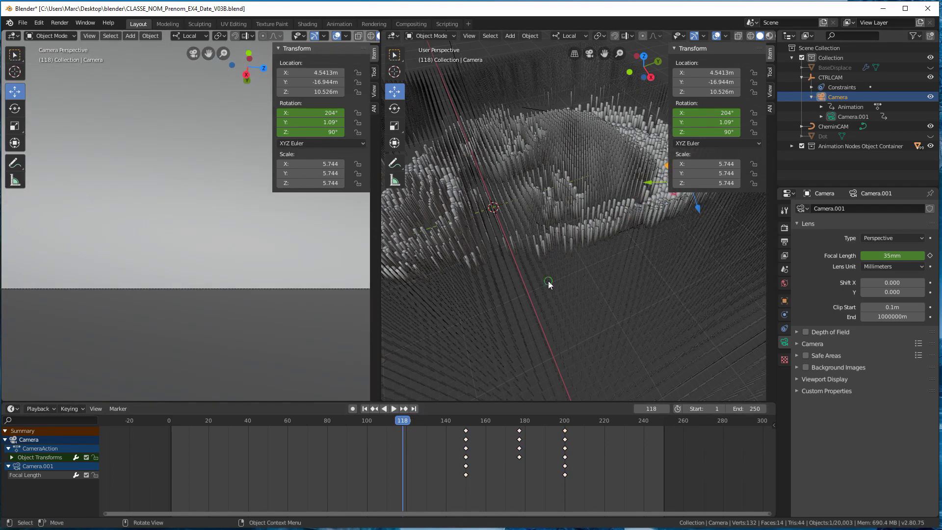
pyautogui.moveTo(551, 284); pyautogui.dragTo(484, 305, button='middle')
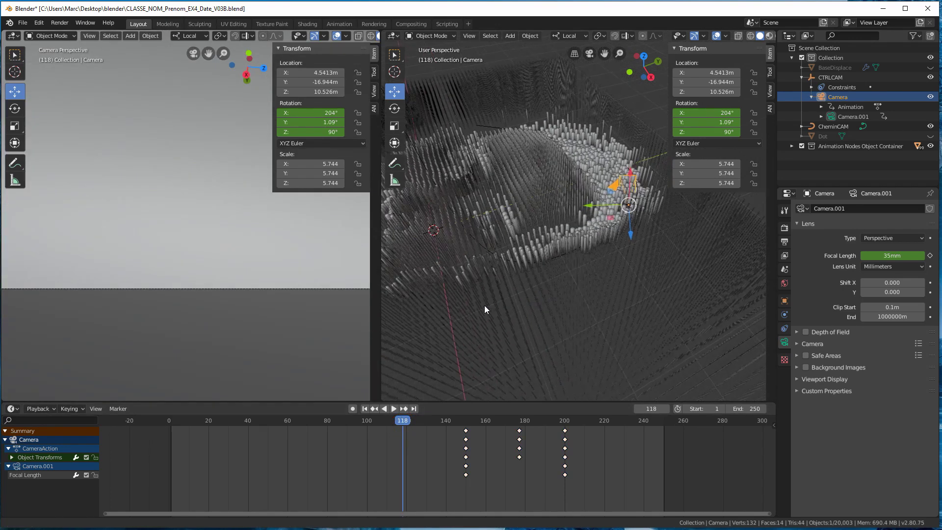
# Step: At frame 120, set the camera's X, Y and Z rotation to 0° and keyframe the rotation
pyautogui.click(407, 426)
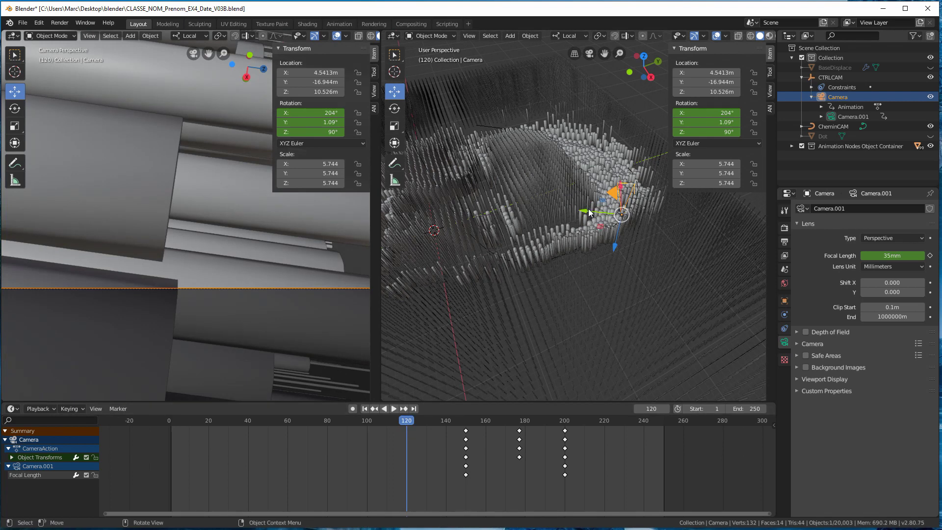
pyautogui.moveTo(600, 211)
pyautogui.mouseDown(button='middle')
pyautogui.moveTo(522, 229)
pyautogui.moveTo(589, 225)
pyautogui.mouseUp(button='middle')
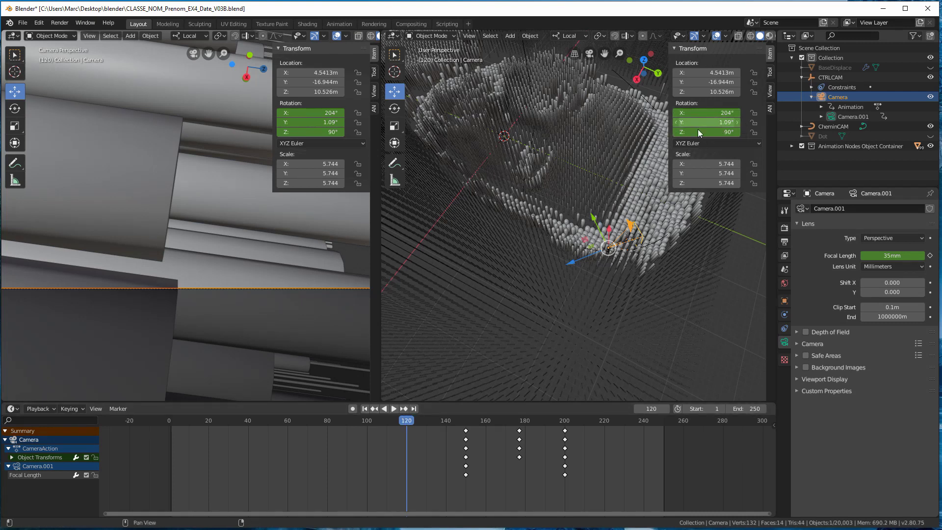
pyautogui.click(694, 113)
pyautogui.write('0')
pyautogui.press('Return')
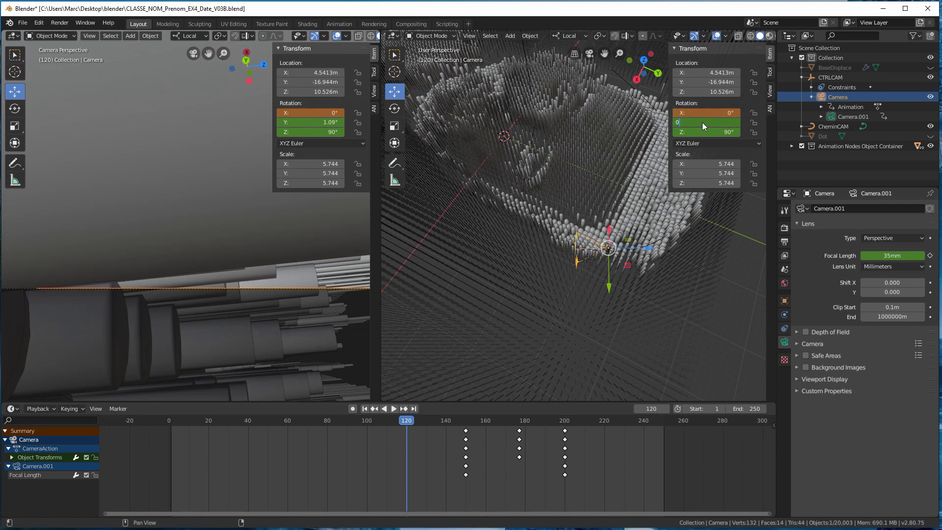
pyautogui.press('Return')
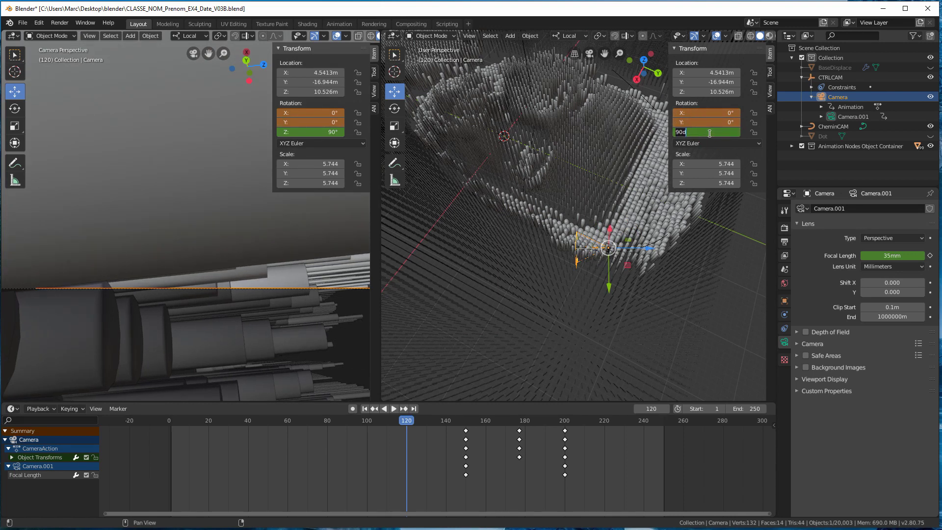
pyautogui.click(709, 133)
pyautogui.write('0')
pyautogui.press('Return')
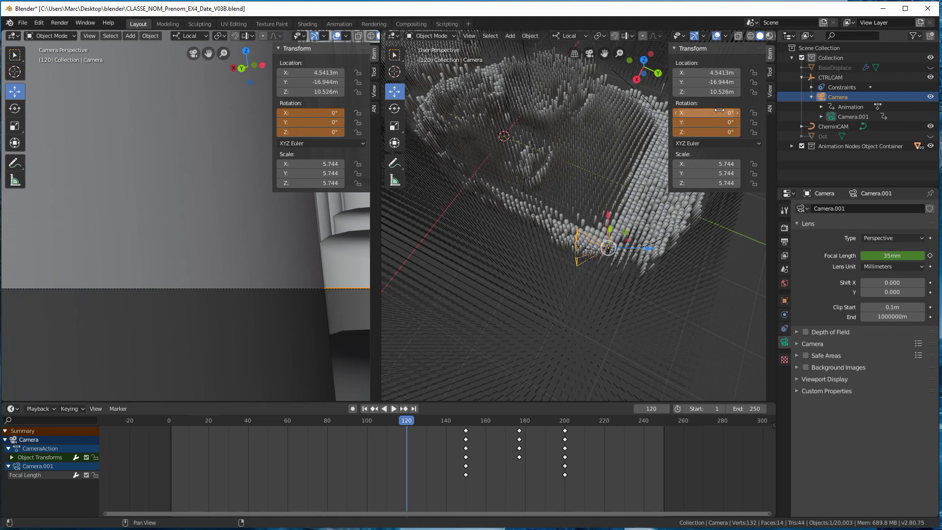
pyautogui.rightClick(692, 112)
pyautogui.click(689, 112)
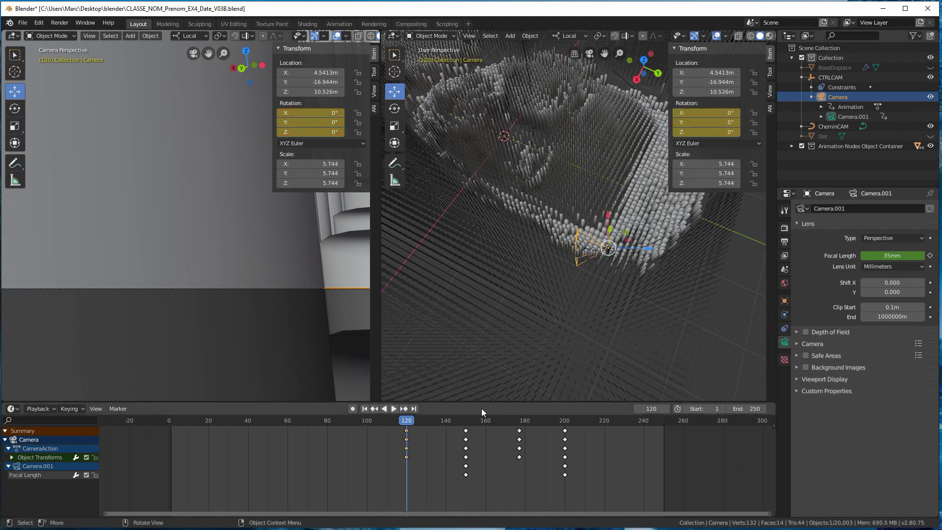
# Step: Scrub through frames 120 to 146 and examine the camera's rotation in both views
pyautogui.press('space')
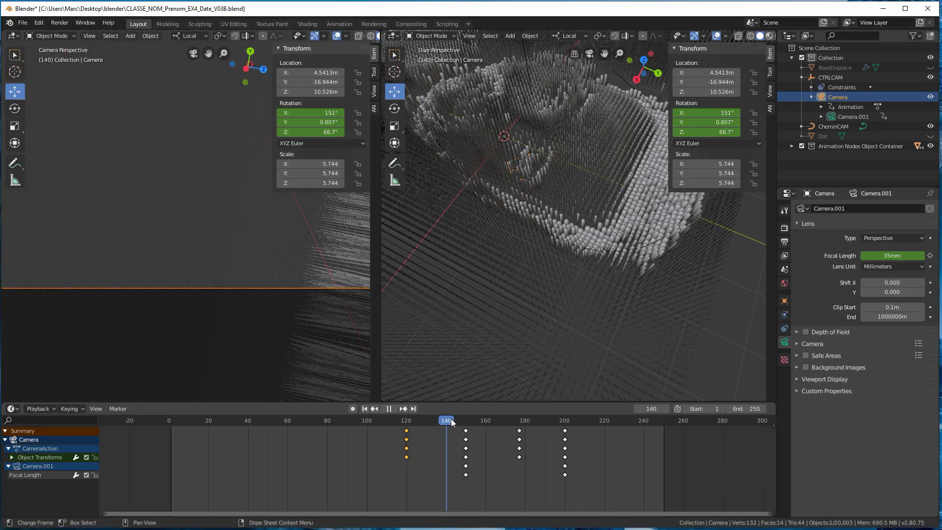
pyautogui.moveTo(465, 423); pyautogui.dragTo(441, 276)
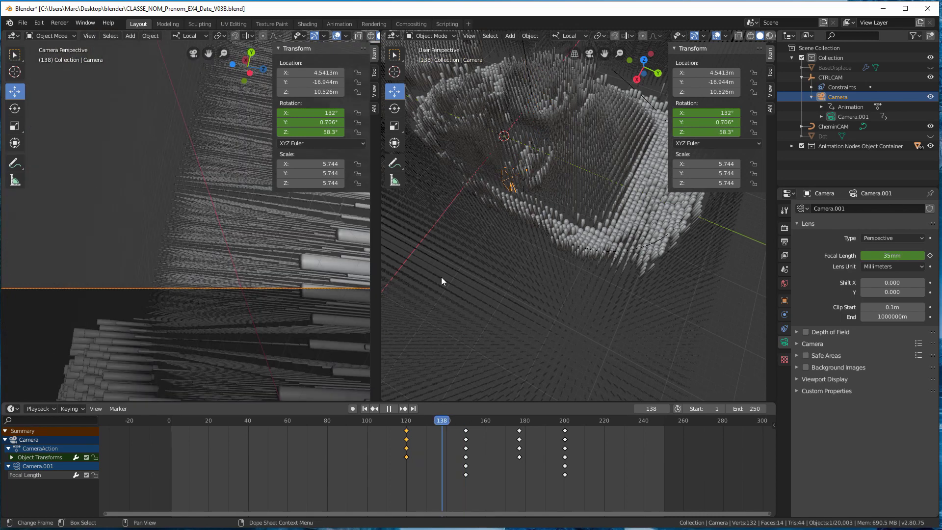
pyautogui.press('Escape')
pyautogui.moveTo(537, 172); pyautogui.dragTo(535, 234, button='middle')
pyautogui.scroll(-5, 517, 287)
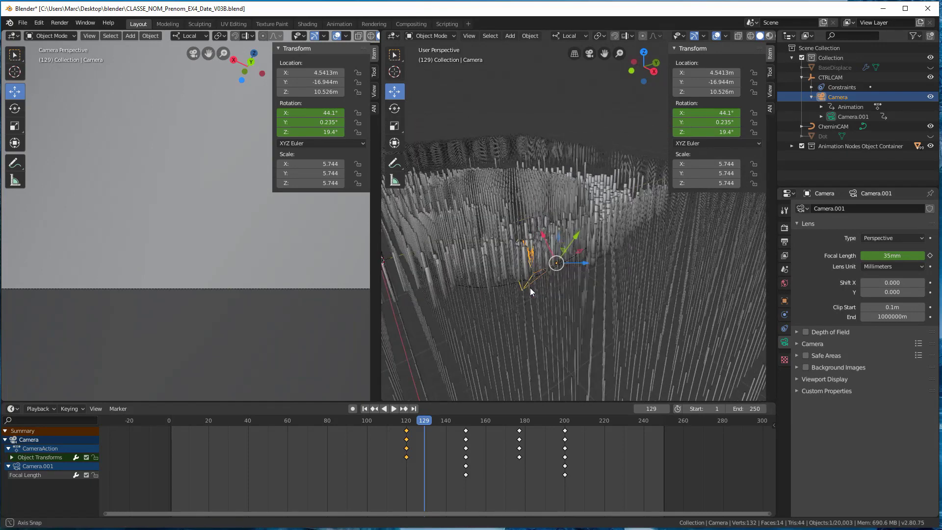
pyautogui.press('space')
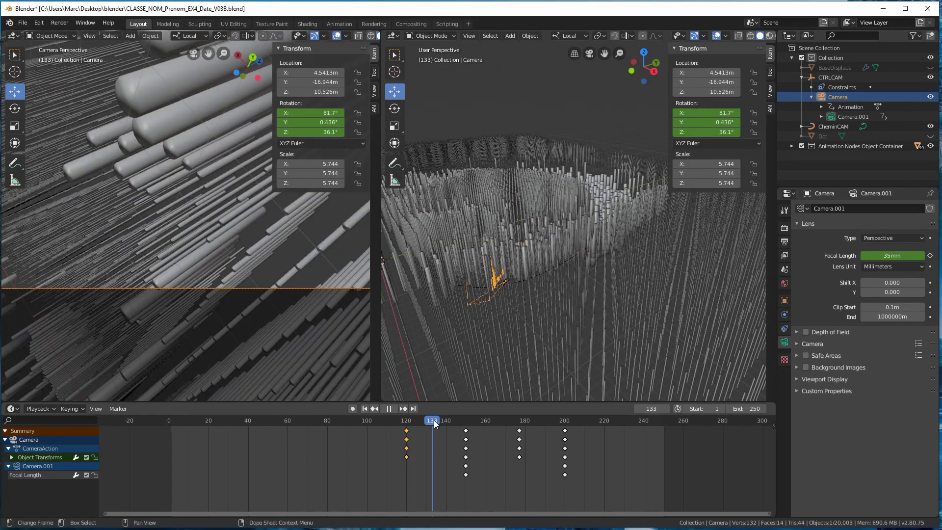
pyautogui.press('space')
pyautogui.moveTo(525, 252); pyautogui.dragTo(659, 281, button='middle')
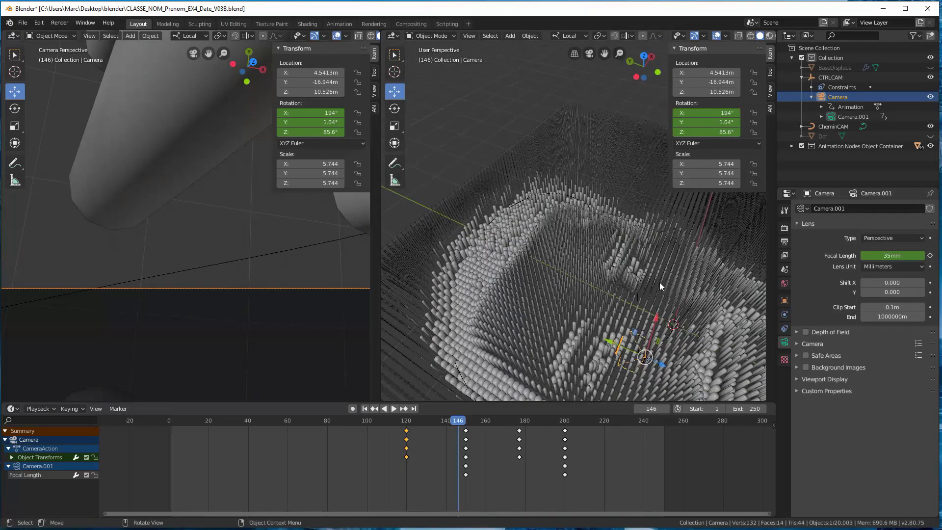
# Step: Hide the Animation Nodes Object Container in the viewport and review the camera's turning along the bare path between frames 124 and 150
pyautogui.click(930, 146)
pyautogui.moveTo(608, 335); pyautogui.dragTo(526, 281, button='middle')
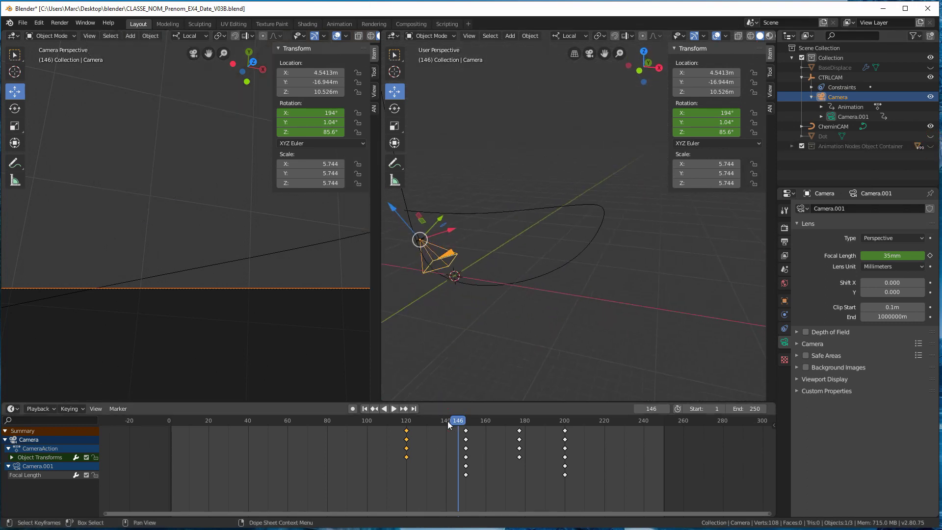
pyautogui.hotkey('shift', 'ctrl', 'space')
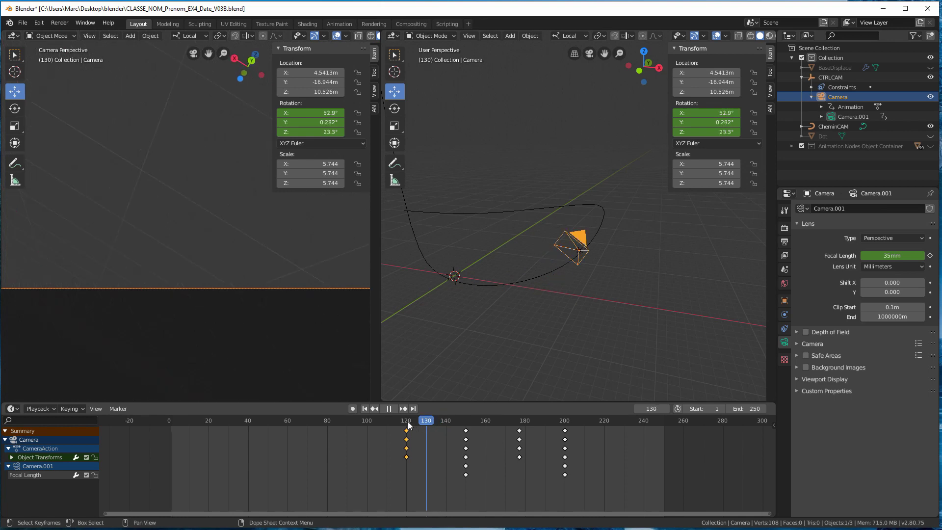
pyautogui.moveTo(408, 425); pyautogui.dragTo(431, 418)
pyautogui.press('space')
pyautogui.moveTo(525, 311)
pyautogui.mouseDown(button='middle')
pyautogui.moveTo(526, 324)
pyautogui.moveTo(493, 345)
pyautogui.moveTo(523, 319)
pyautogui.mouseUp(button='middle')
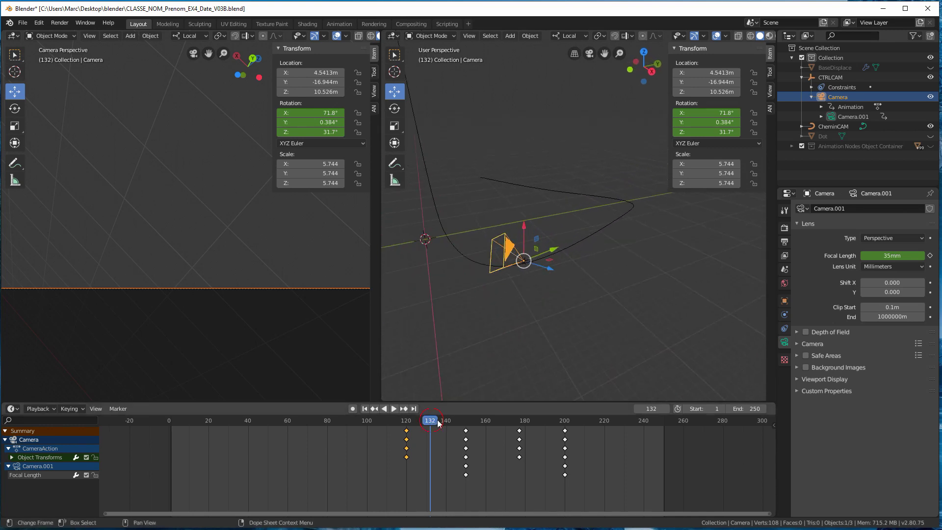
pyautogui.press('space')
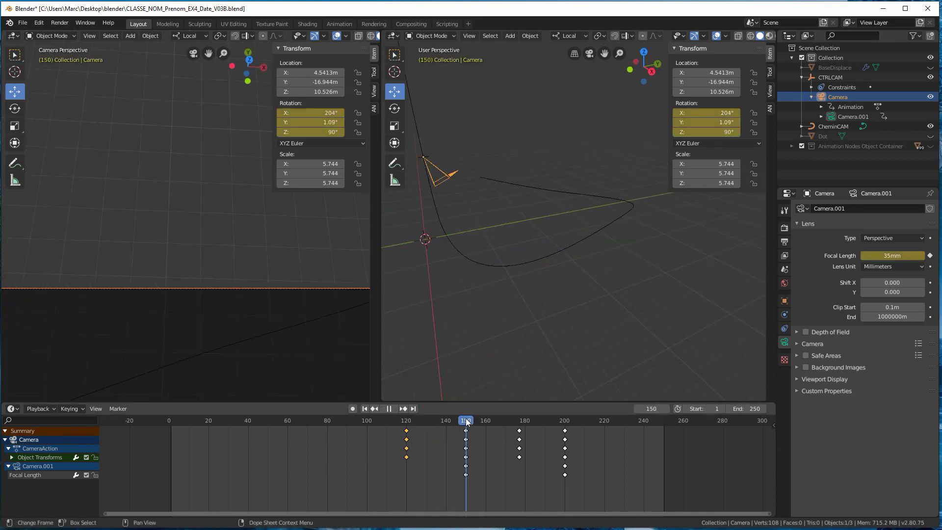
pyautogui.moveTo(456, 418); pyautogui.dragTo(414, 408)
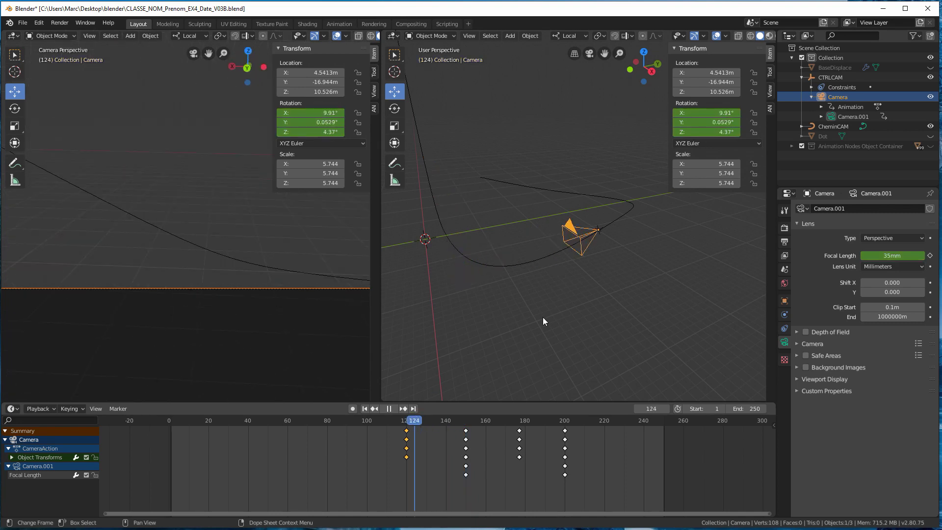
pyautogui.press('space')
pyautogui.moveTo(540, 331); pyautogui.dragTo(495, 373, button='middle')
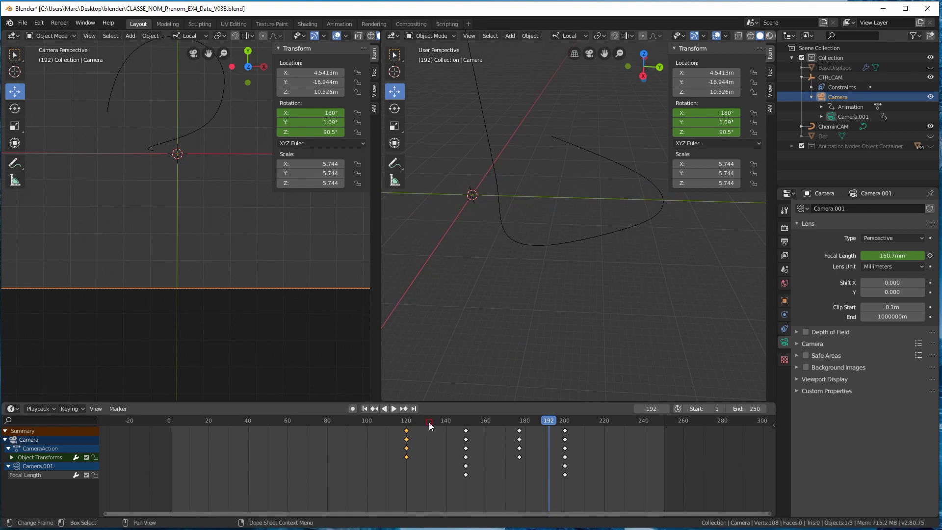
# Step: At frame 128, rotate the camera about -57.2° around its local Y axis
pyautogui.moveTo(430, 425)
pyautogui.mouseDown()
pyautogui.moveTo(406, 427)
pyautogui.moveTo(421, 424)
pyautogui.mouseUp()
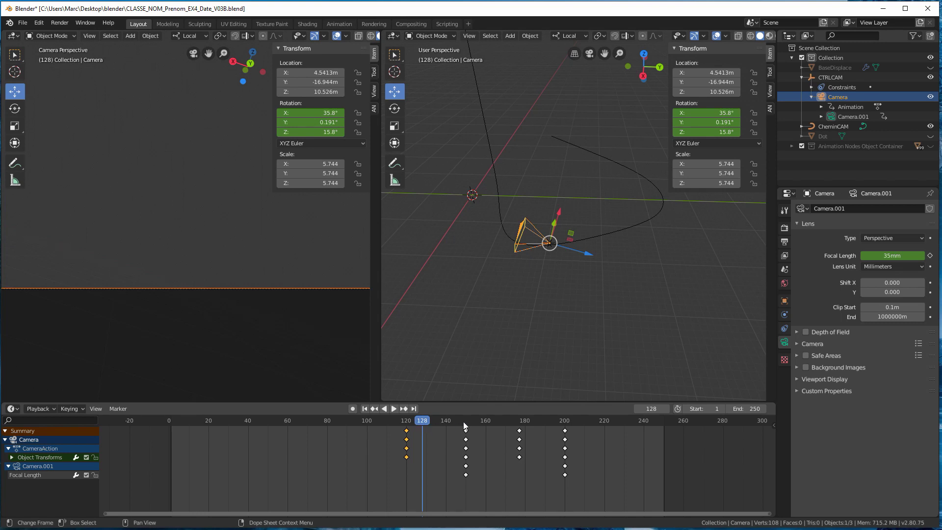
pyautogui.moveTo(558, 301); pyautogui.dragTo(524, 235, button='middle')
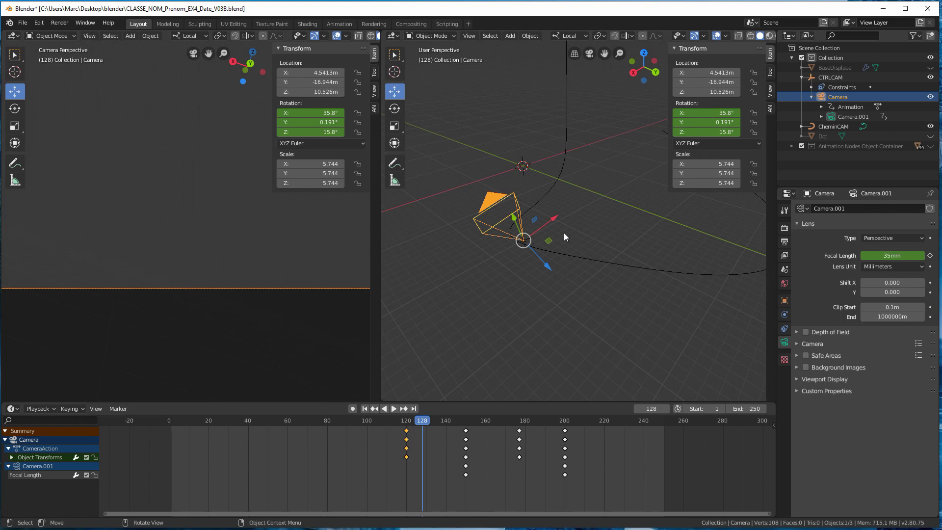
pyautogui.press('r')
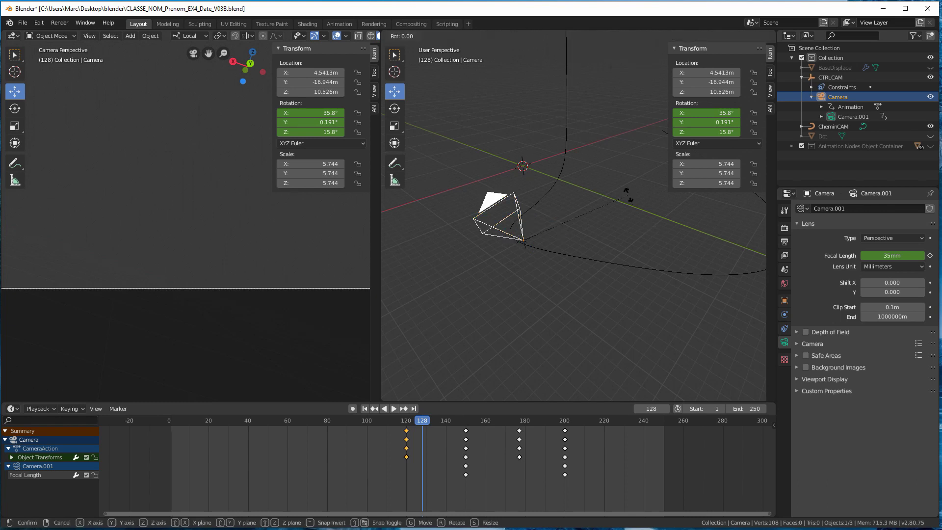
pyautogui.press('y')
pyautogui.press('y')
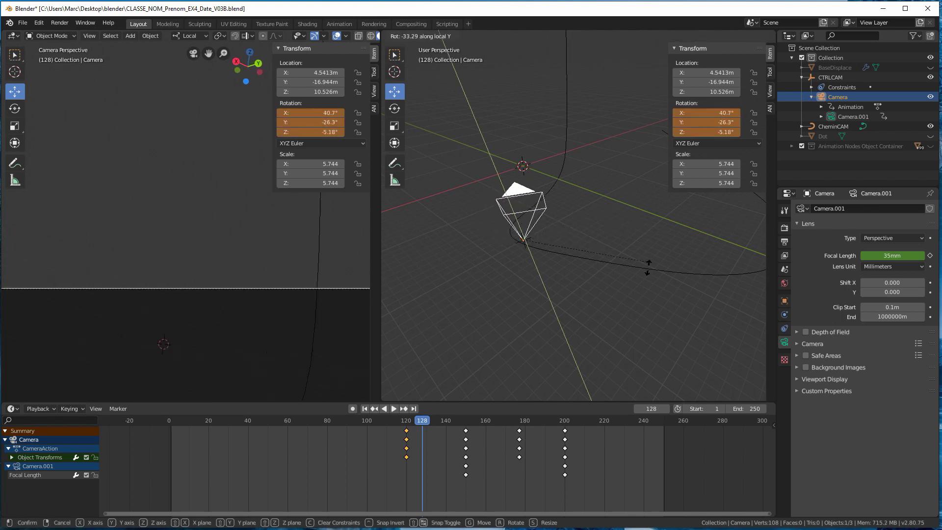
pyautogui.click(634, 276)
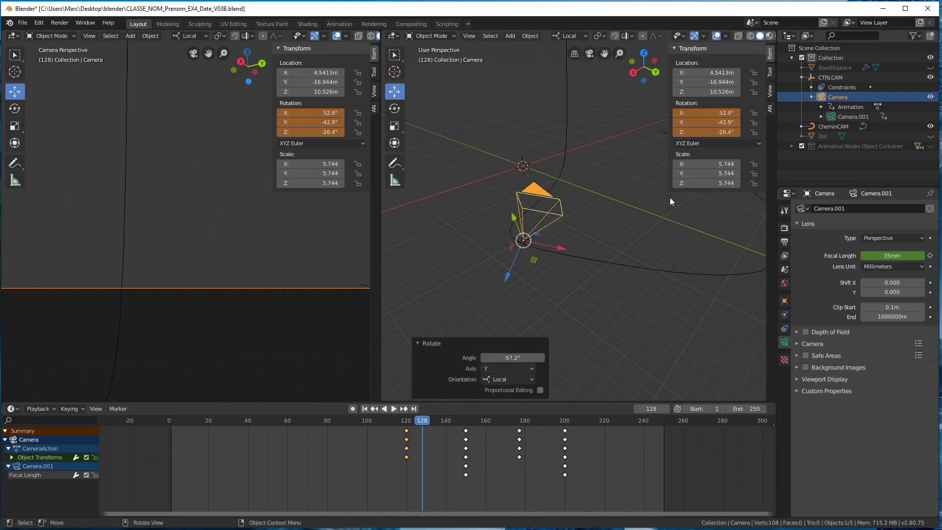
# Step: Rotate the camera about -24.3° around its local X axis and keyframe its rotation at frame 128
pyautogui.press('r')
pyautogui.press('x')
pyautogui.press('x')
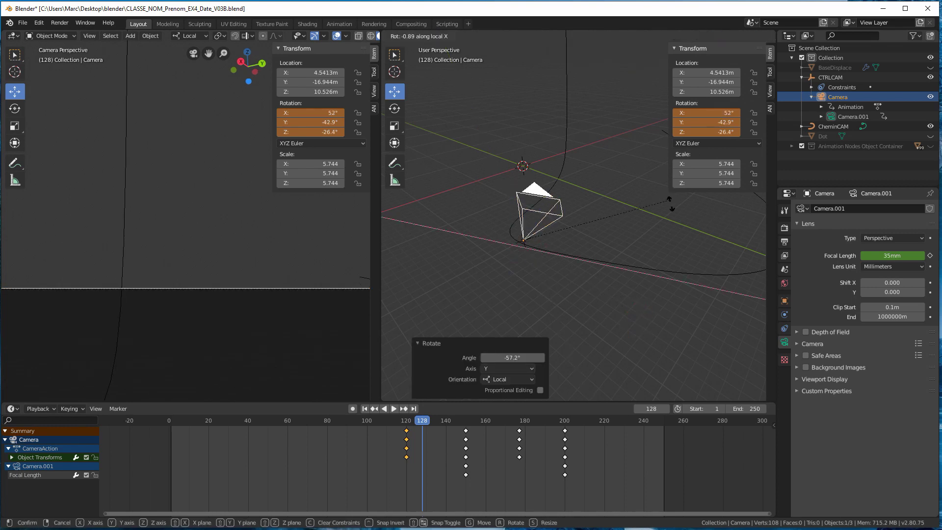
pyautogui.click(662, 214)
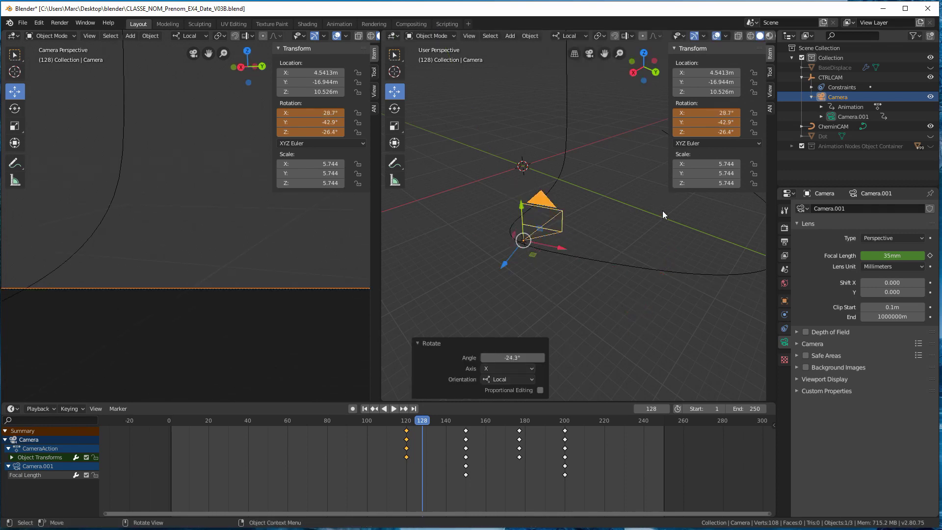
pyautogui.rightClick(720, 120)
pyautogui.click(679, 116)
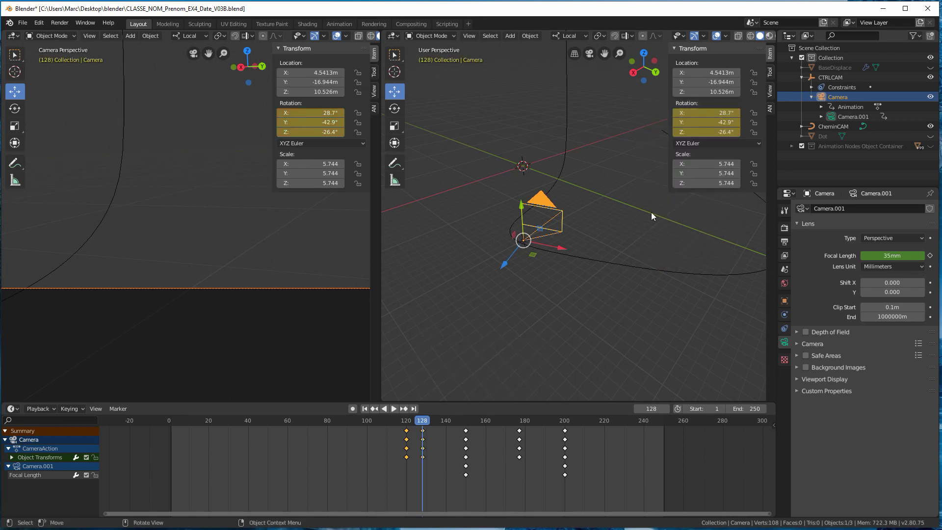
# Step: Check the motion up to frame 136 and delete the camera's rotation keyframe at frame 128
pyautogui.moveTo(428, 427); pyautogui.dragTo(440, 425)
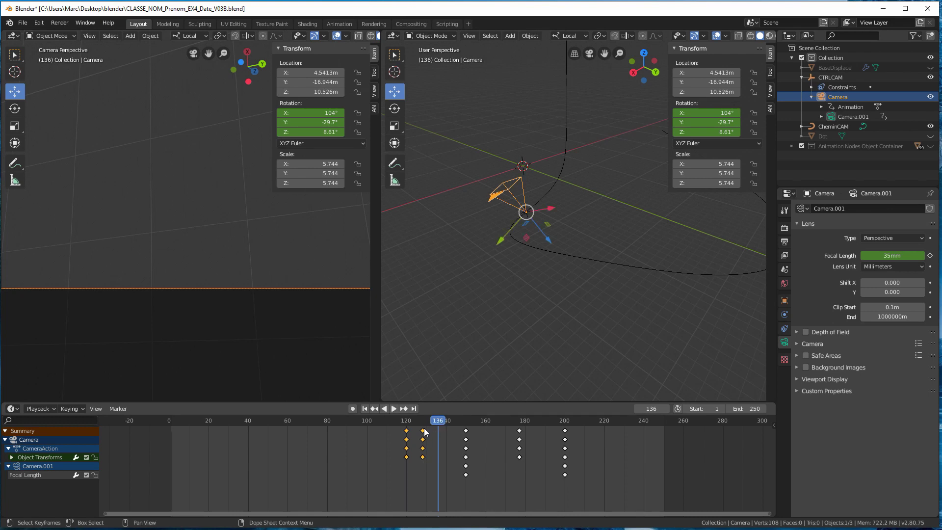
pyautogui.press('Delete')
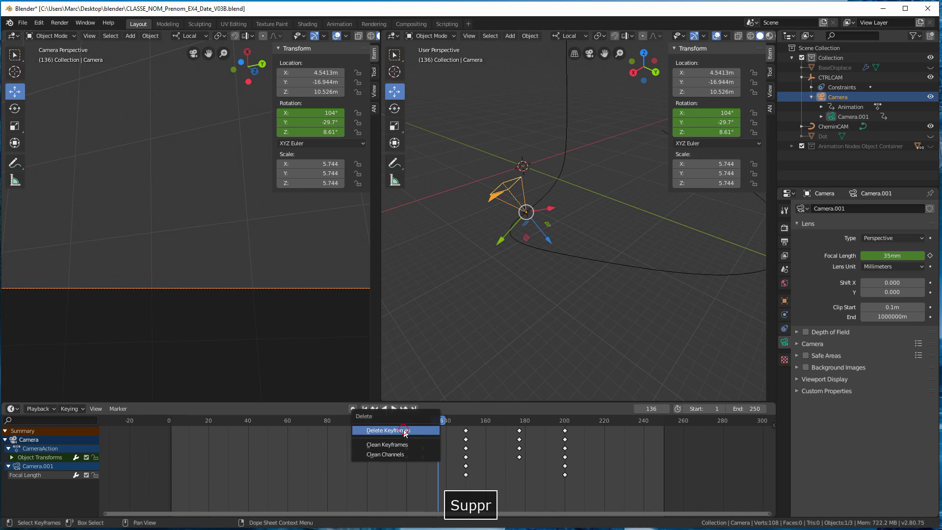
pyautogui.click(426, 428)
# Step: At frame 140, rotate the camera about -88.5° around its local Z axis
pyautogui.click(466, 421)
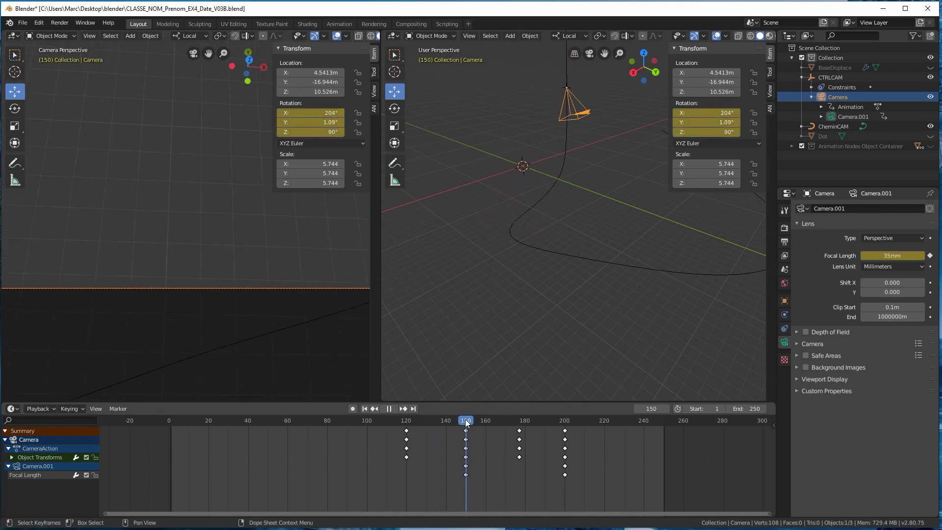
pyautogui.moveTo(464, 420); pyautogui.dragTo(447, 428)
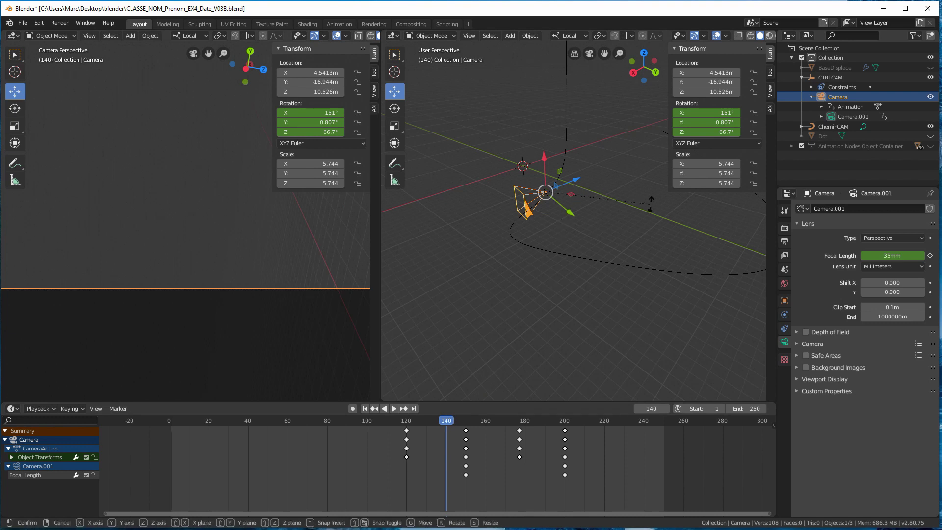
pyautogui.press('r')
pyautogui.press('z')
pyautogui.press('z')
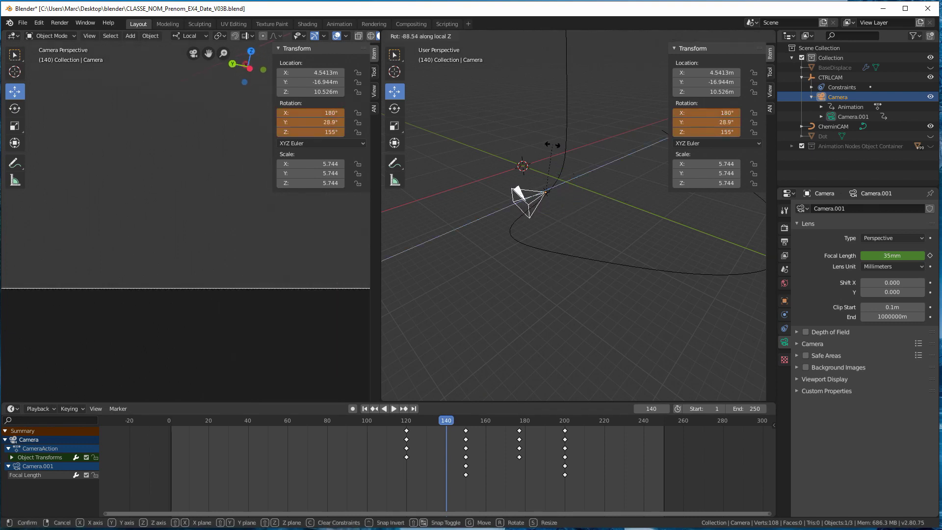
pyautogui.click(553, 148)
pyautogui.press('r')
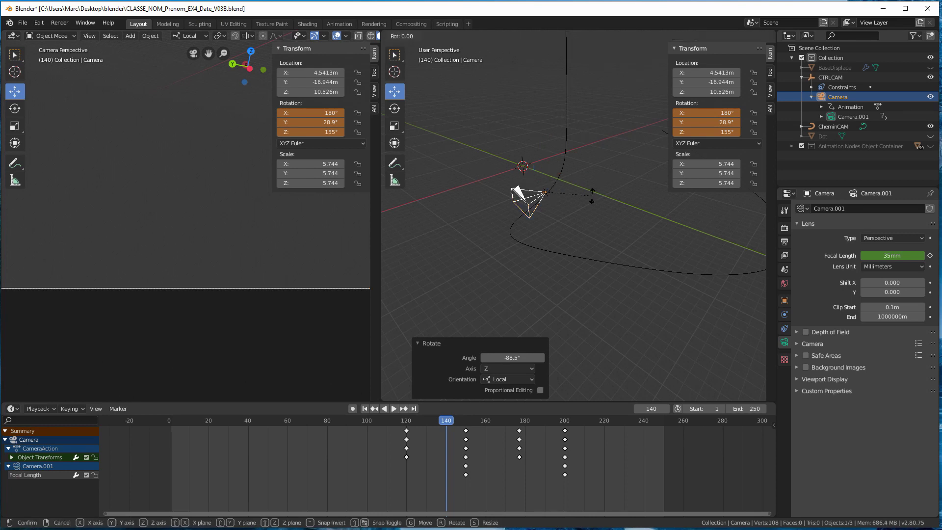
pyautogui.press('z')
pyautogui.press('z')
pyautogui.press('Escape')
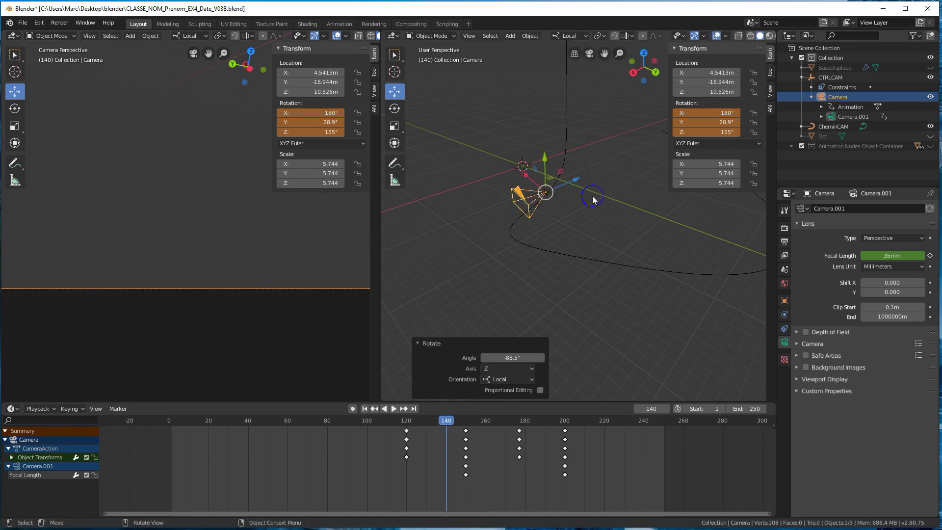
# Step: Rotate the camera about 67.2° around its local Y axis and keyframe its rotation at frame 140
pyautogui.press('r')
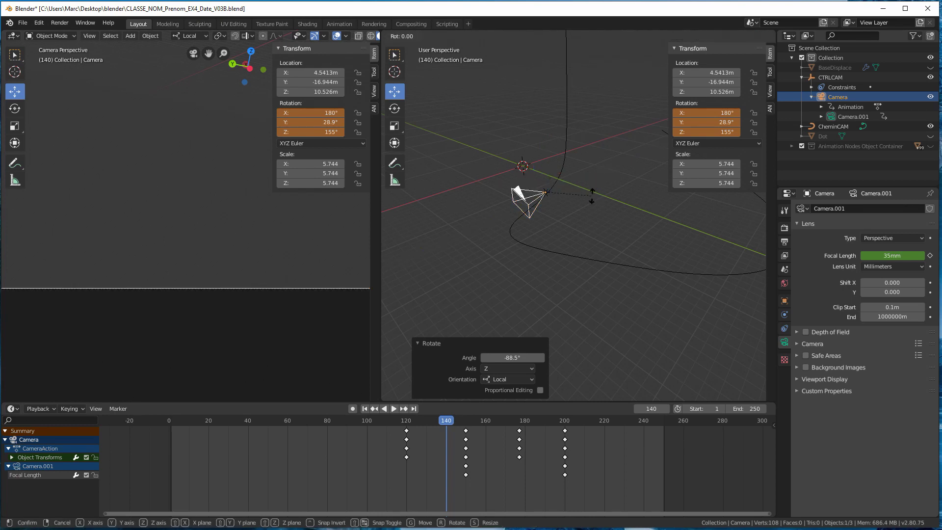
pyautogui.press('y')
pyautogui.press('y')
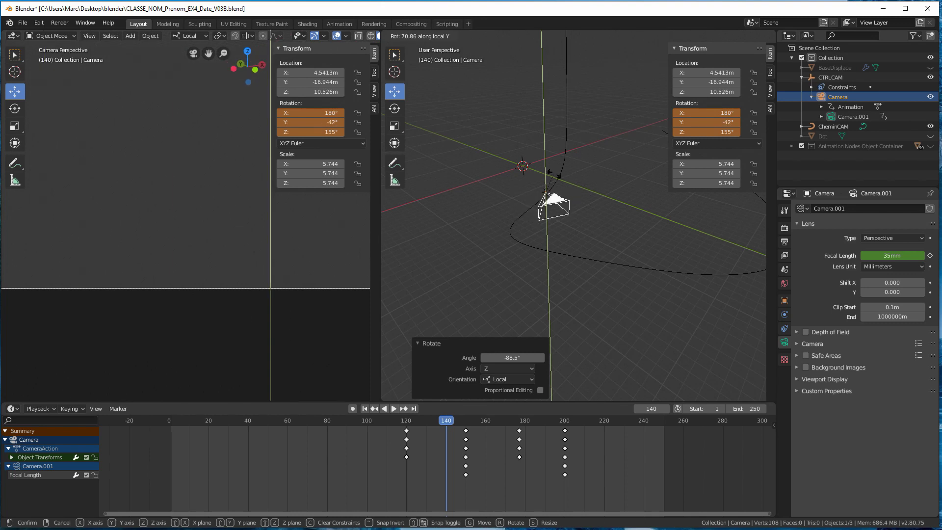
pyautogui.click(559, 177)
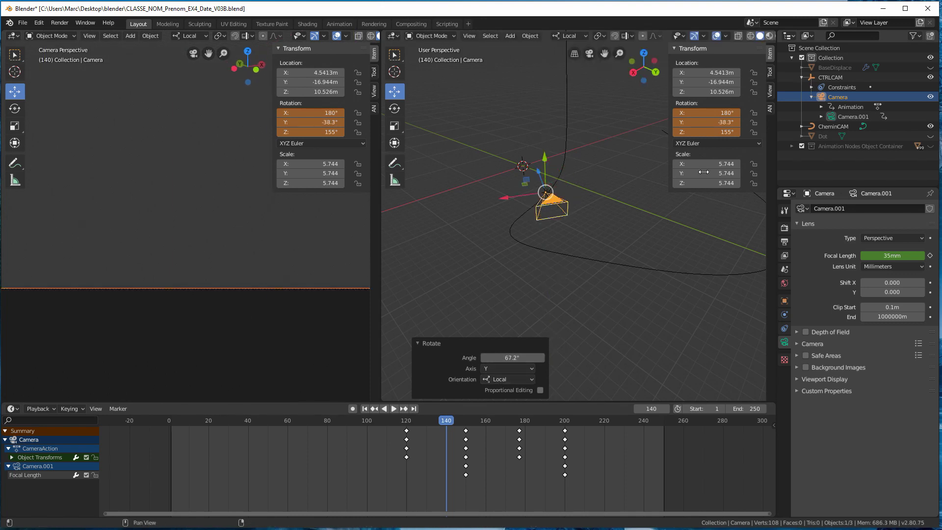
pyautogui.rightClick(714, 112)
pyautogui.click(682, 112)
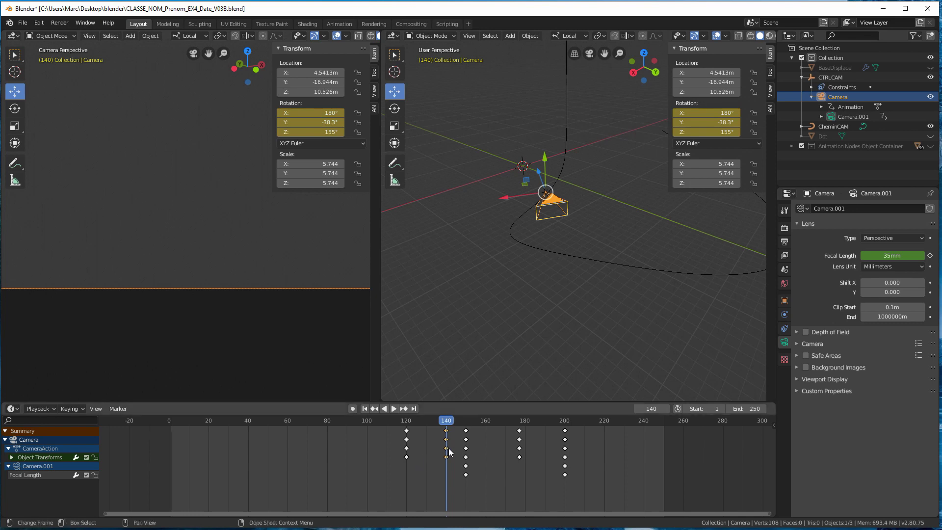
# Step: Check the camera's turning around frame 140 and delete its rotation keyframe at frame 120
pyautogui.press('space')
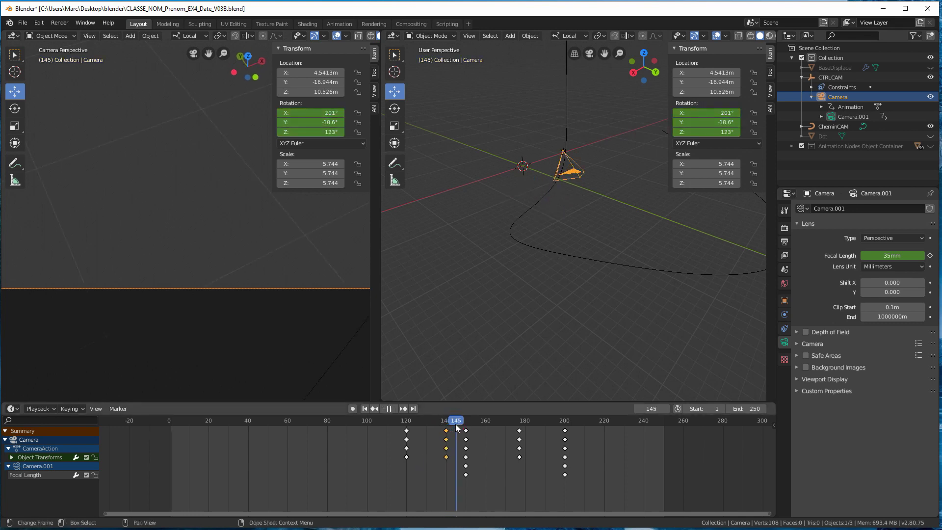
pyautogui.moveTo(446, 426); pyautogui.dragTo(435, 430)
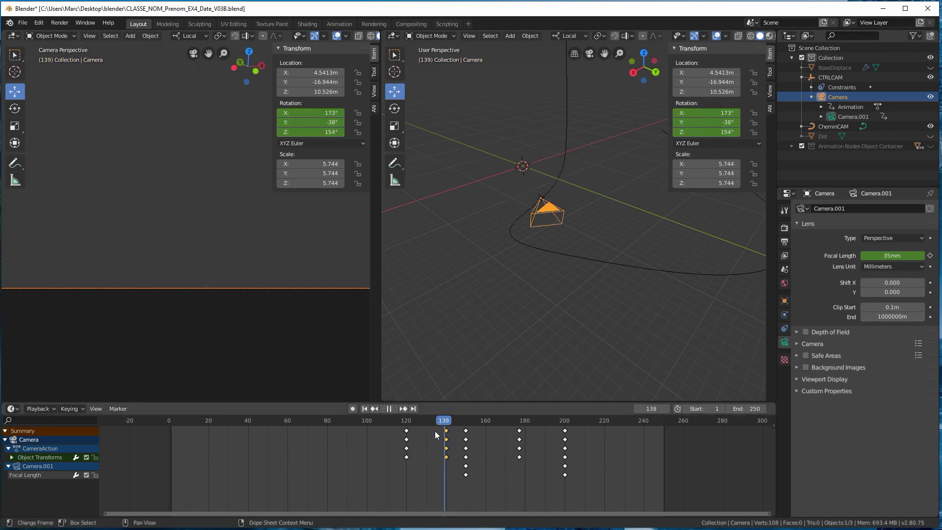
pyautogui.press('space')
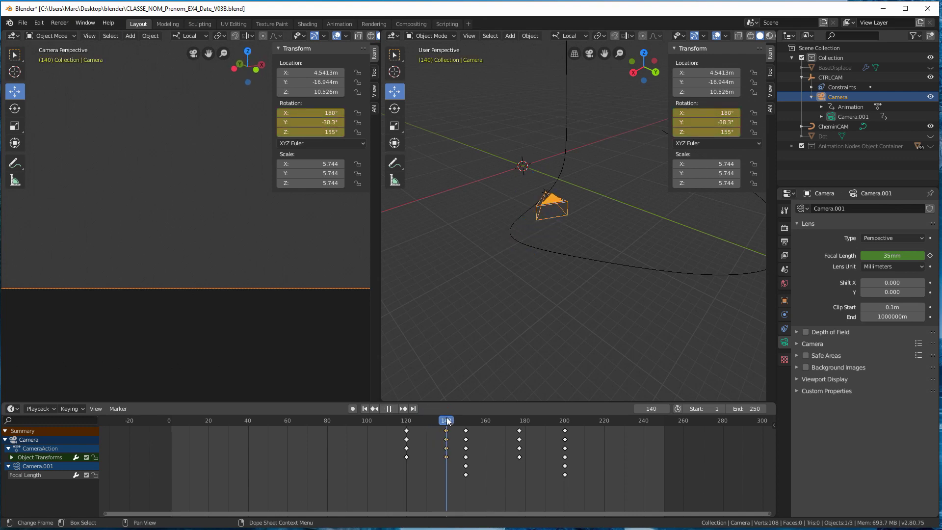
pyautogui.press('space')
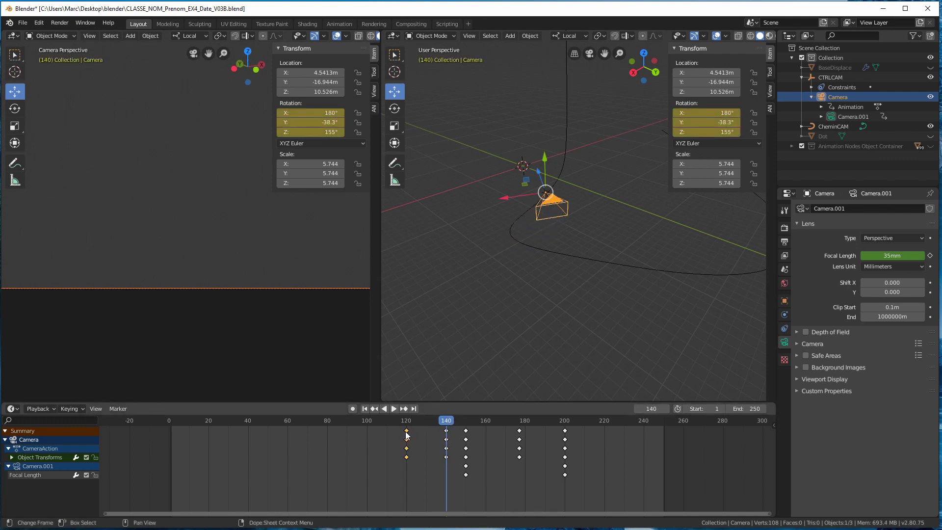
pyautogui.press('Delete')
# Step: At frame 130, rotate the camera about 68.3° around its local Y axis
pyautogui.moveTo(446, 425); pyautogui.dragTo(426, 428)
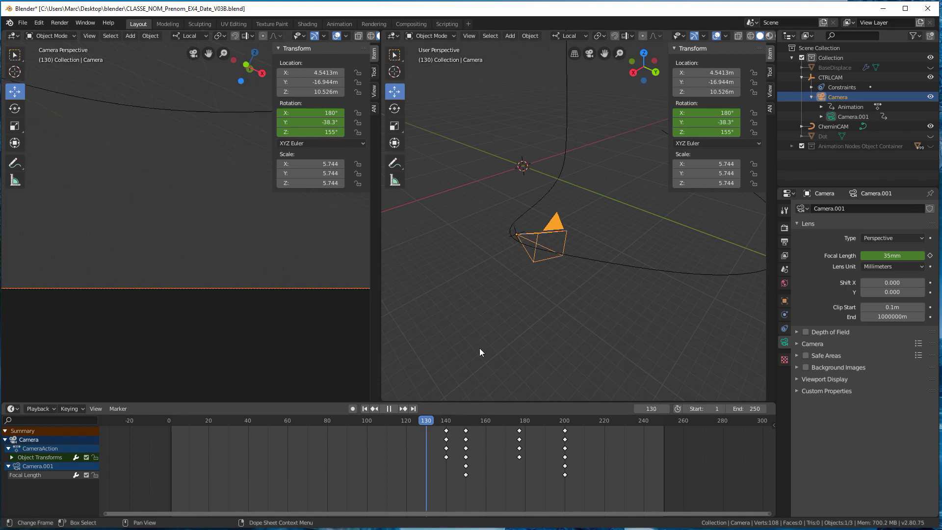
pyautogui.press('r')
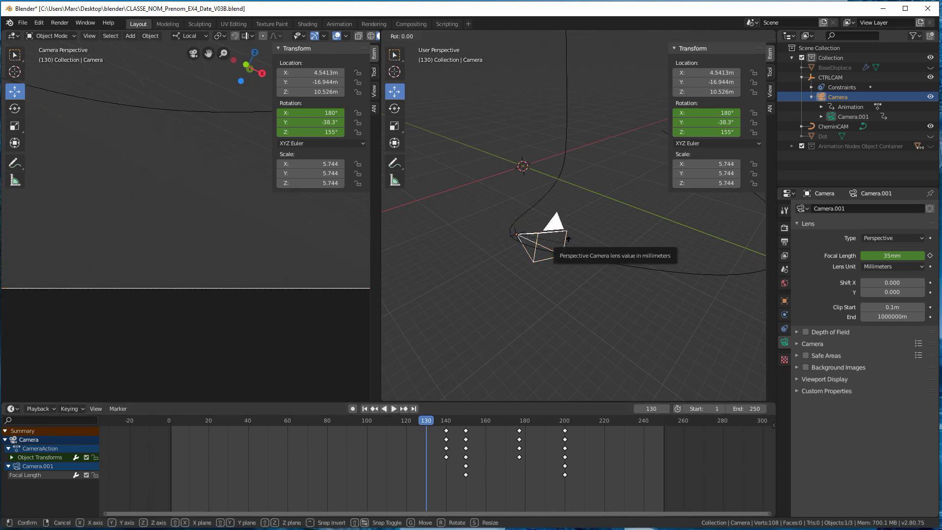
pyautogui.press('y')
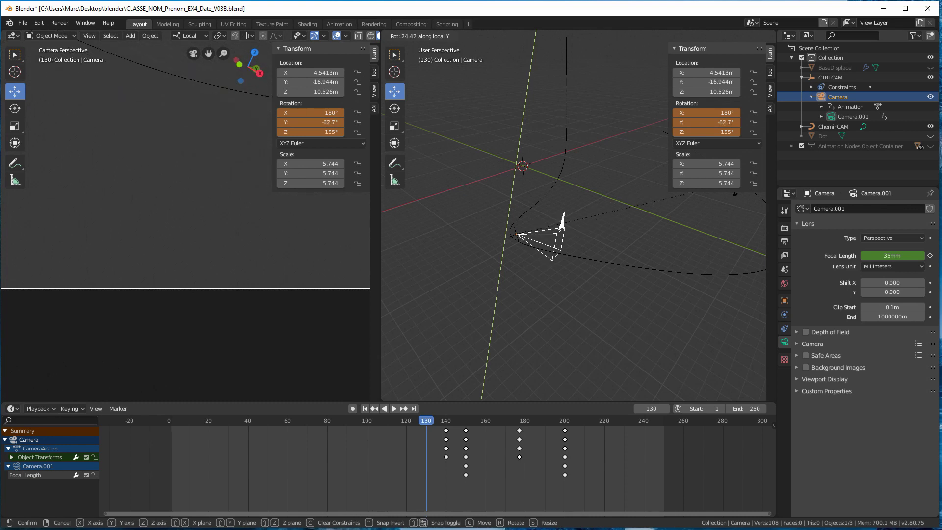
pyautogui.click(567, 169)
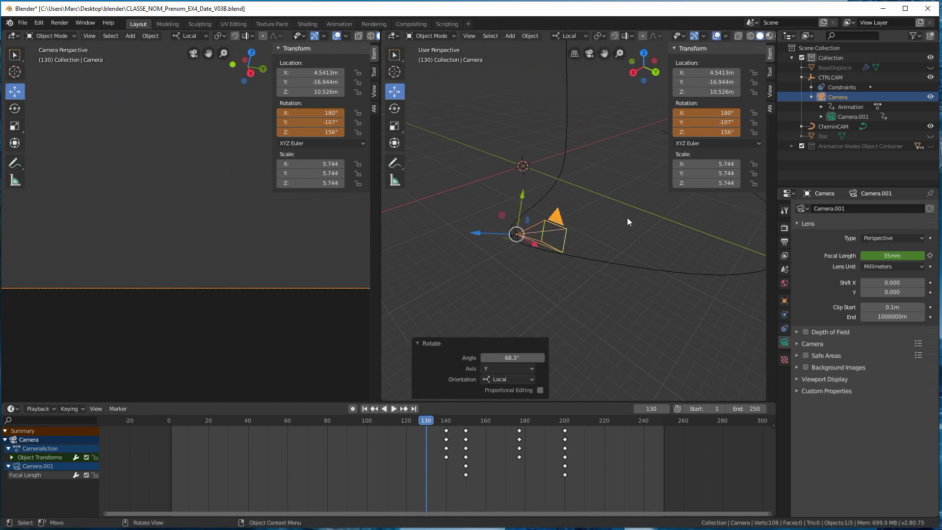
# Step: Rotate the camera about 15.6° around its local X axis and keyframe its rotation at frame 130
pyautogui.press('r')
pyautogui.press('x')
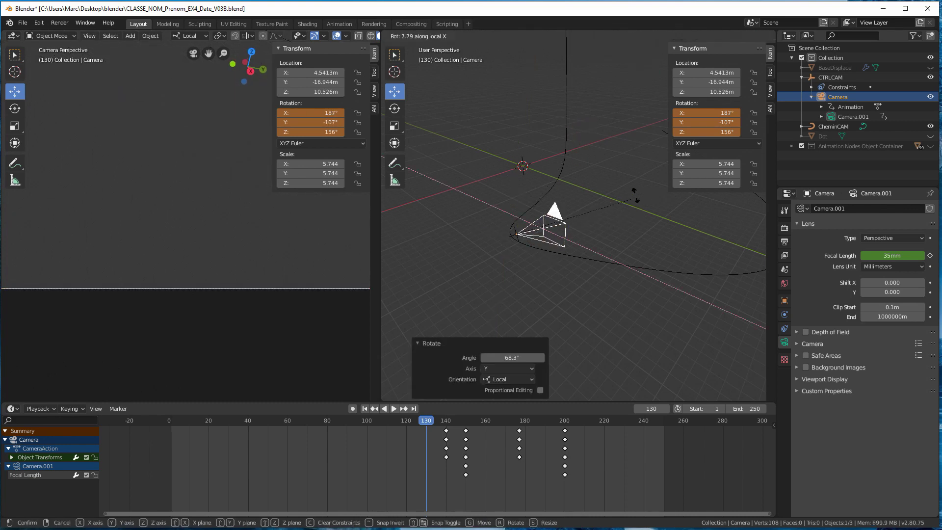
pyautogui.click(595, 237)
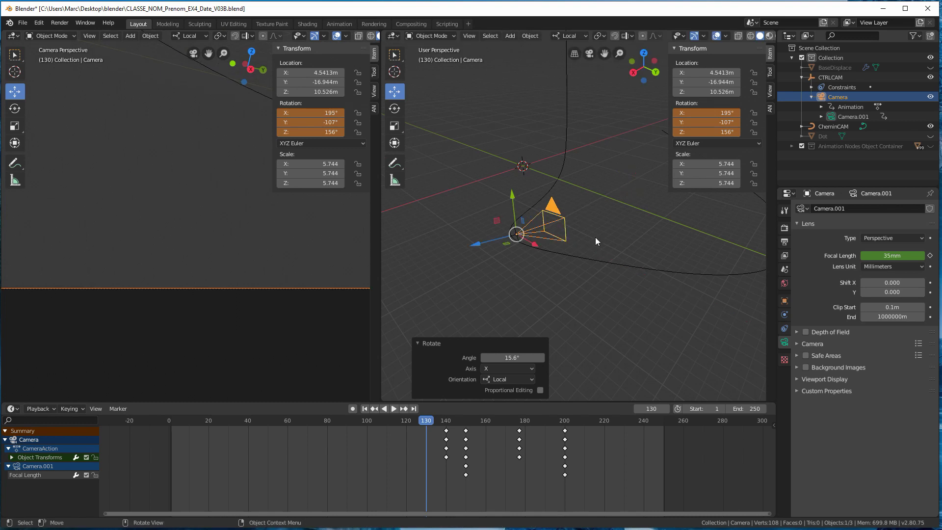
pyautogui.rightClick(705, 109)
pyautogui.click(678, 110)
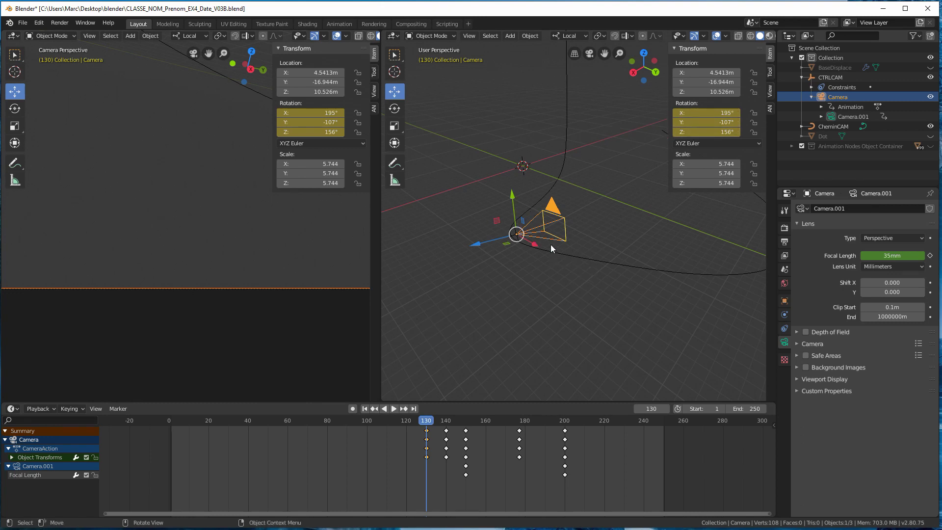
# Step: At frame 118, rotate the camera around its local Y axis by about 44.6° plus a further 3.92°
pyautogui.click(426, 425)
pyautogui.moveTo(426, 426); pyautogui.dragTo(402, 423)
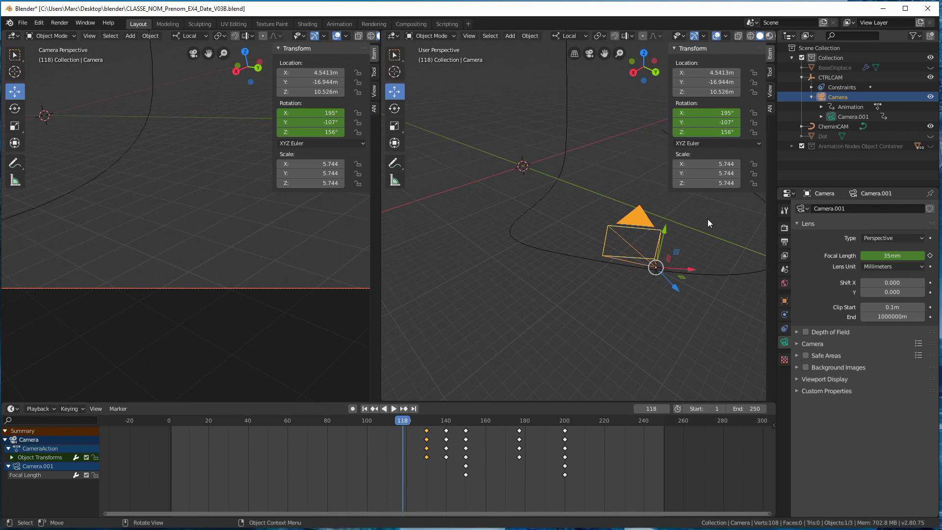
pyautogui.press('r')
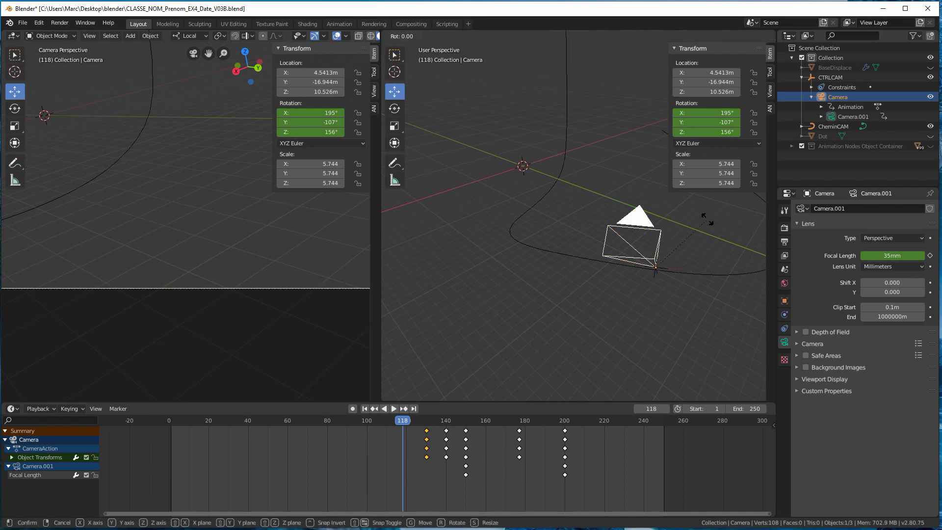
pyautogui.press('y')
pyautogui.press('y')
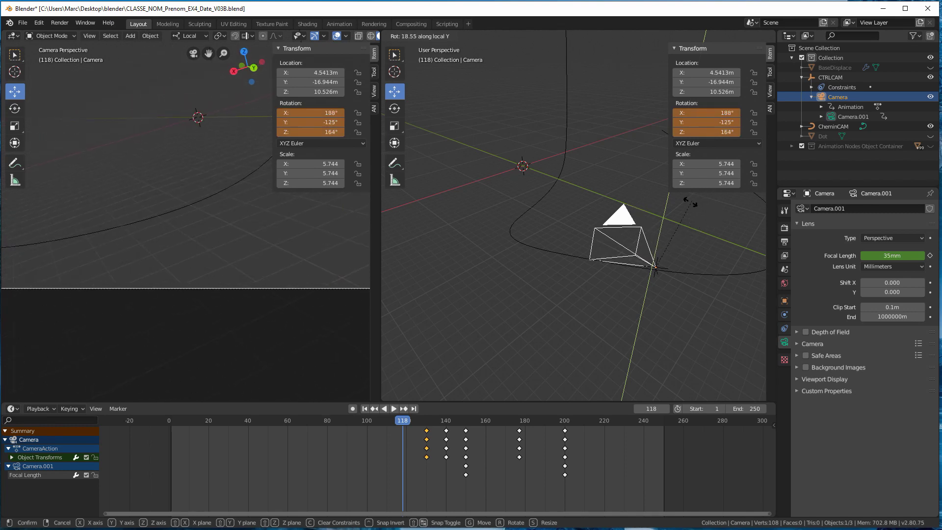
pyautogui.click(667, 206)
pyautogui.moveTo(667, 207); pyautogui.dragTo(616, 244, button='middle')
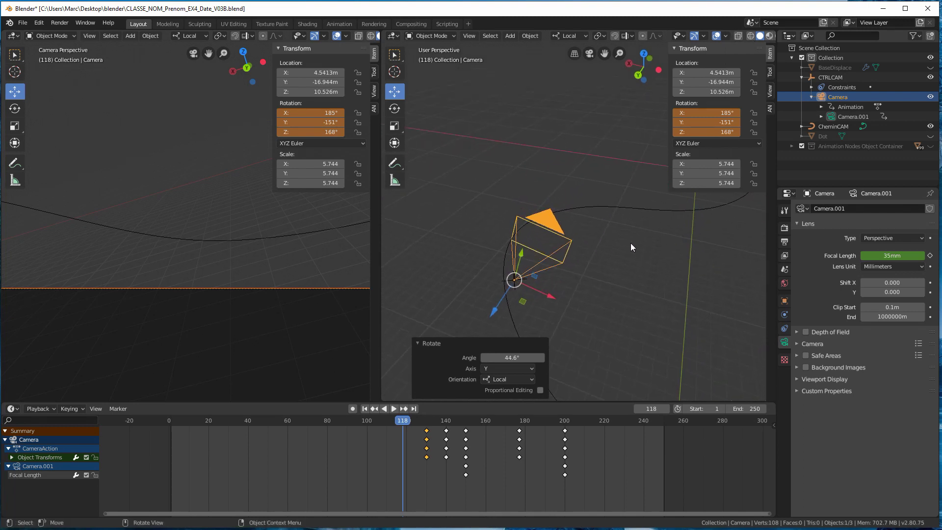
pyautogui.press('r')
pyautogui.press('y')
pyautogui.press('y')
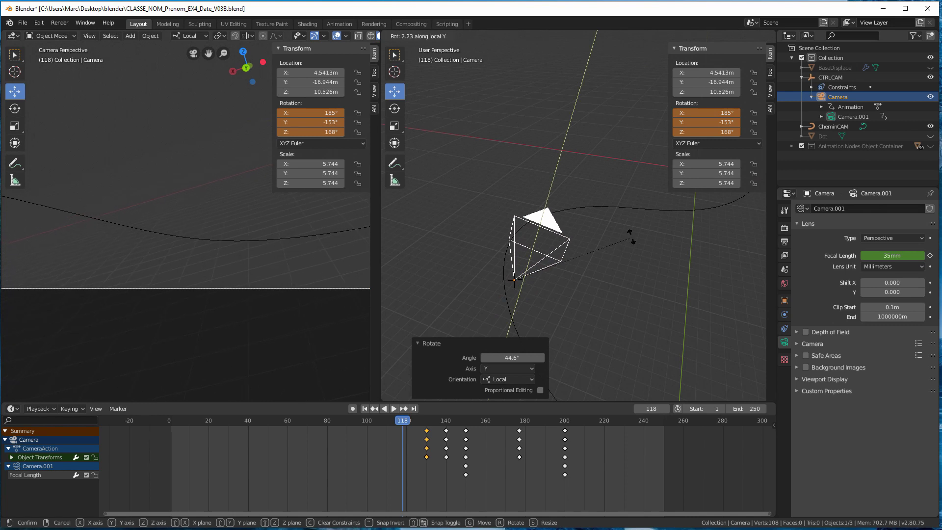
pyautogui.click(630, 233)
# Step: Rotate the camera about -3.26° around its local X axis and keyframe its rotation at frame 118
pyautogui.moveTo(630, 234); pyautogui.dragTo(632, 202, button='middle')
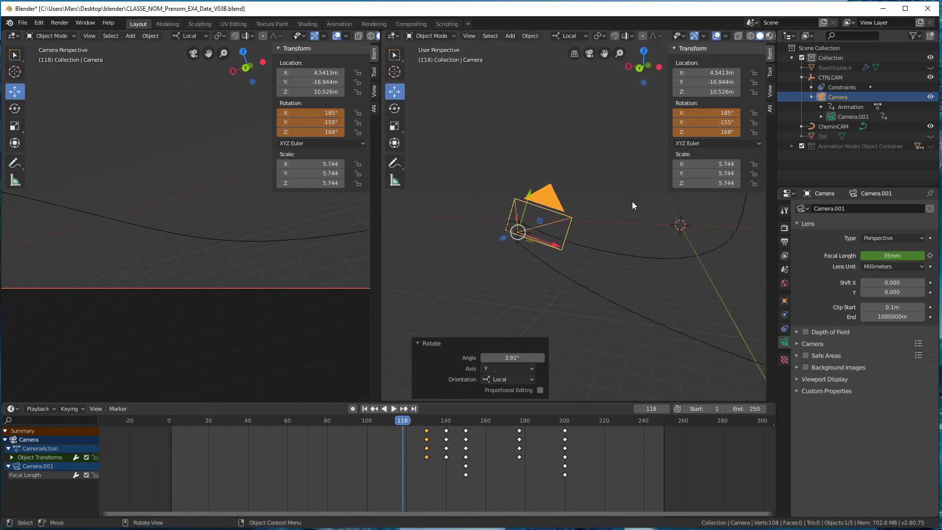
pyautogui.press('r')
pyautogui.press('x')
pyautogui.press('x')
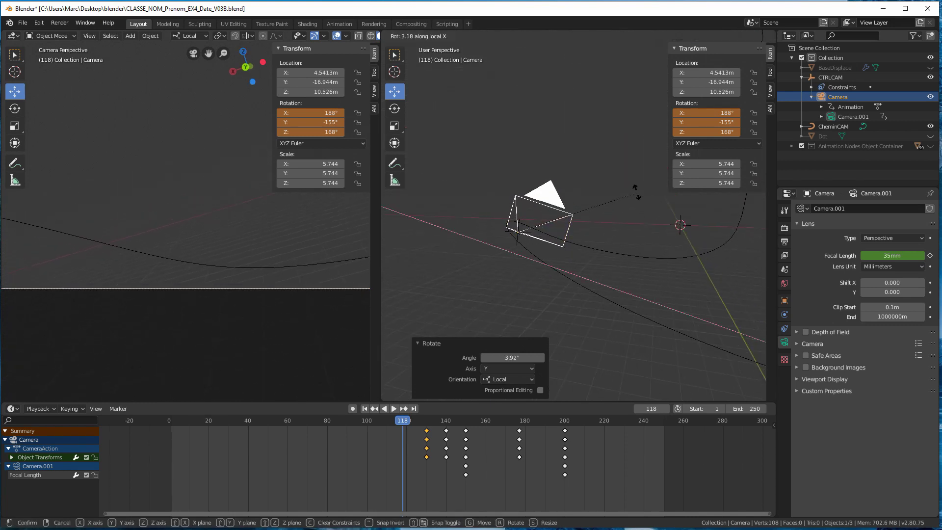
pyautogui.click(631, 213)
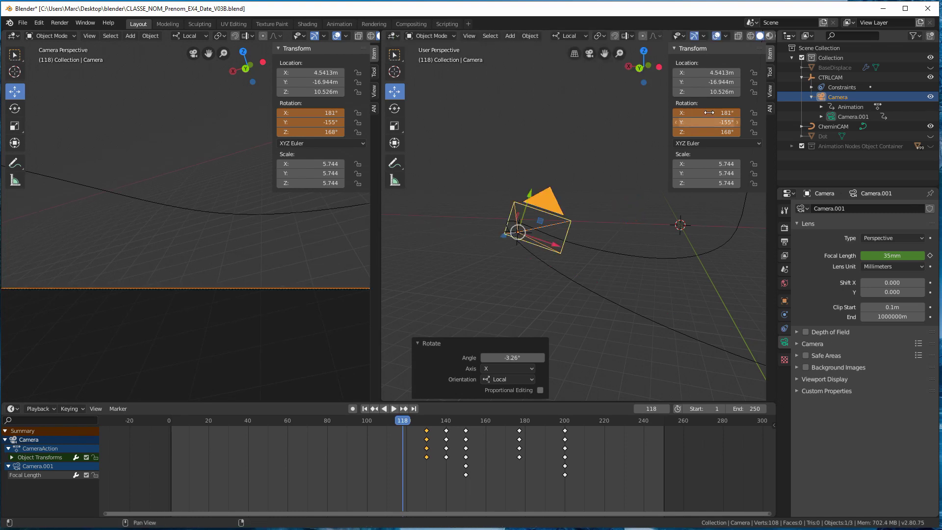
pyautogui.rightClick(710, 113)
pyautogui.click(687, 111)
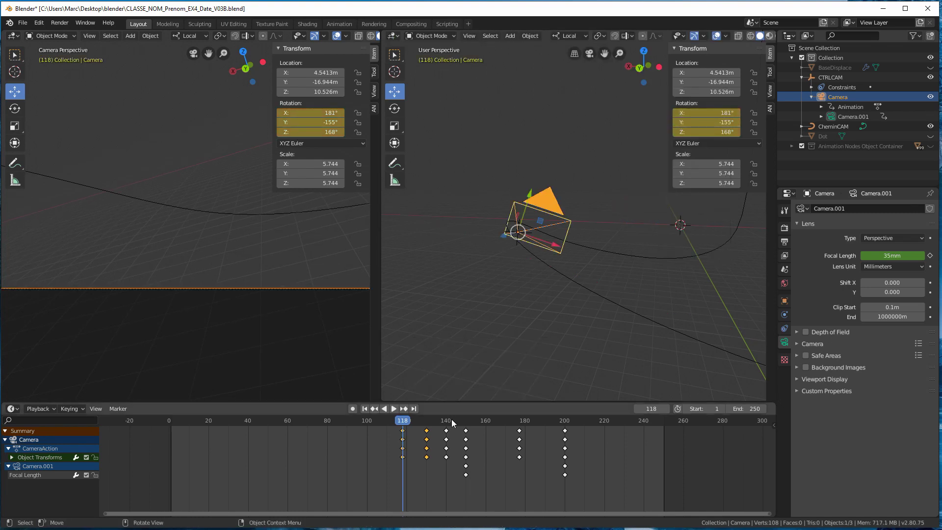
# Step: Review the camera's turning along the path between frames 118 and 148, ending at frame 112
pyautogui.press('space')
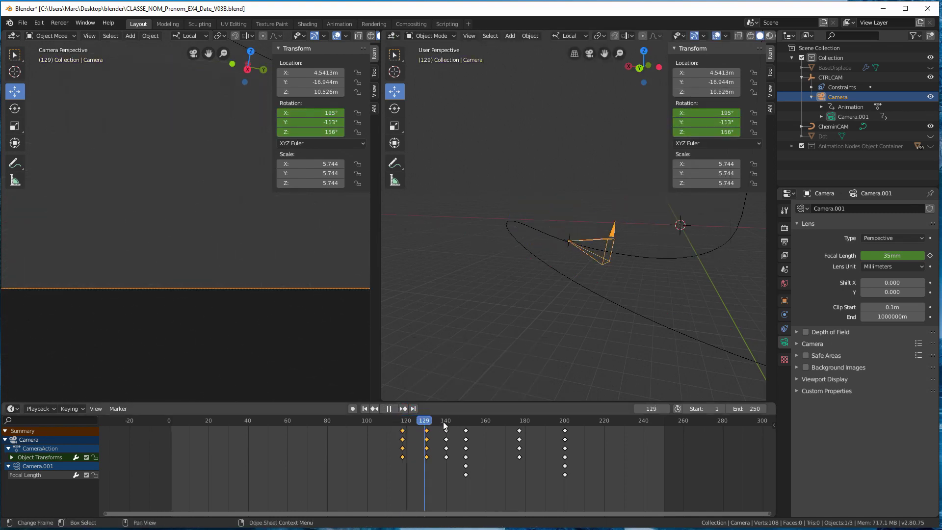
pyautogui.hotkey('shift', 'ctrl', 'space')
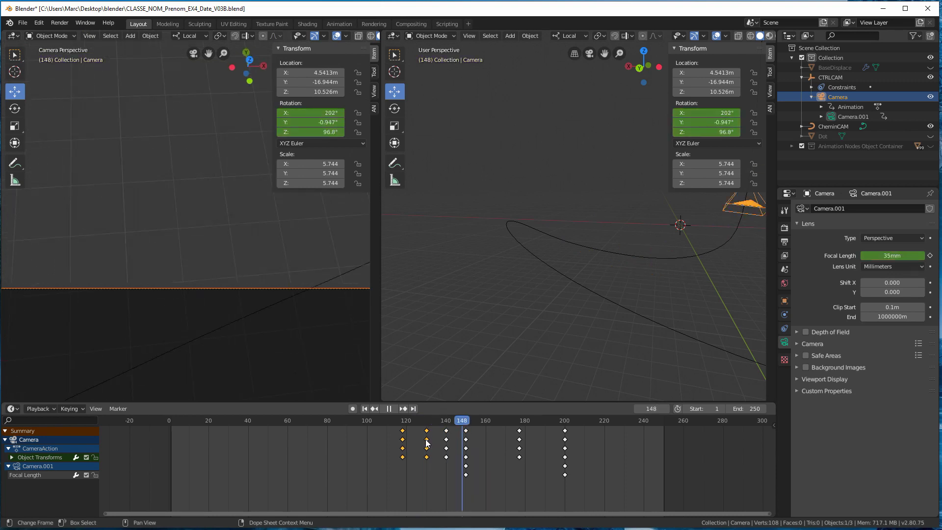
pyautogui.press('Escape')
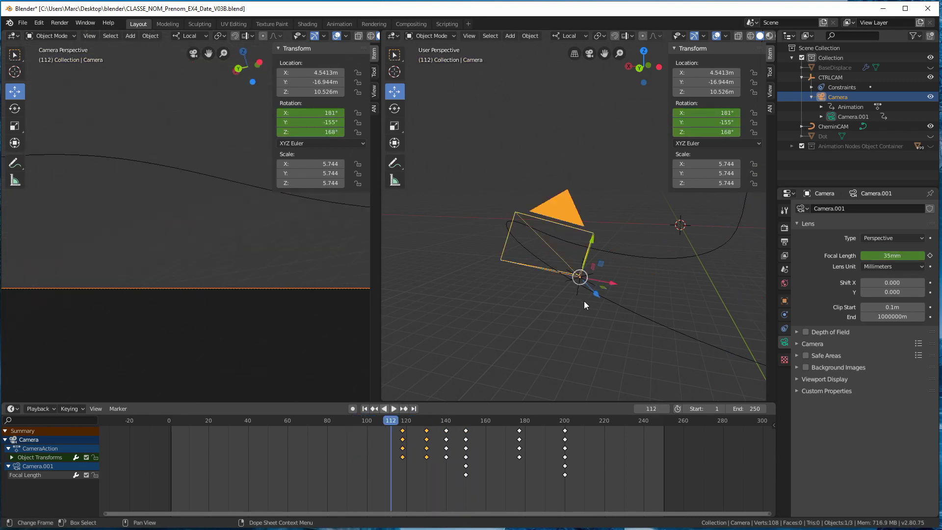
# Step: Show the Animation Nodes Object Container in the viewport to view the camera among the pins at frame 112
pyautogui.scroll(-5, 584, 301)
pyautogui.moveTo(611, 314); pyautogui.dragTo(572, 339, button='middle')
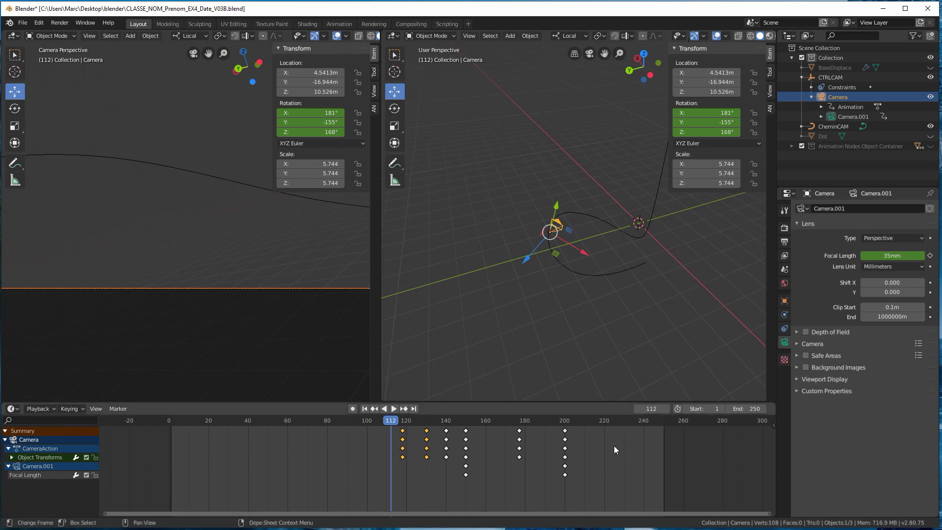
pyautogui.click(931, 147)
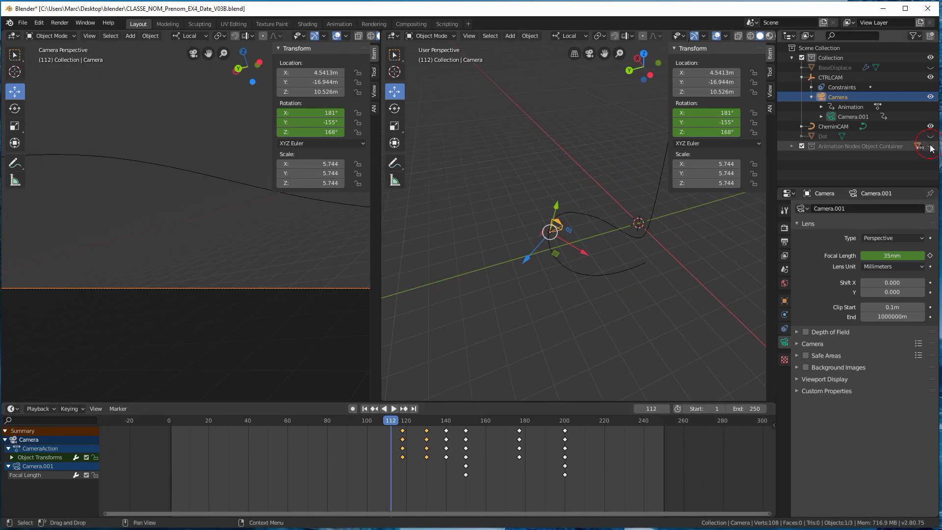
pyautogui.scroll(5, 584, 207)
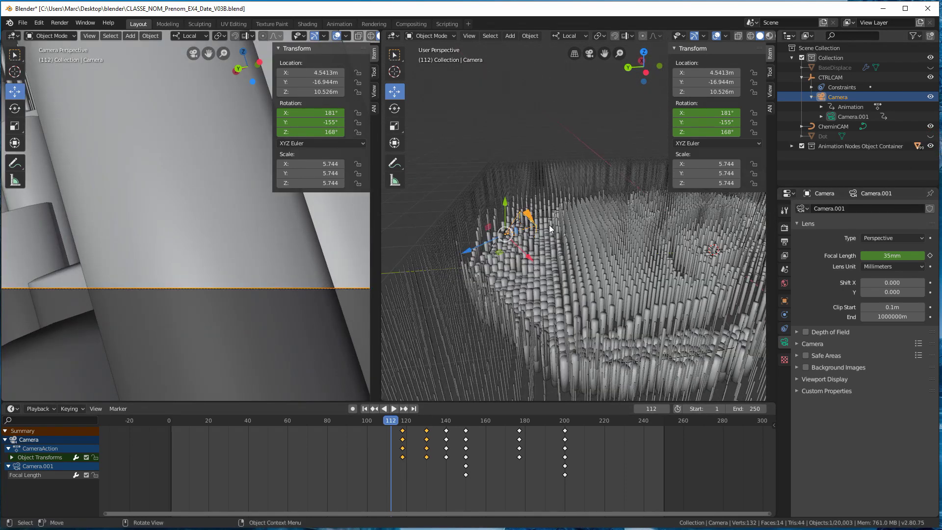
# Step: Select the CheminCAM path and raise it about 2.19 m along its local Z axis
pyautogui.moveTo(549, 225); pyautogui.dragTo(517, 231, button='middle')
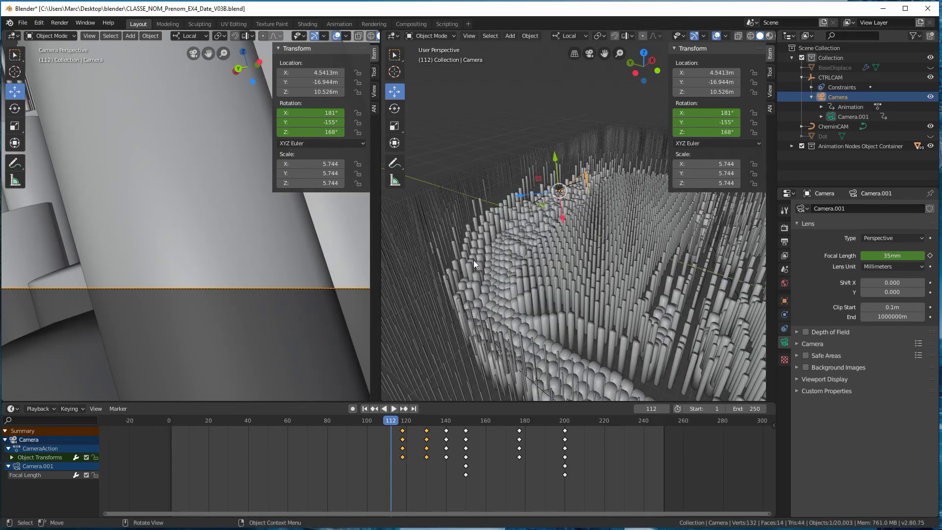
pyautogui.moveTo(474, 264); pyautogui.dragTo(576, 176, button='middle')
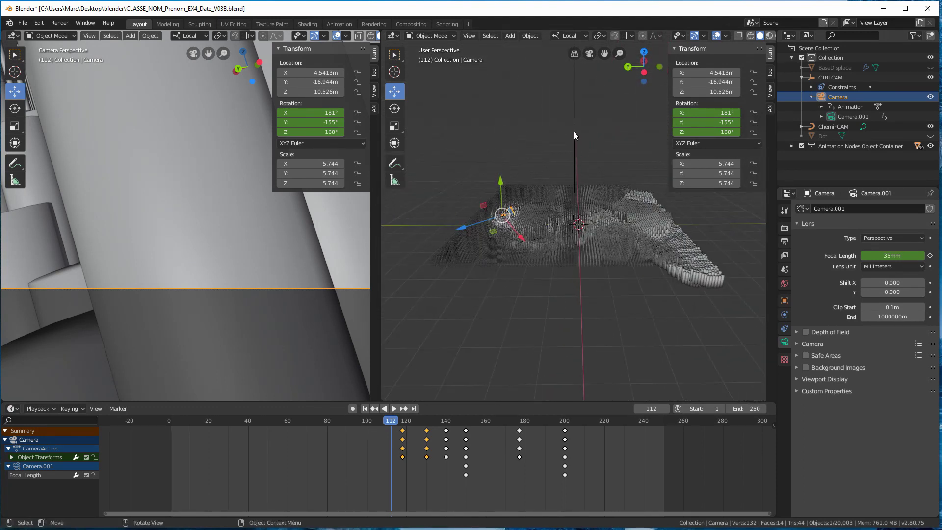
pyautogui.click(589, 142)
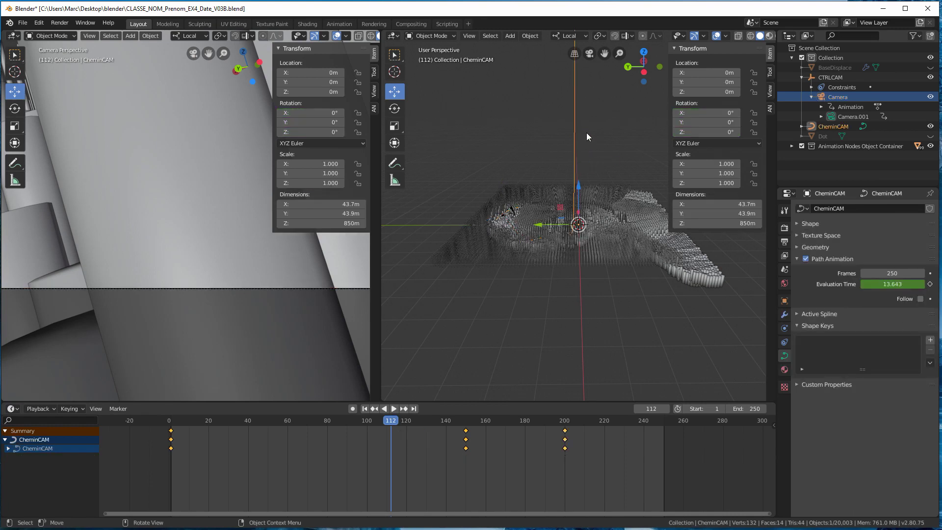
pyautogui.moveTo(578, 184); pyautogui.dragTo(578, 176)
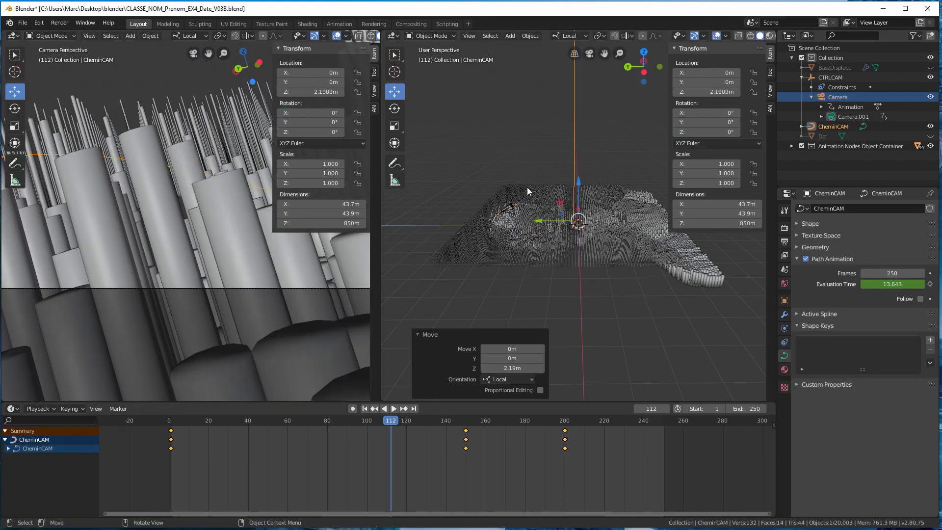
# Step: Try shifting the CheminCAM path along its local Y axis by about 0.486 m and -2.64 m, and undo both moves
pyautogui.moveTo(578, 176); pyautogui.dragTo(531, 234, button='middle')
pyautogui.scroll(3, 488, 236)
pyautogui.moveTo(531, 234); pyautogui.dragTo(539, 235)
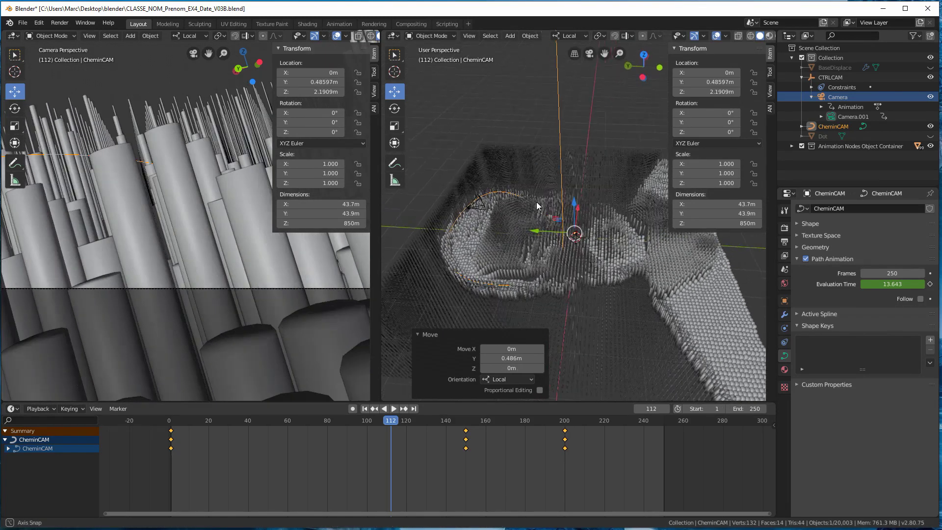
pyautogui.moveTo(540, 235); pyautogui.dragTo(540, 239, button='middle')
pyautogui.moveTo(539, 237); pyautogui.dragTo(549, 238)
pyautogui.moveTo(548, 238); pyautogui.dragTo(554, 184, button='middle')
pyautogui.hotkey('ctrl', 'z')
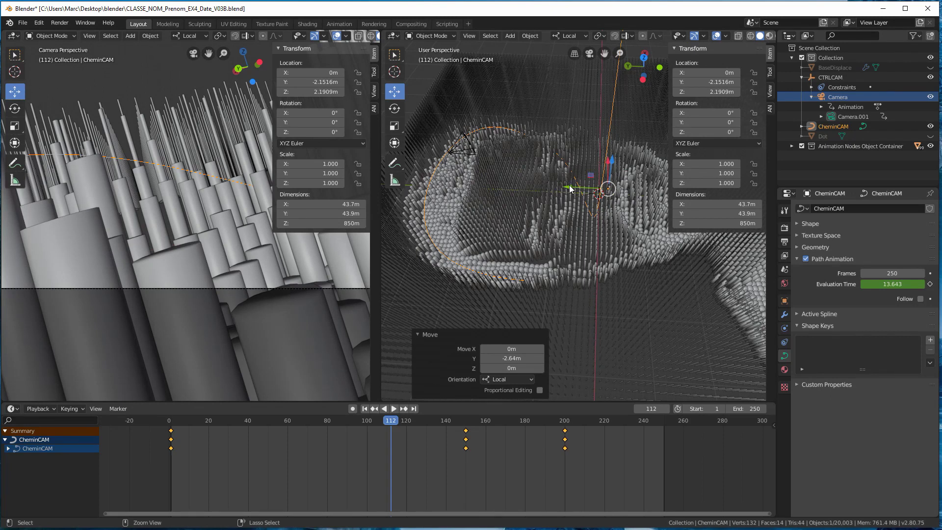
pyautogui.hotkey('ctrl', 'z')
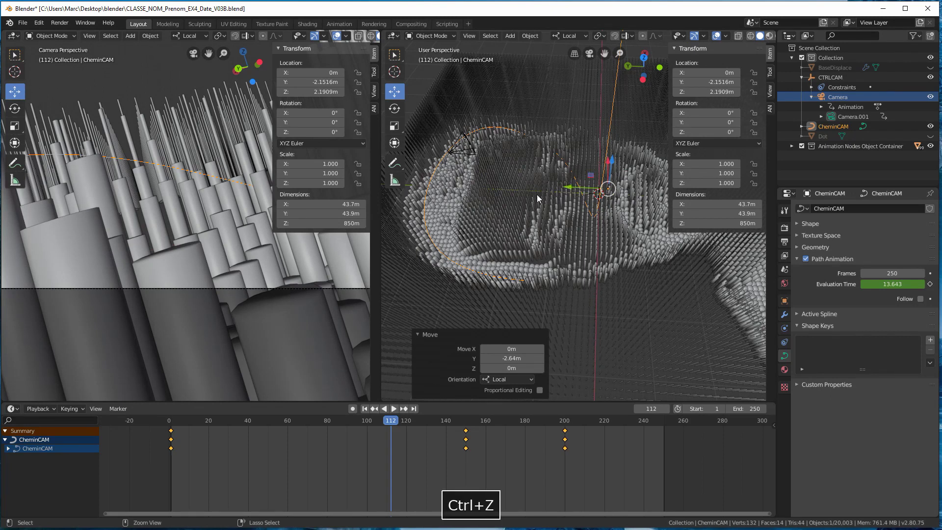
pyautogui.click(469, 175)
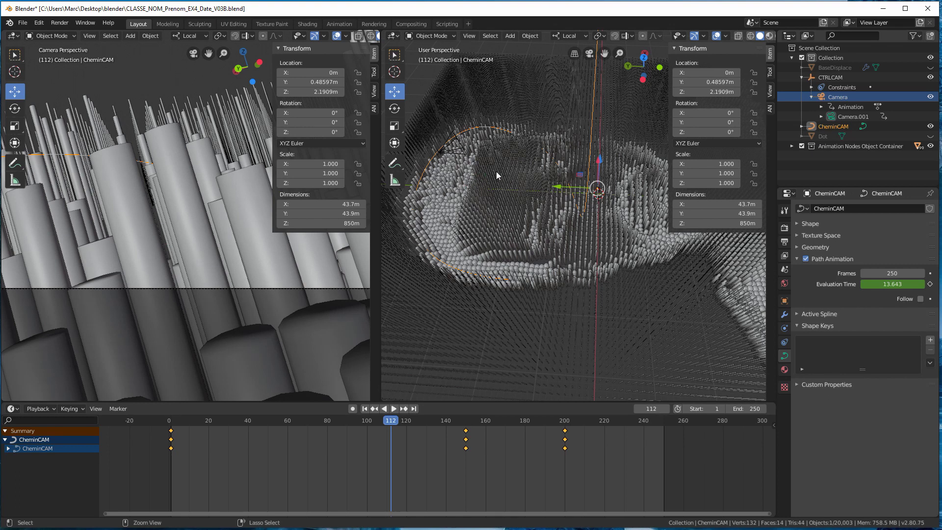
pyautogui.hotkey('ctrl', 'z')
# Step: Edit the path's control points, pulling the two at the crown of the head inward along local Y, the second by about -3.71 m
pyautogui.moveTo(460, 134); pyautogui.dragTo(512, 164, button='middle')
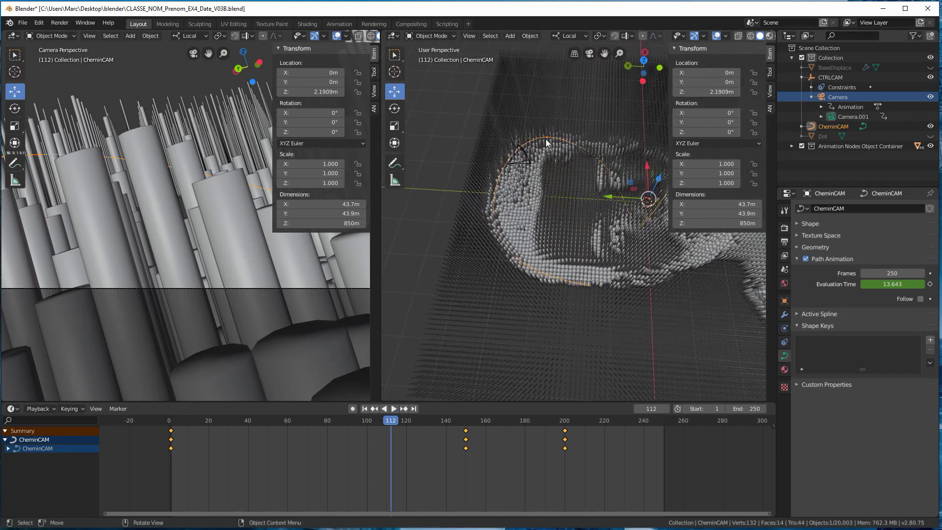
pyautogui.press('Tab')
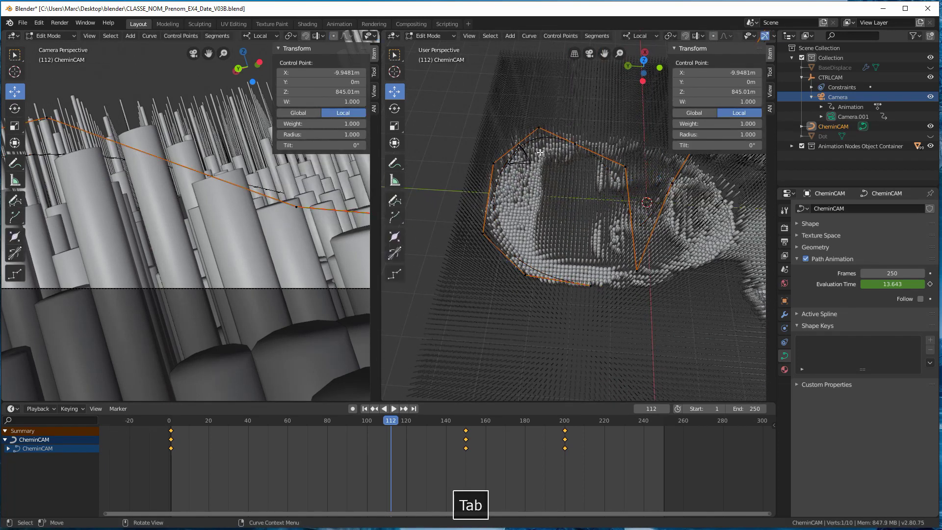
pyautogui.click(493, 163)
pyautogui.press('g')
pyautogui.press('y')
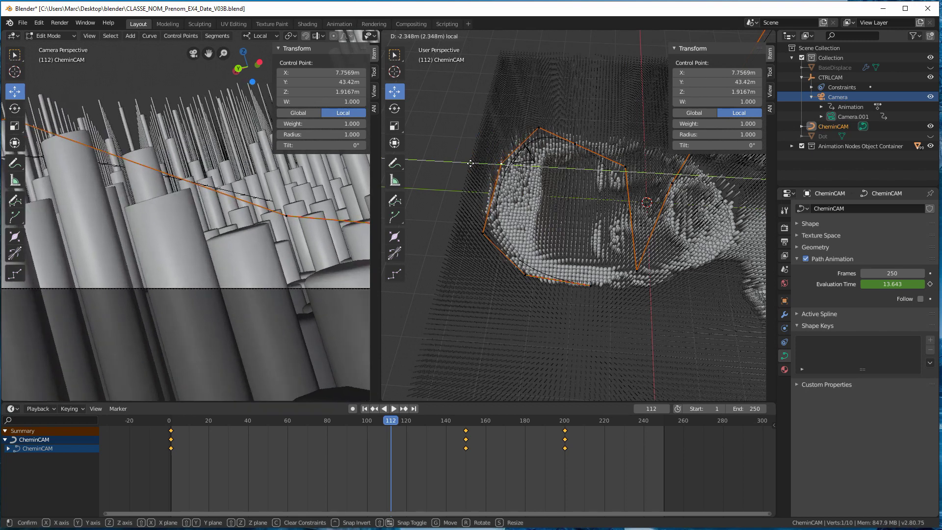
pyautogui.click(471, 166)
pyautogui.click(465, 236)
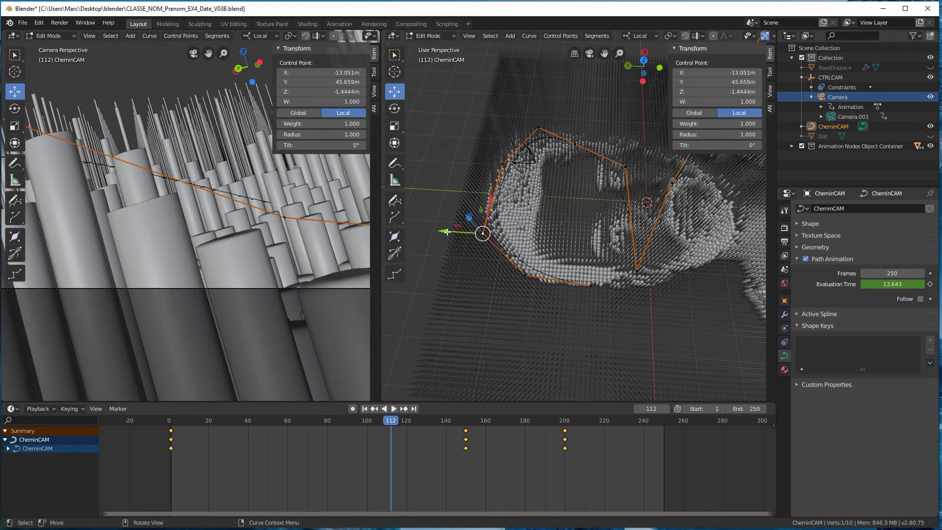
pyautogui.moveTo(447, 233); pyautogui.dragTo(460, 232)
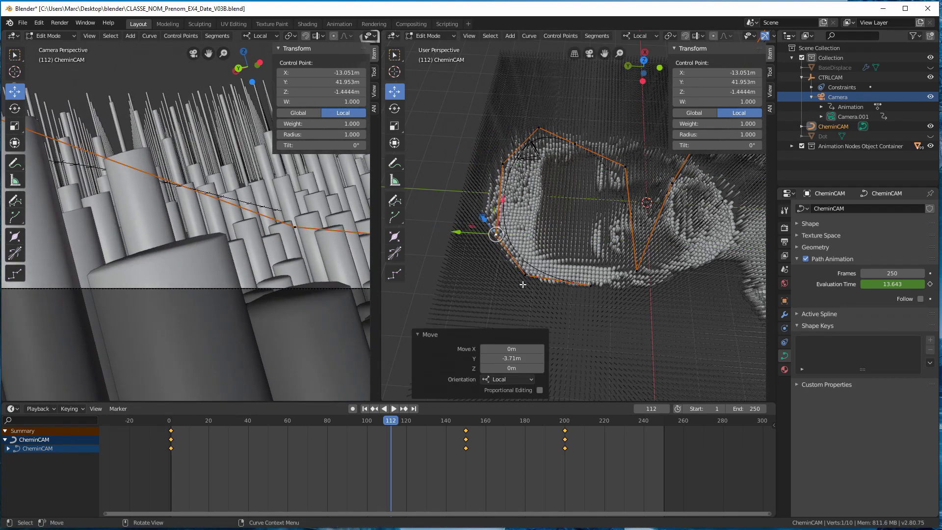
# Step: Move the path control point between the crown and the path's end on the head about -4.16 m along local Y
pyautogui.click(523, 274)
pyautogui.press('g')
pyautogui.press('y')
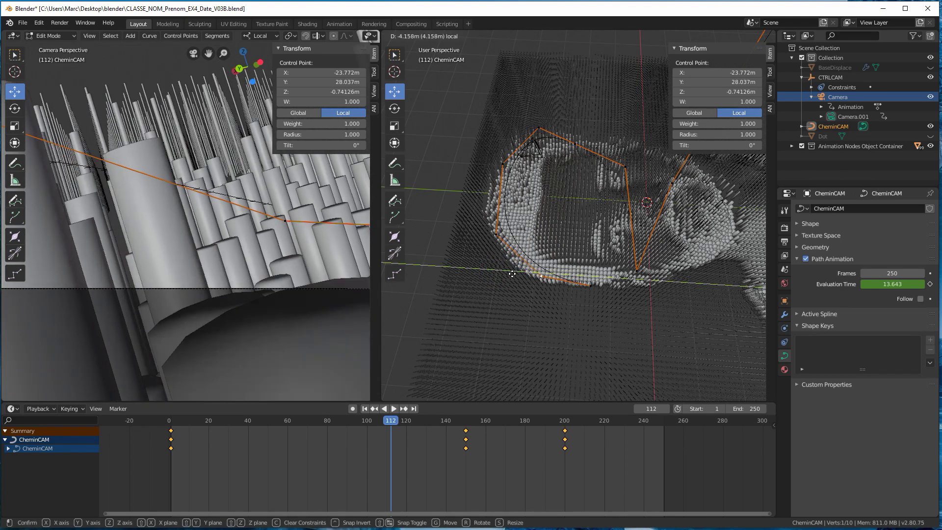
pyautogui.click(595, 289)
# Step: Move the path's end control point on the head about 2.55 m along local X and about -5 m along local Y
pyautogui.click(591, 283)
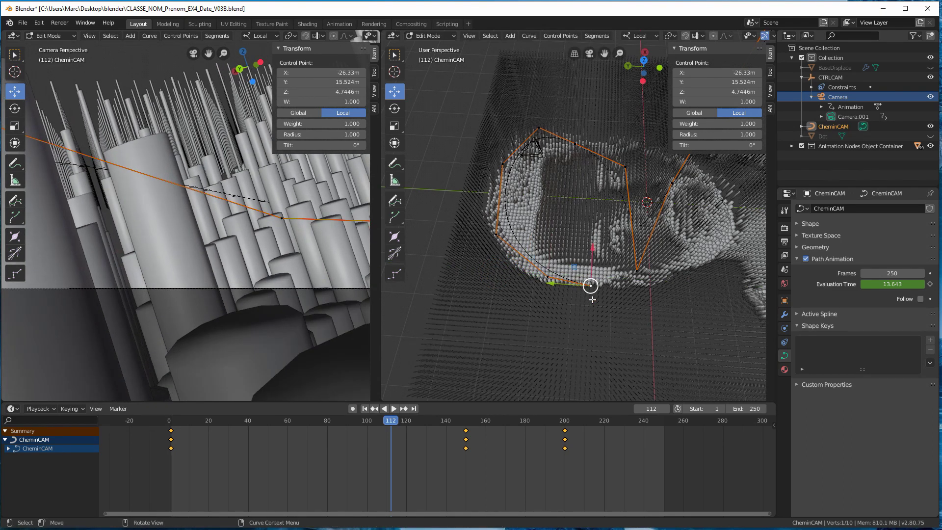
pyautogui.press('g')
pyautogui.press('x')
pyautogui.click(560, 273)
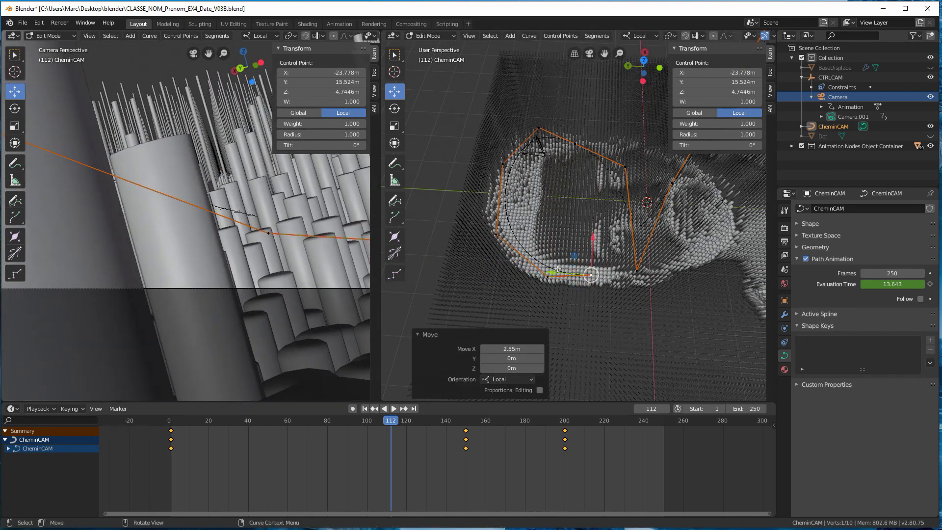
pyautogui.press('g')
pyautogui.press('x')
pyautogui.press('y')
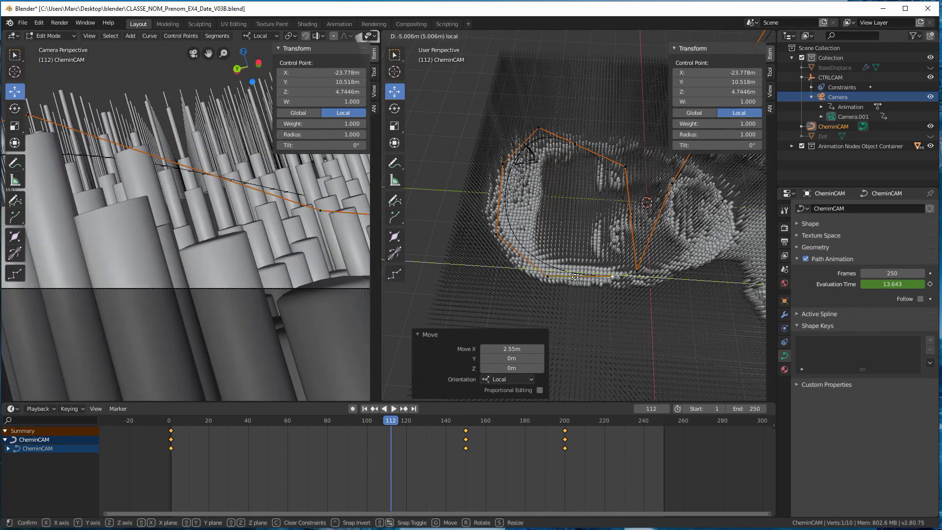
pyautogui.click(502, 200)
# Step: Move the crown control point nearer the path's end on the head about -2.33 m along local X and -2.21 m along local Y
pyautogui.click(482, 234)
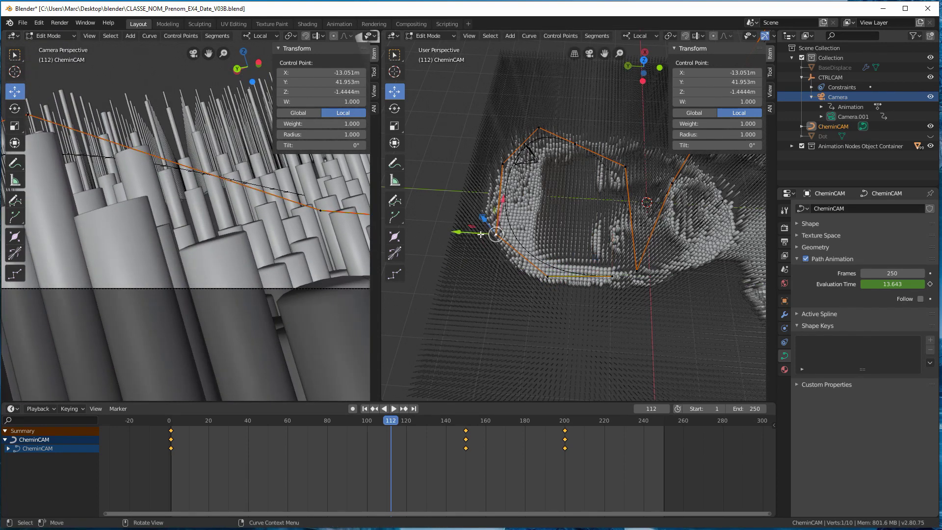
pyautogui.press('g')
pyautogui.press('x')
pyautogui.click(472, 240)
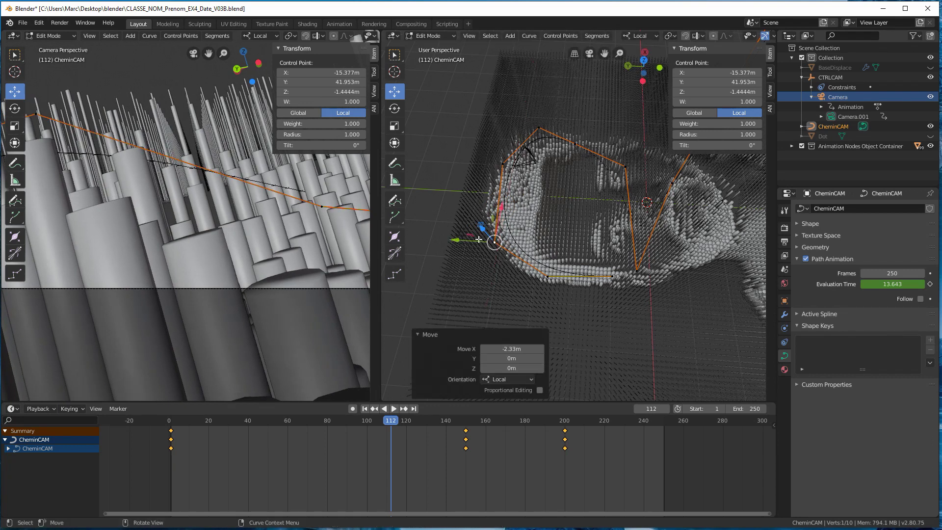
pyautogui.press('g')
pyautogui.press('x')
pyautogui.press('y')
pyautogui.click(504, 178)
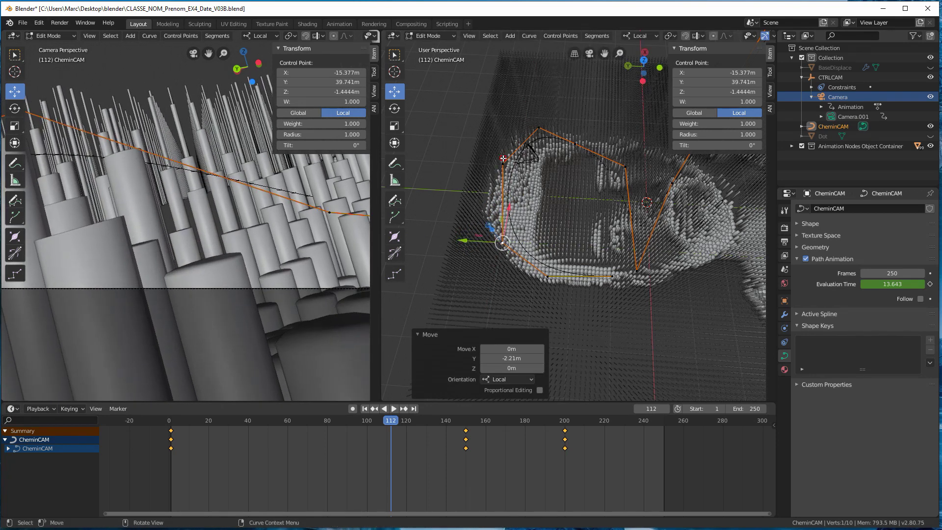
# Step: Move the other crown control point about -1.89 m along local Y and the corner point beyond it about -1.14 m along local X
pyautogui.click(503, 159)
pyautogui.press('g')
pyautogui.press('y')
pyautogui.click(520, 127)
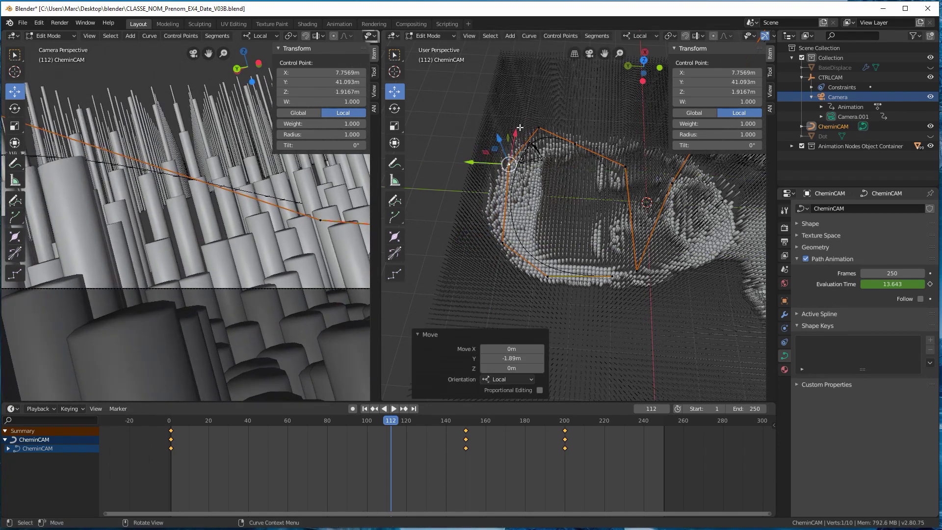
pyautogui.click(541, 128)
pyautogui.press('g')
pyautogui.press('x')
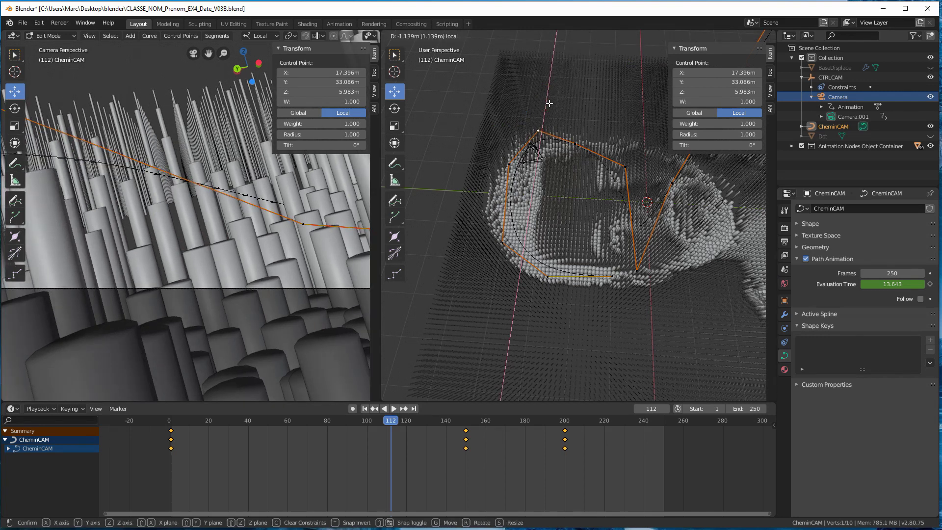
pyautogui.click(580, 140)
# Step: Shift the control point following that corner about 1.26 m in local X and -4.68 m in local Y
pyautogui.click(580, 140)
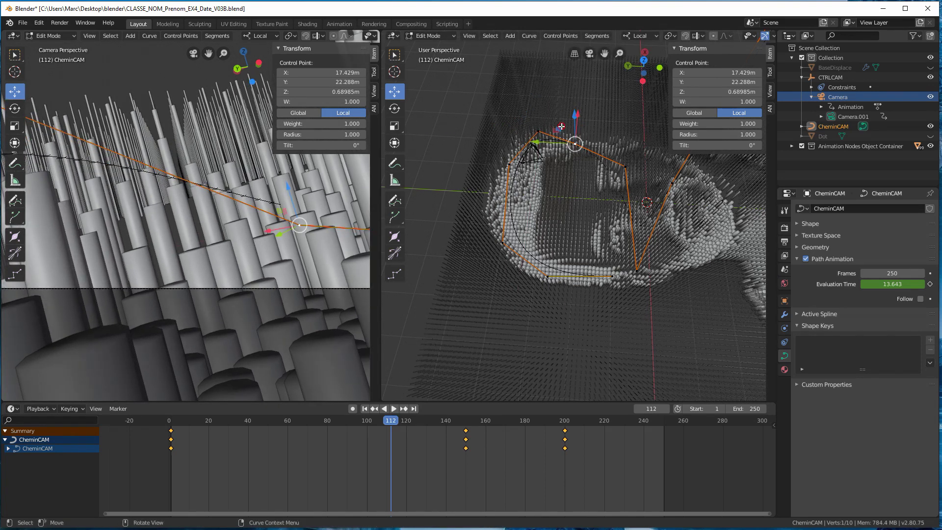
pyautogui.press('g')
pyautogui.click(579, 134)
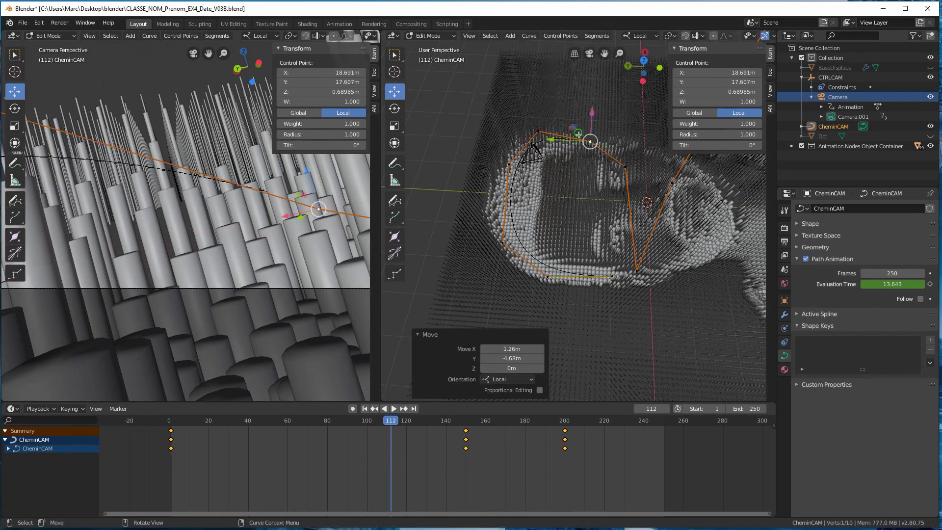
# Step: Lower the selected path control point among the pins to a local Z of about -3.4 m
pyautogui.moveTo(578, 134); pyautogui.dragTo(565, 148, button='middle')
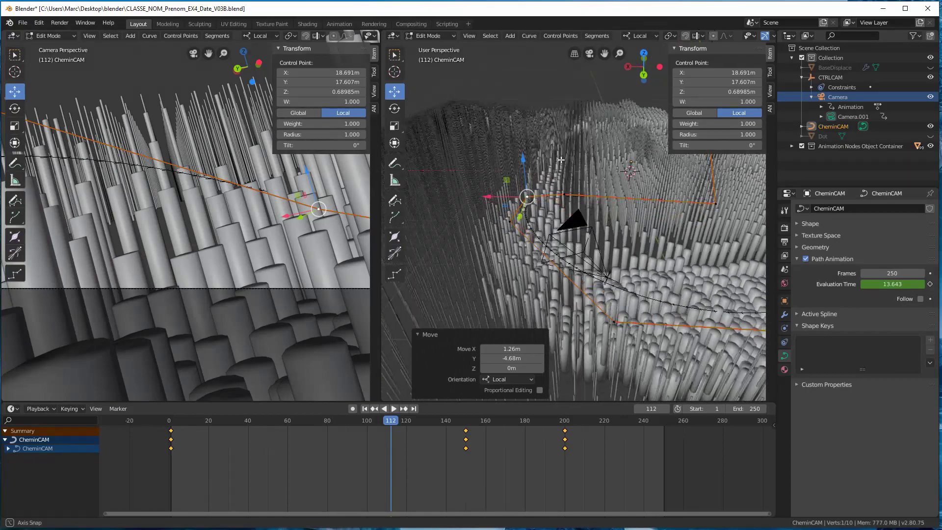
pyautogui.moveTo(632, 162); pyautogui.dragTo(536, 173, button='middle')
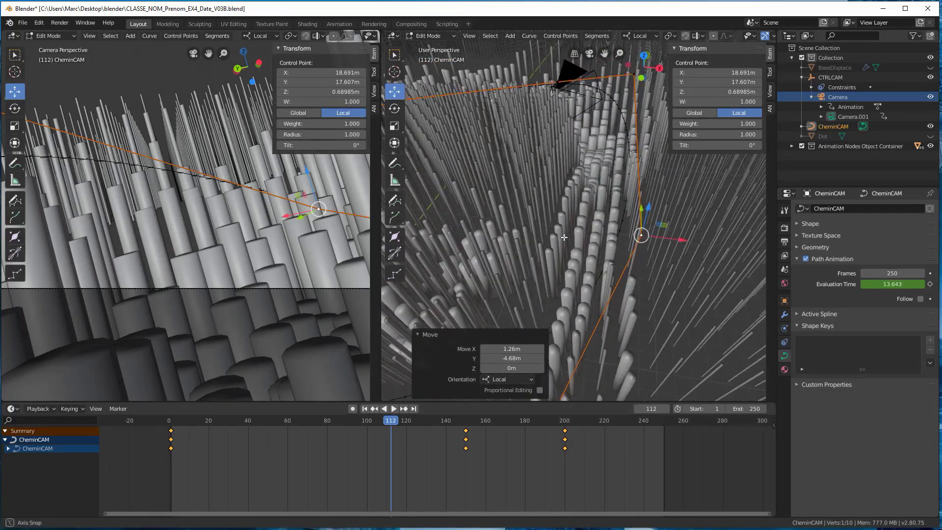
pyautogui.moveTo(563, 237); pyautogui.dragTo(464, 277, button='middle')
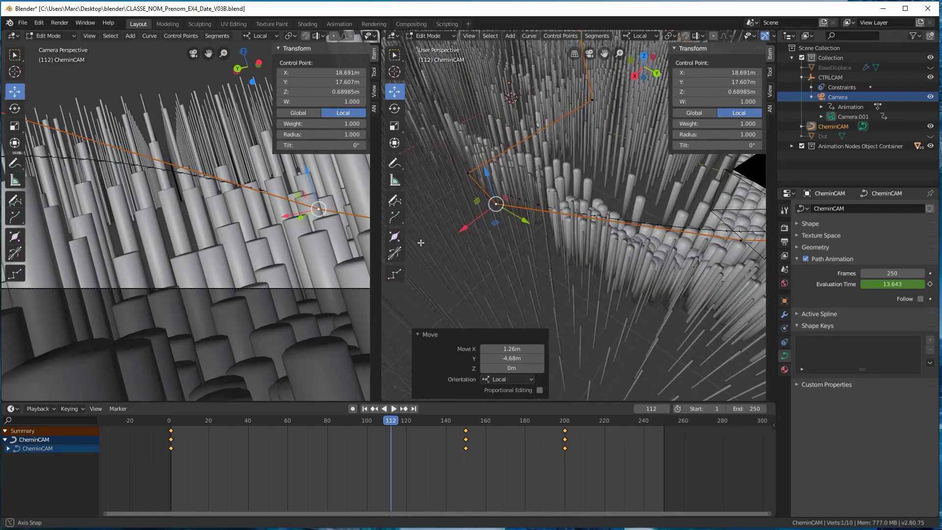
pyautogui.moveTo(484, 235); pyautogui.dragTo(501, 251, button='middle')
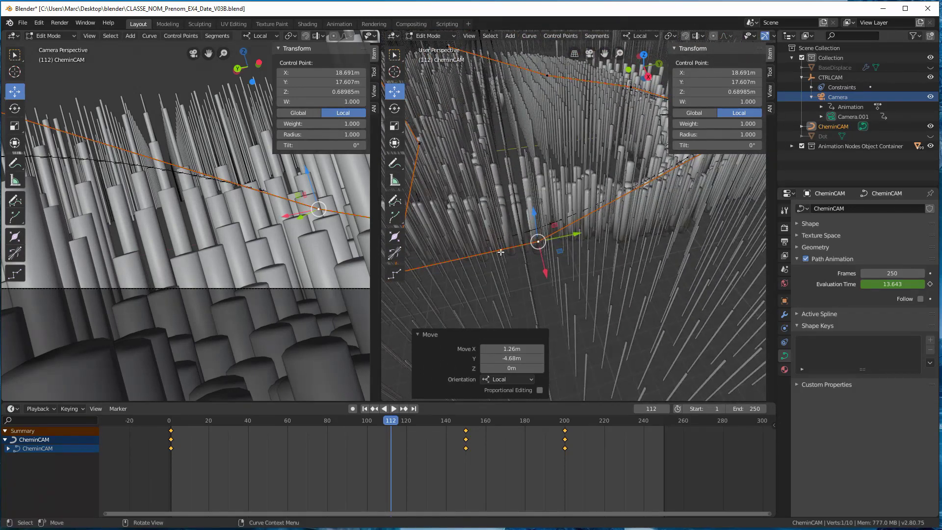
pyautogui.moveTo(533, 212); pyautogui.dragTo(530, 258)
pyautogui.moveTo(529, 258); pyautogui.dragTo(545, 211, button='middle')
pyautogui.moveTo(544, 211); pyautogui.dragTo(550, 218)
pyautogui.moveTo(550, 218); pyautogui.dragTo(485, 248, button='middle')
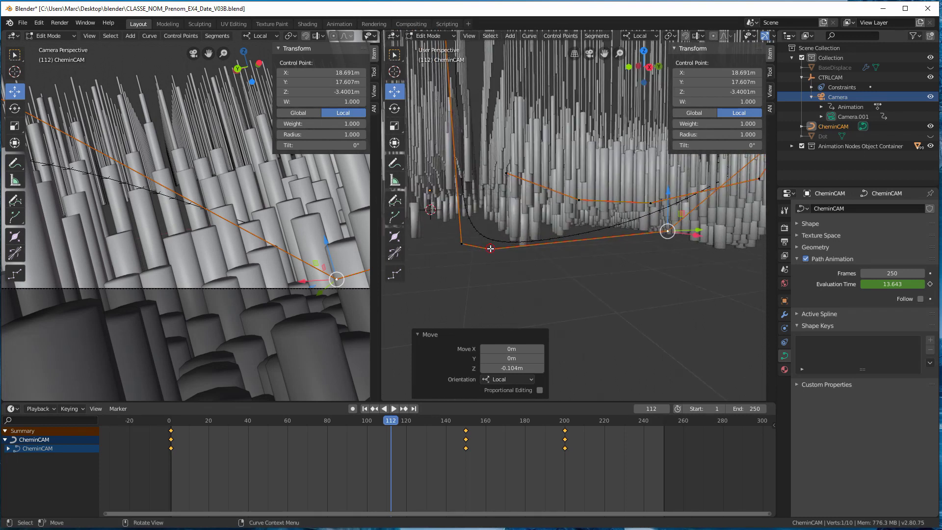
# Step: Raise the two lowest control points near the path's vertical section, the second by about 6.83 m along Z, and finish editing the curve
pyautogui.click(490, 248)
pyautogui.moveTo(491, 231); pyautogui.dragTo(493, 159)
pyautogui.click(465, 241)
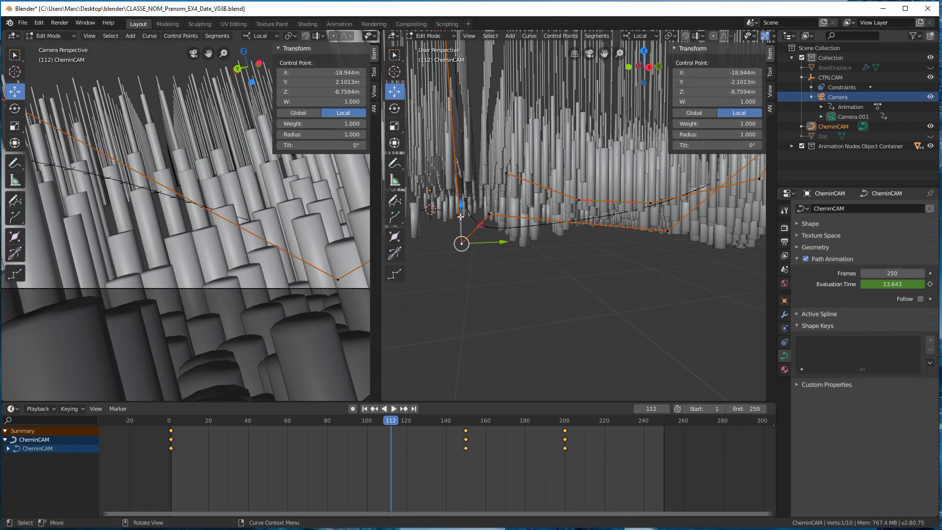
pyautogui.moveTo(460, 202); pyautogui.dragTo(458, 174)
pyautogui.scroll(-6, 459, 173)
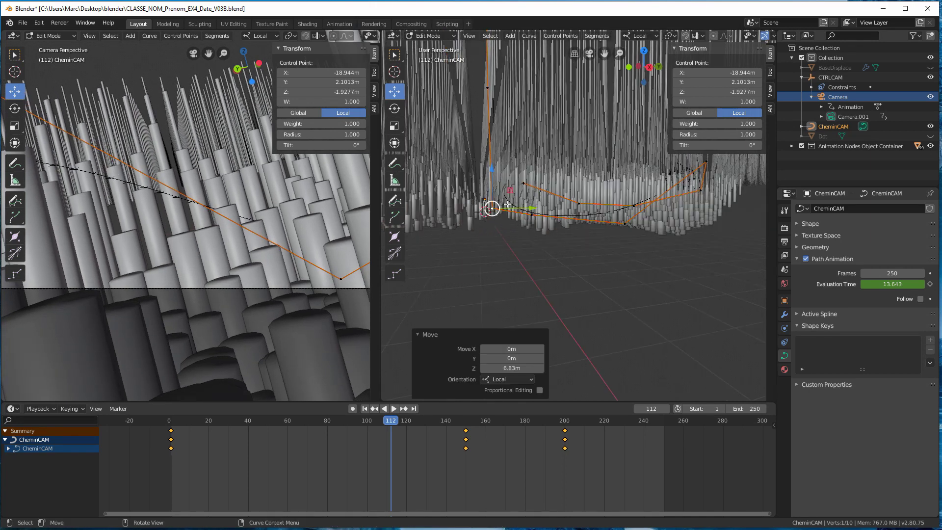
pyautogui.moveTo(490, 206); pyautogui.dragTo(509, 220, button='middle')
pyautogui.press('Tab')
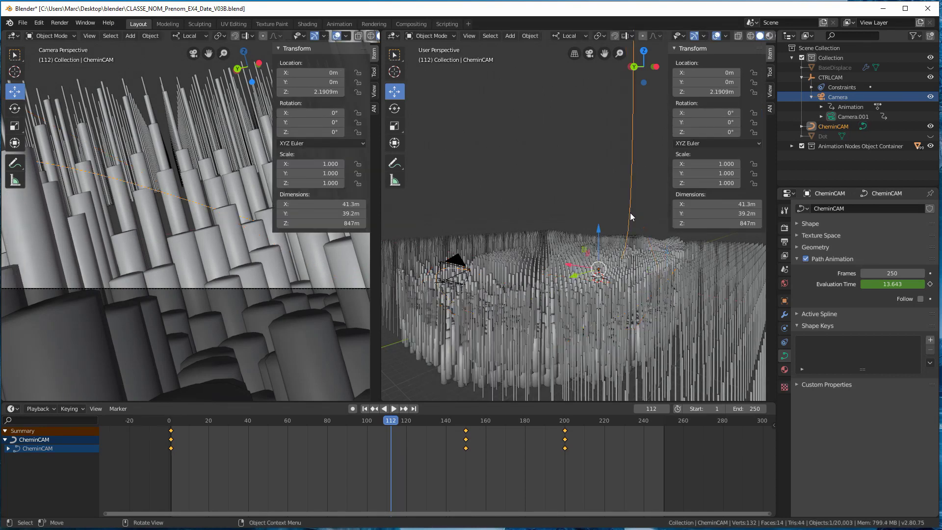
# Step: Play the animation to review the camera's movement along the reshaped path, and widen the camera view
pyautogui.scroll(-3, 584, 259)
pyautogui.moveTo(584, 259); pyautogui.dragTo(502, 267, button='middle')
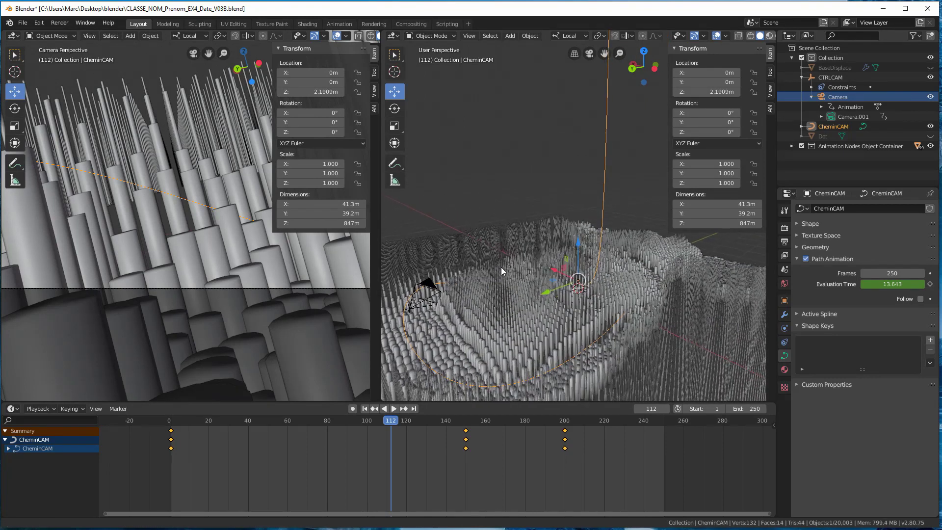
pyautogui.press('space')
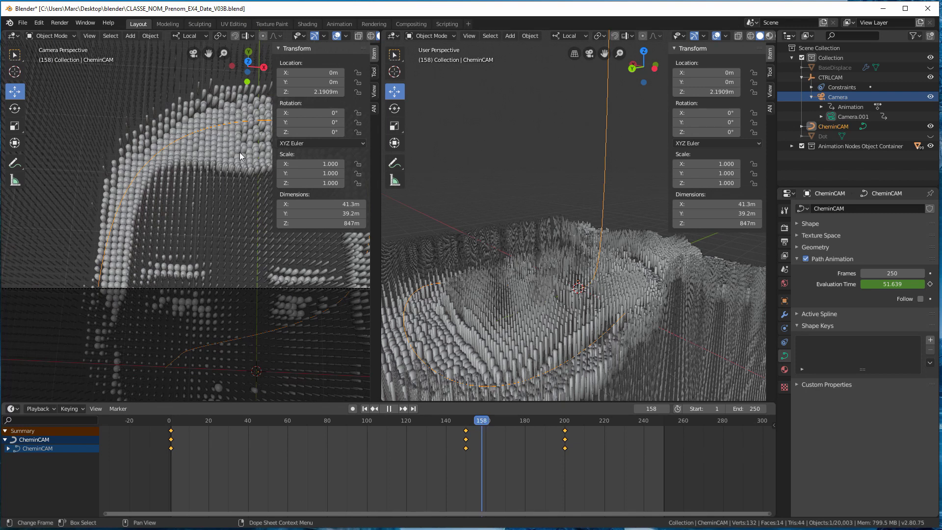
pyautogui.press('Escape')
pyautogui.scroll(-5, 210, 187)
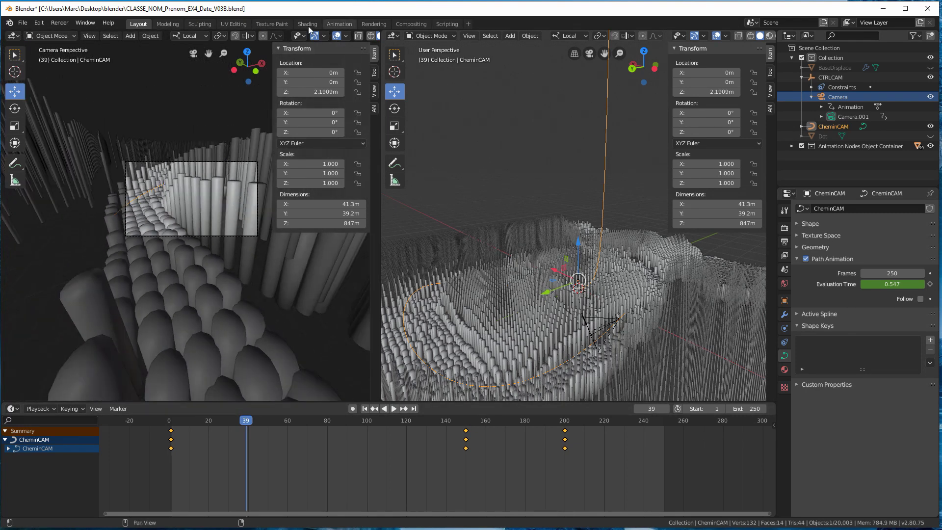
# Step: Hide the camera view's sidebar and move the CheminCAM path about 0.554 m in X, -0.317 m in Y and -0.028 m in Z
pyautogui.moveTo(273, 49); pyautogui.dragTo(378, 50)
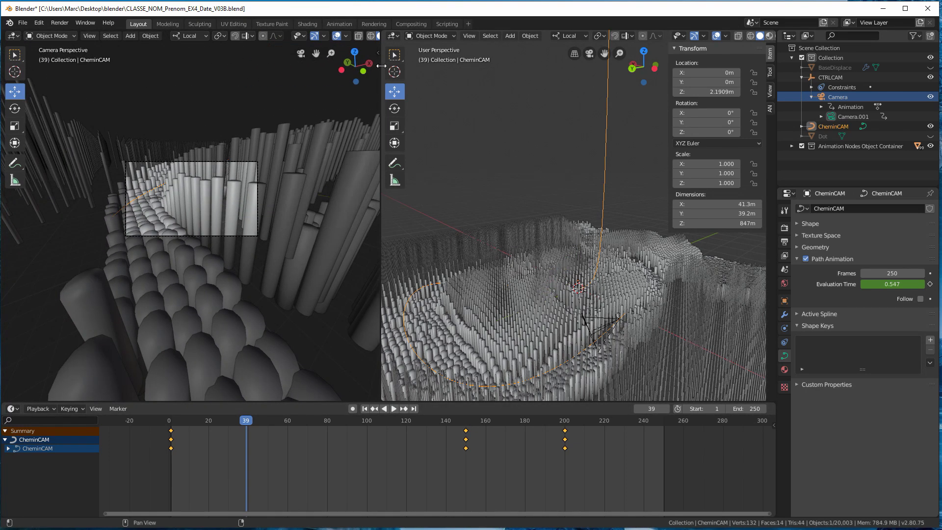
pyautogui.press('g')
pyautogui.click(231, 186)
pyautogui.scroll(2, 231, 186)
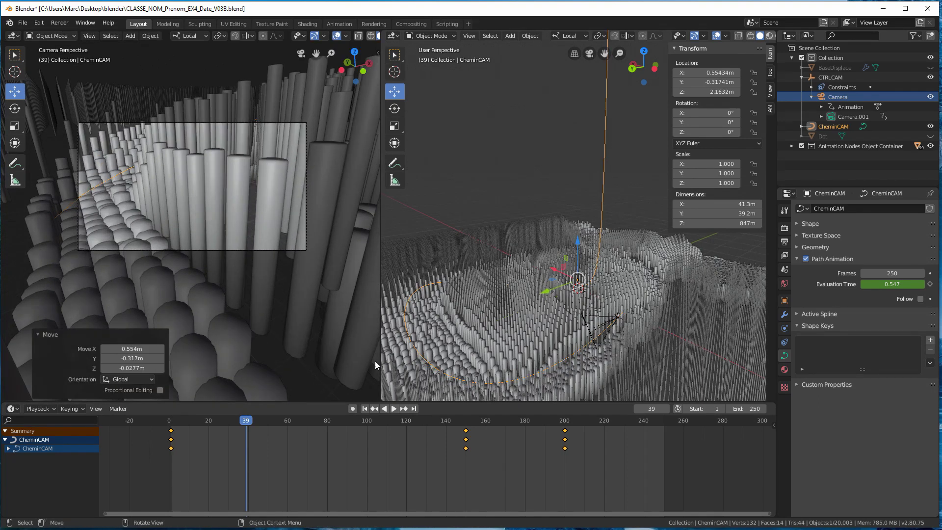
# Step: Play and scrub the animation to check the camera's passage among the pins, stopping at frame 63
pyautogui.press('space')
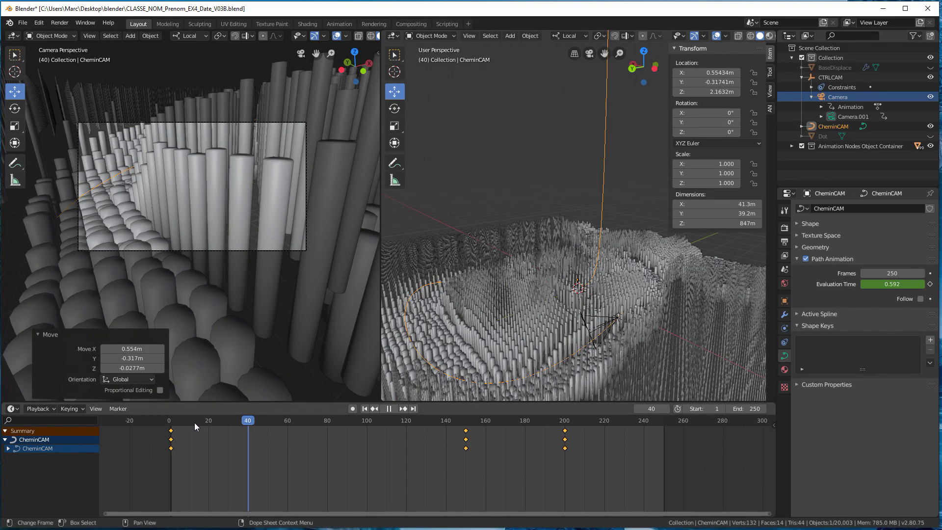
pyautogui.click(182, 423)
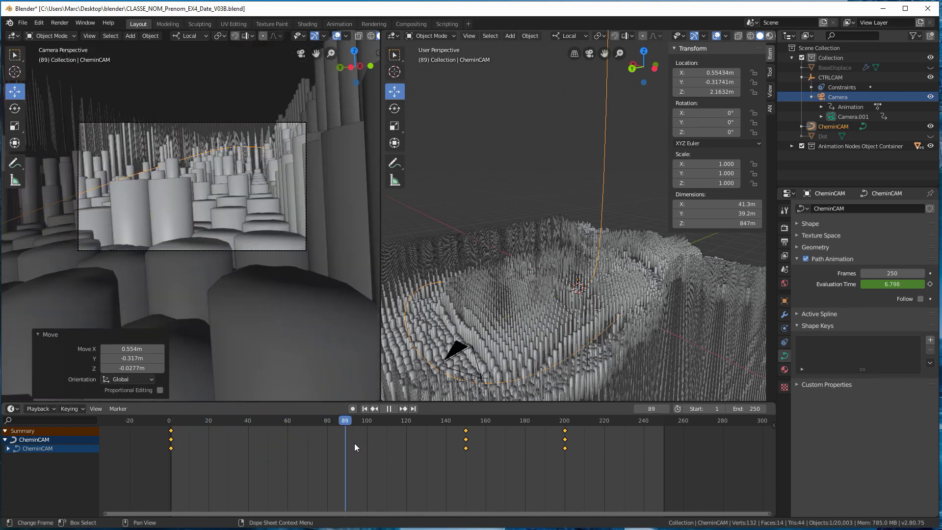
pyautogui.moveTo(327, 451); pyautogui.dragTo(292, 451)
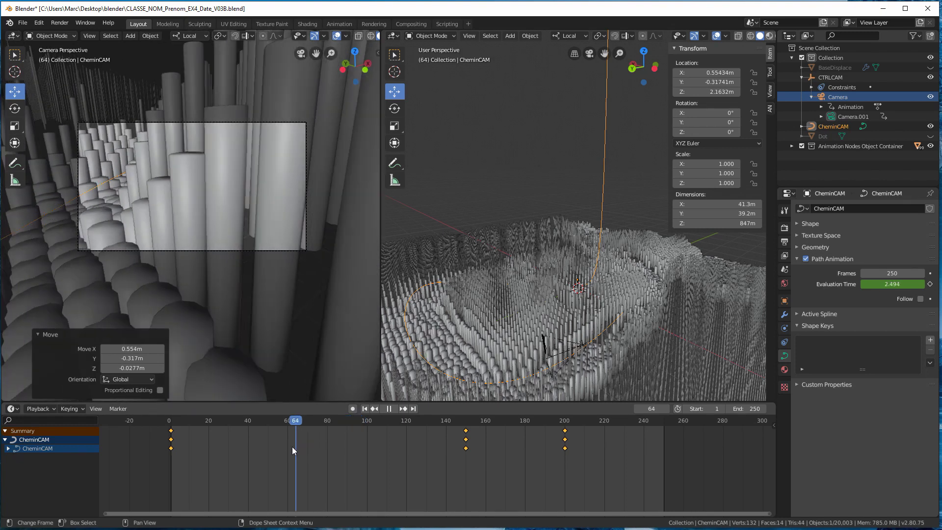
pyautogui.press('space')
# Step: Shift the path control point beside the camera outward along local X by -4.2 m and a further -0.411 m
pyautogui.moveTo(542, 312); pyautogui.dragTo(553, 336, button='middle')
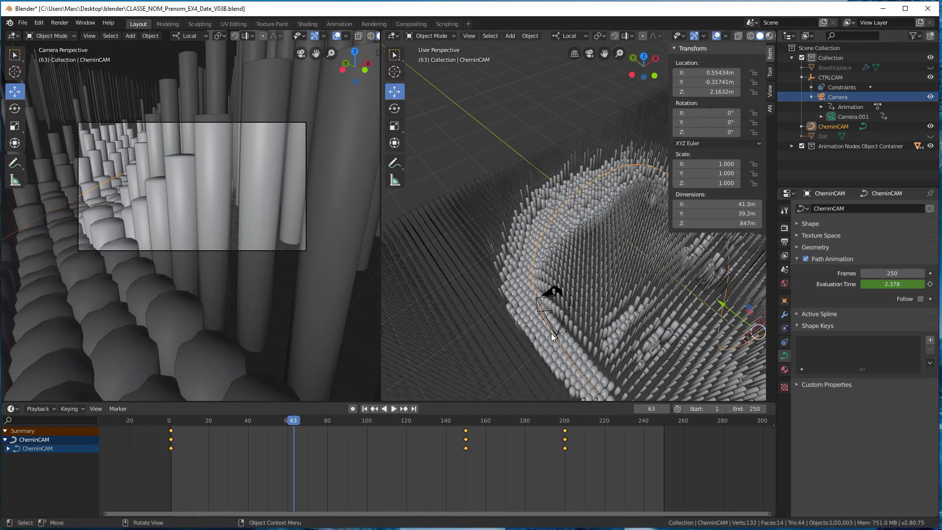
pyautogui.press('Tab')
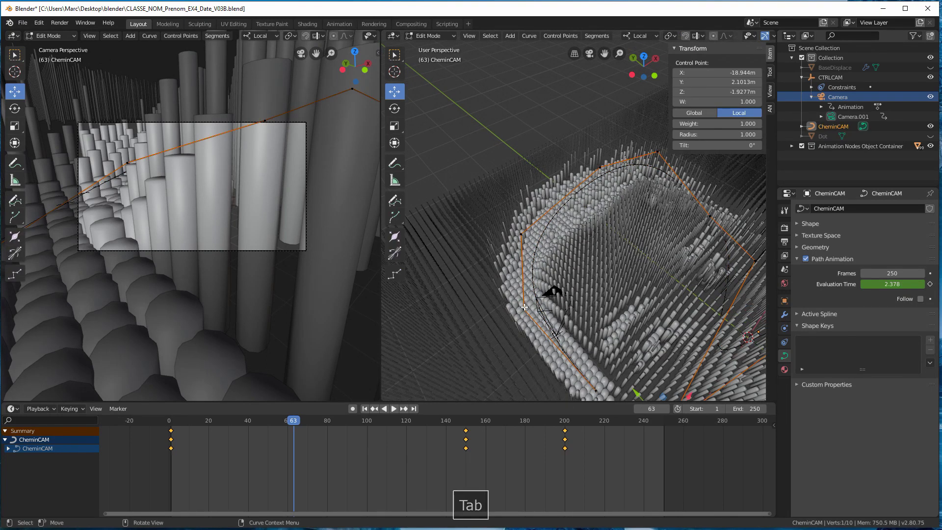
pyautogui.click(516, 319)
pyautogui.press('g')
pyautogui.press('x')
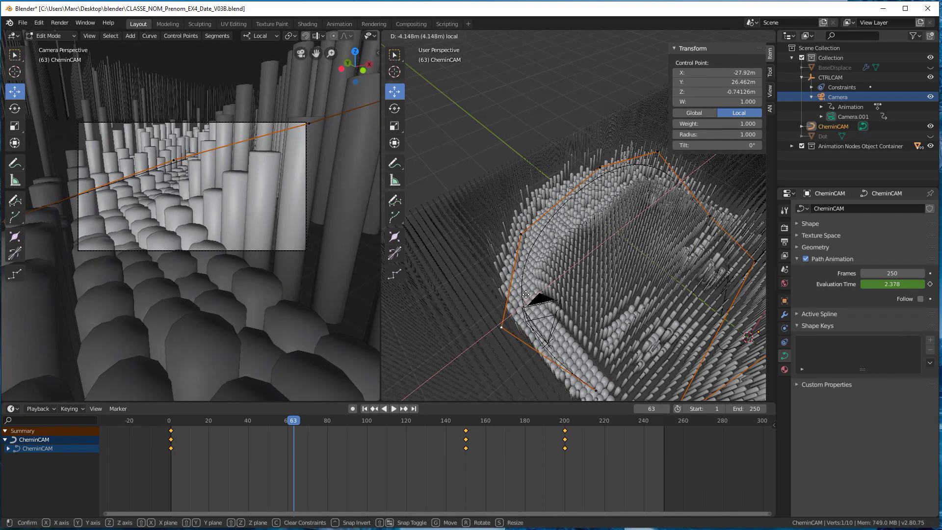
pyautogui.click(527, 295)
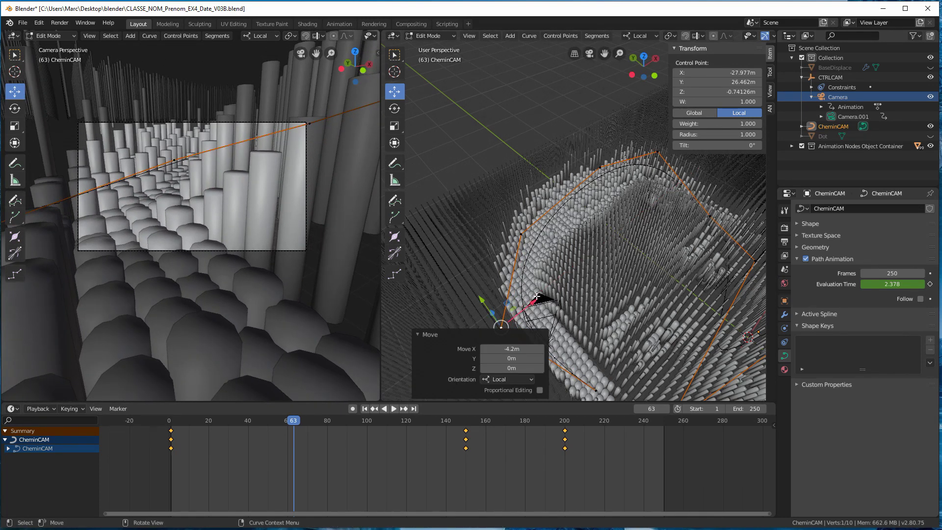
pyautogui.moveTo(538, 296); pyautogui.dragTo(536, 316)
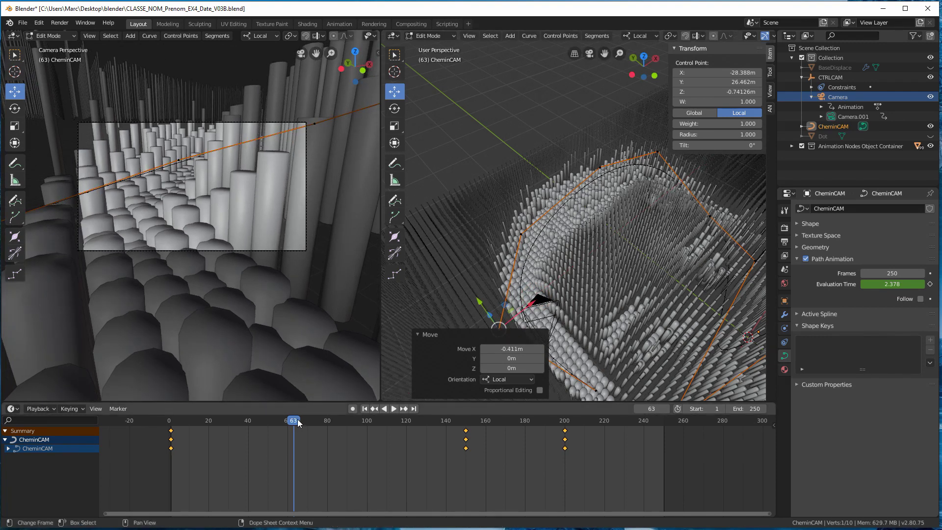
# Step: Review the camera movement along the adjusted path, stop at frame 150 and finish editing the curve
pyautogui.press('space')
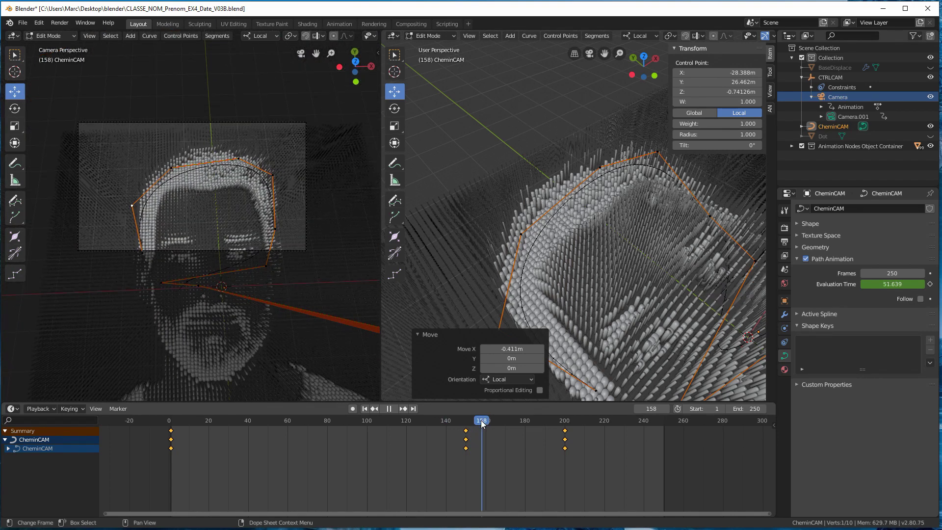
pyautogui.click(467, 425)
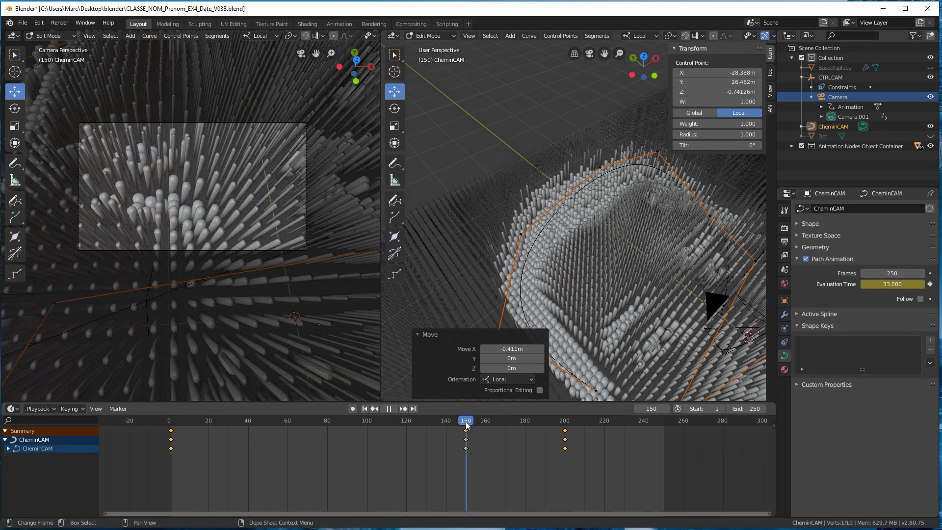
pyautogui.press('space')
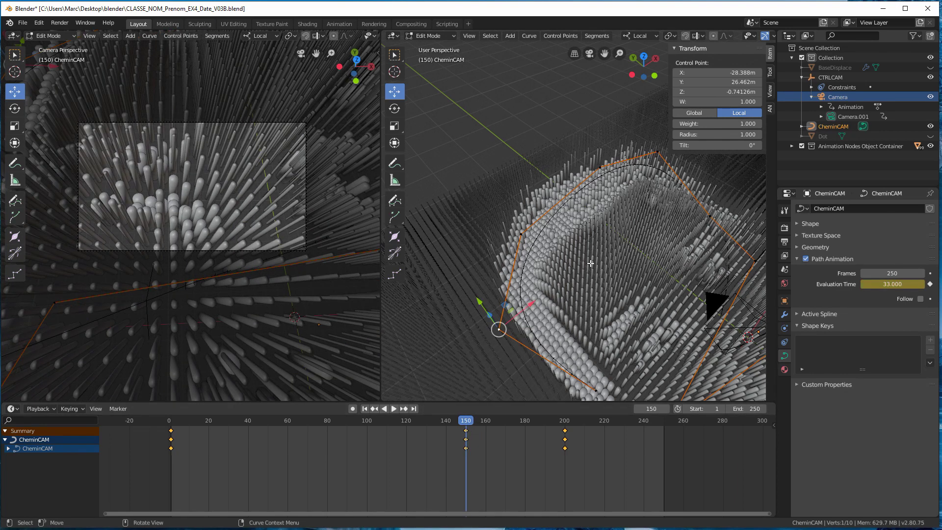
pyautogui.moveTo(597, 287); pyautogui.dragTo(592, 246, button='middle')
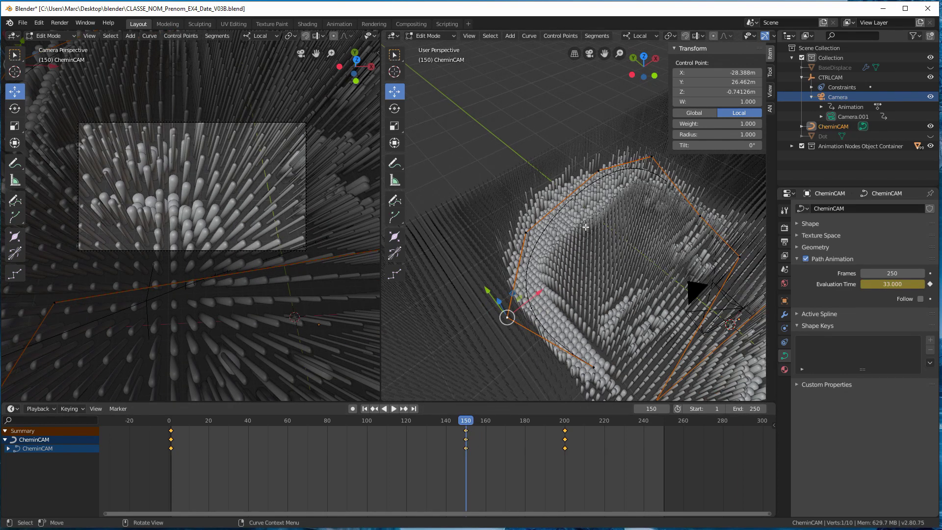
pyautogui.press('Tab')
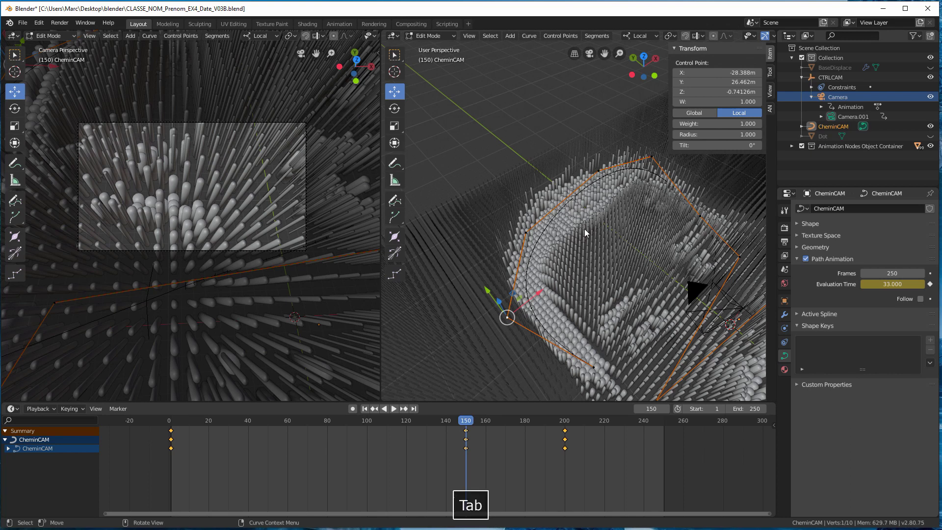
pyautogui.press('Tab')
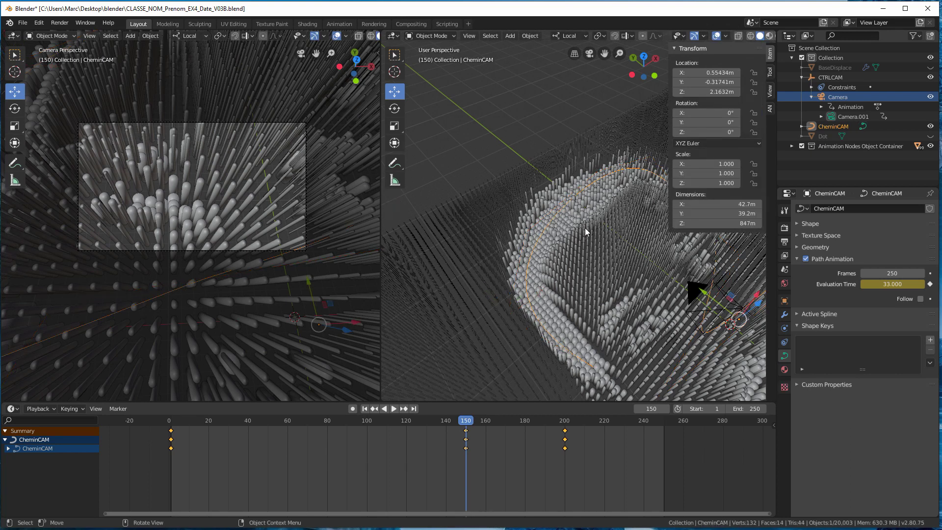
pyautogui.scroll(-5, 599, 251)
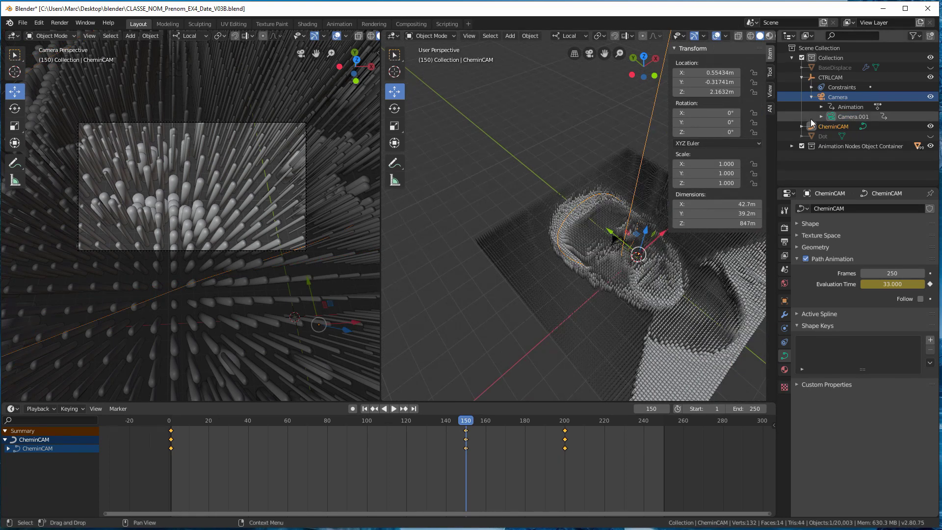
# Step: Select the camera and review its pull-back from frame 150, stopping at frame 163
pyautogui.click(838, 97)
pyautogui.moveTo(567, 219); pyautogui.dragTo(530, 314, button='middle')
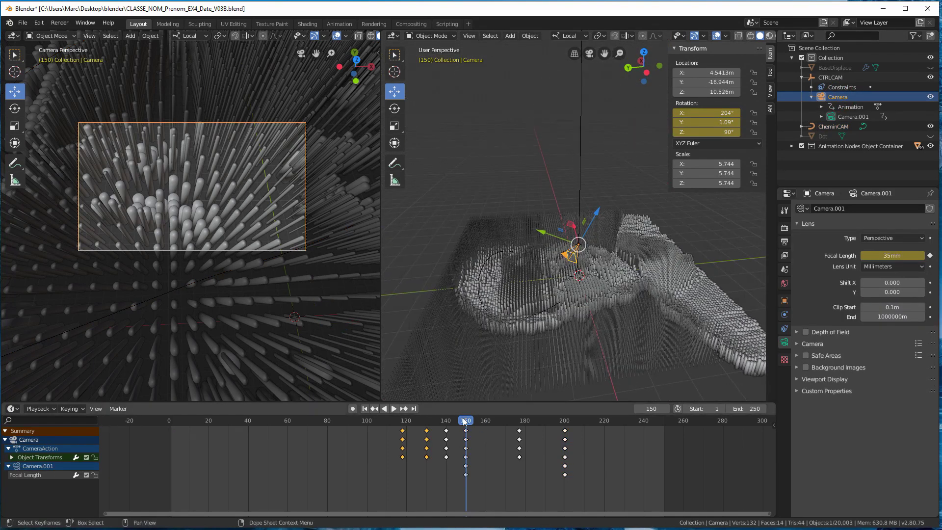
pyautogui.press('space')
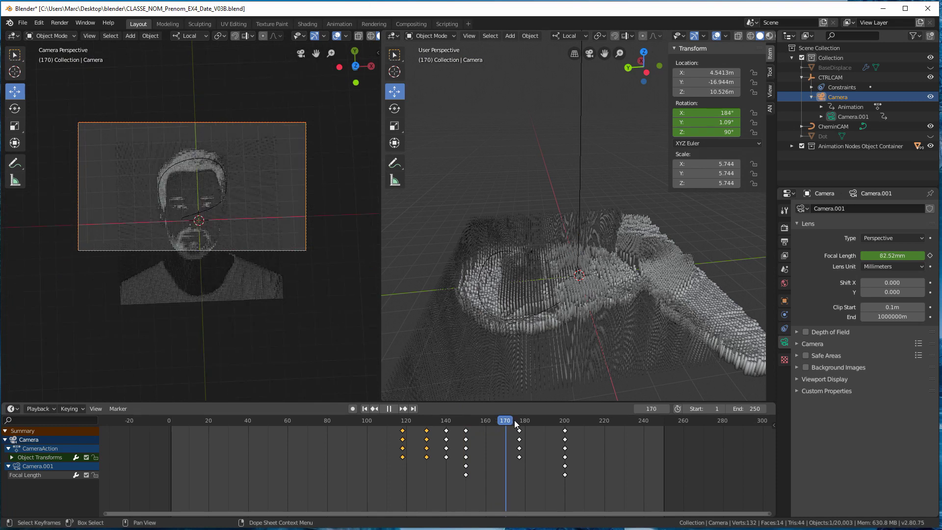
pyautogui.moveTo(521, 421); pyautogui.dragTo(490, 421)
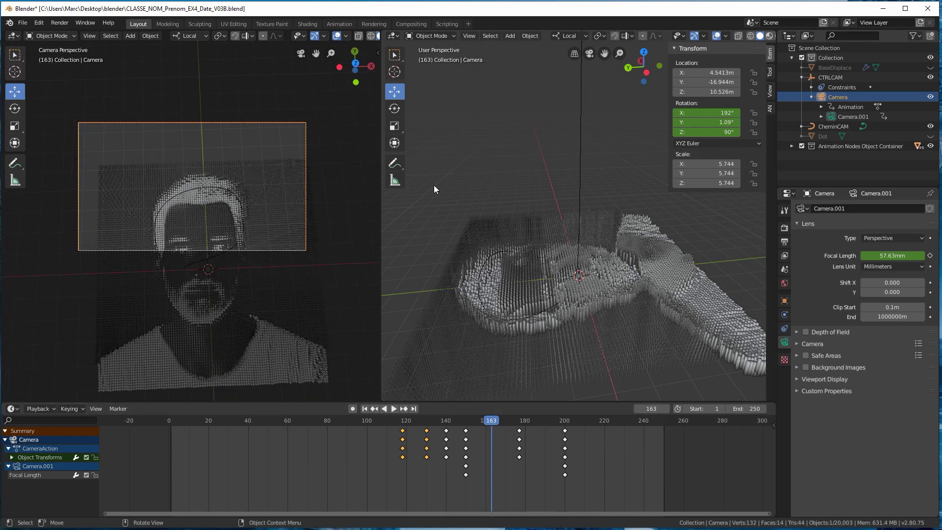
# Step: Rotate the camera -9.91° about its local X axis and insert rotation keyframes at frame 163
pyautogui.scroll(-5, 638, 134)
pyautogui.keyDown('shift'); pyautogui.moveTo(613, 116); pyautogui.dragTo(602, 197, button='middle'); pyautogui.keyUp('shift')
pyautogui.scroll(3, 560, 171)
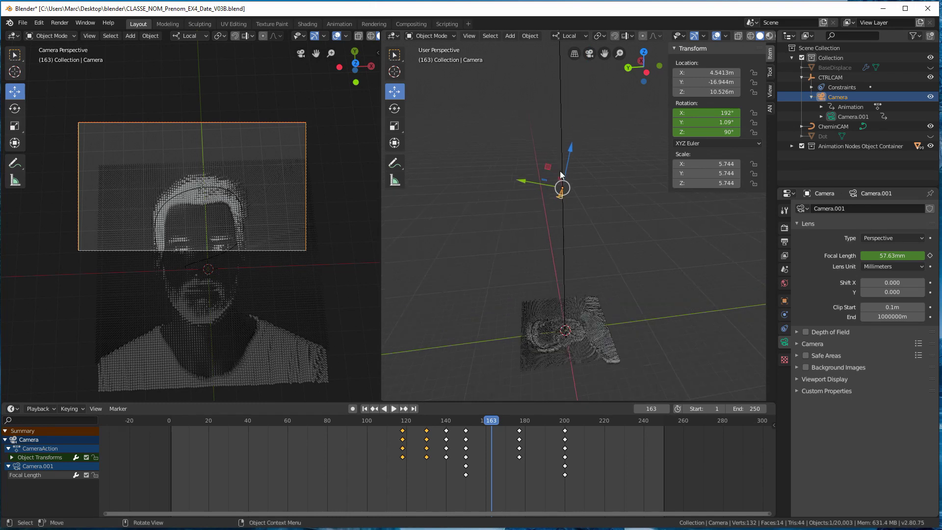
pyautogui.press('r')
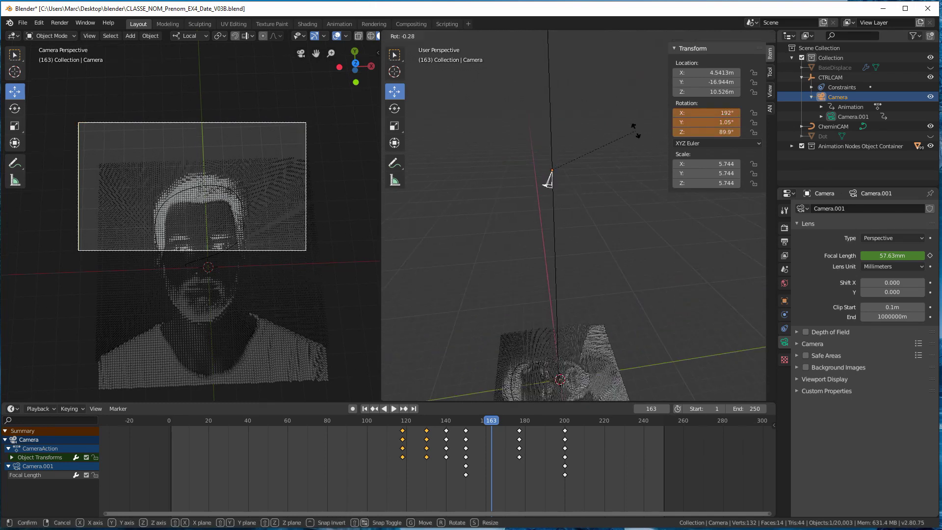
pyautogui.press('x')
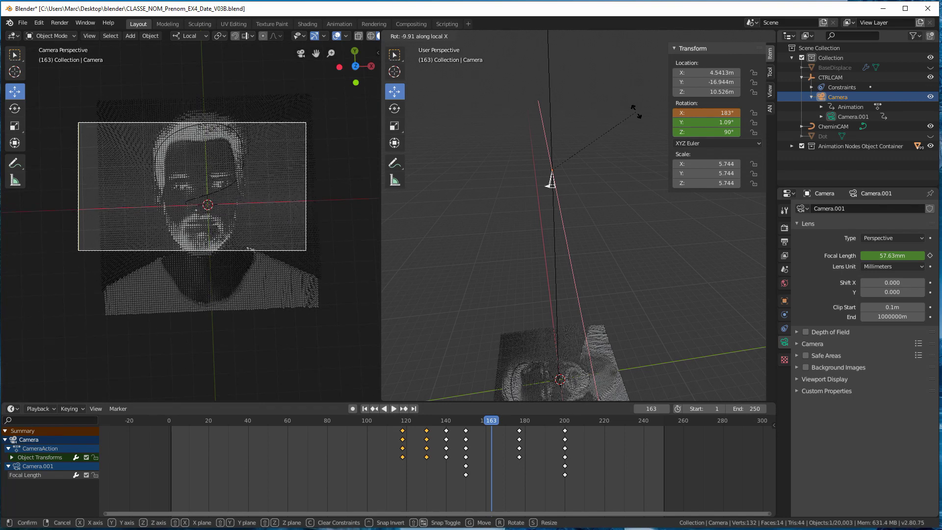
pyautogui.click(637, 128)
pyautogui.rightClick(691, 115)
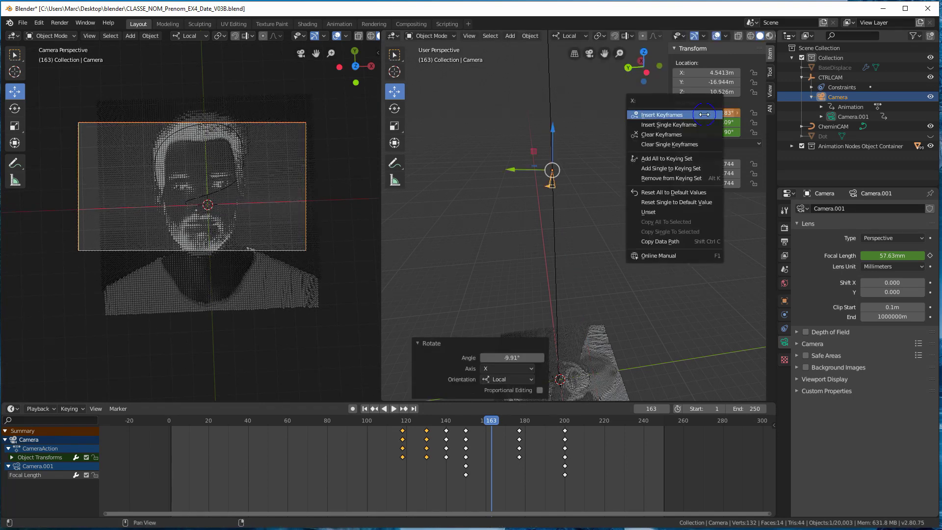
pyautogui.click(670, 114)
pyautogui.scroll(1, 567, 198)
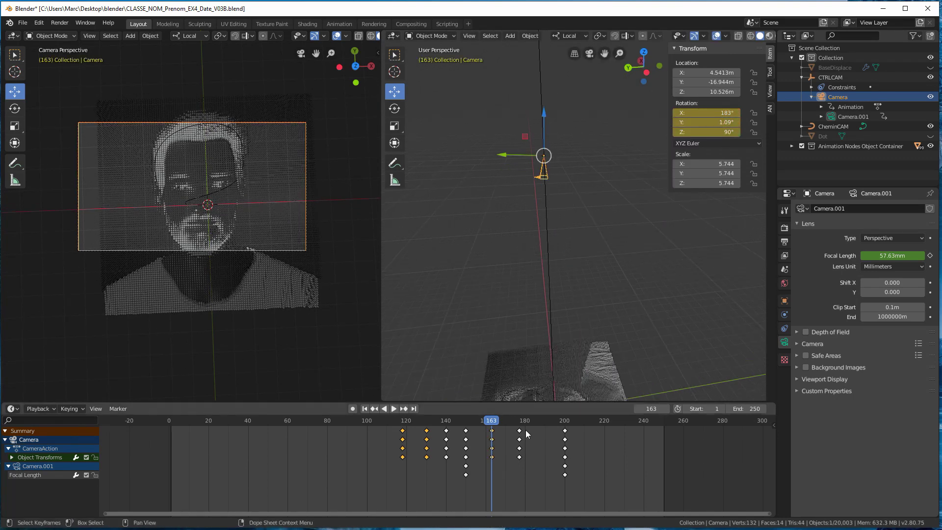
# Step: Review the animation with the new rotation keyframe and stop at frame 200
pyautogui.moveTo(490, 420); pyautogui.dragTo(565, 420)
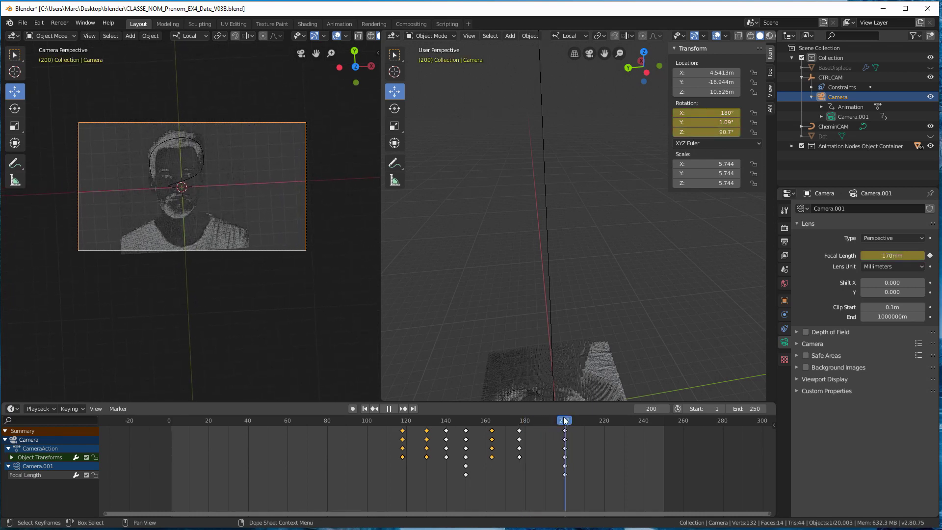
pyautogui.press('Escape')
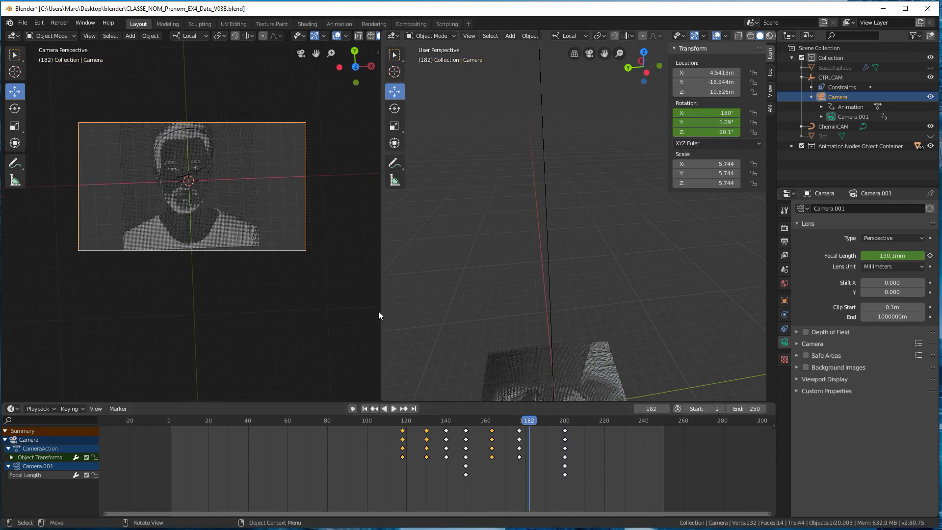
pyautogui.press('space')
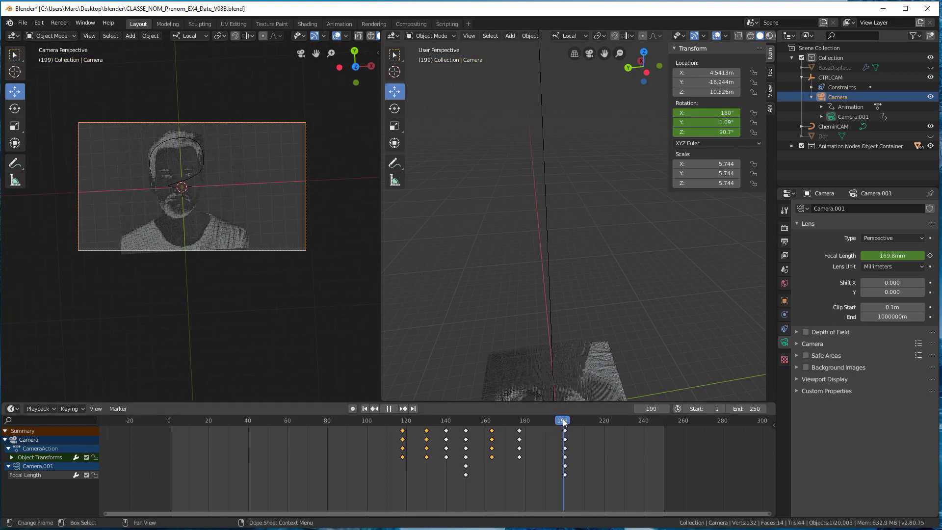
pyautogui.moveTo(565, 422); pyautogui.dragTo(566, 422)
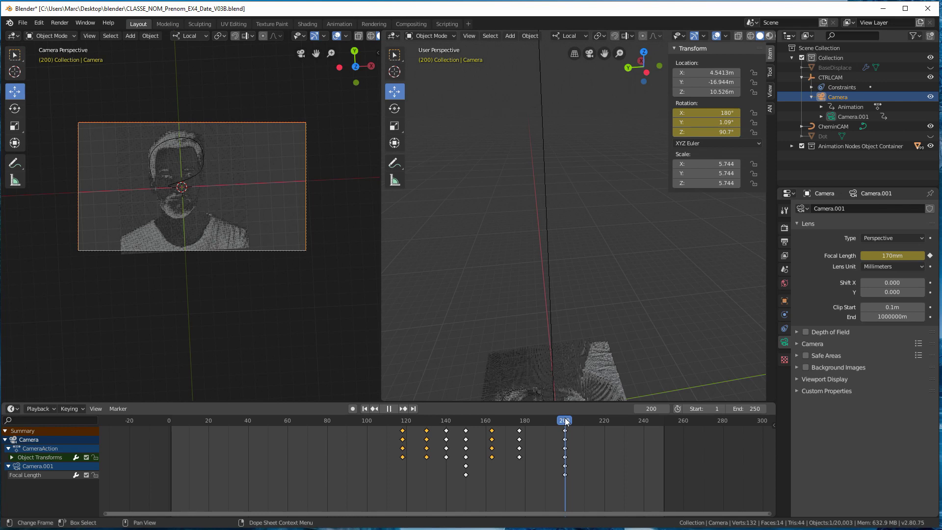
pyautogui.press('space')
pyautogui.scroll(3, 185, 196)
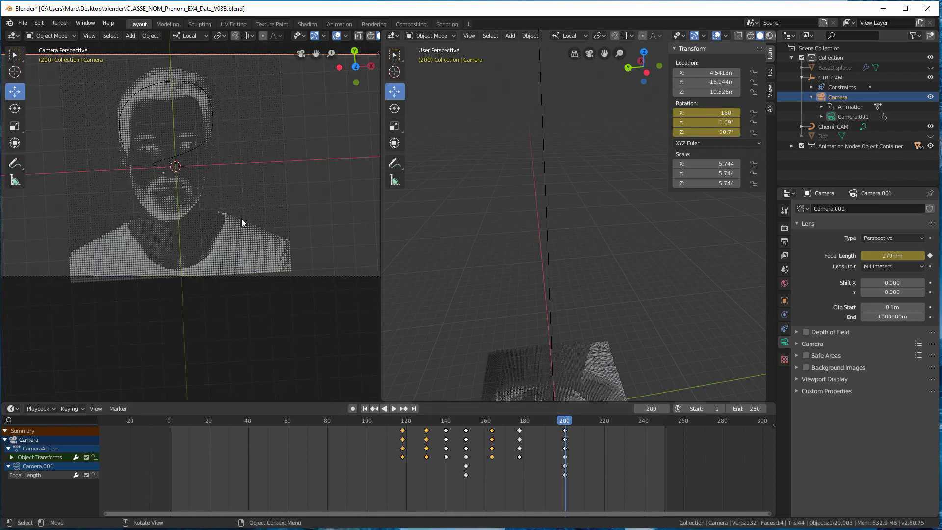
# Step: Rotate the camera 2.77° about its local Z axis to straighten the portrait and insert rotation keyframes at frame 200
pyautogui.press('KP_Decimal')
pyautogui.scroll(4, 559, 223)
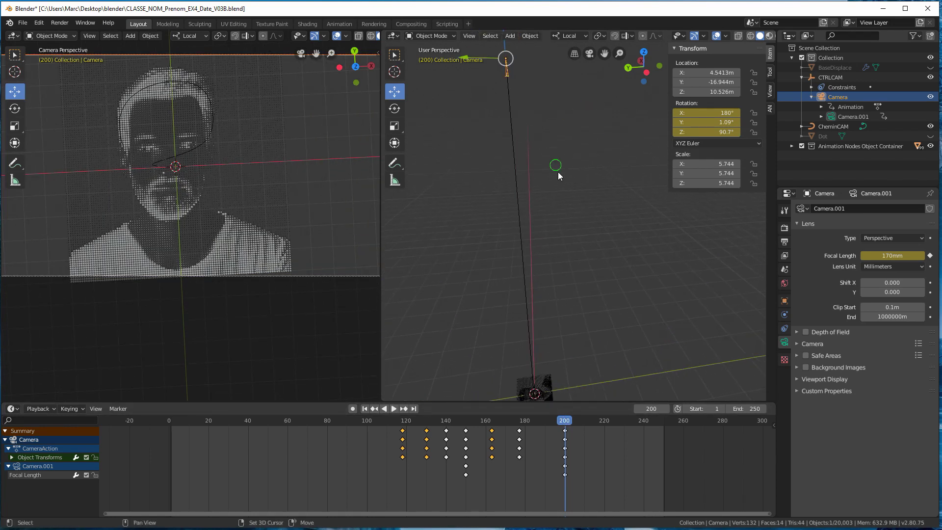
pyautogui.press('KP_Decimal')
pyautogui.press('Home')
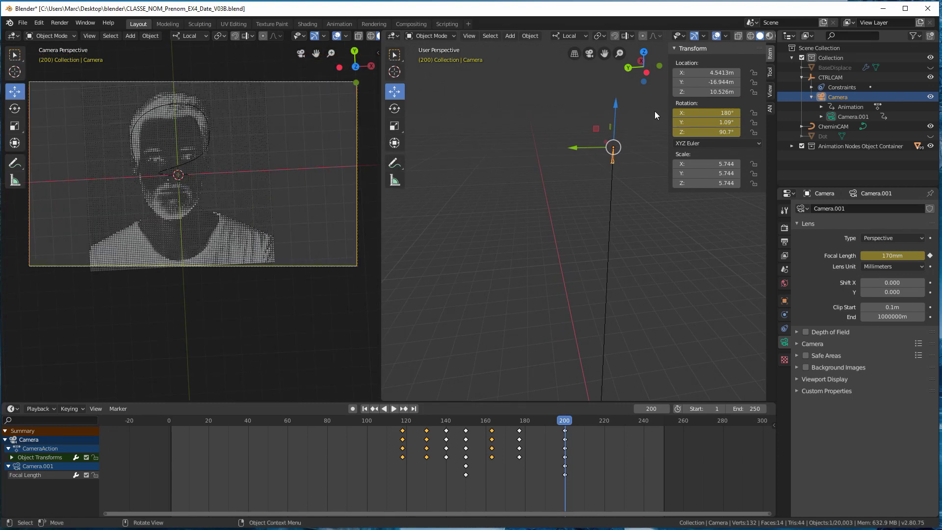
pyautogui.press('r')
pyautogui.press('z')
pyautogui.press('z')
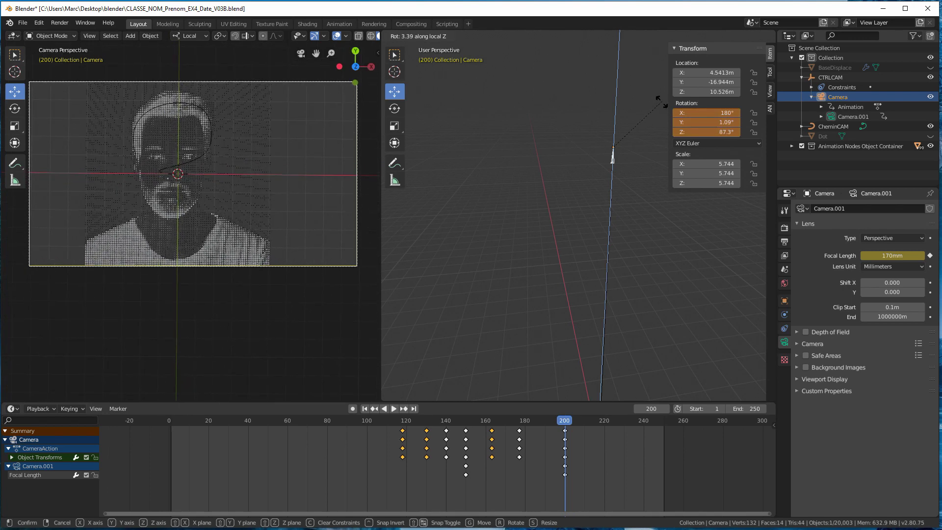
pyautogui.click(662, 103)
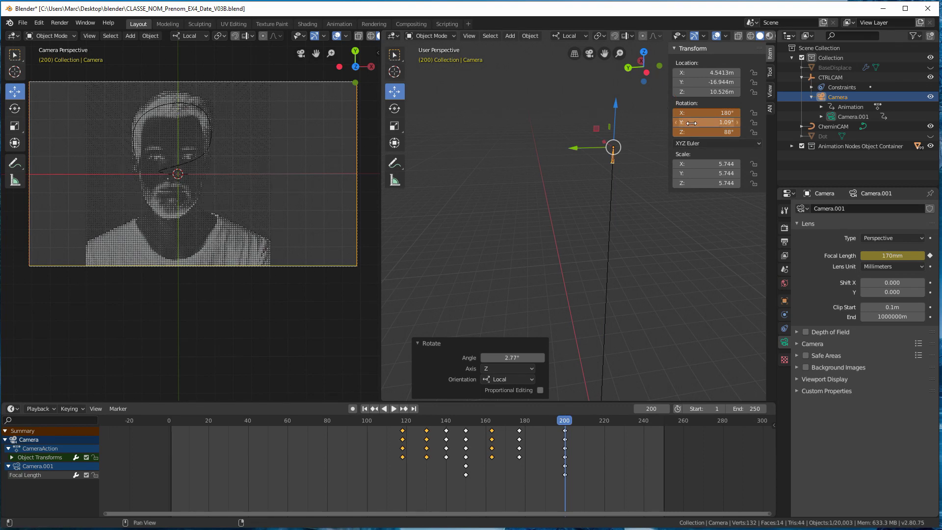
pyautogui.rightClick(696, 114)
pyautogui.click(656, 116)
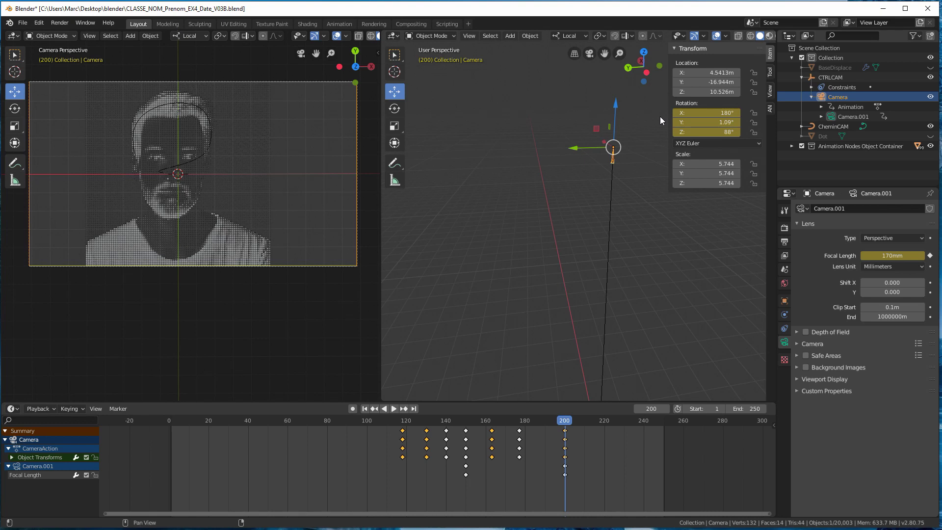
# Step: View the whole camera path and play the animation backwards from frame 200 to check the straightened framing
pyautogui.scroll(-4, 549, 219)
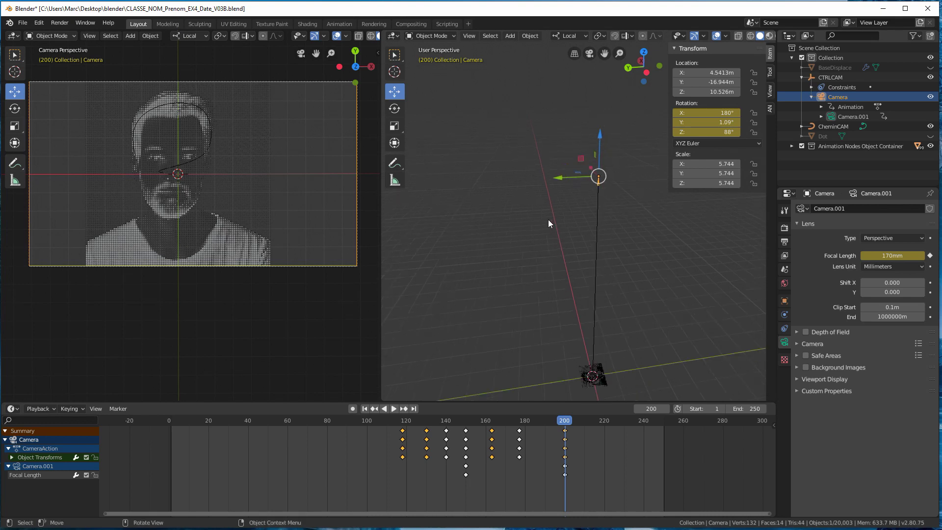
pyautogui.moveTo(564, 226); pyautogui.dragTo(521, 254, button='middle')
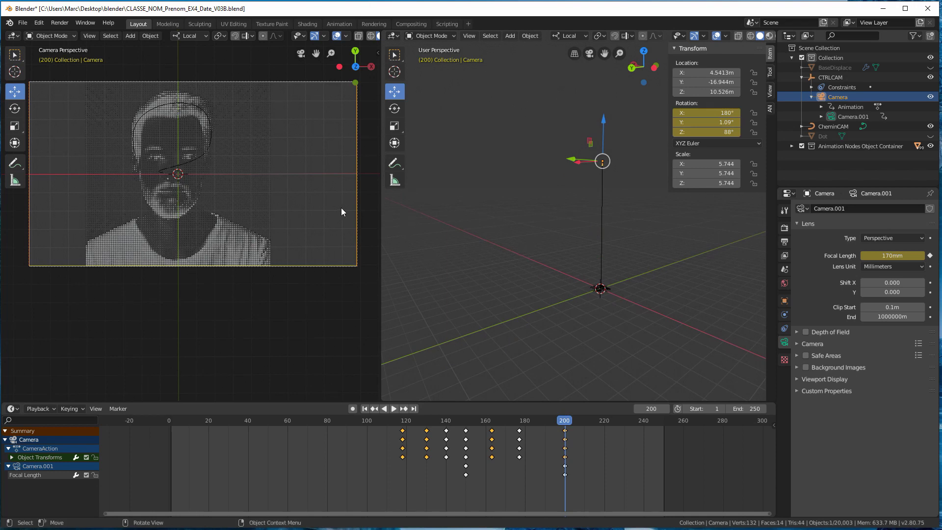
pyautogui.moveTo(506, 252); pyautogui.dragTo(514, 233, button='middle')
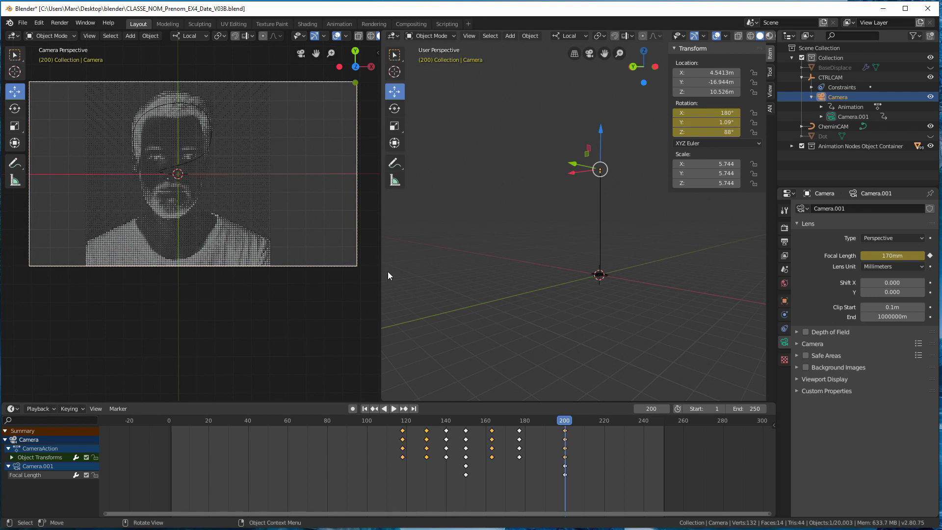
pyautogui.hotkey('shift', 'ctrl', 'space')
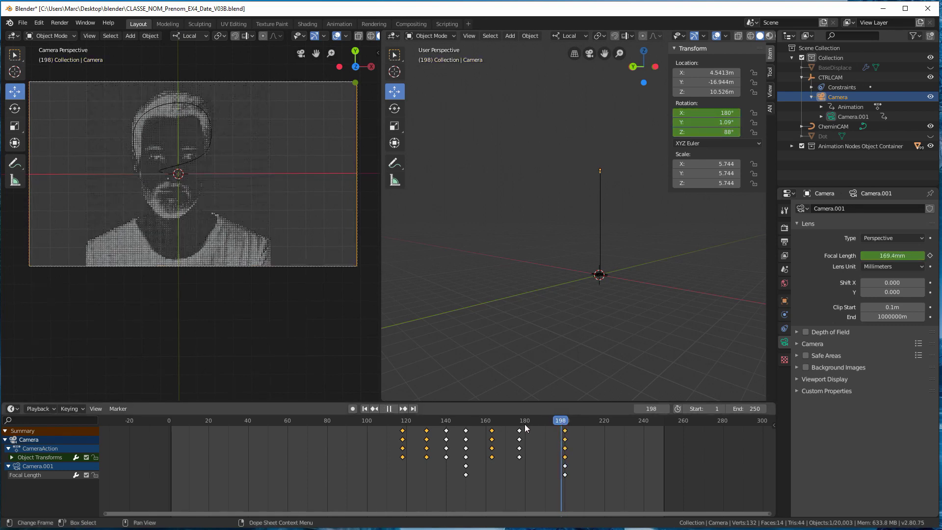